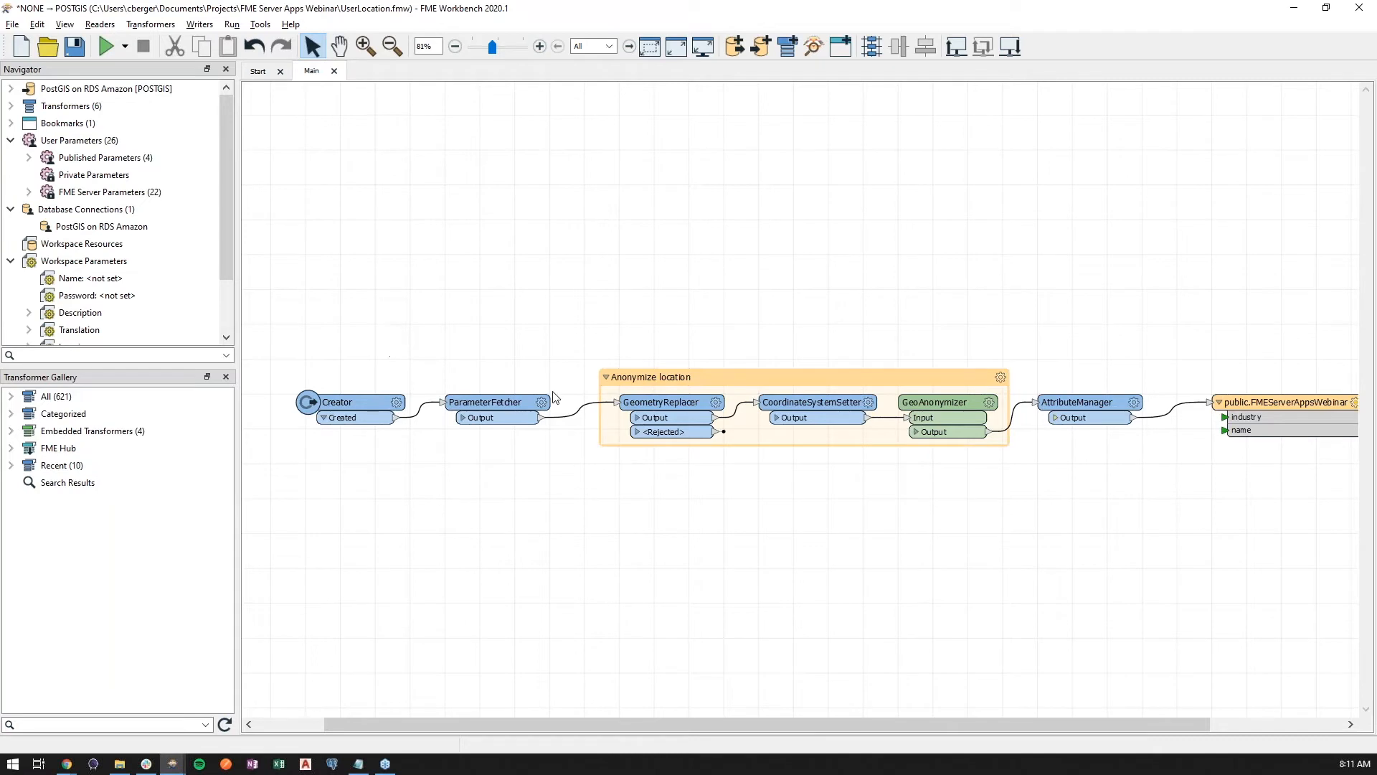
Expand the published parameters list and widen the navigator pane to read the full parameter prompts
left_click(1304, 407)
double_click(74, 158)
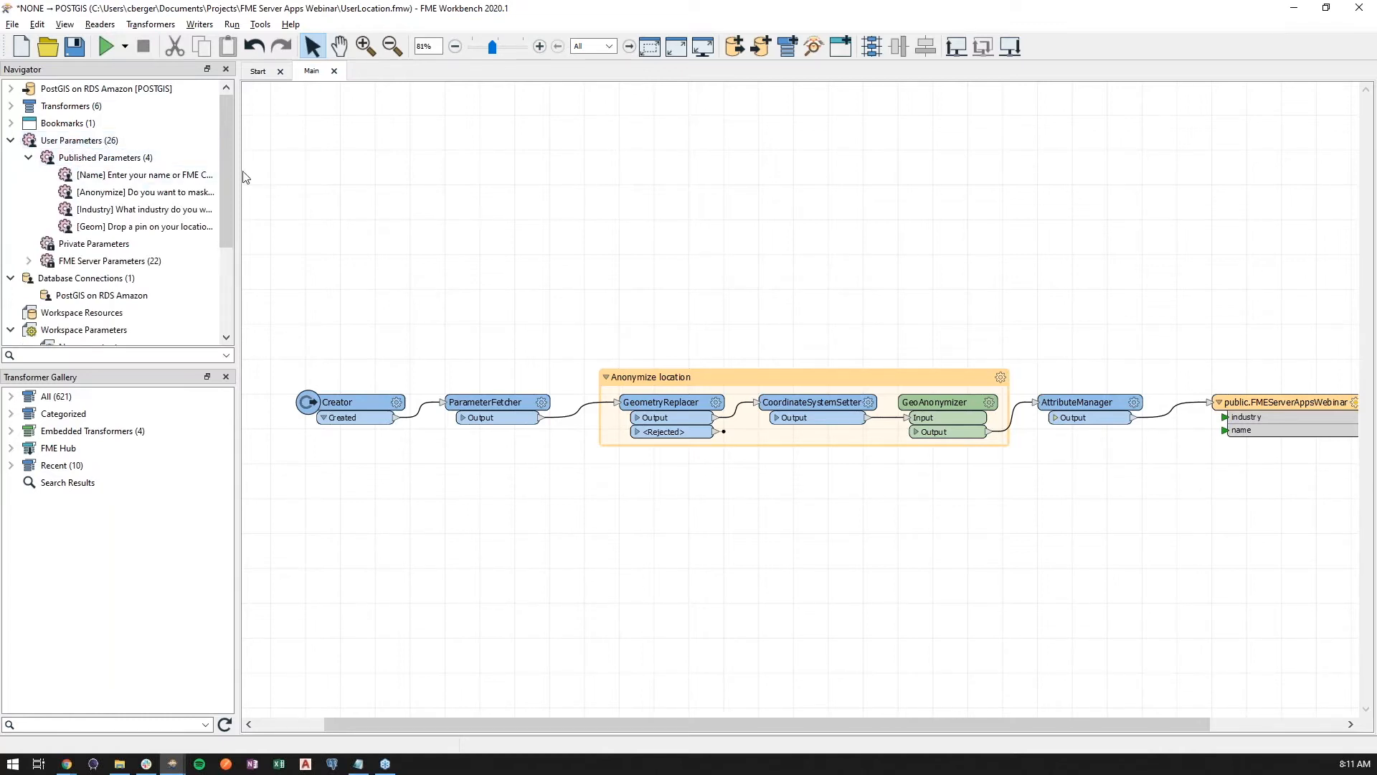
left_click_drag(236, 175, 390, 178)
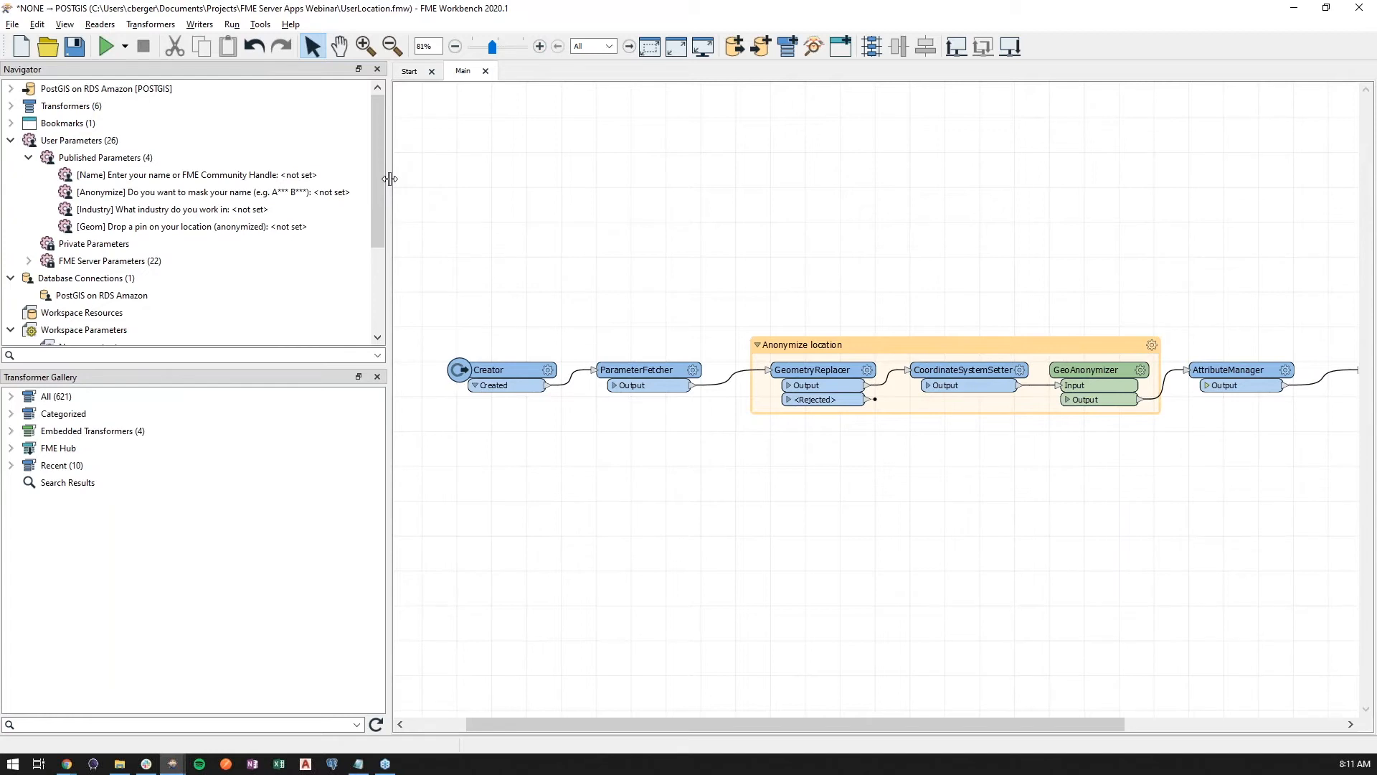
Inspect the Name parameter's settings and browse the available parameter types, closing the dialog without changes
left_click(208, 175)
right_click(208, 177)
left_click(230, 195)
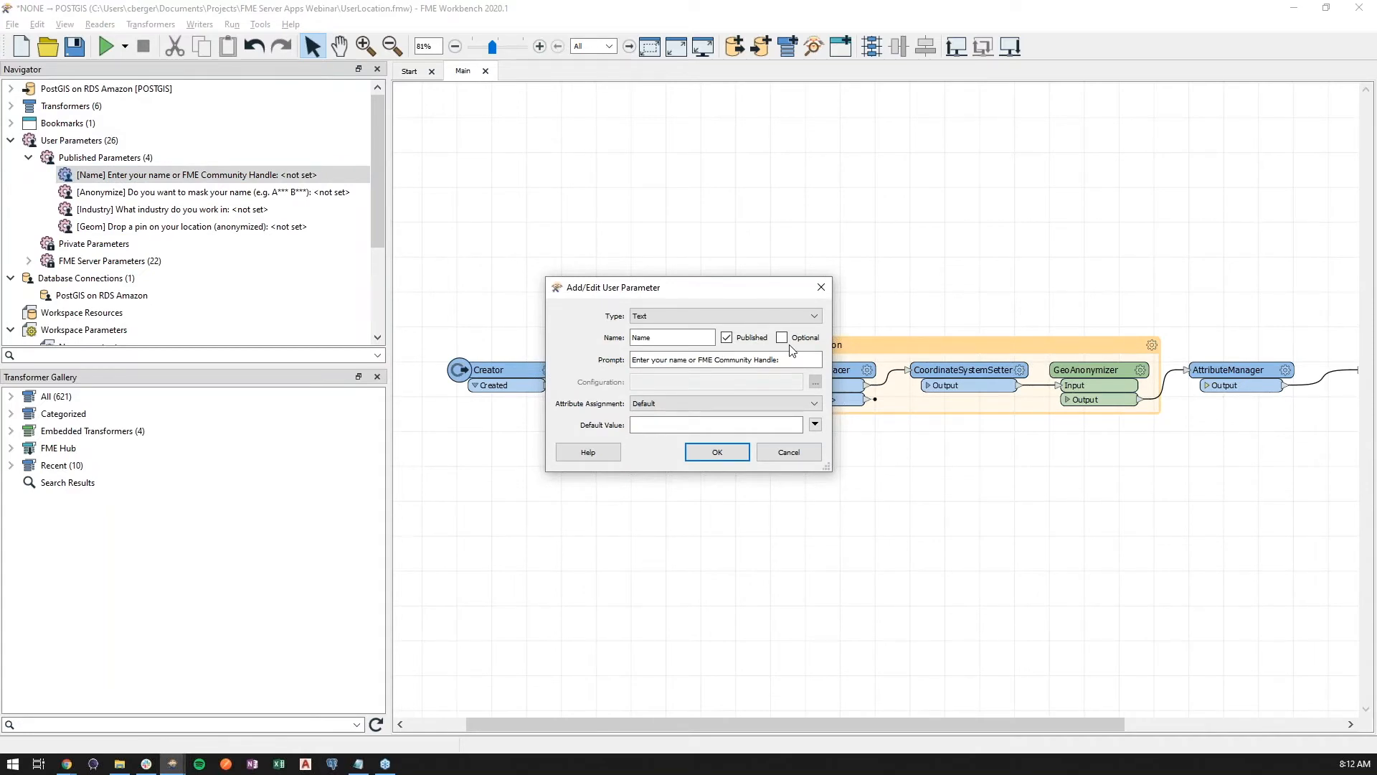
left_click(675, 423)
left_click(675, 422)
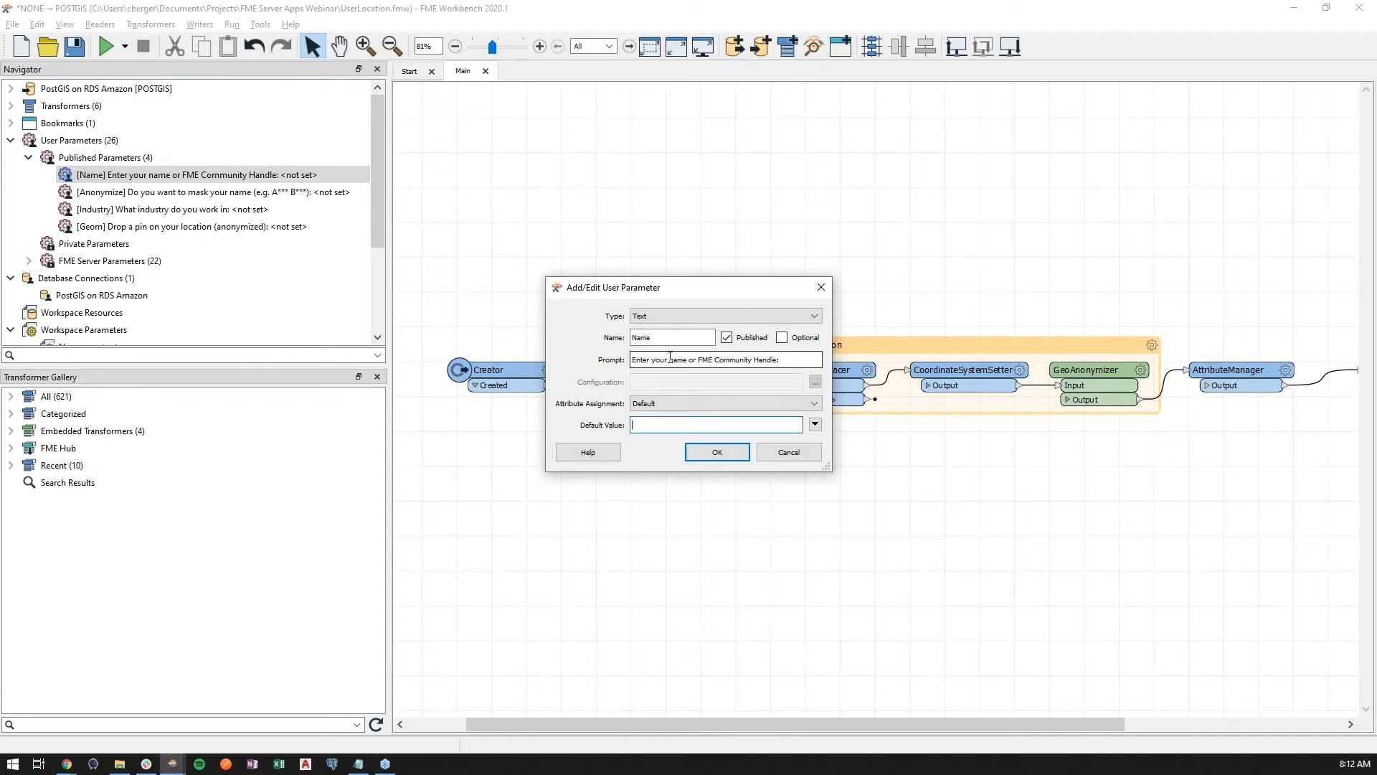
left_click(753, 316)
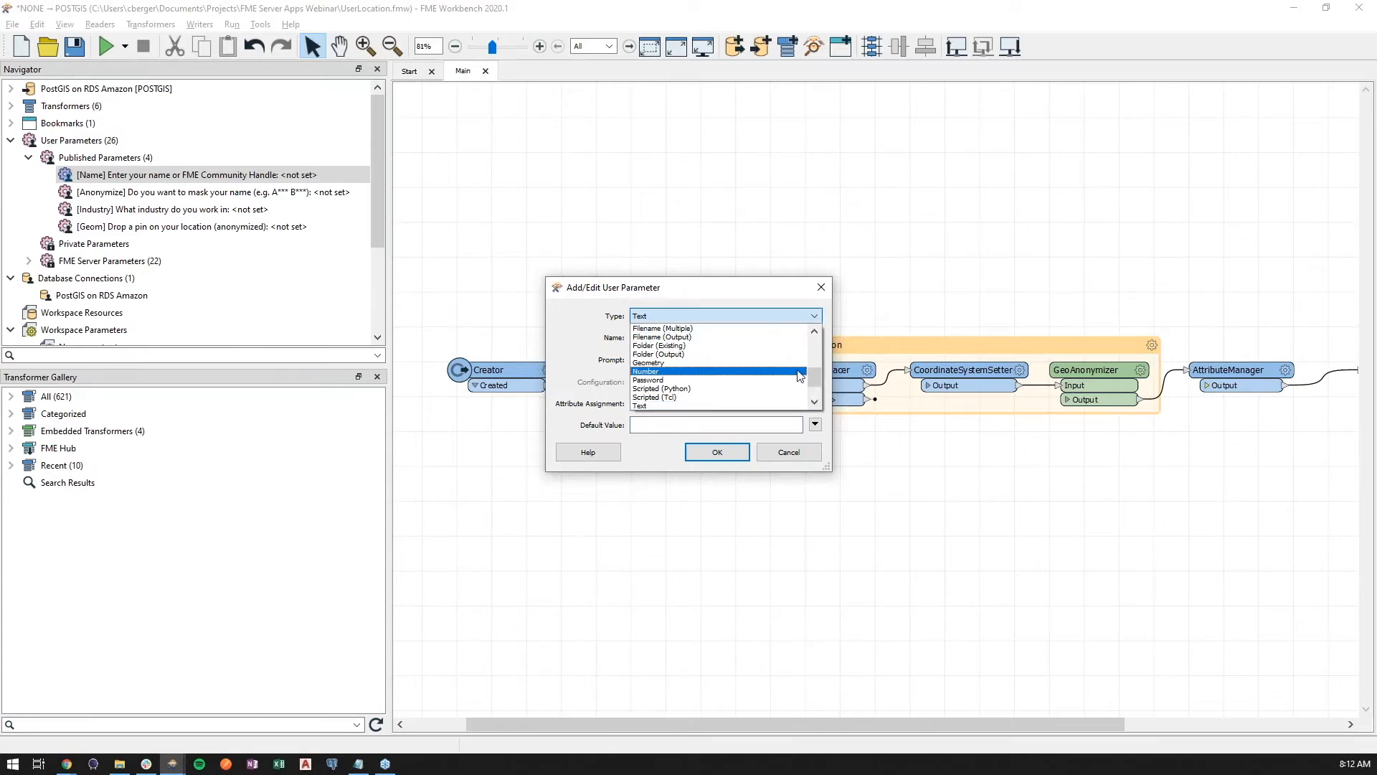
scroll(789, 395, "up", 1)
scroll(789, 394, "up", 1)
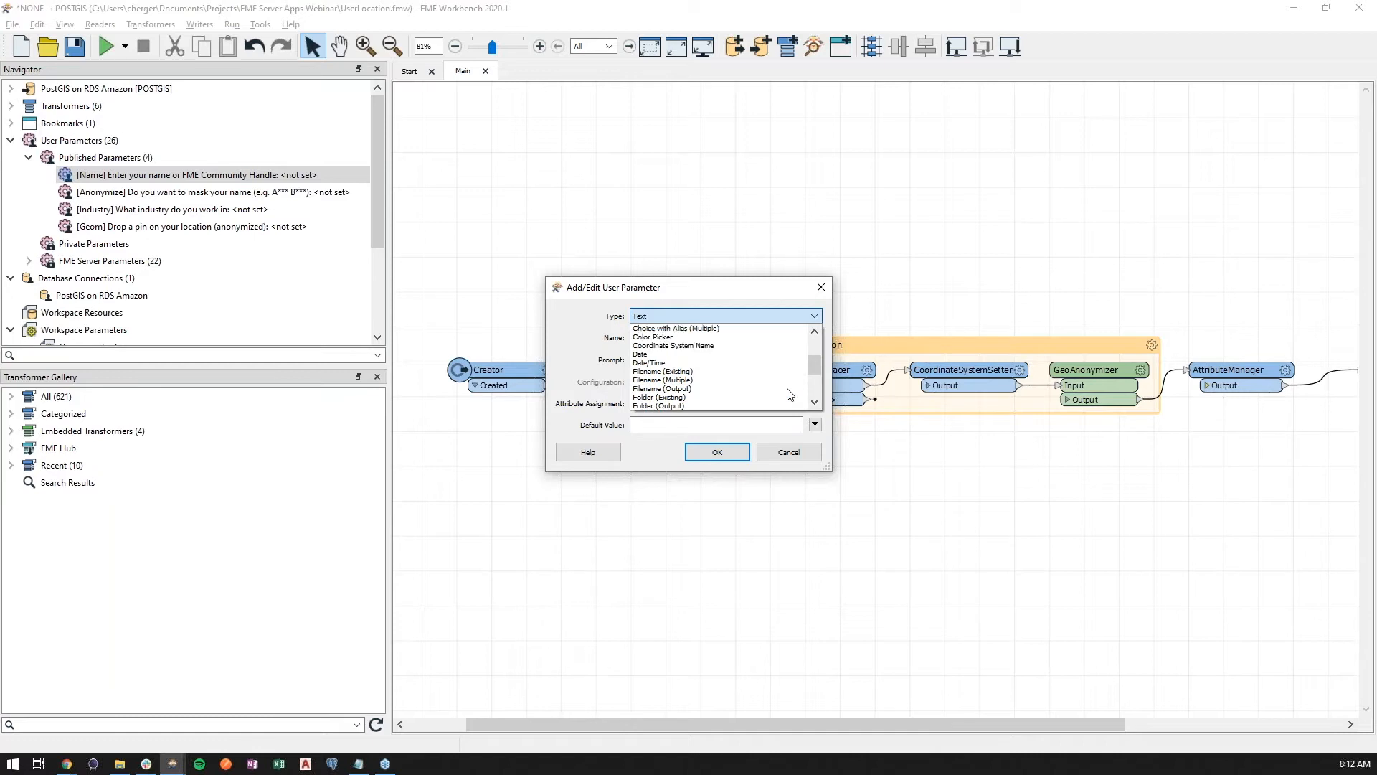
scroll(789, 395, "up", 1)
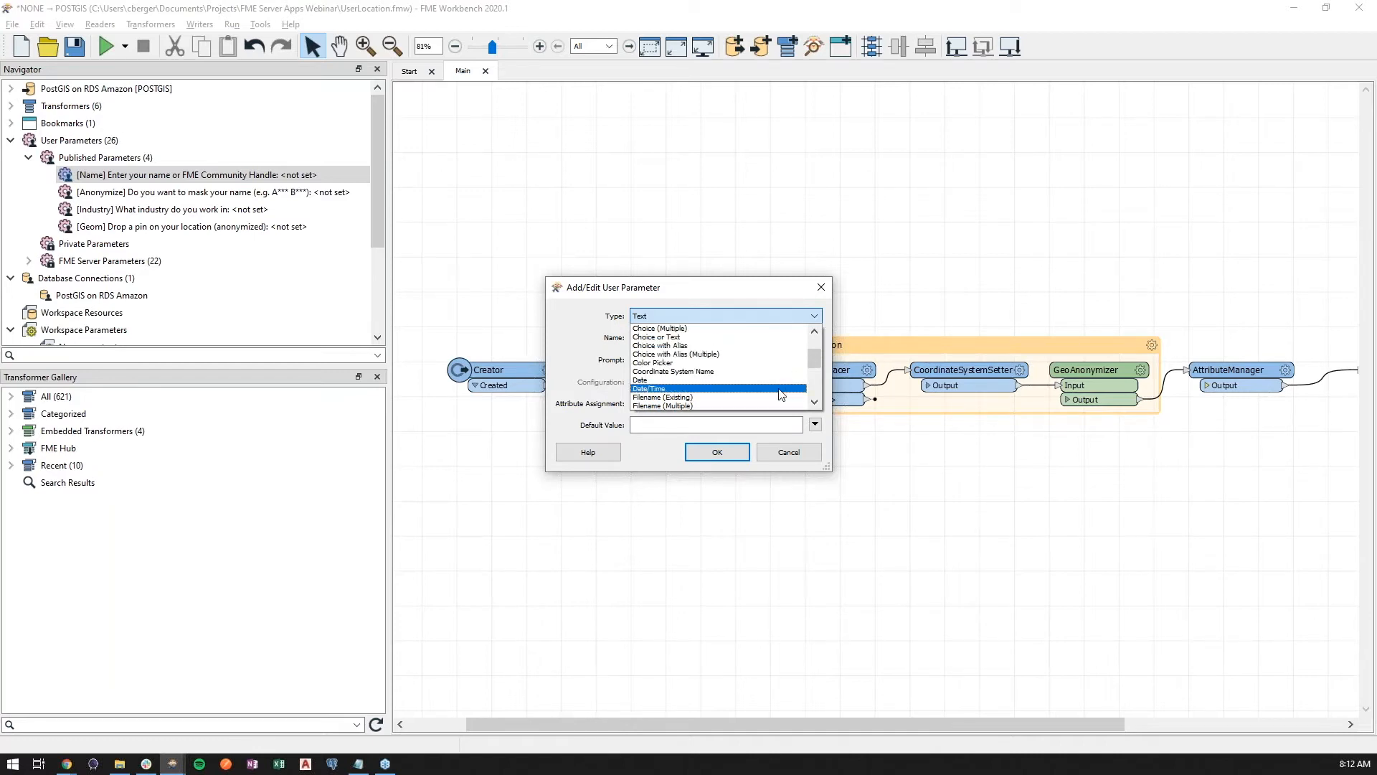
scroll(782, 394, "up", 1)
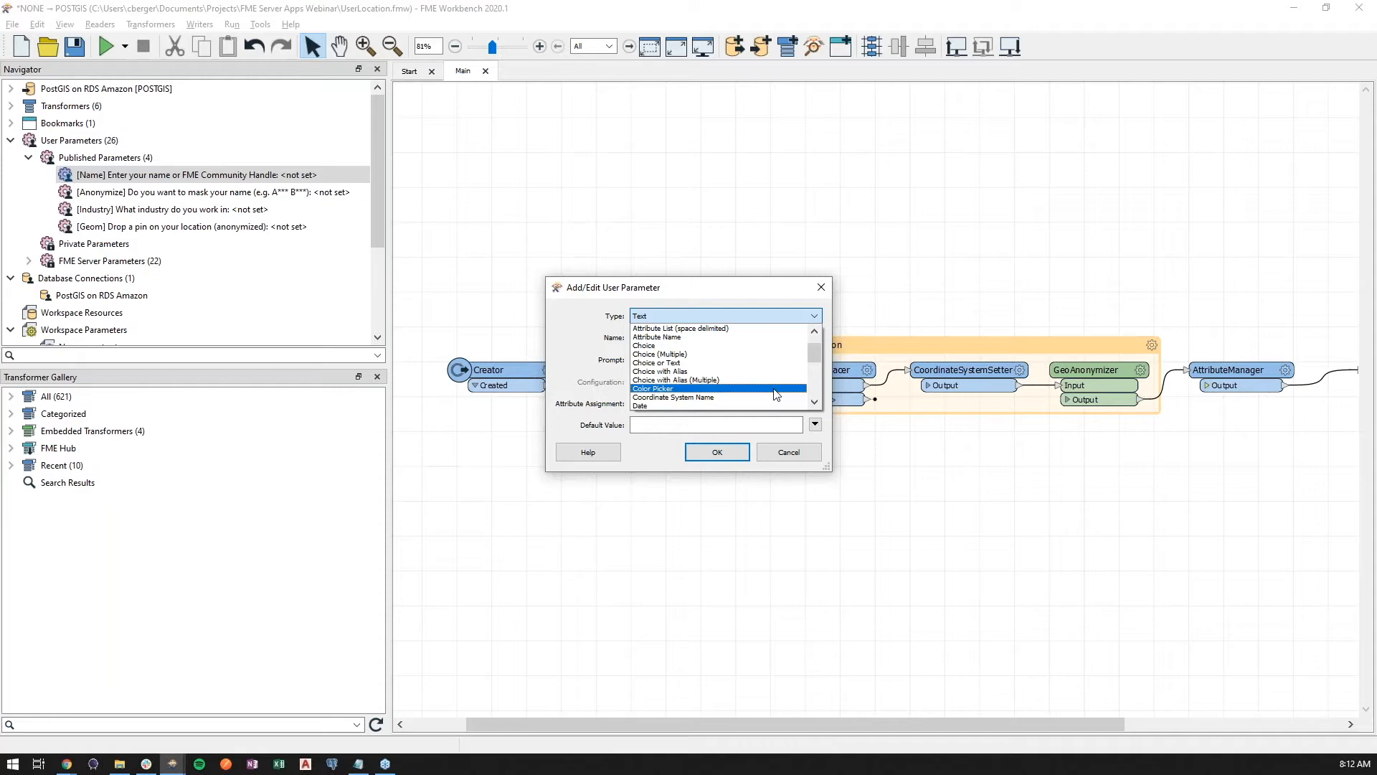
scroll(773, 391, "up", 1)
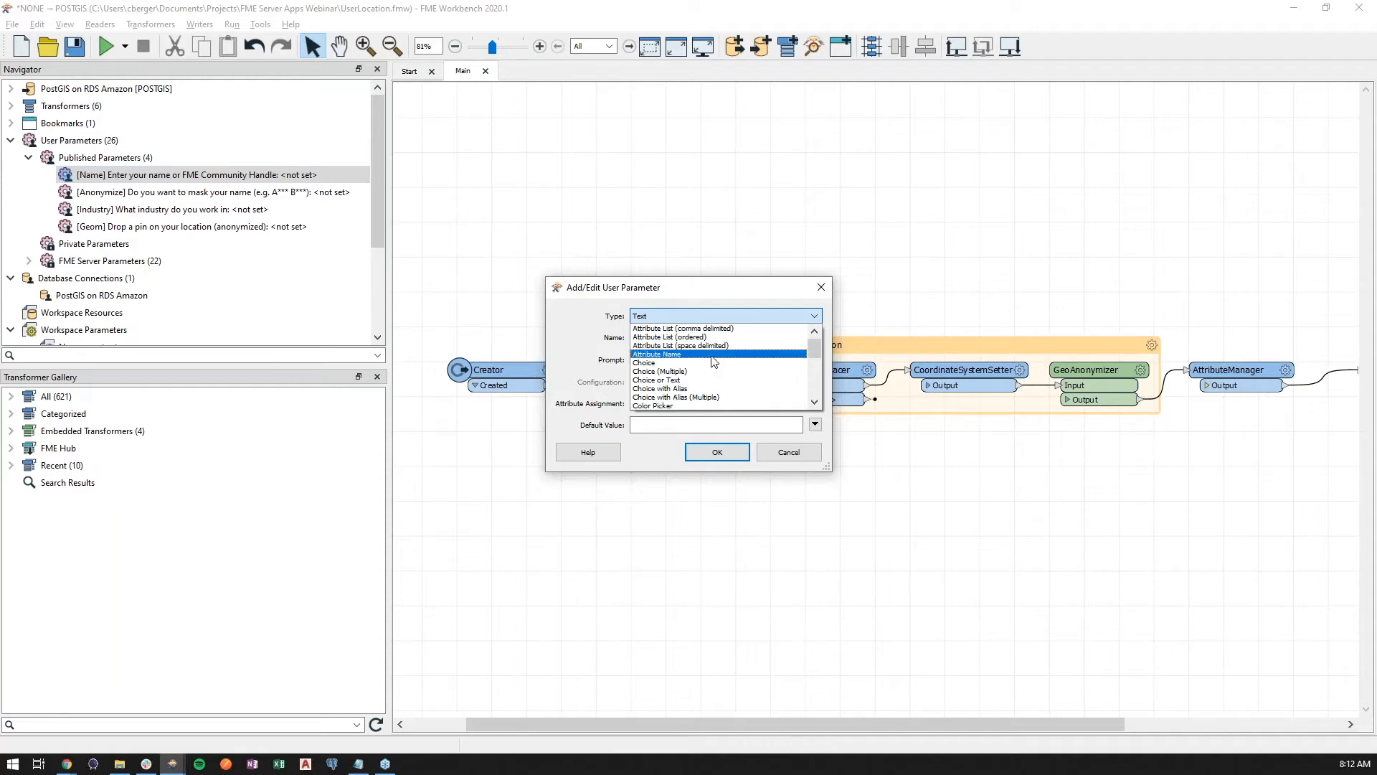
scroll(717, 402, "down", 4)
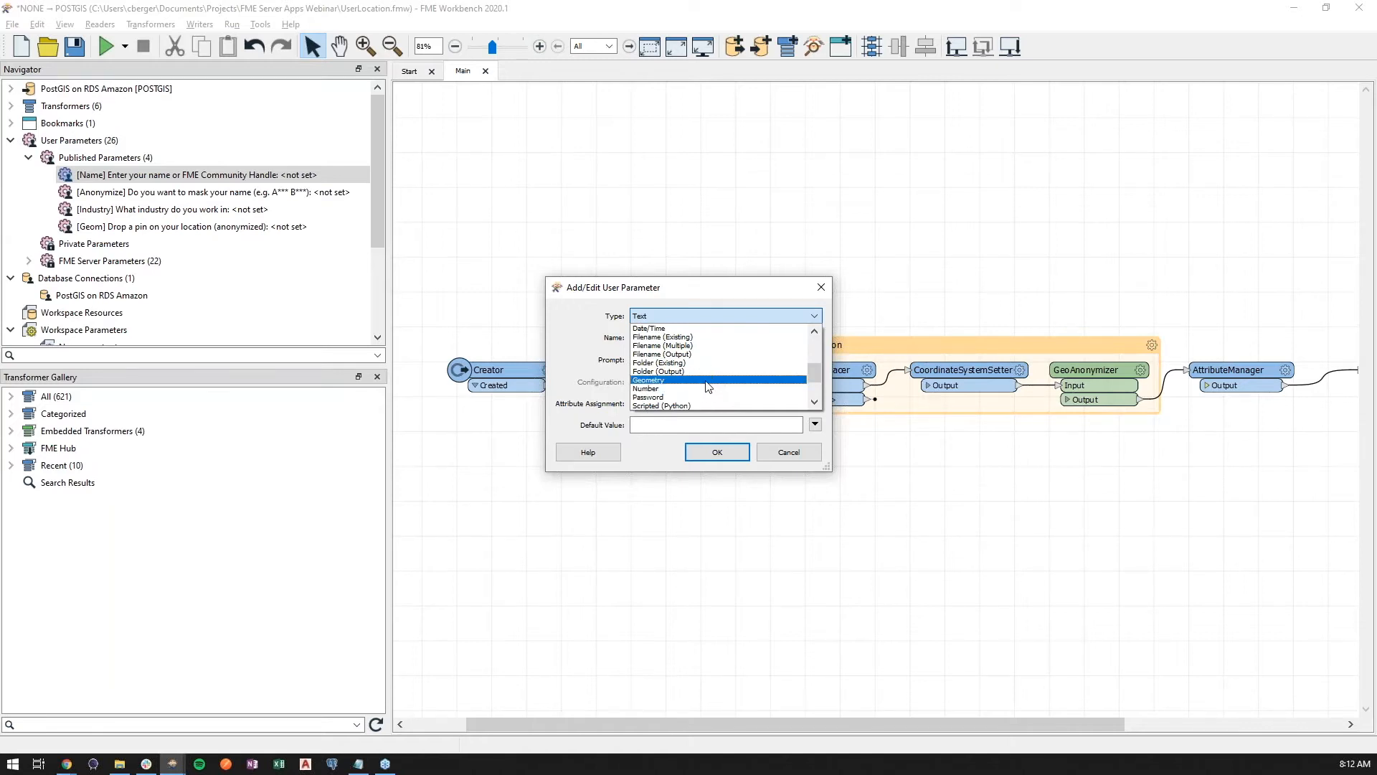
left_click(821, 286)
left_click(821, 287)
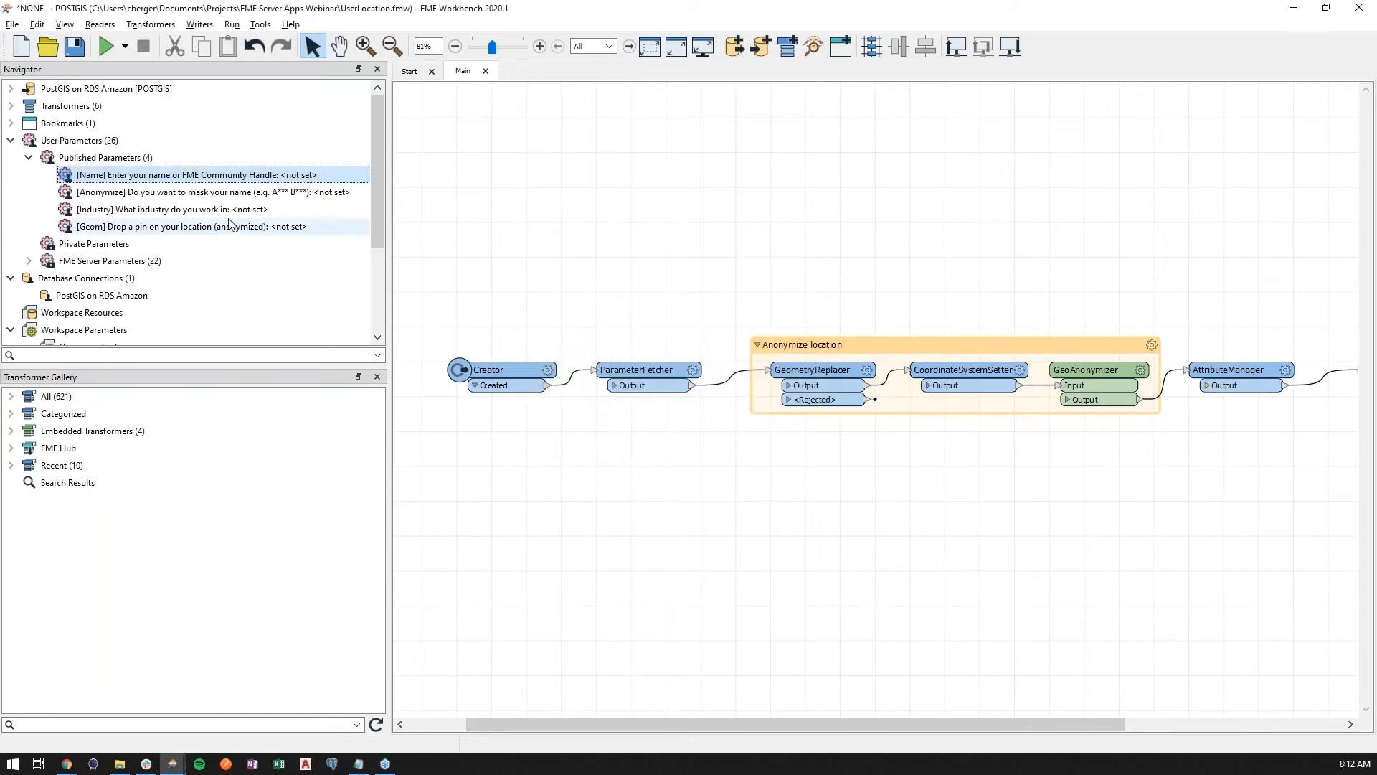
Open the Industry parameter's settings and review its list of choices
right_click(209, 209)
left_click(291, 245)
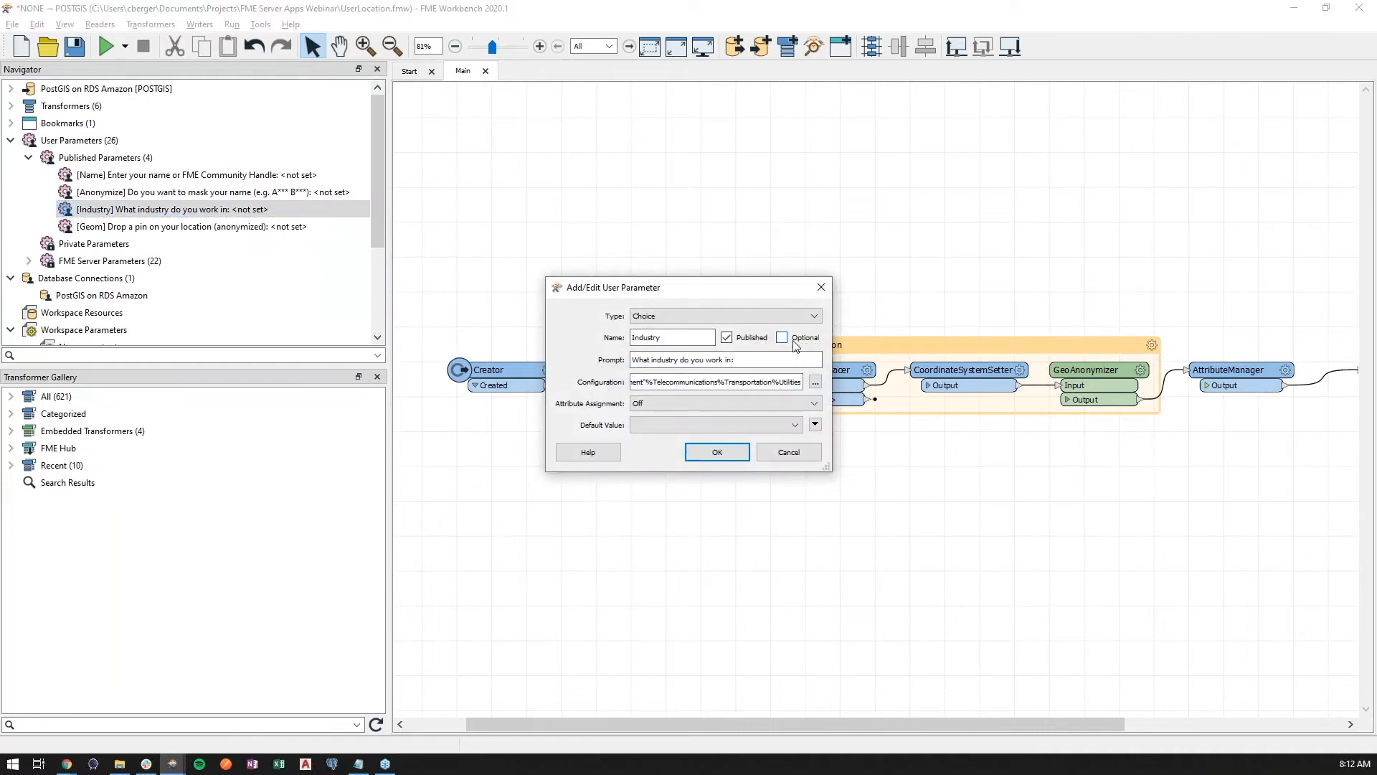
left_click(815, 382)
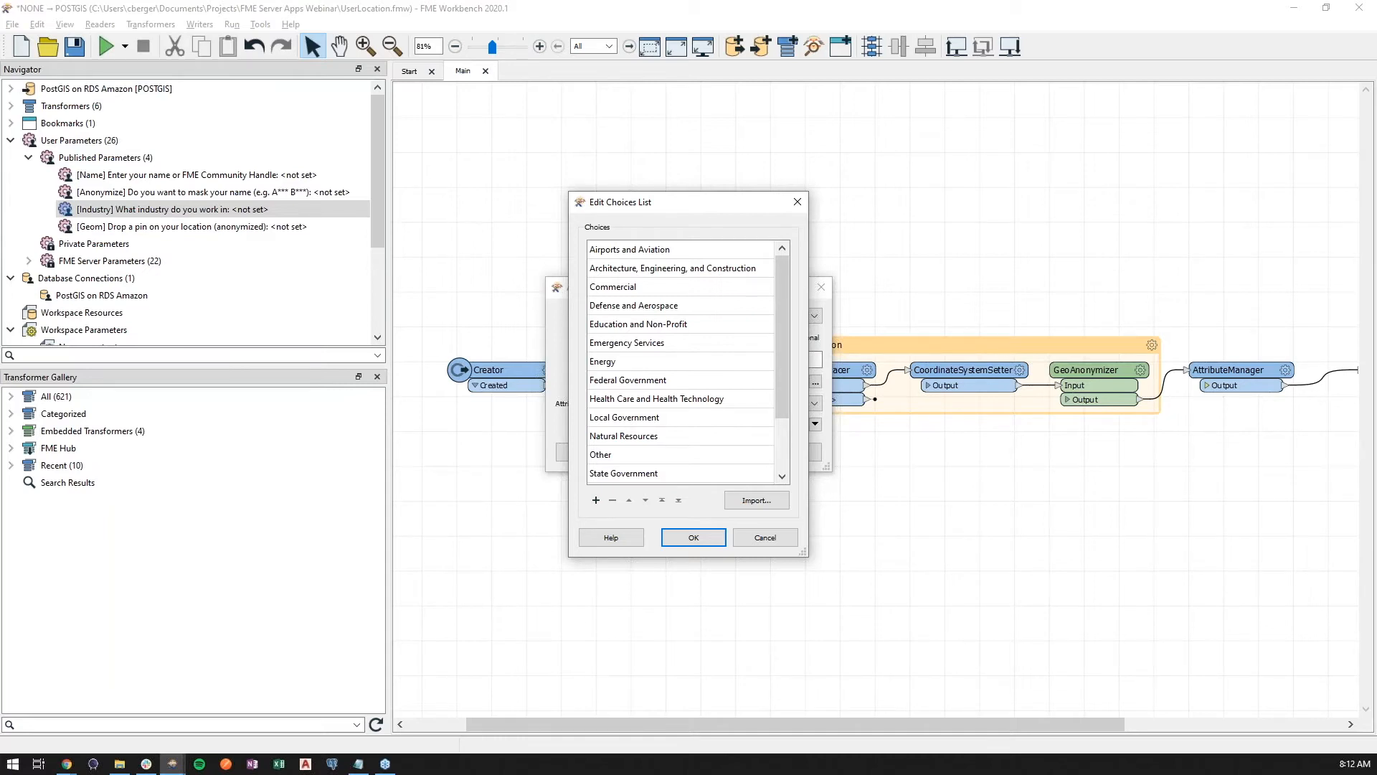
key("Return")
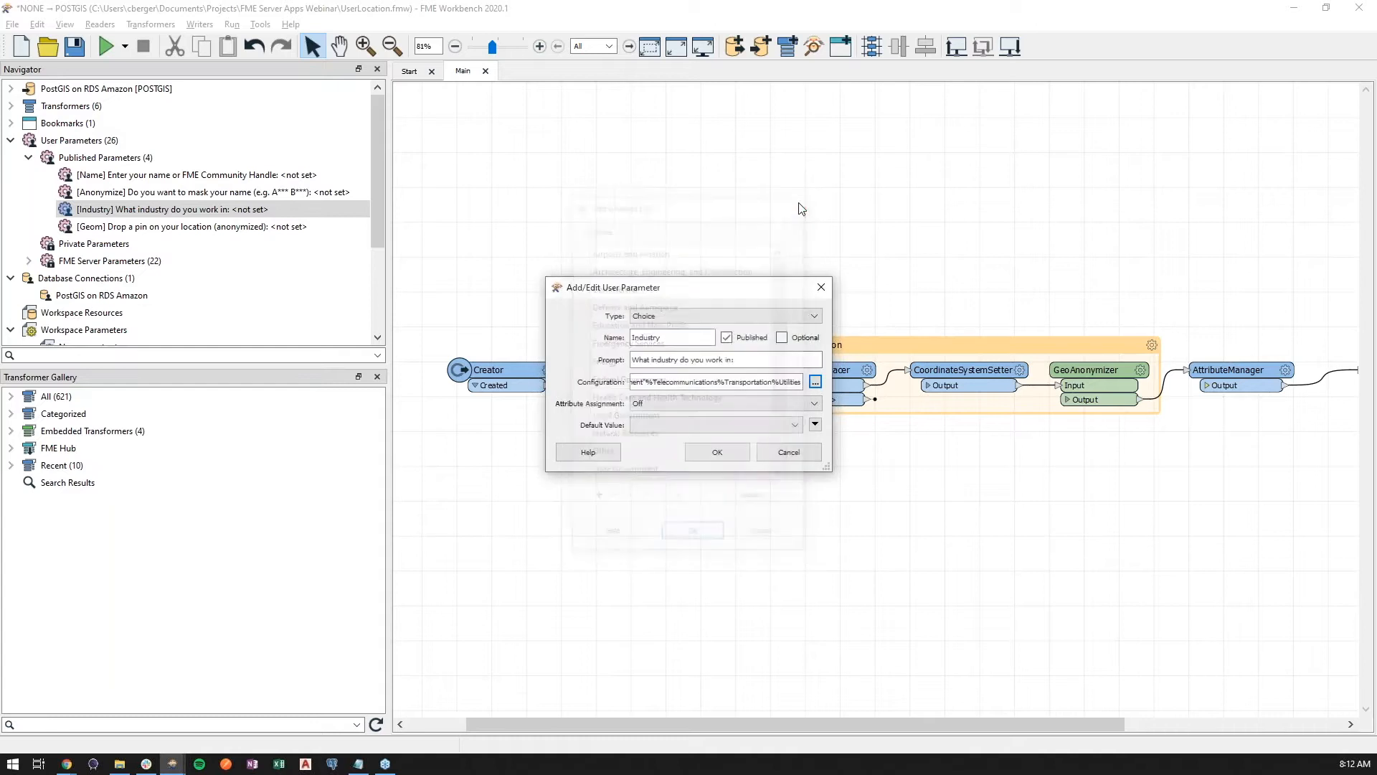
Try switching the Industry parameter's type to Choice or Text and entering a default value, then discard the changes
left_click(730, 320)
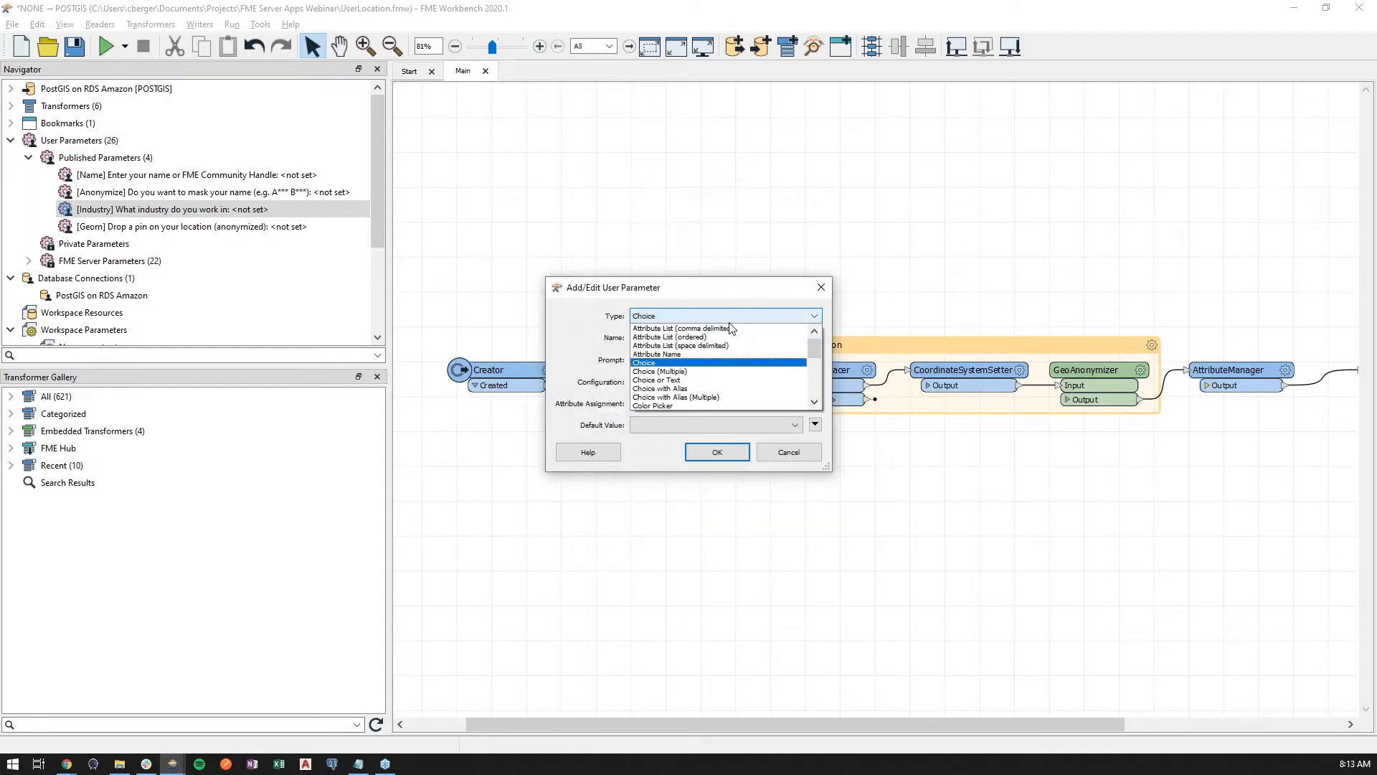
left_click(724, 383)
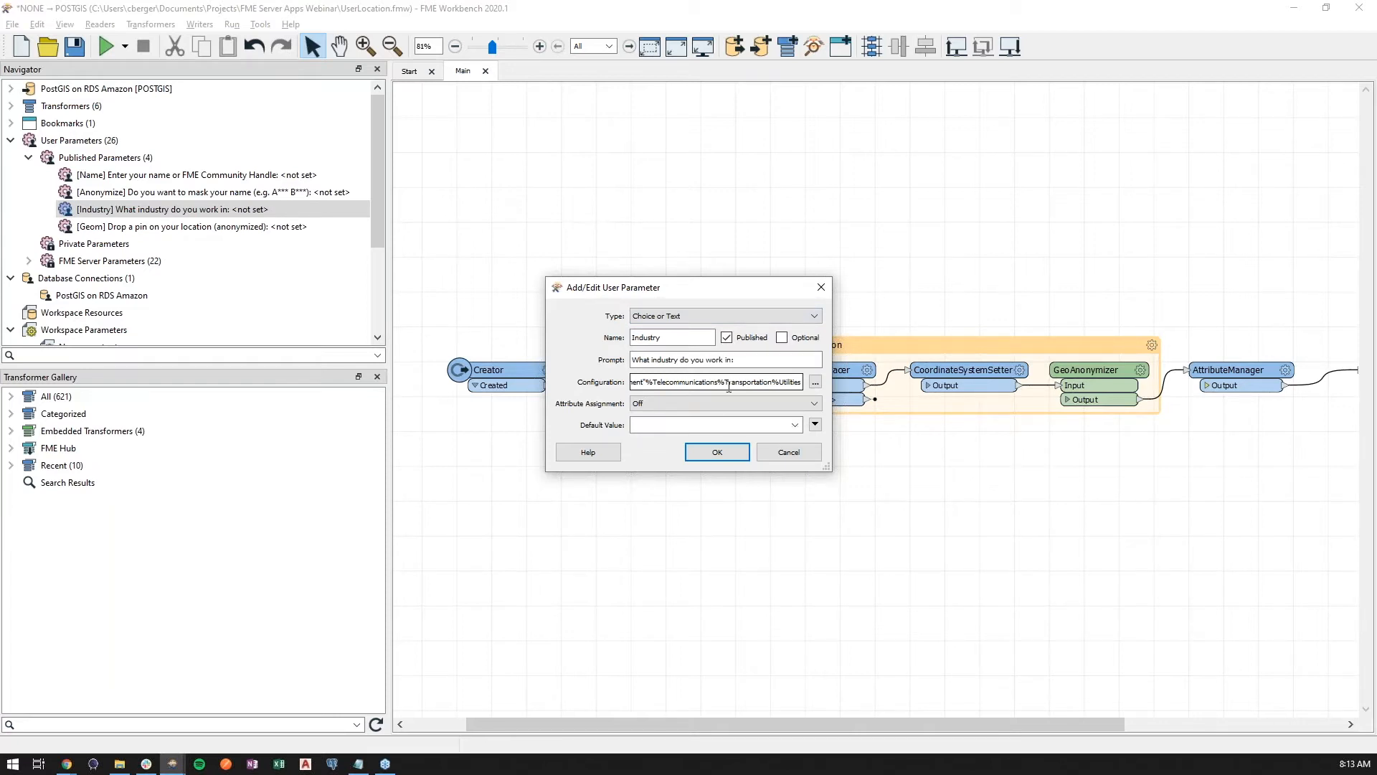
left_click(682, 424)
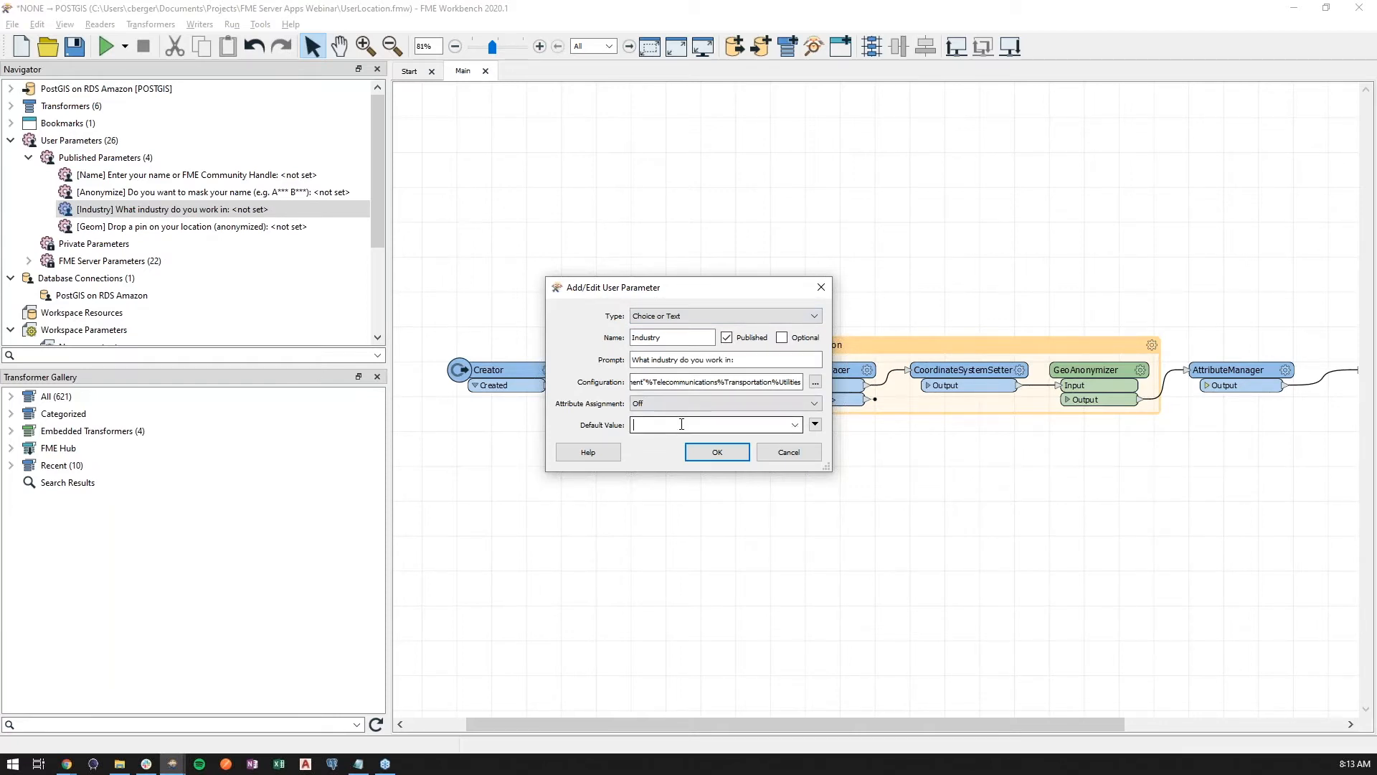
type("tele")
type("working")
key("ctrl+a")
key("BackSpace")
left_click(803, 454)
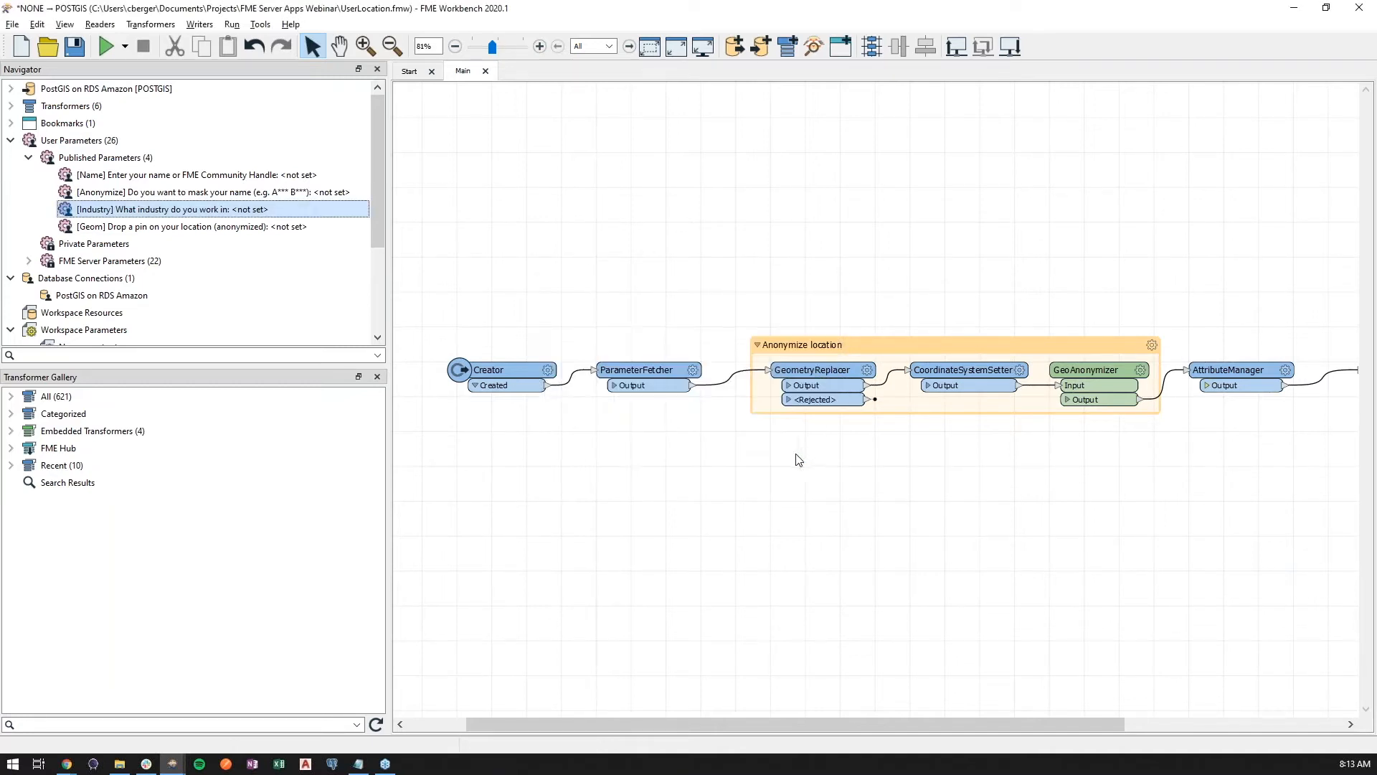
Open the Geom parameter's settings and close the dialog
right_click(241, 229)
left_click(273, 257)
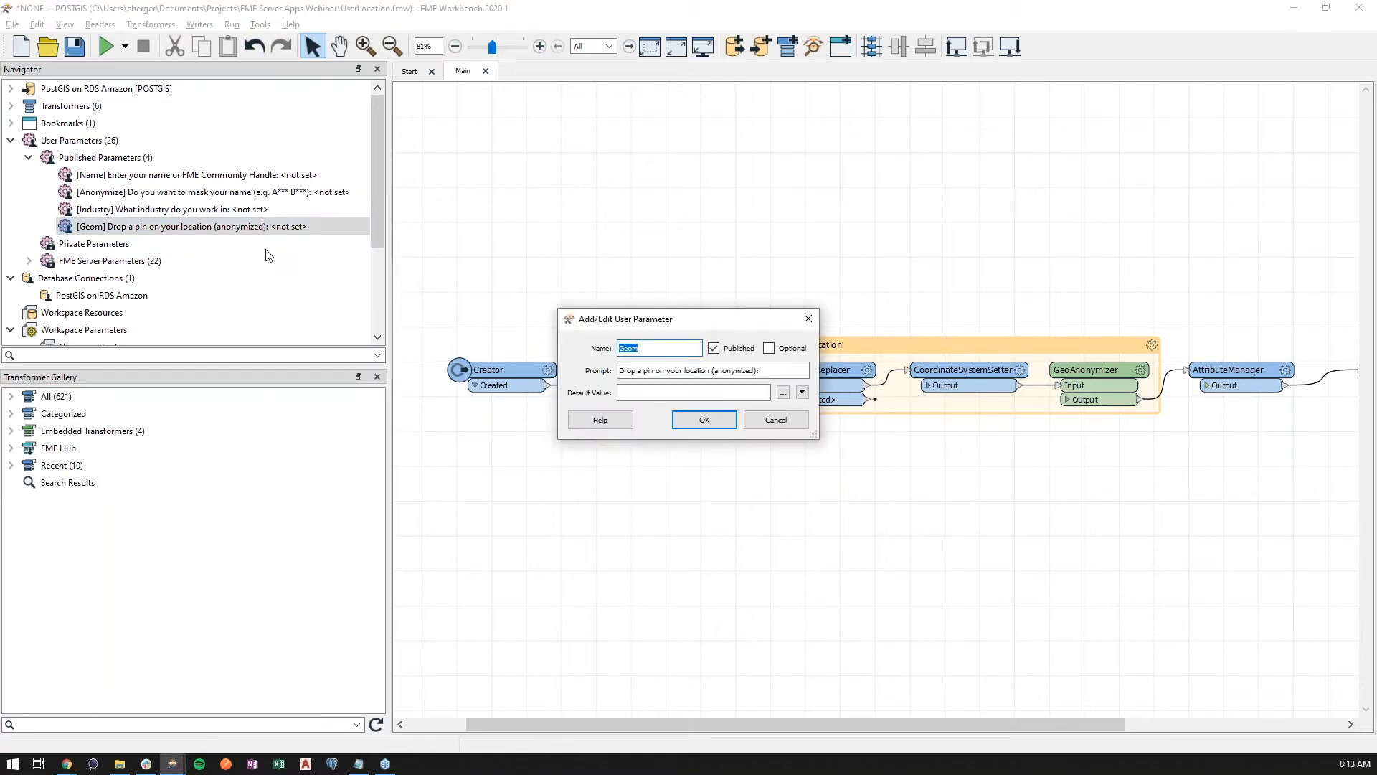
left_click(807, 319)
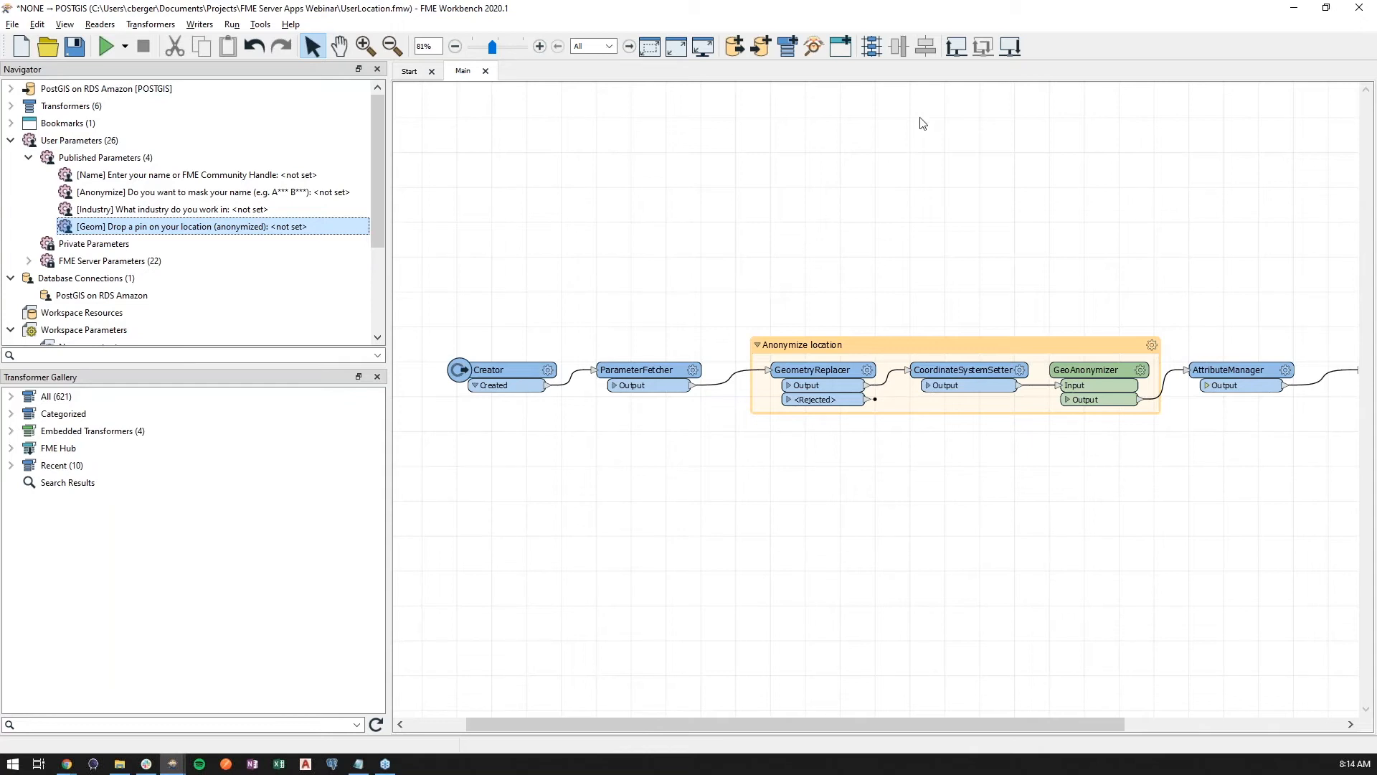
Publish UserLocation.fmw to the Bluesky FME Server's CBerger repository with Job Submitter, overwriting the existing workspace
left_click(957, 48)
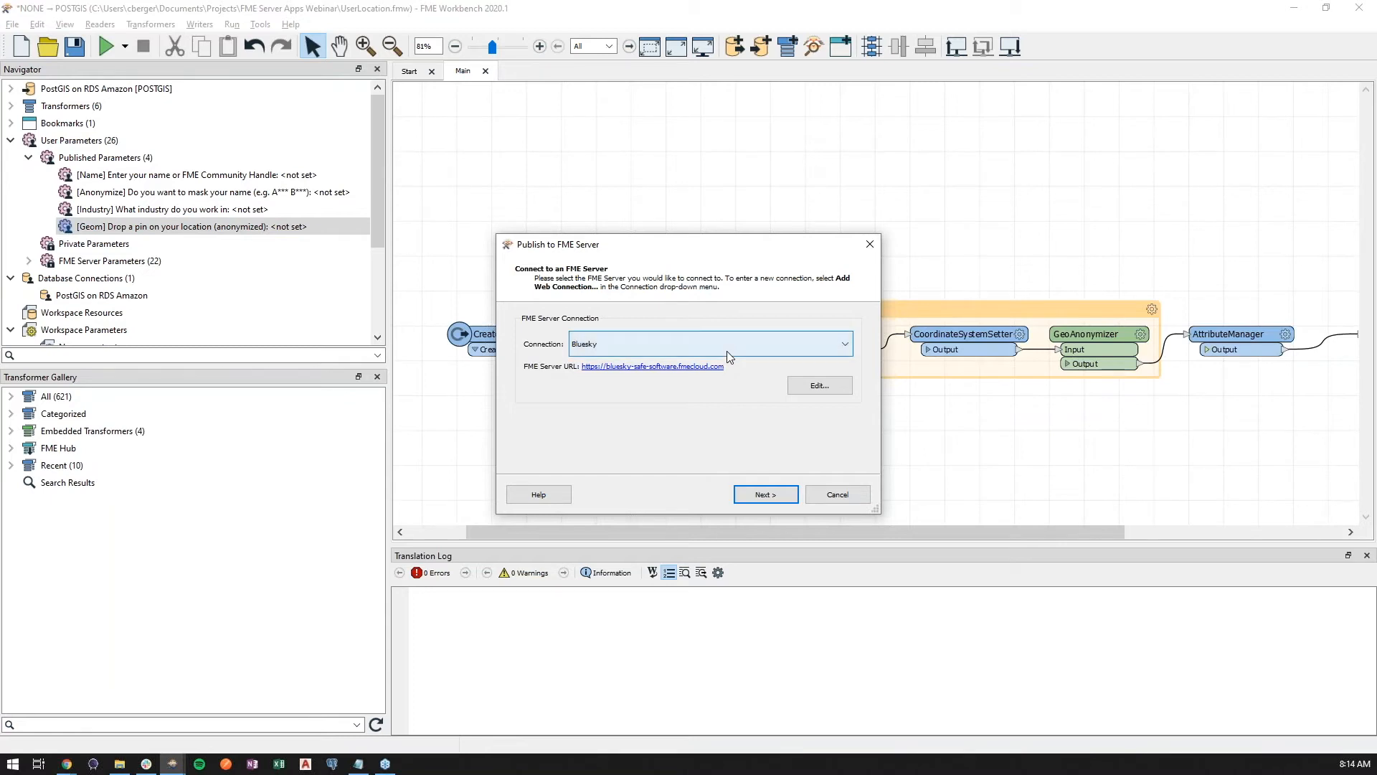
left_click(774, 492)
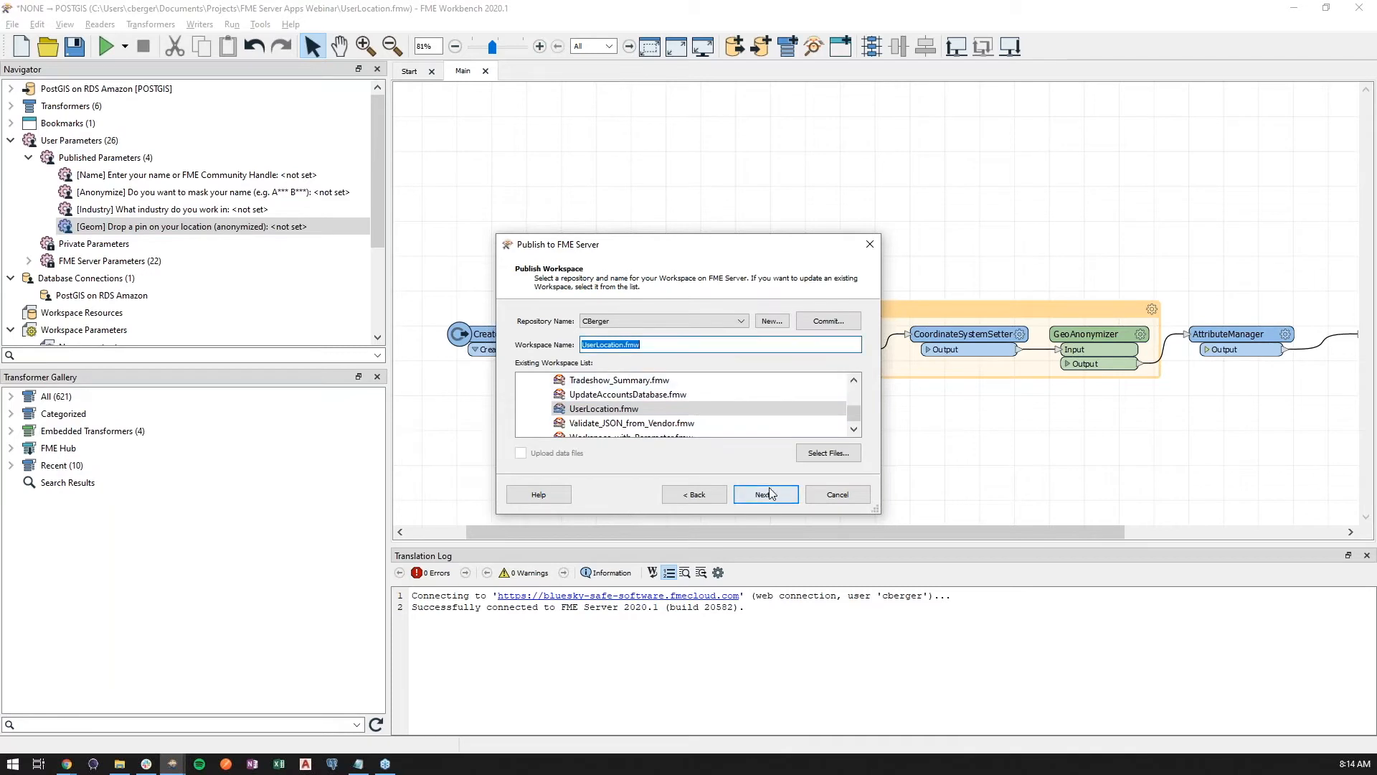
left_click(769, 493)
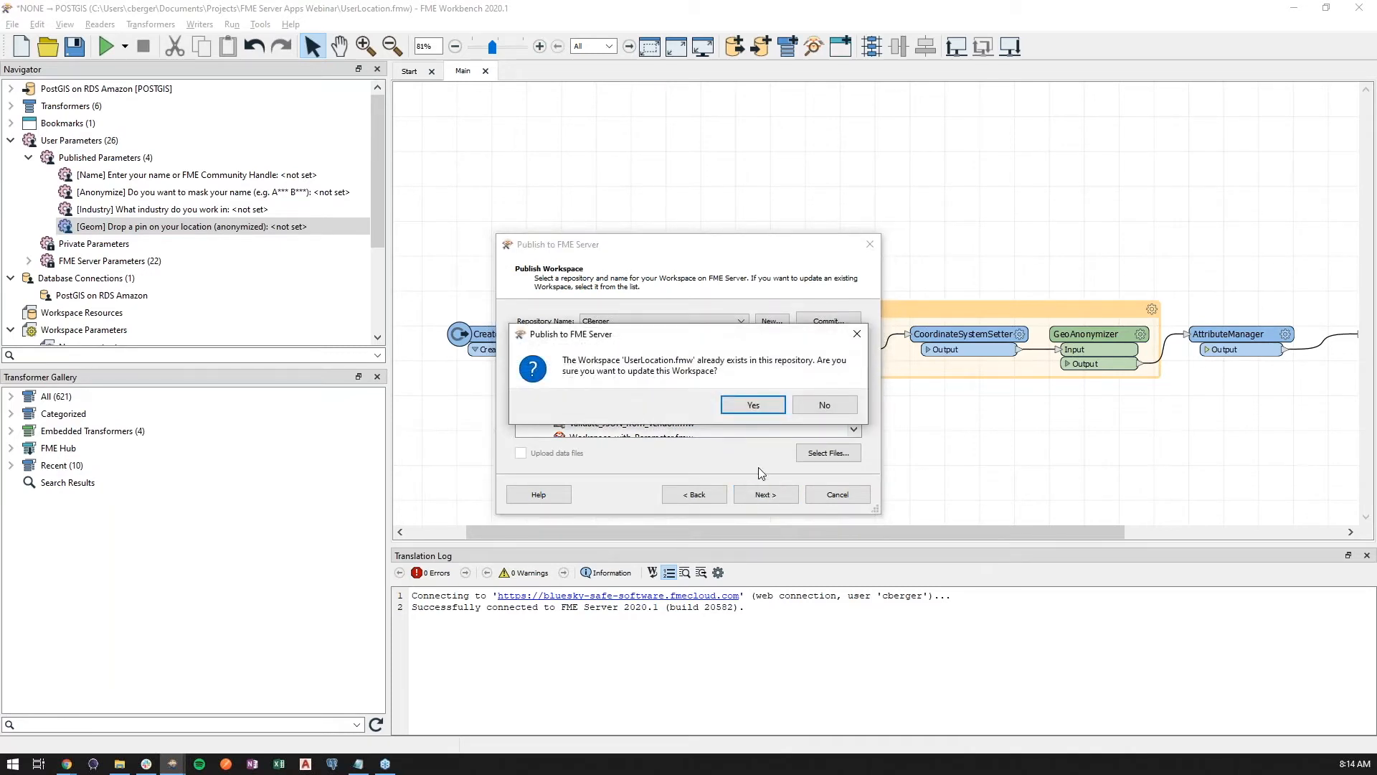
left_click(753, 406)
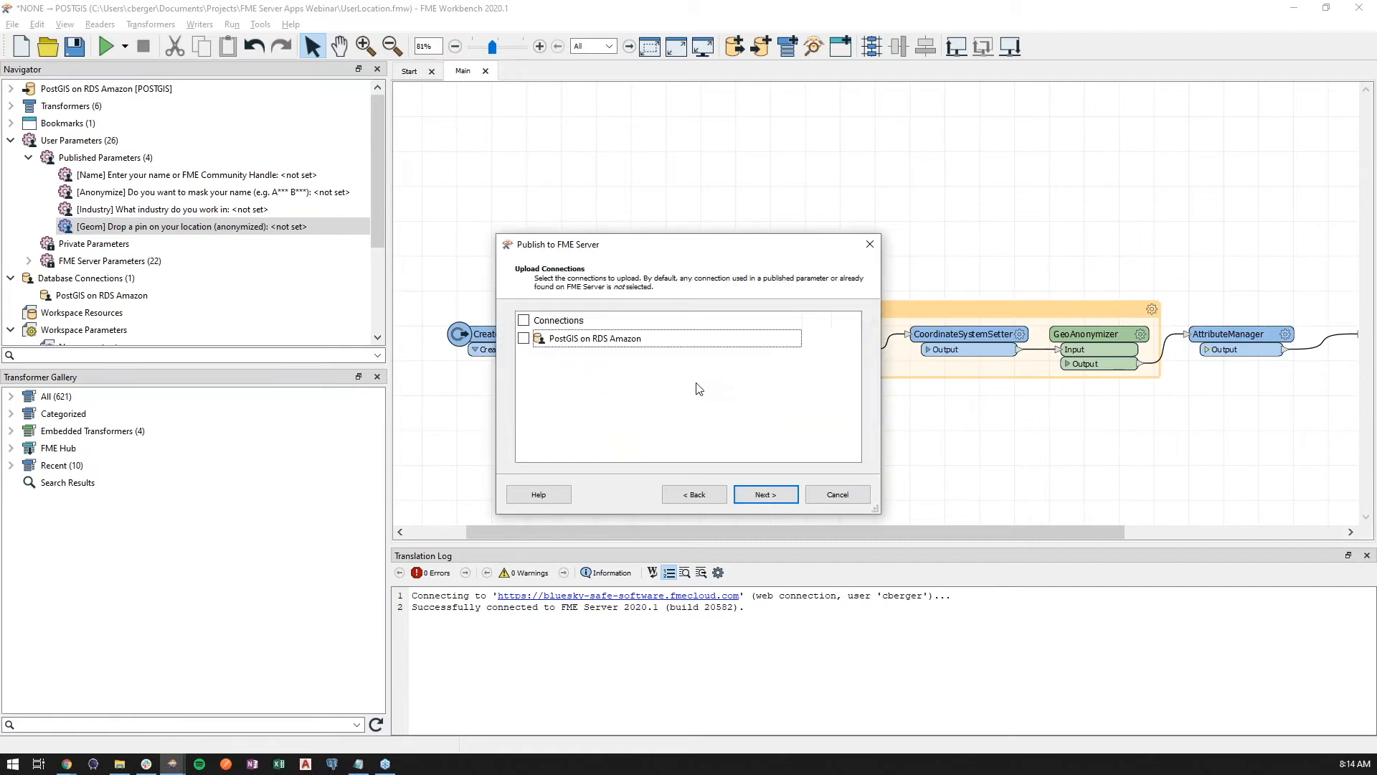
left_click(762, 495)
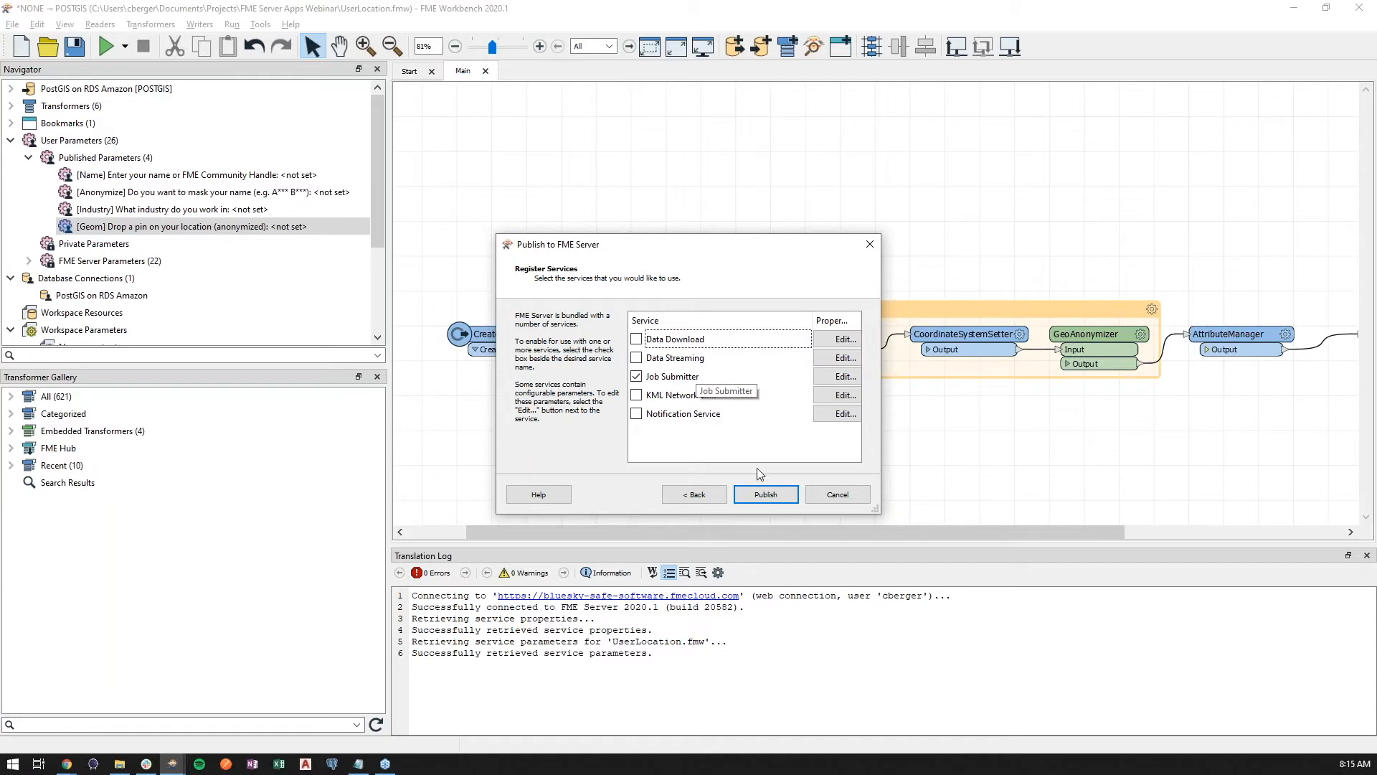
left_click(781, 496)
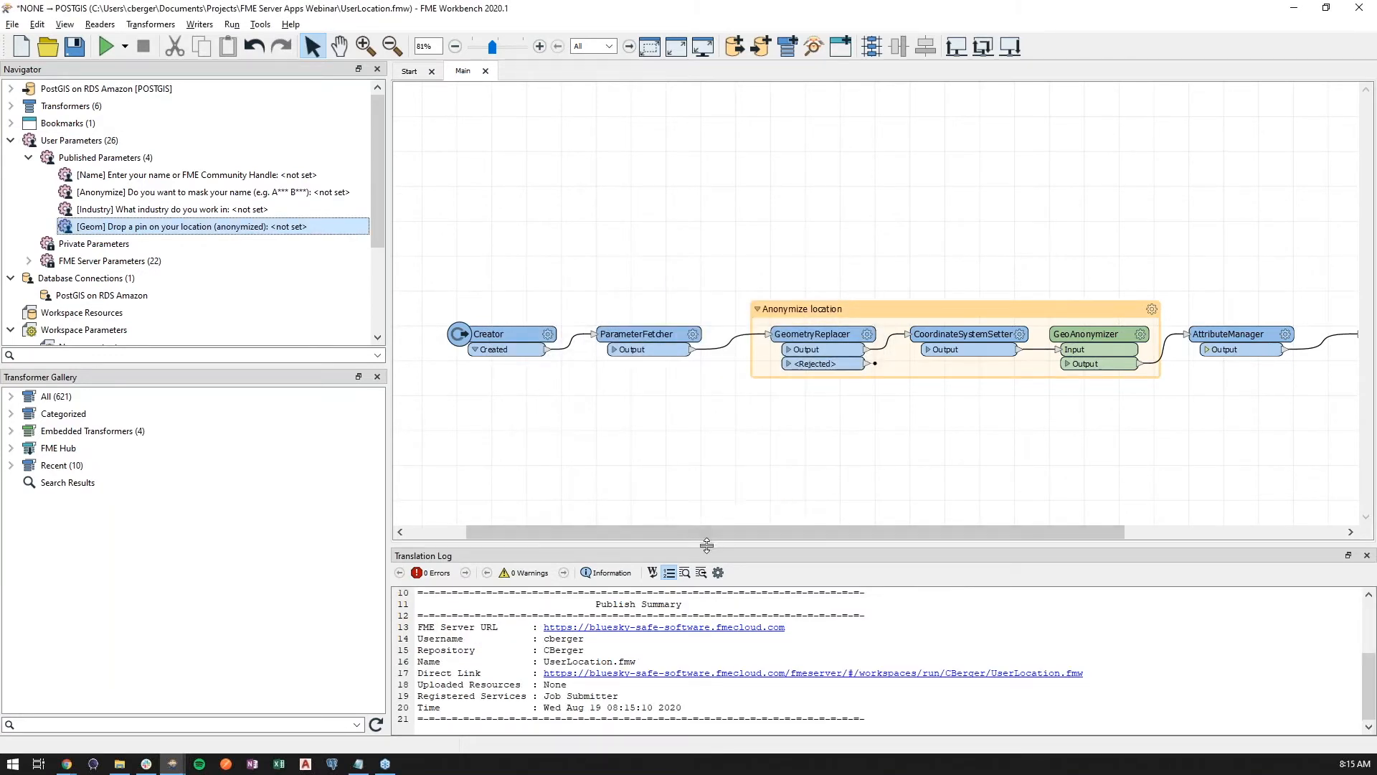
Open the FME Server web interface in the browser and start building a new Server Workspace App
left_click(704, 630)
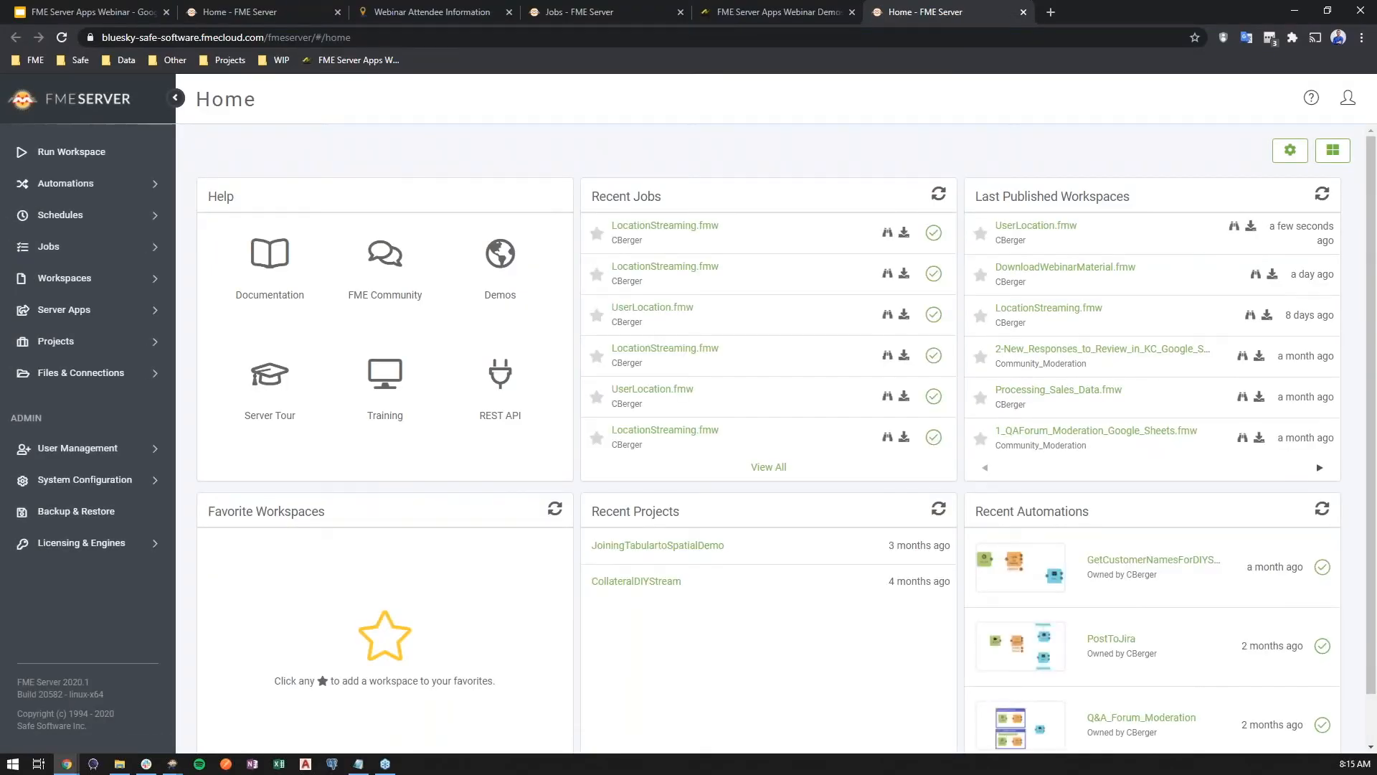
left_click_drag(932, 12, 278, 12)
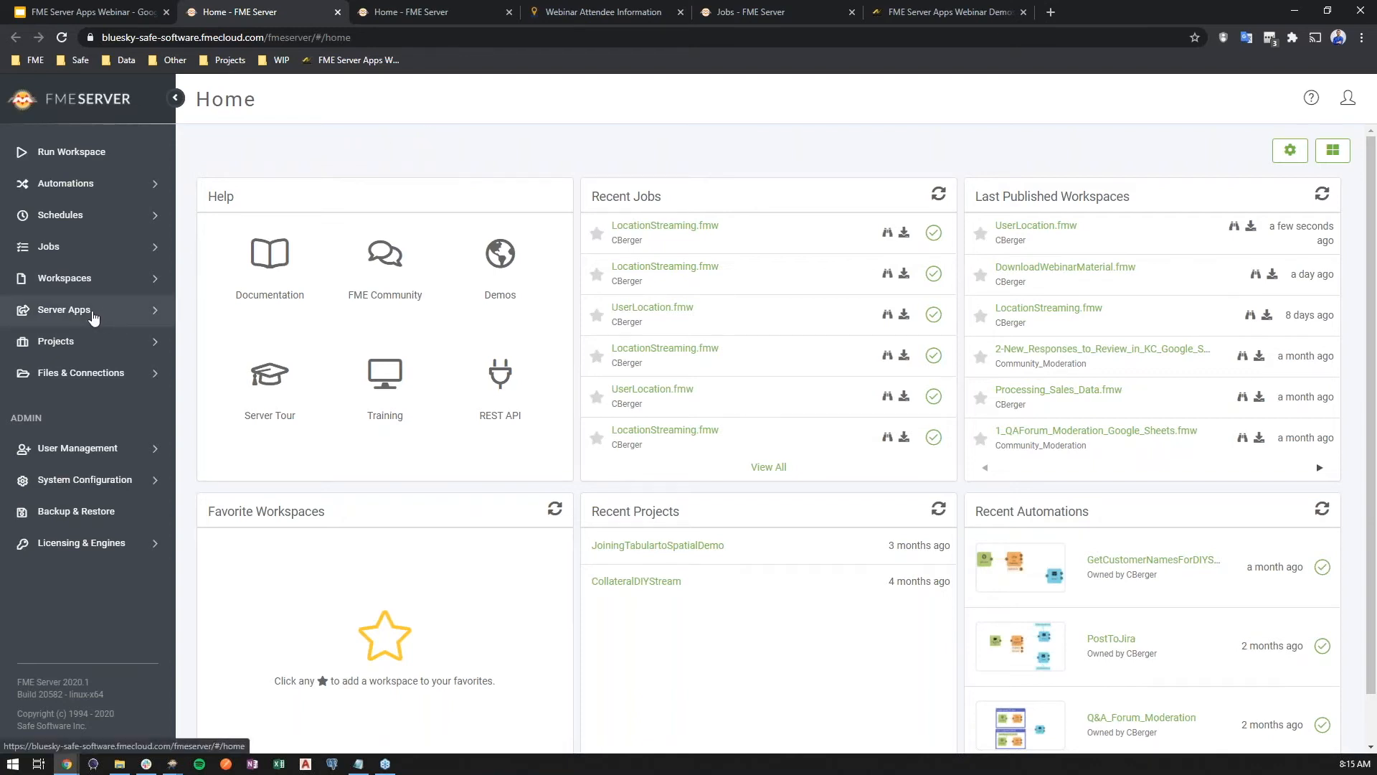
left_click(94, 317)
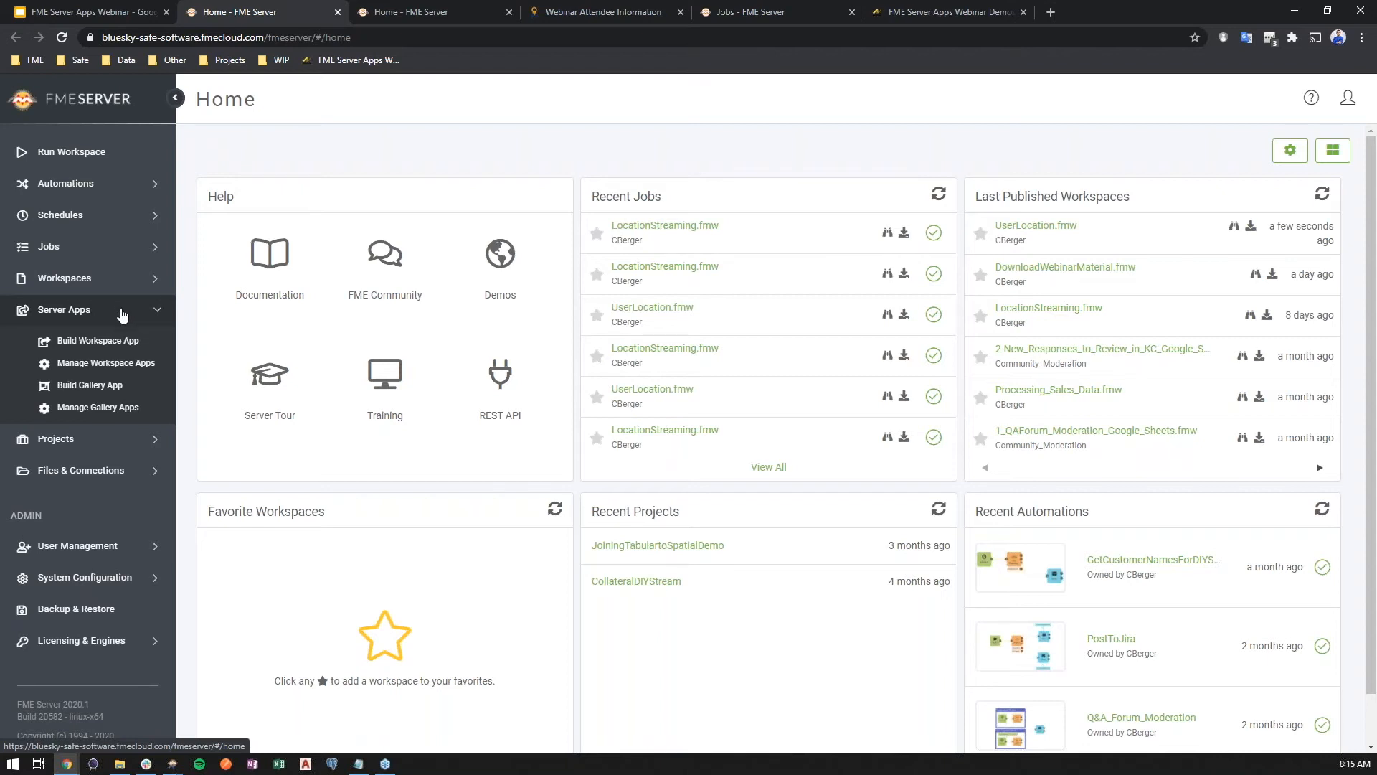
left_click(124, 347)
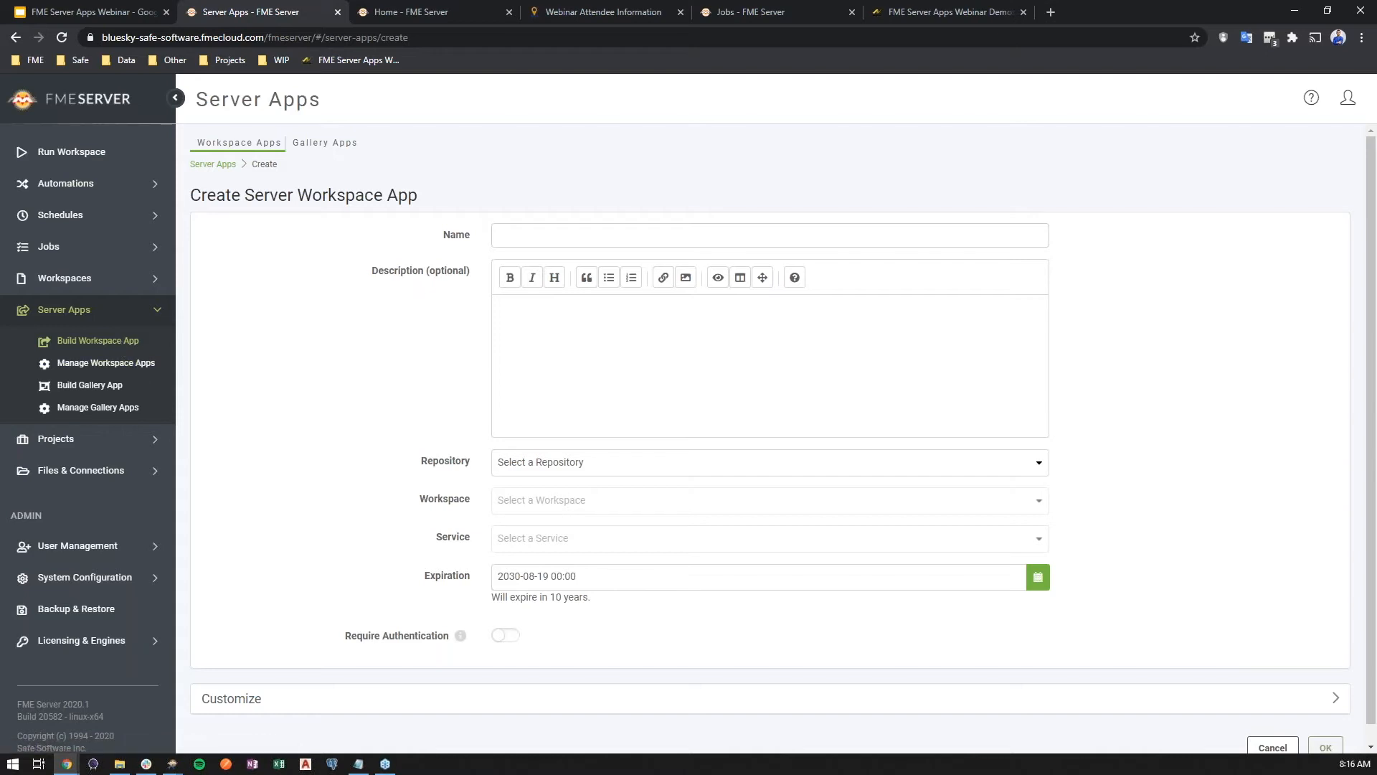
Name the new workspace app WebinarAttendees and move on to its description
key("alt+Tab")
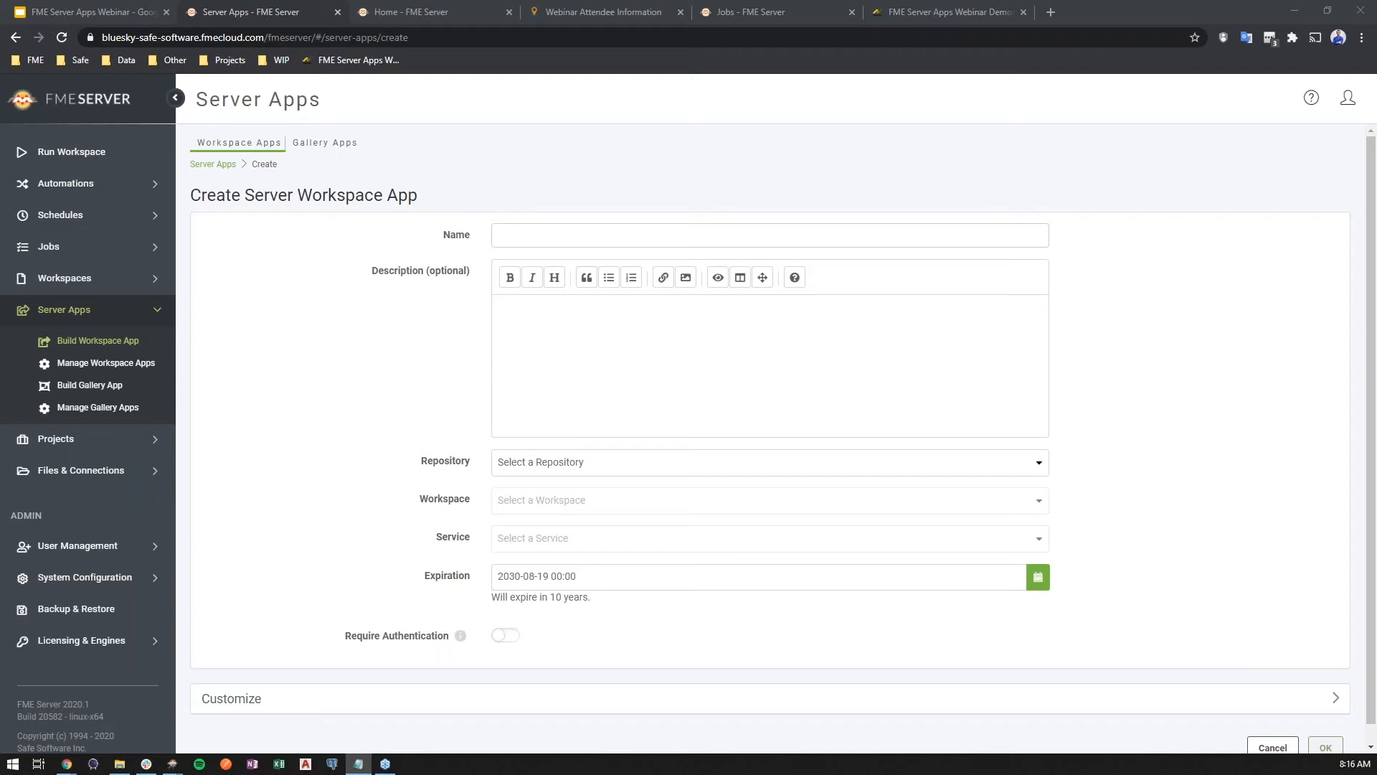
left_click(649, 233)
type("WebinarAttendees")
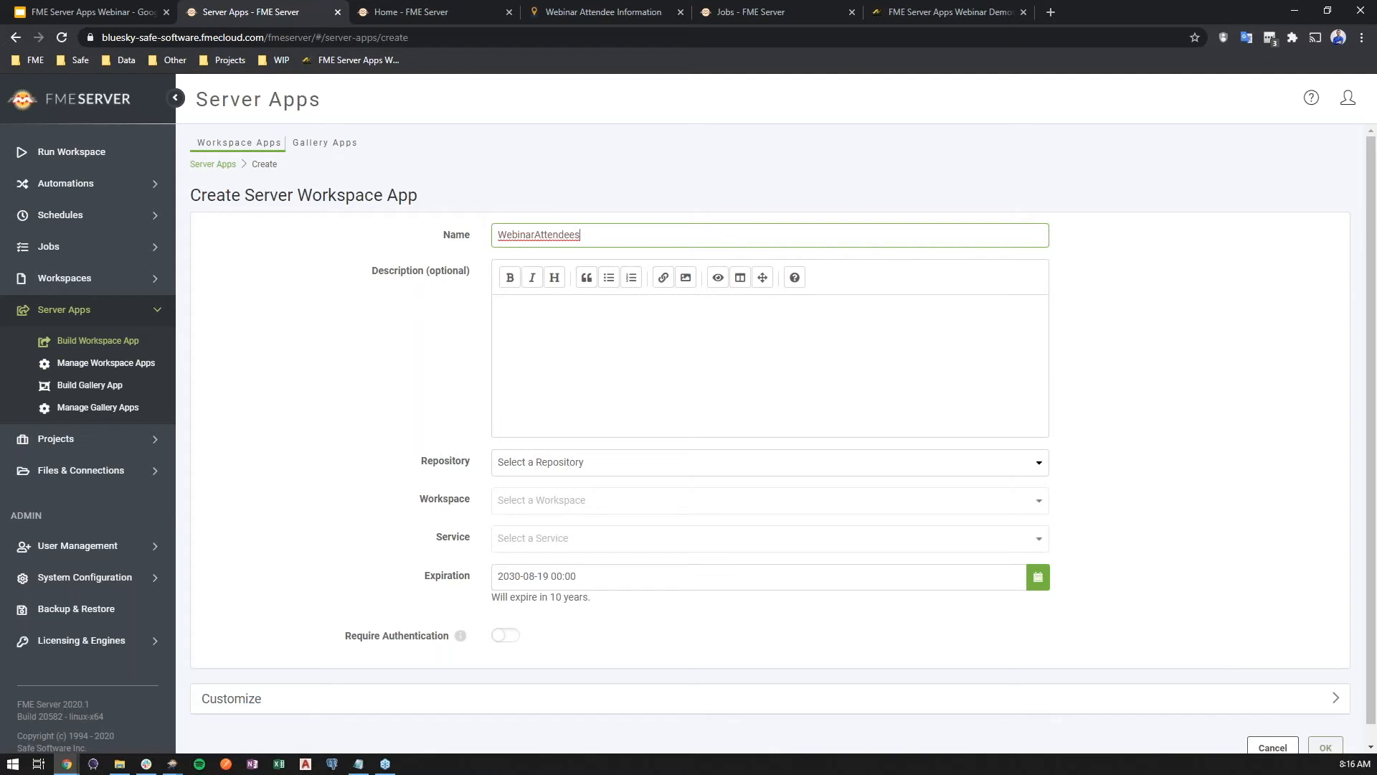
key("alt+Tab")
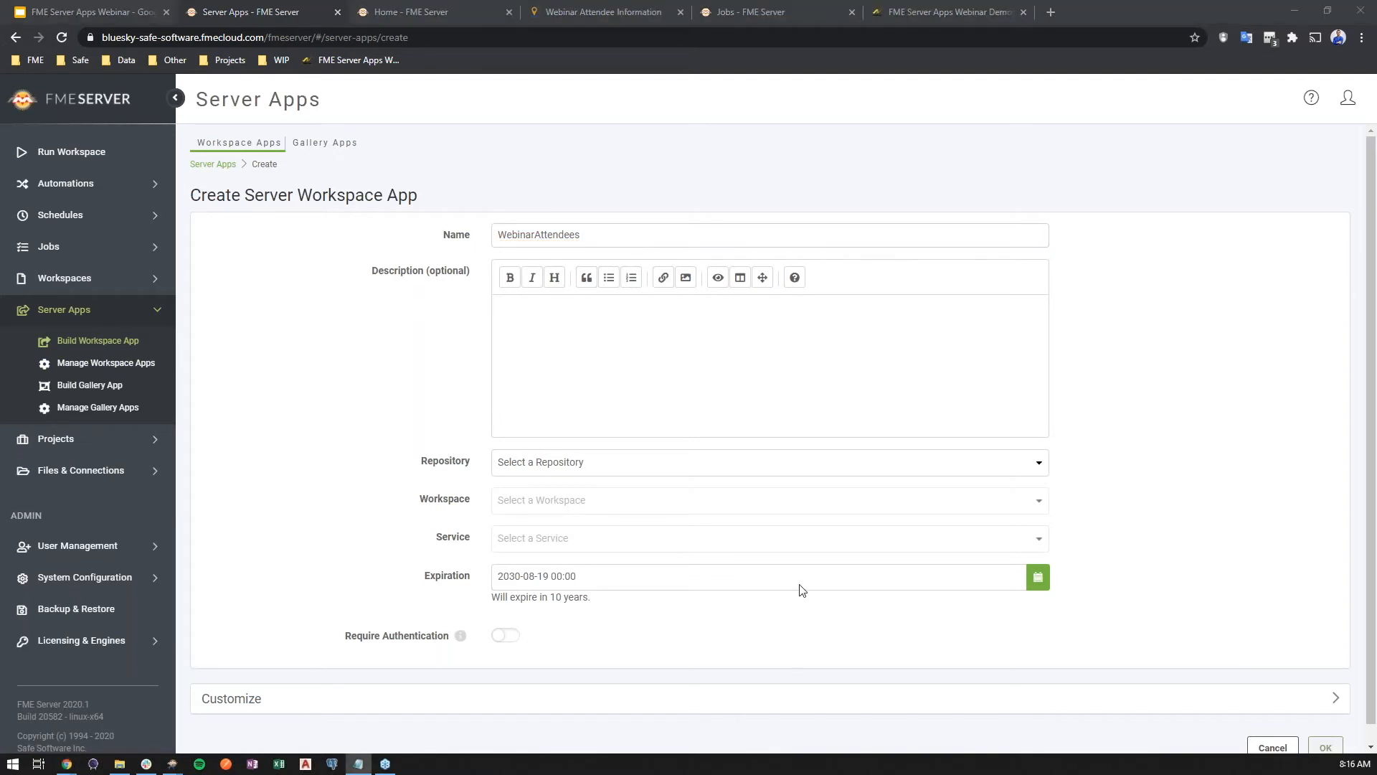
left_click(623, 361)
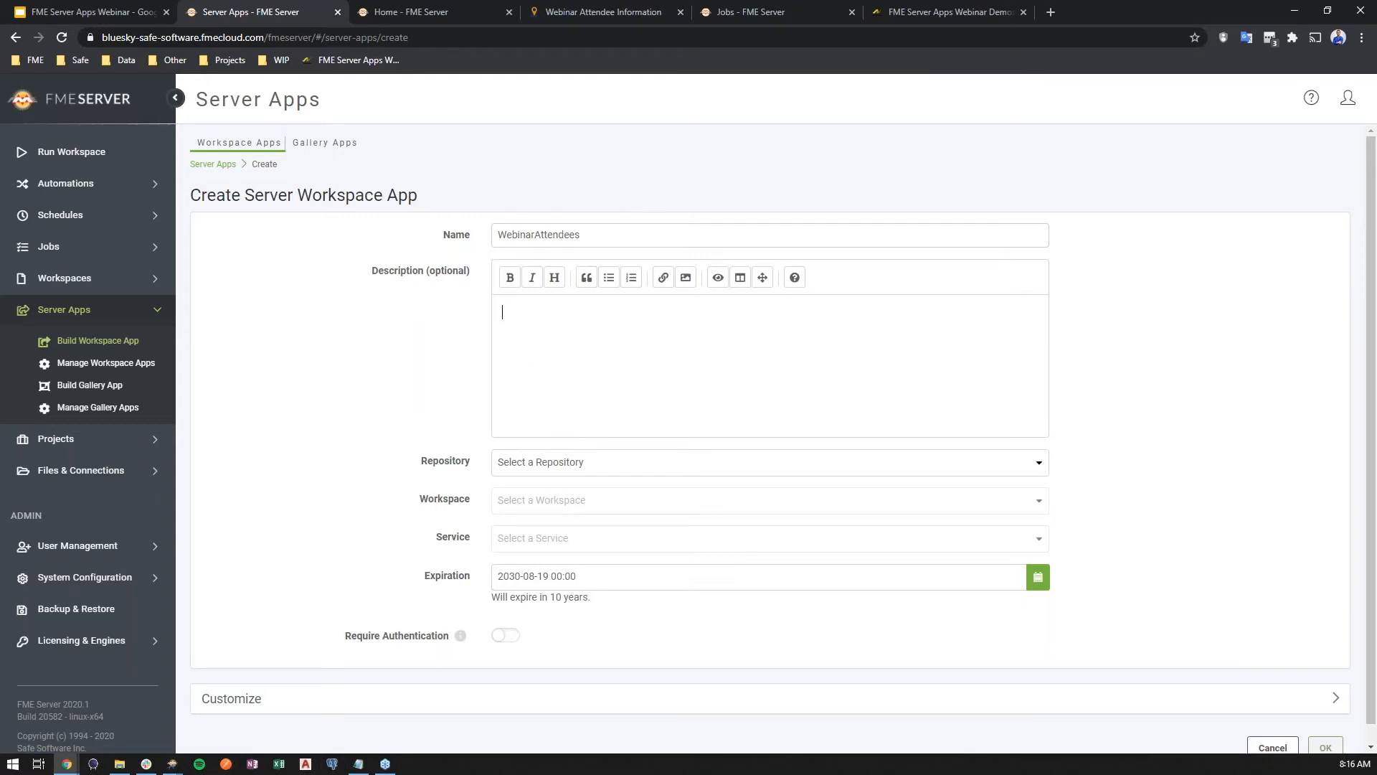
Paste the note about anonymized usernames and a randomly offset location of up to 5km as the app description
key("alt+Tab")
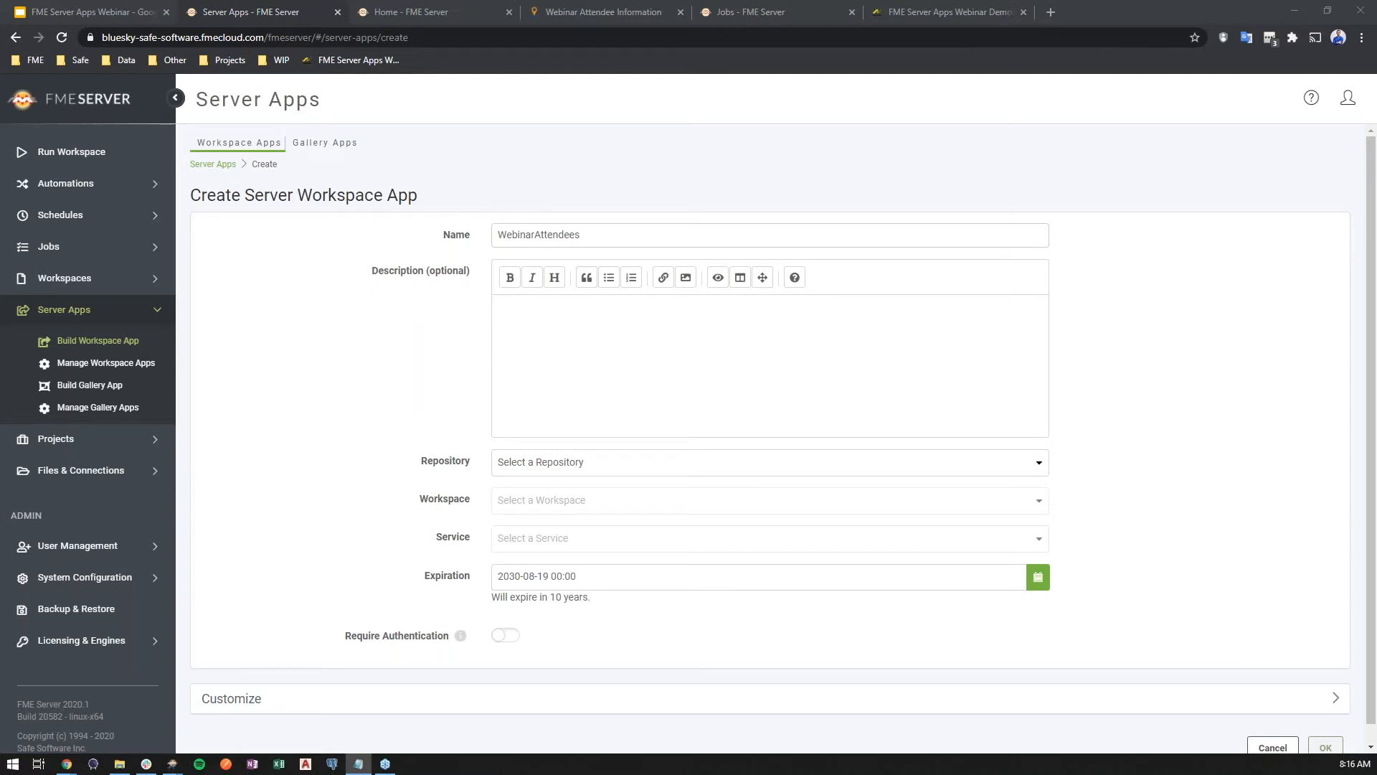
left_click(710, 392)
type("Please note: usernames can be anonymized if desired and location will be randomly offset by up to 5km.")
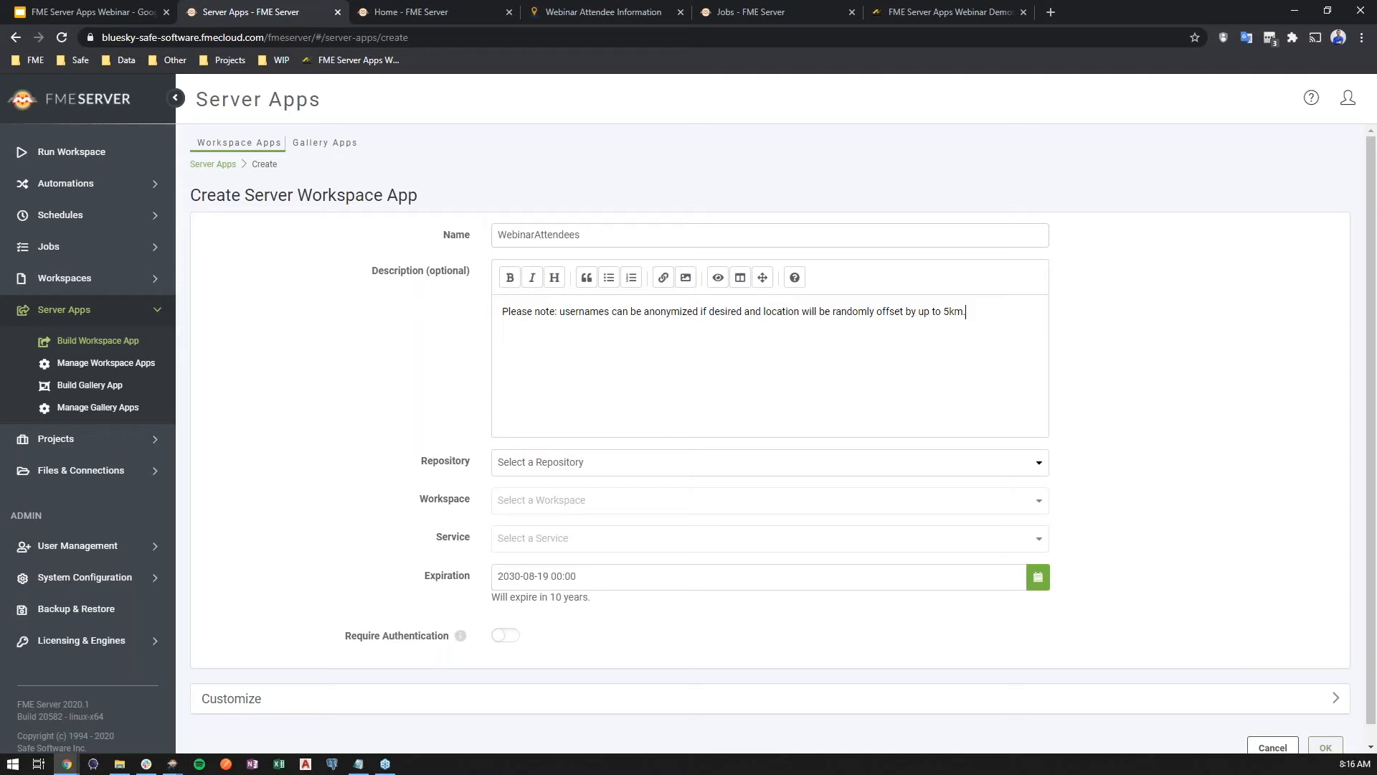
Select the CBerger repository and the UserLocation.fmw workspace for the app
left_click(595, 466)
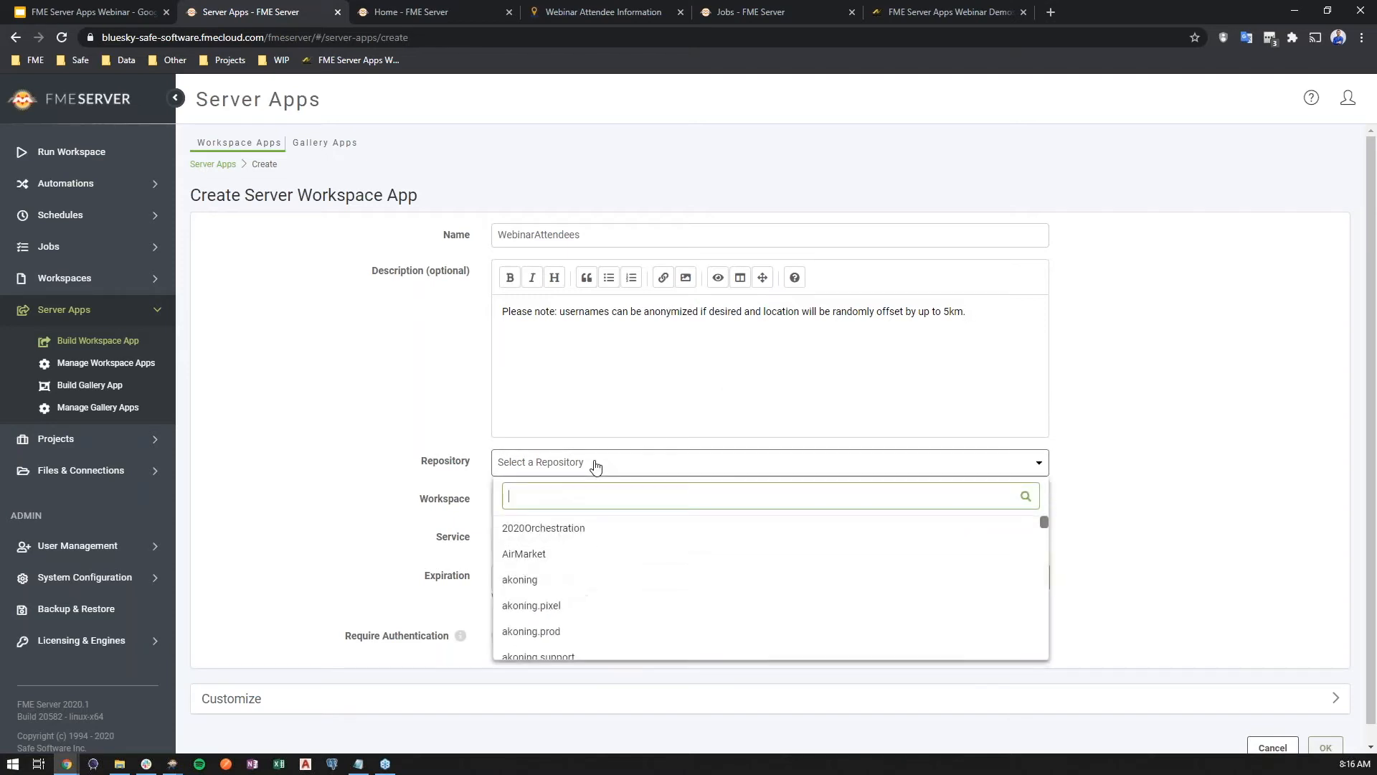
type("cberger")
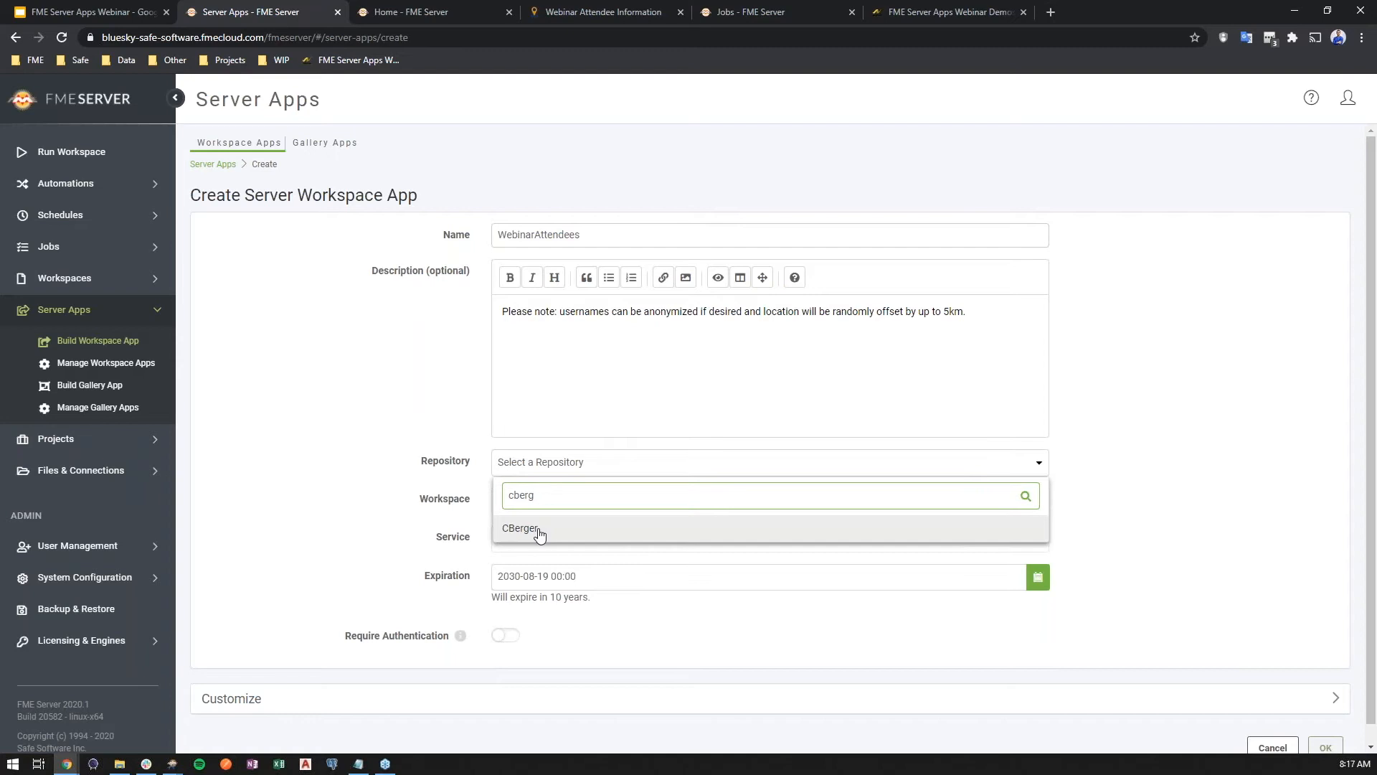
left_click(538, 527)
left_click(550, 526)
type("user")
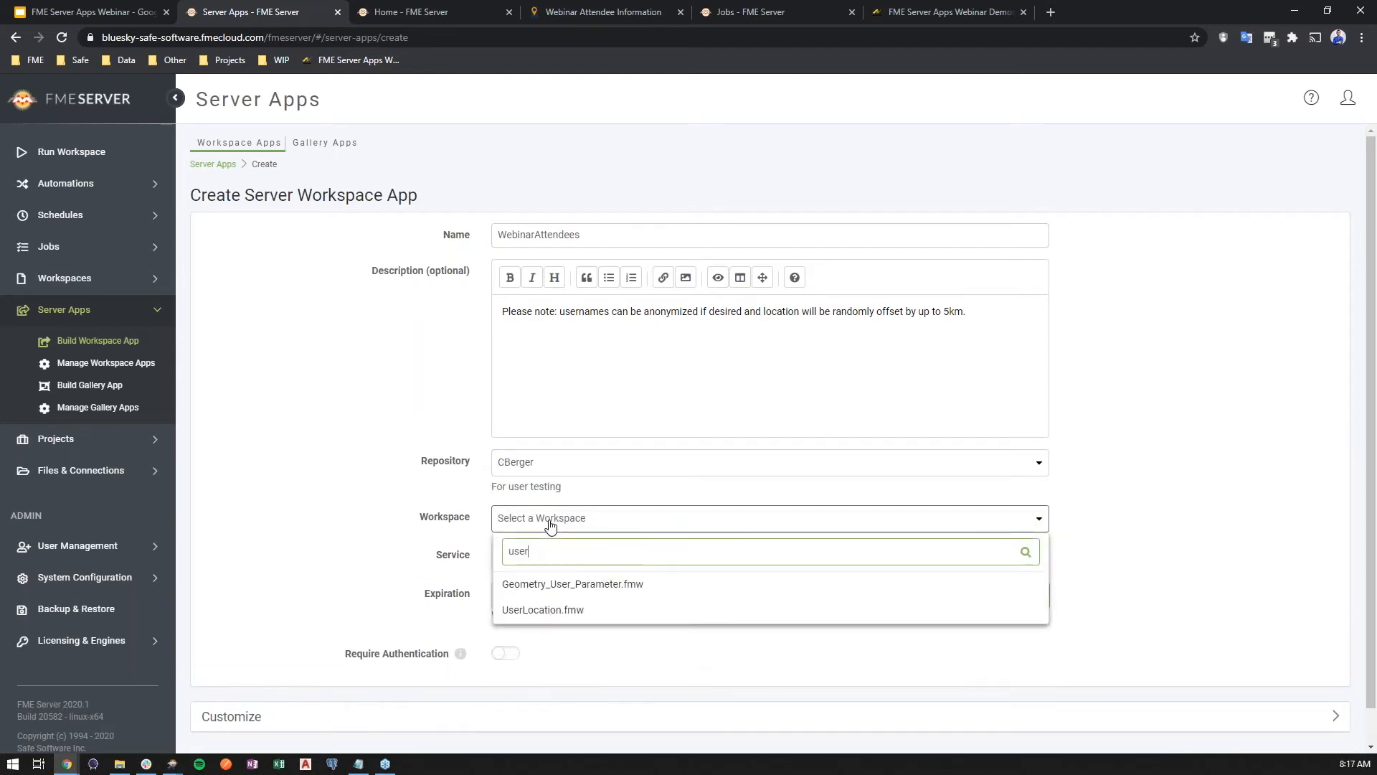
left_click(558, 614)
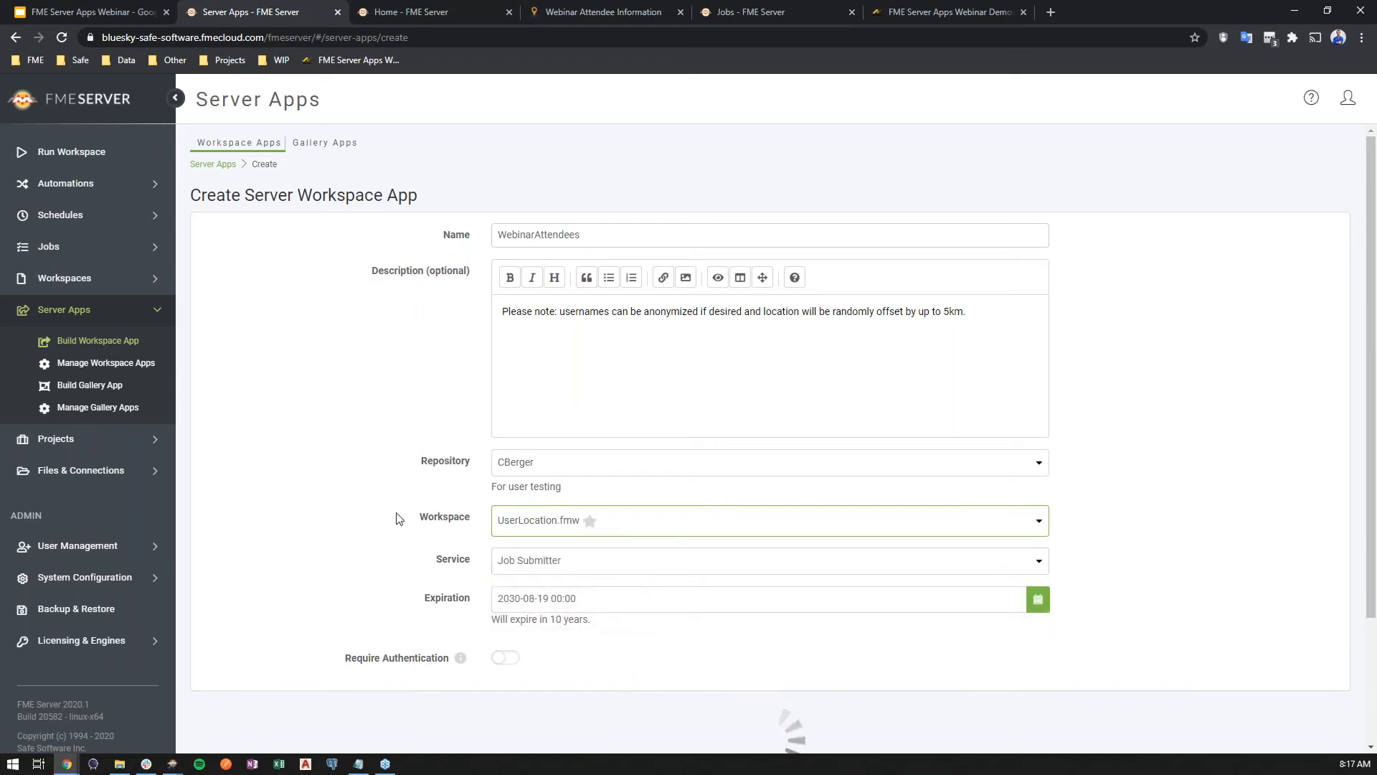
scroll(391, 490, "down", 3)
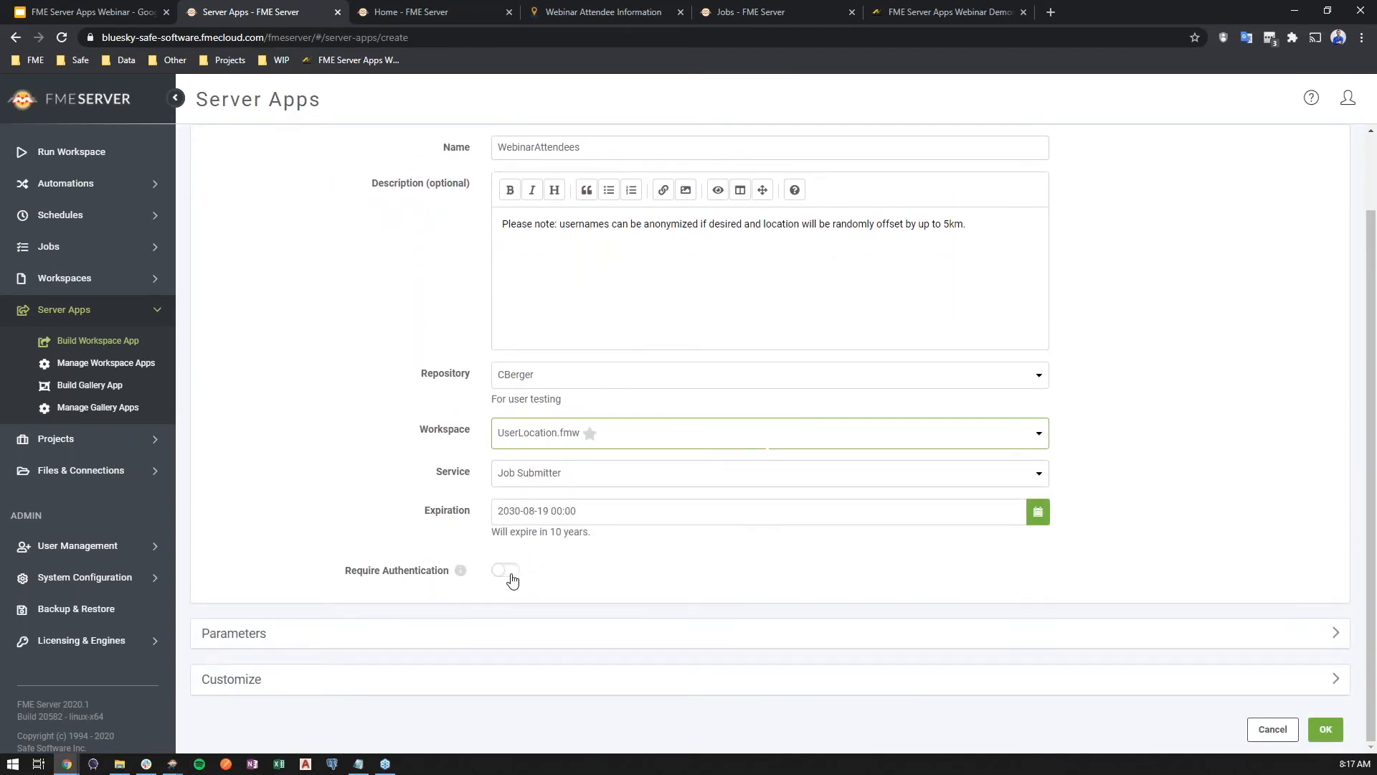
left_click(512, 578)
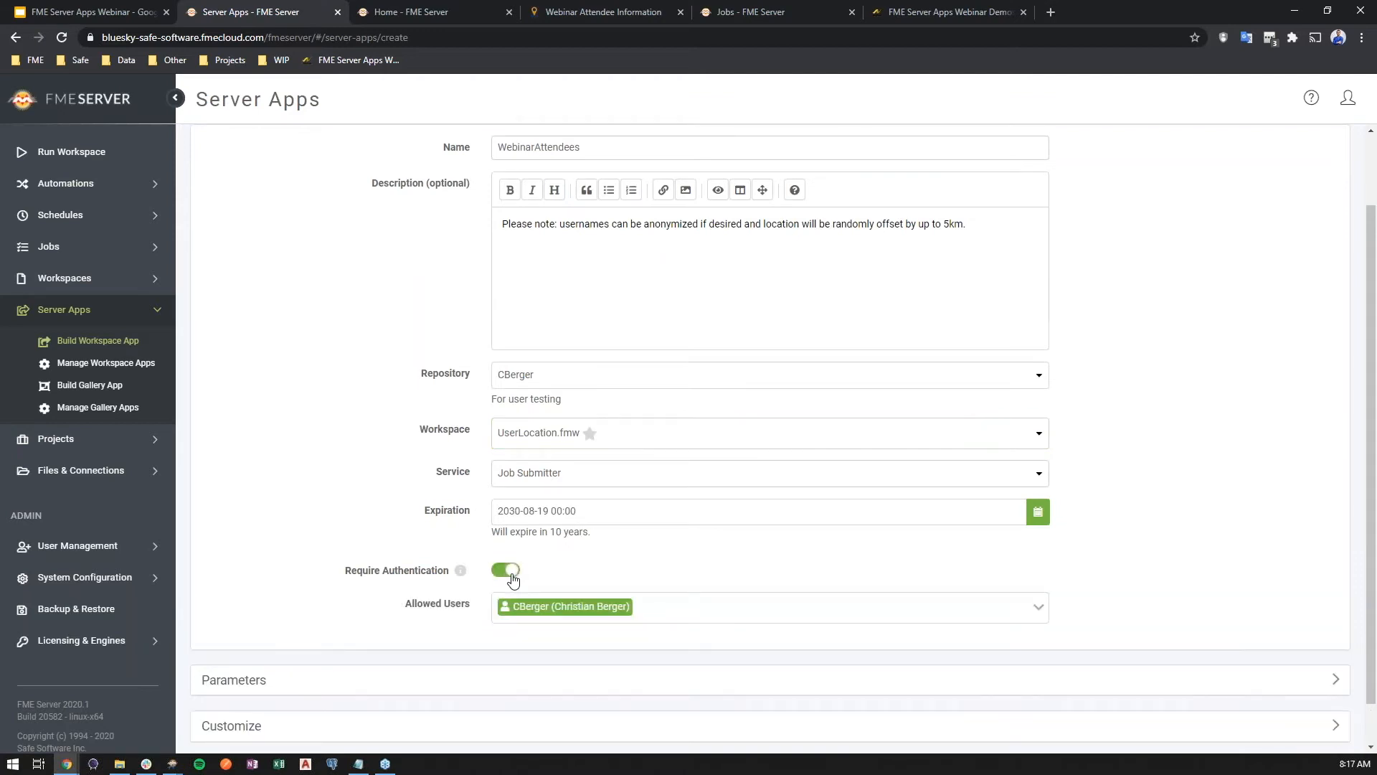
scroll(394, 502, "down", 1)
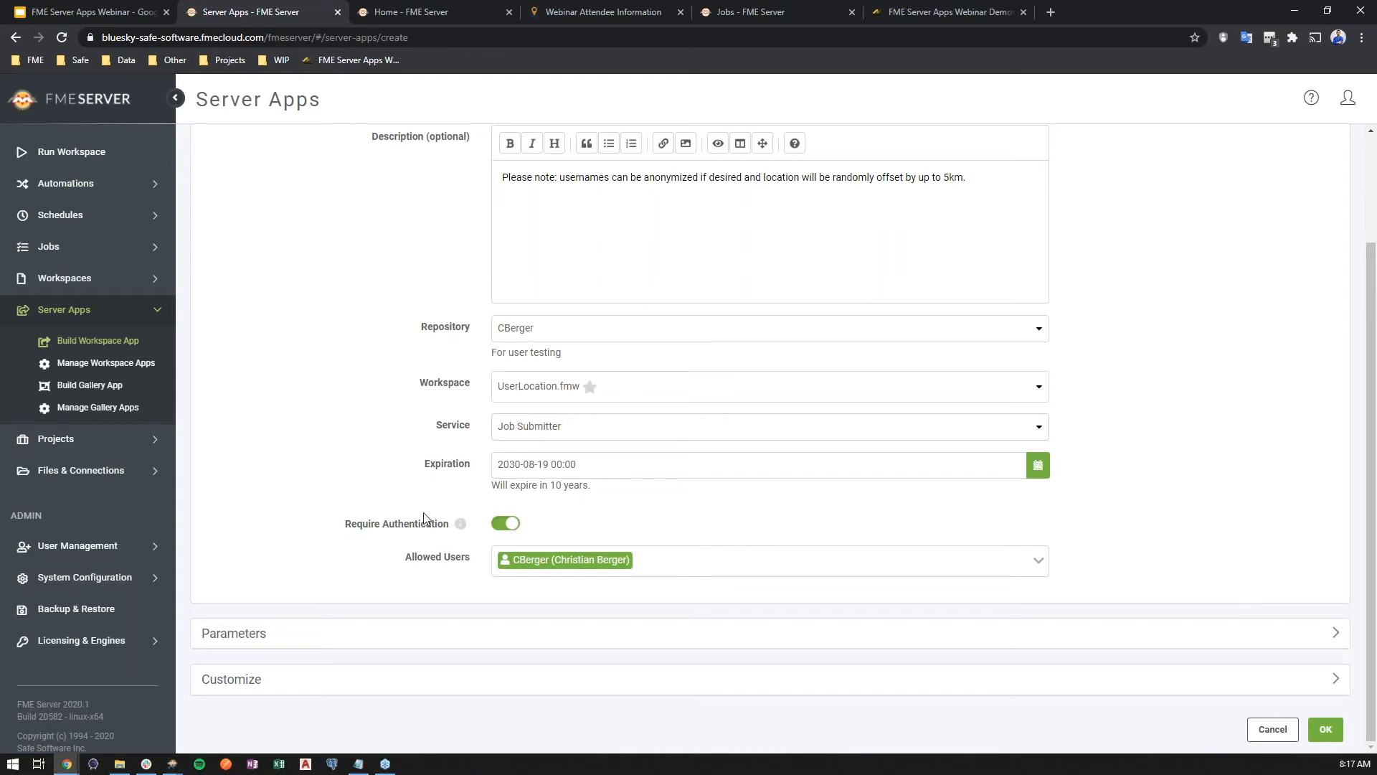
left_click(505, 529)
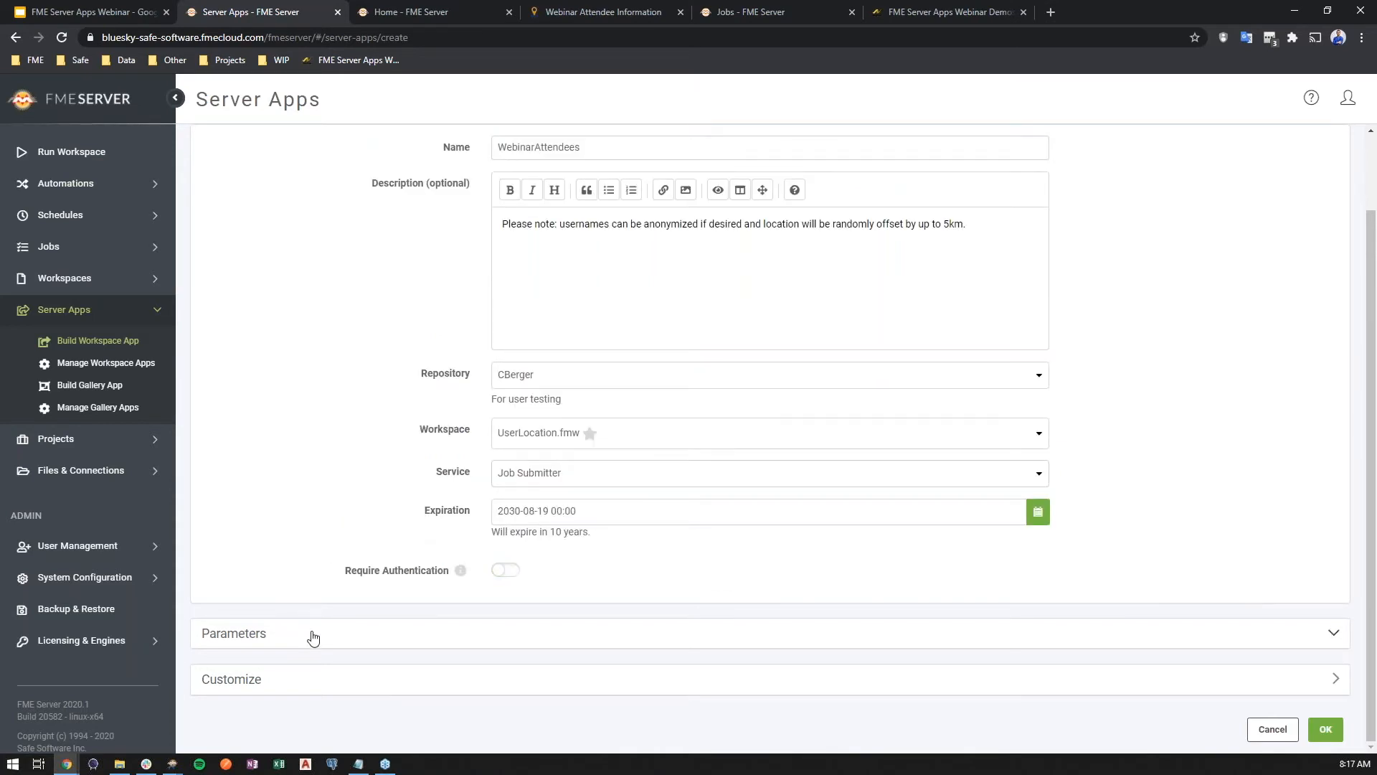
Drop a test pin near Surrey with the location parameter's Geometry Picker, then clear the location field again
left_click(310, 633)
scroll(323, 476, "down", 3)
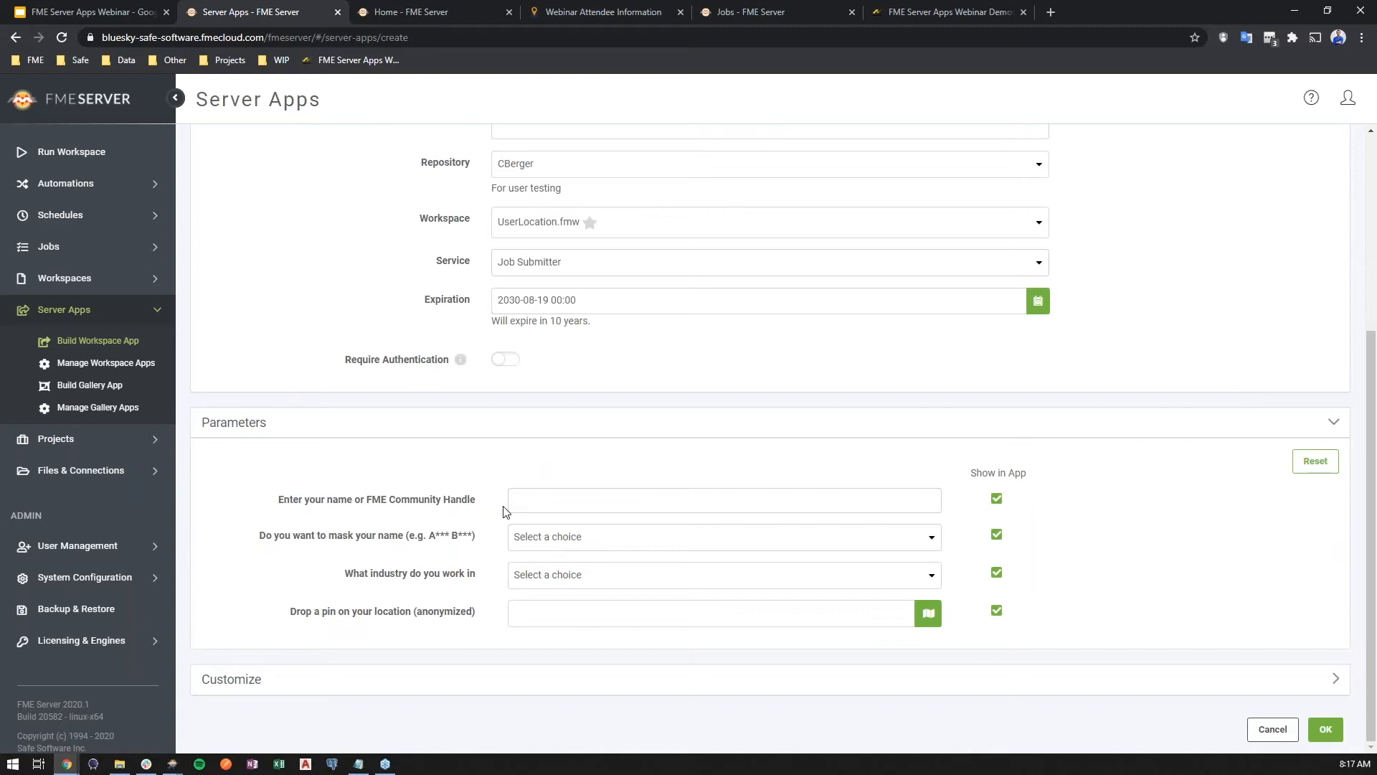
left_click(653, 506)
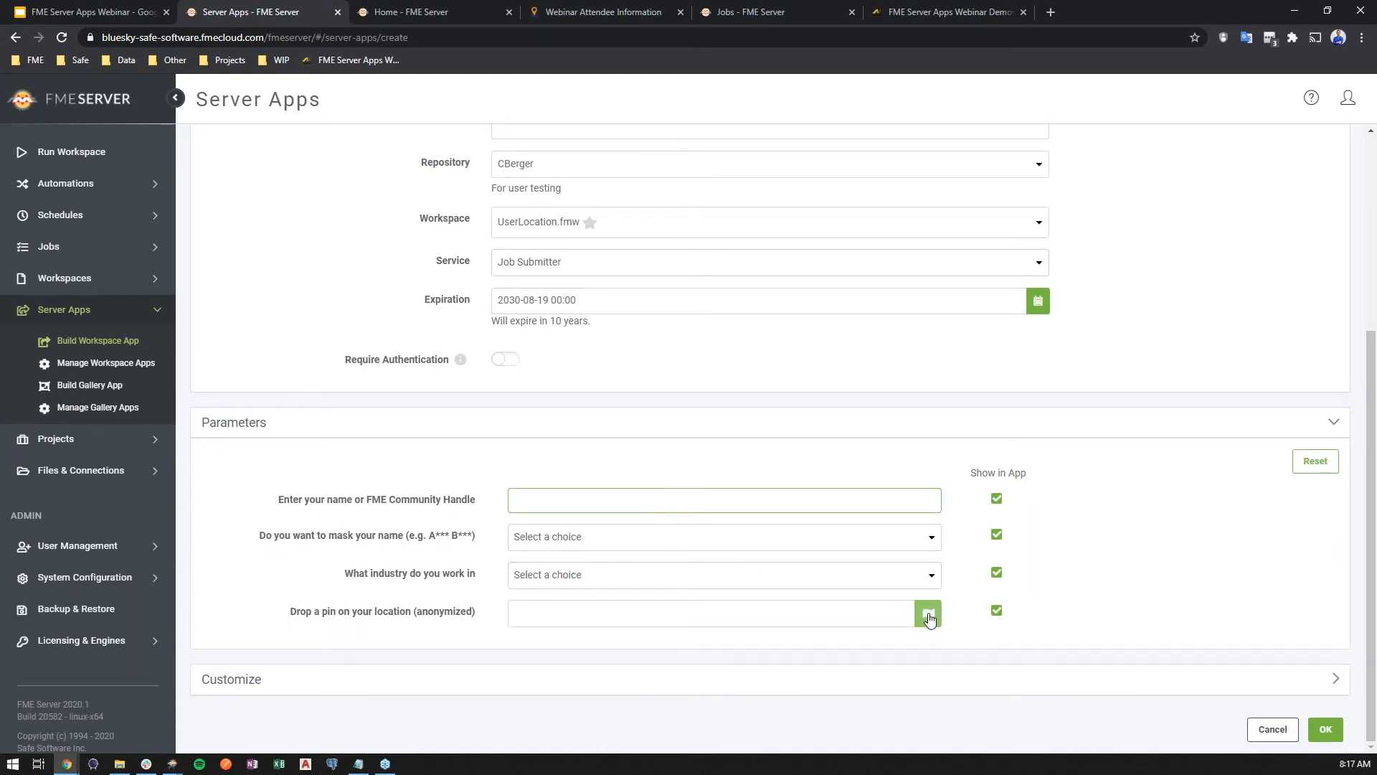
left_click(928, 615)
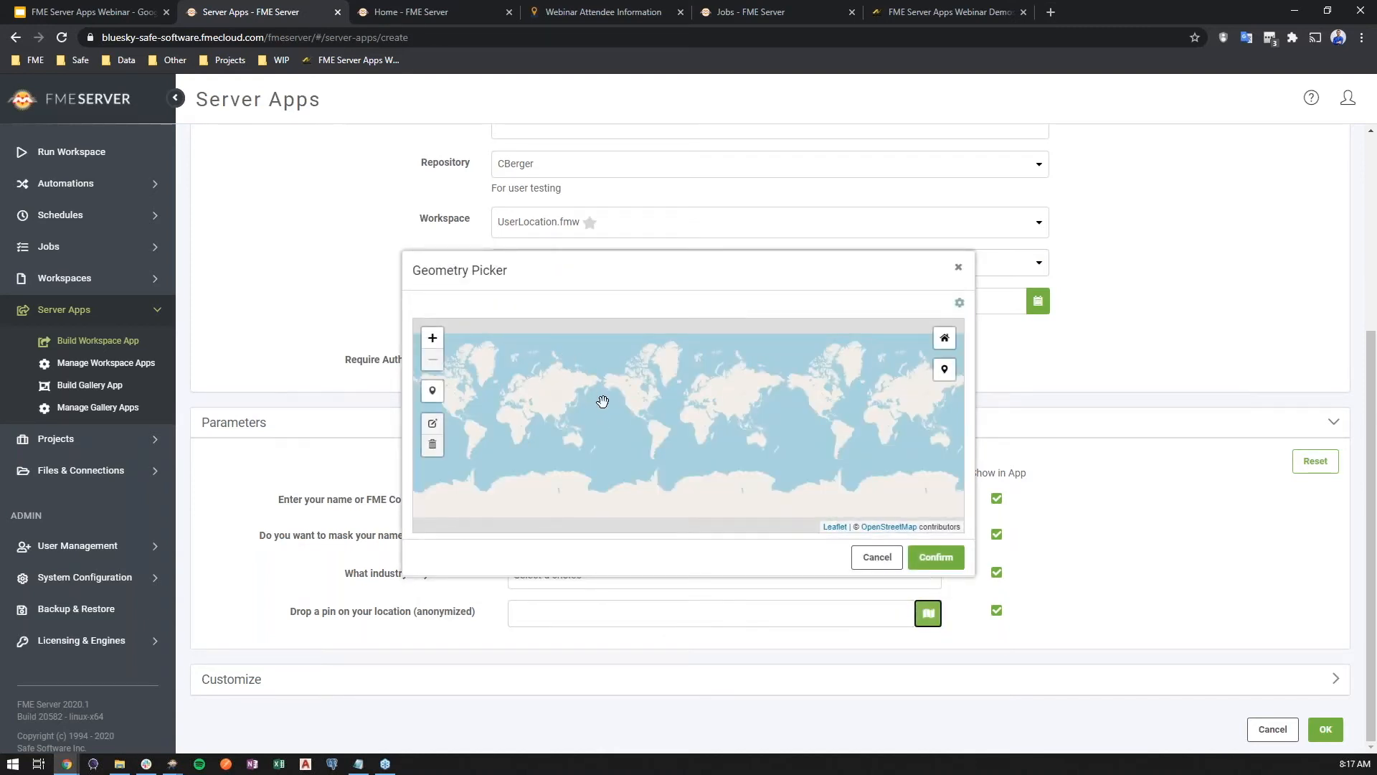
scroll(617, 403, "up", 1)
scroll(631, 405, "up", 1)
left_click_drag(707, 381, 655, 429)
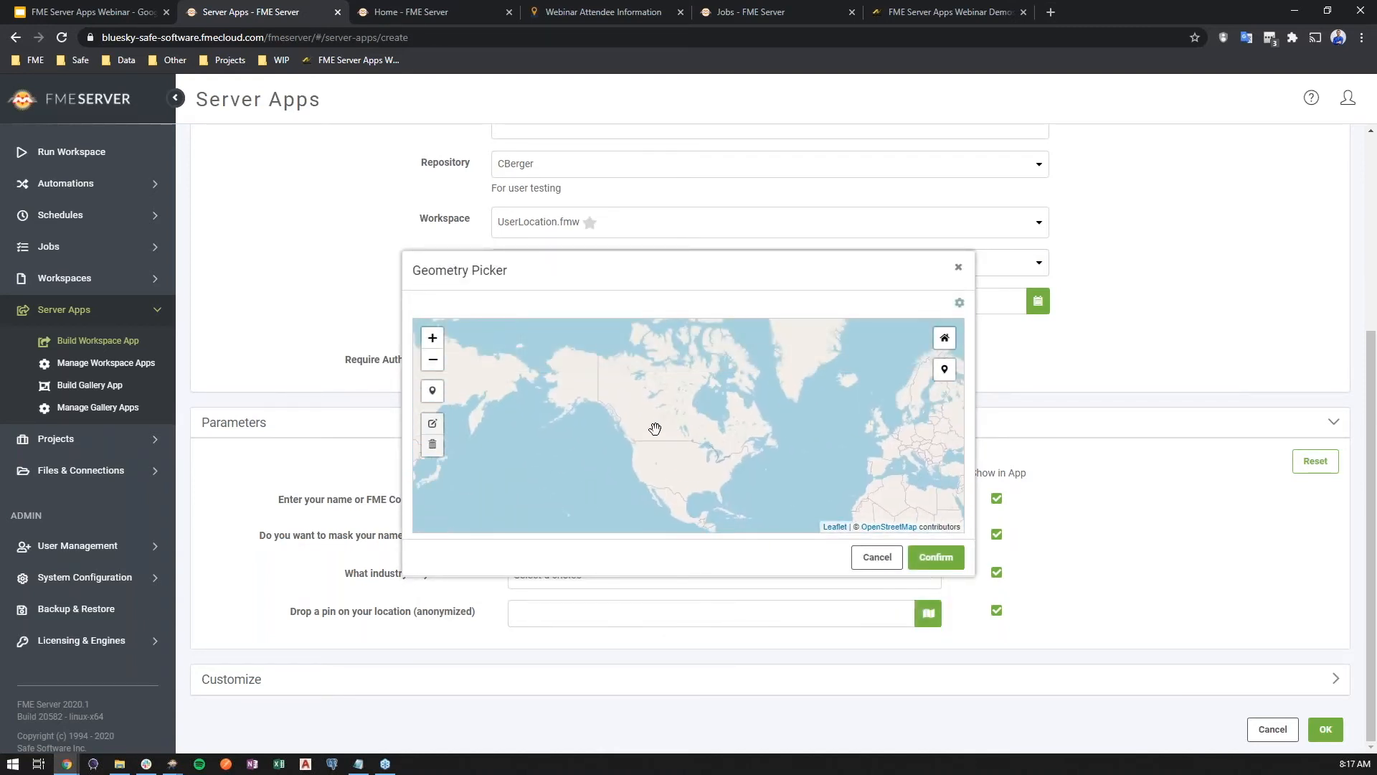
left_click(944, 369)
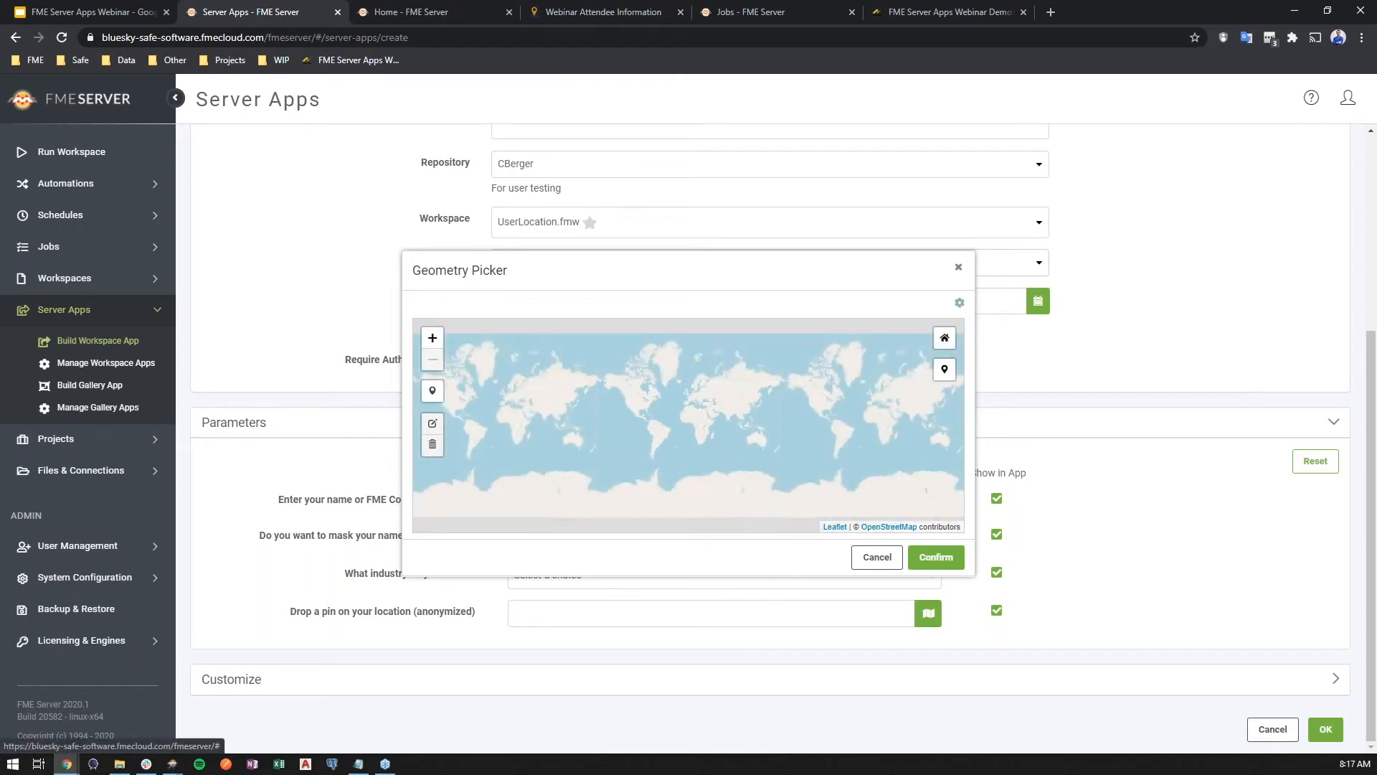
left_click_drag(586, 437, 633, 430)
left_click(598, 352)
left_click_drag(598, 352, 658, 414)
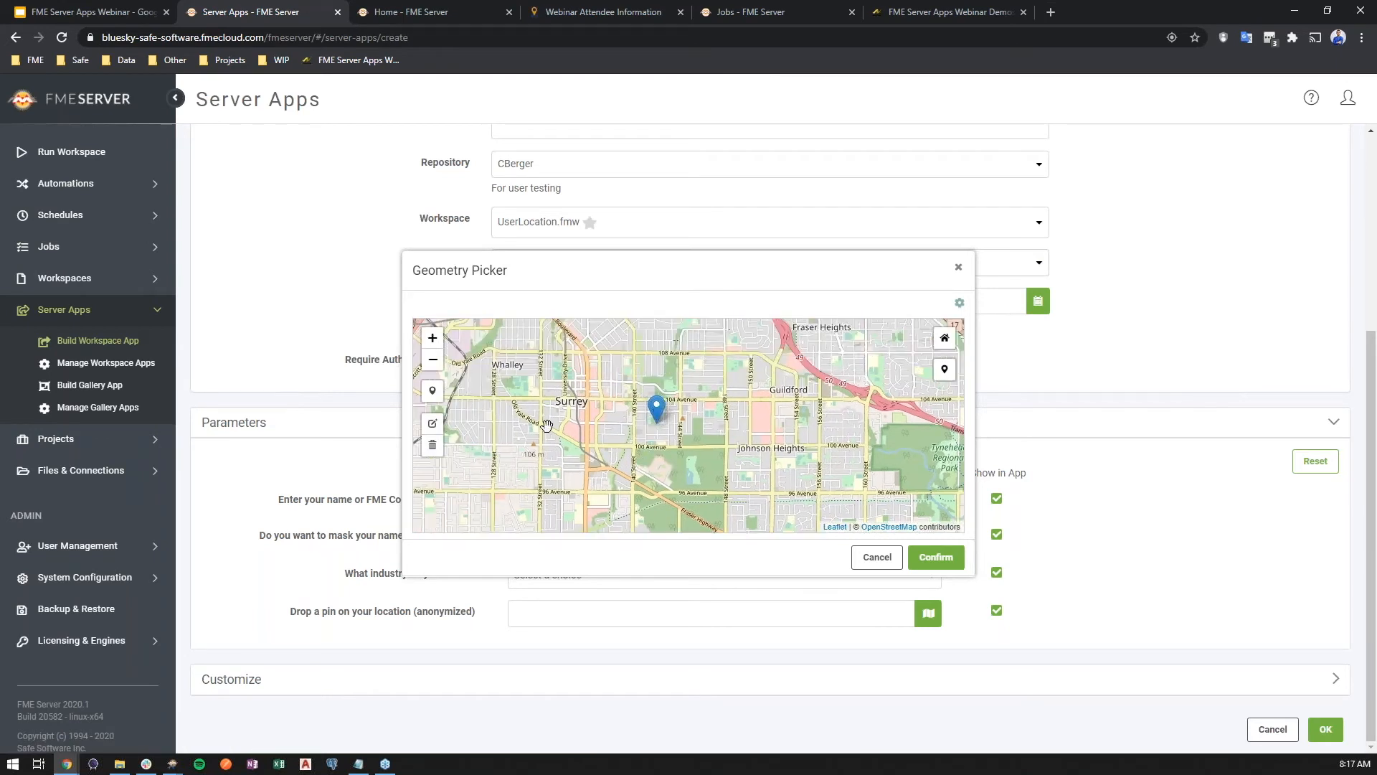
left_click(432, 445)
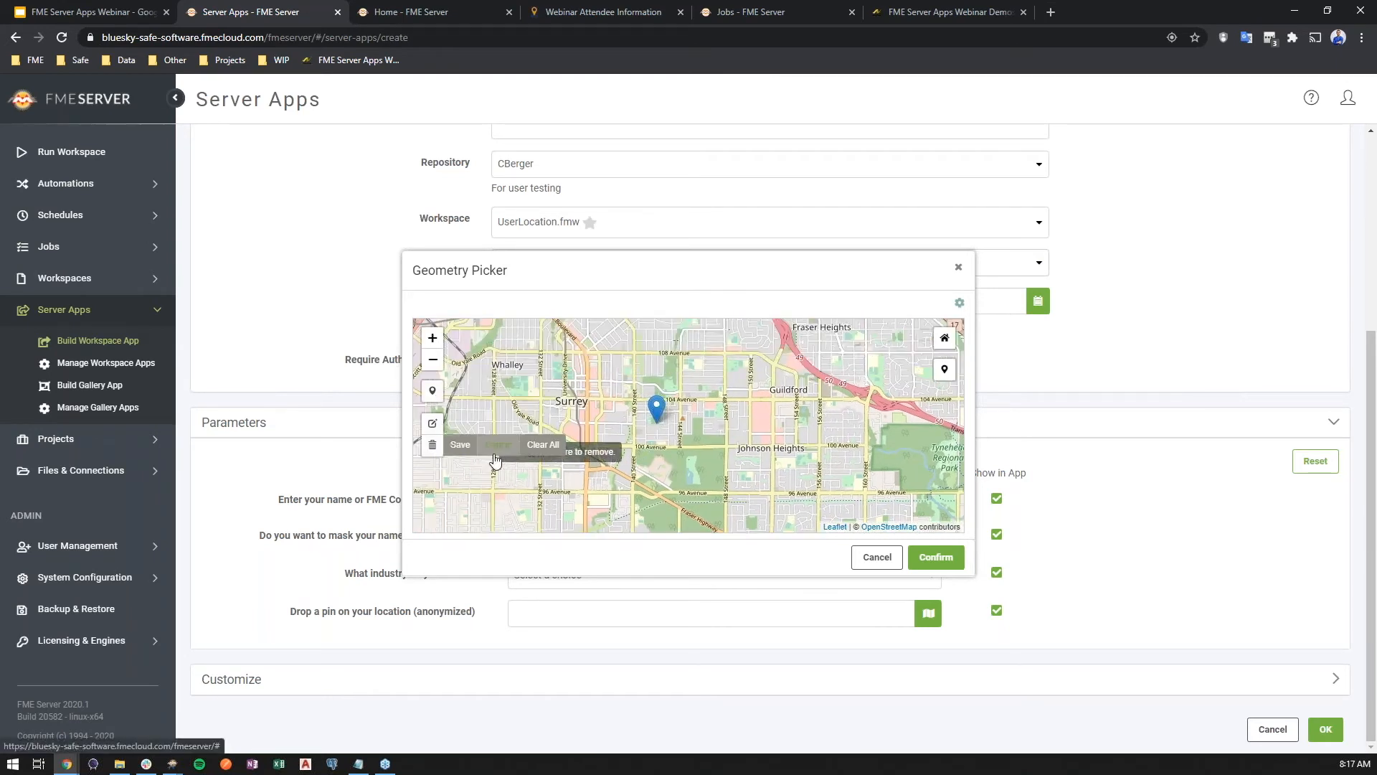
left_click(543, 445)
left_click(432, 392)
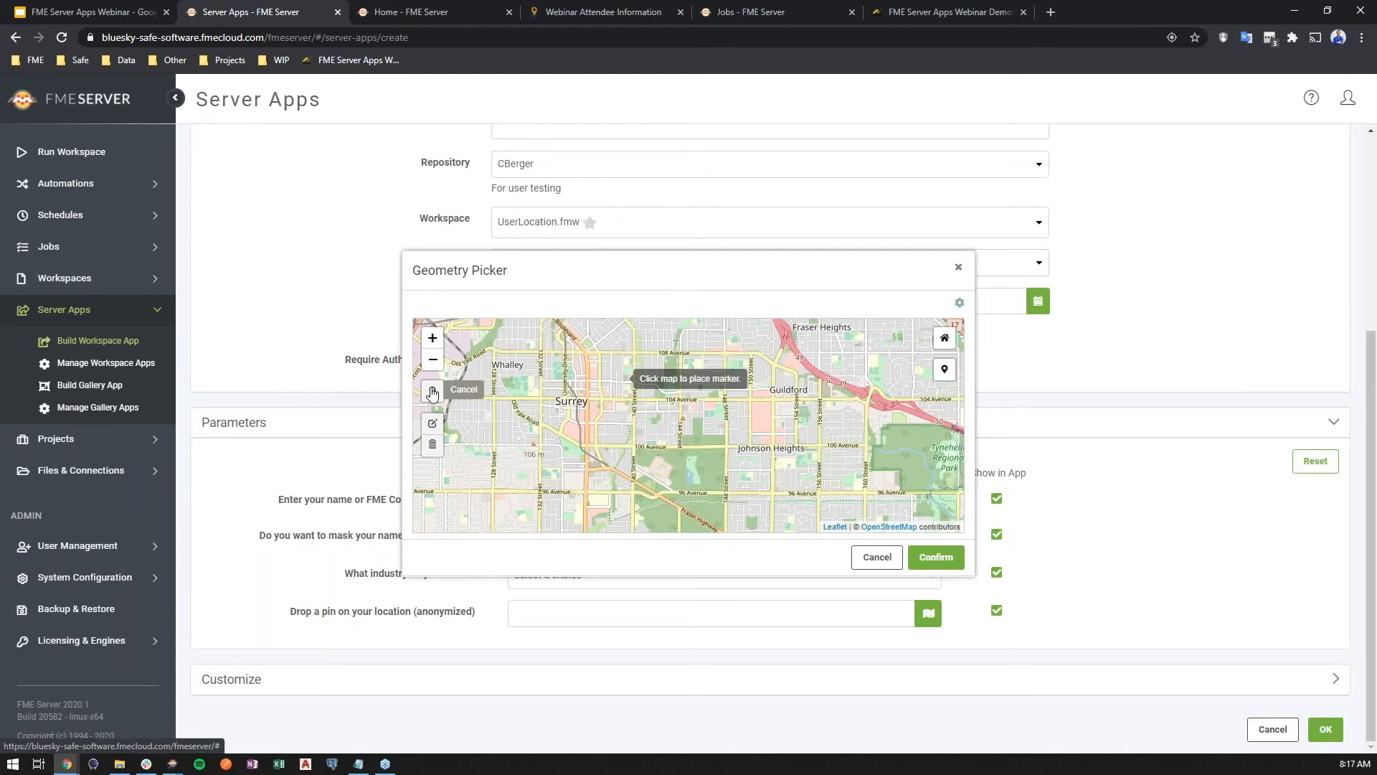
left_click(494, 343)
scroll(486, 401, "down", 1)
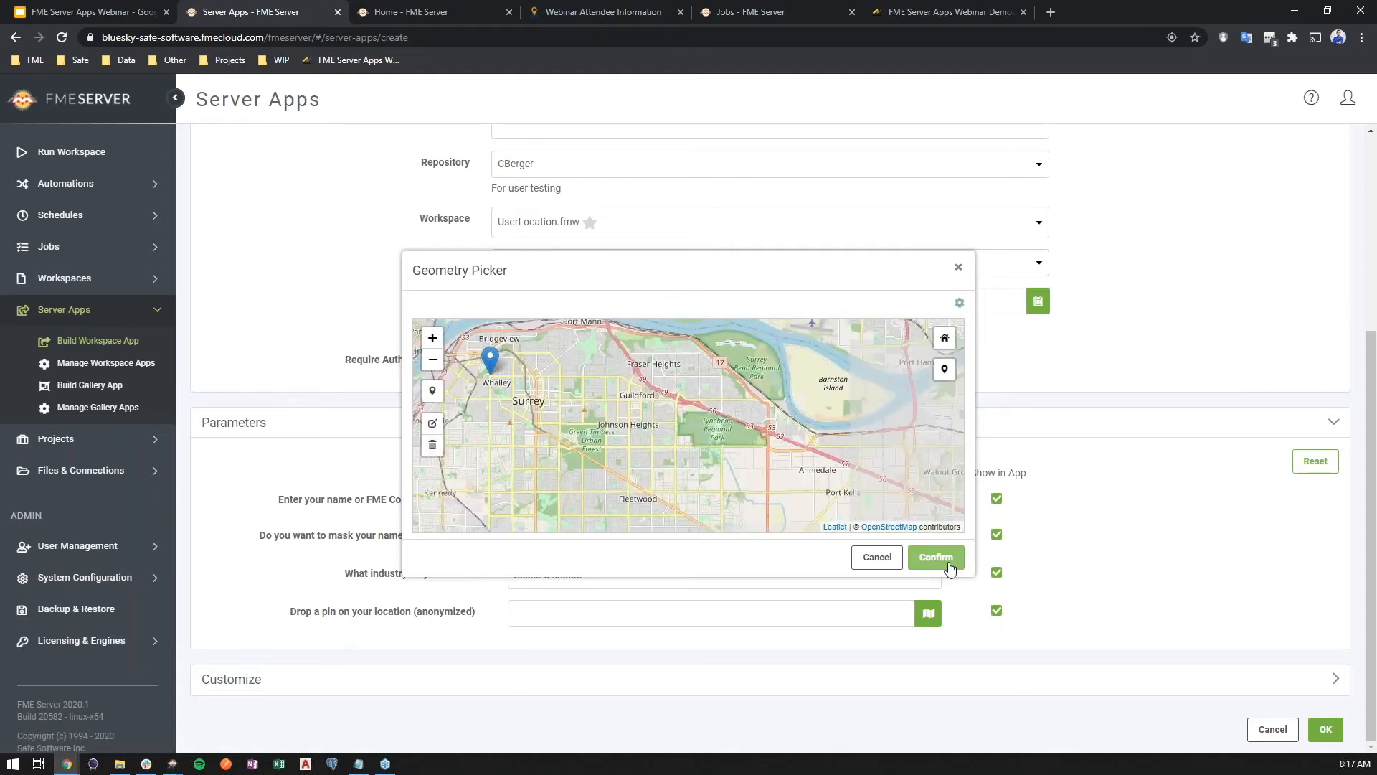
left_click(936, 557)
triple_click(784, 618)
key("BackSpace")
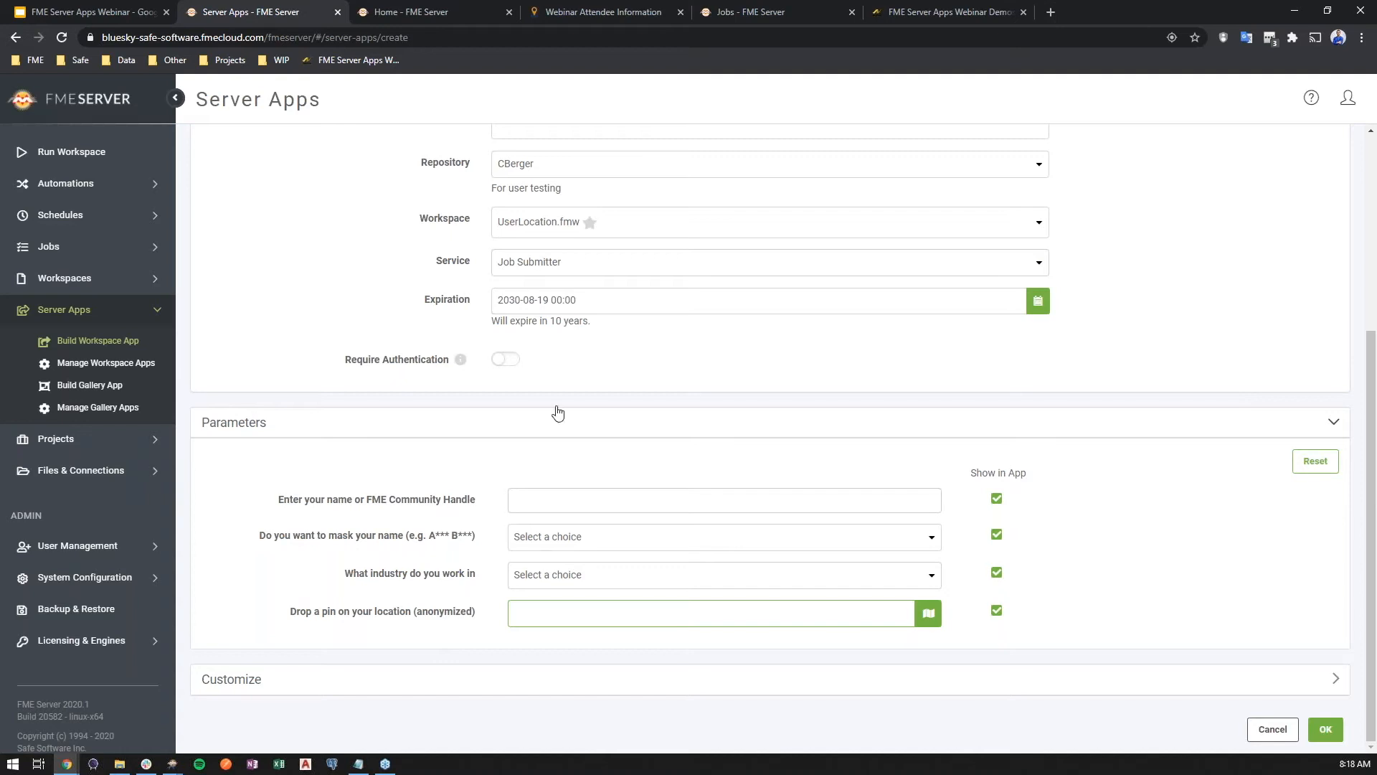
Paste Webinar Attendee Information as the app's title in the Customize section
left_click(440, 680)
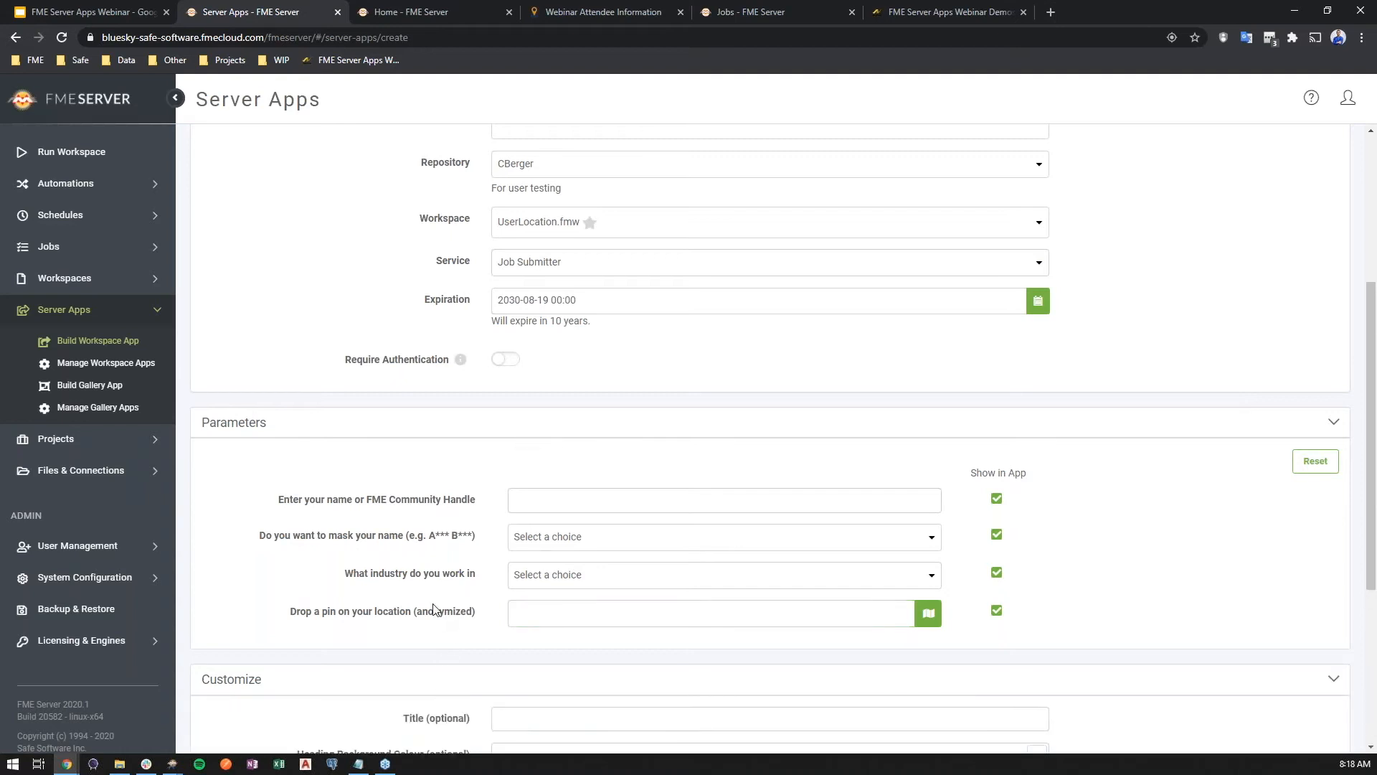
scroll(437, 615, "down", 4)
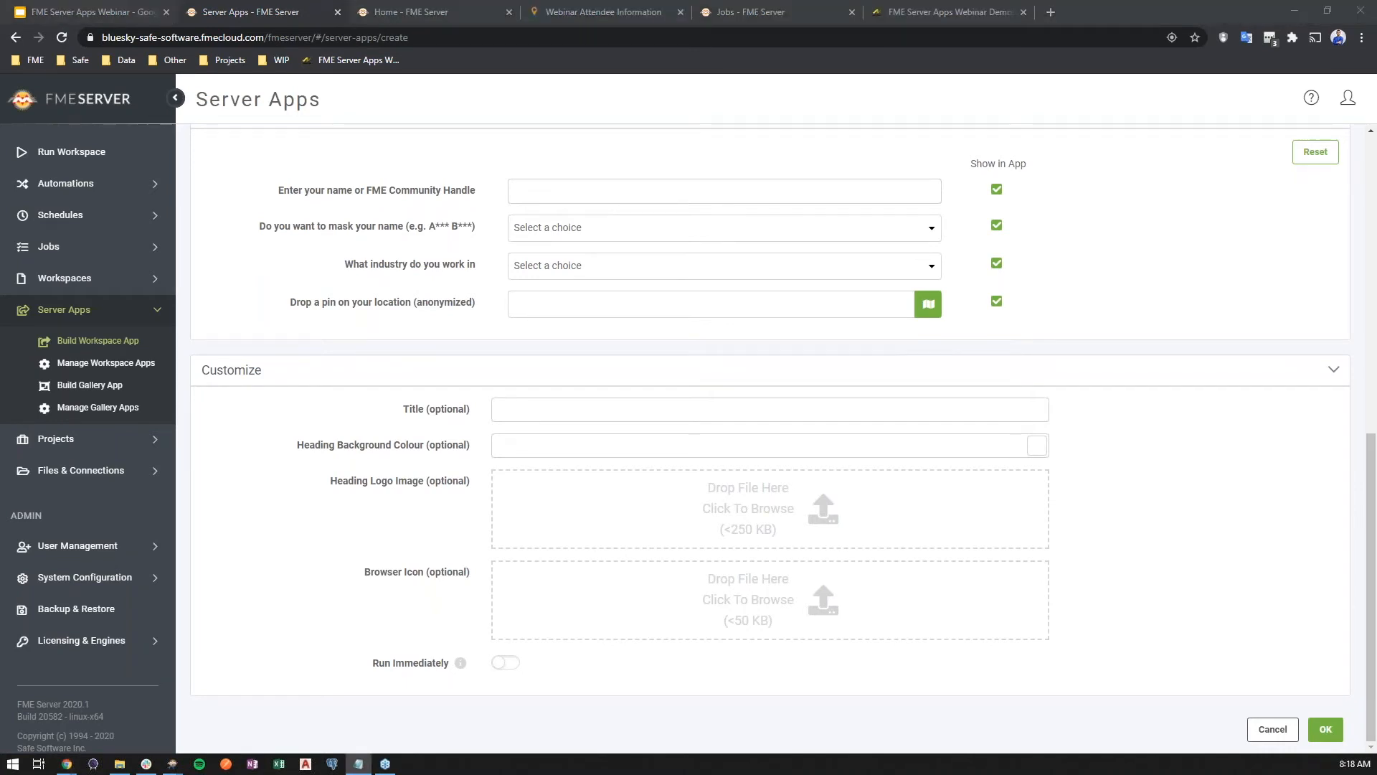
left_click(719, 411)
type("Webinar Attendee Information")
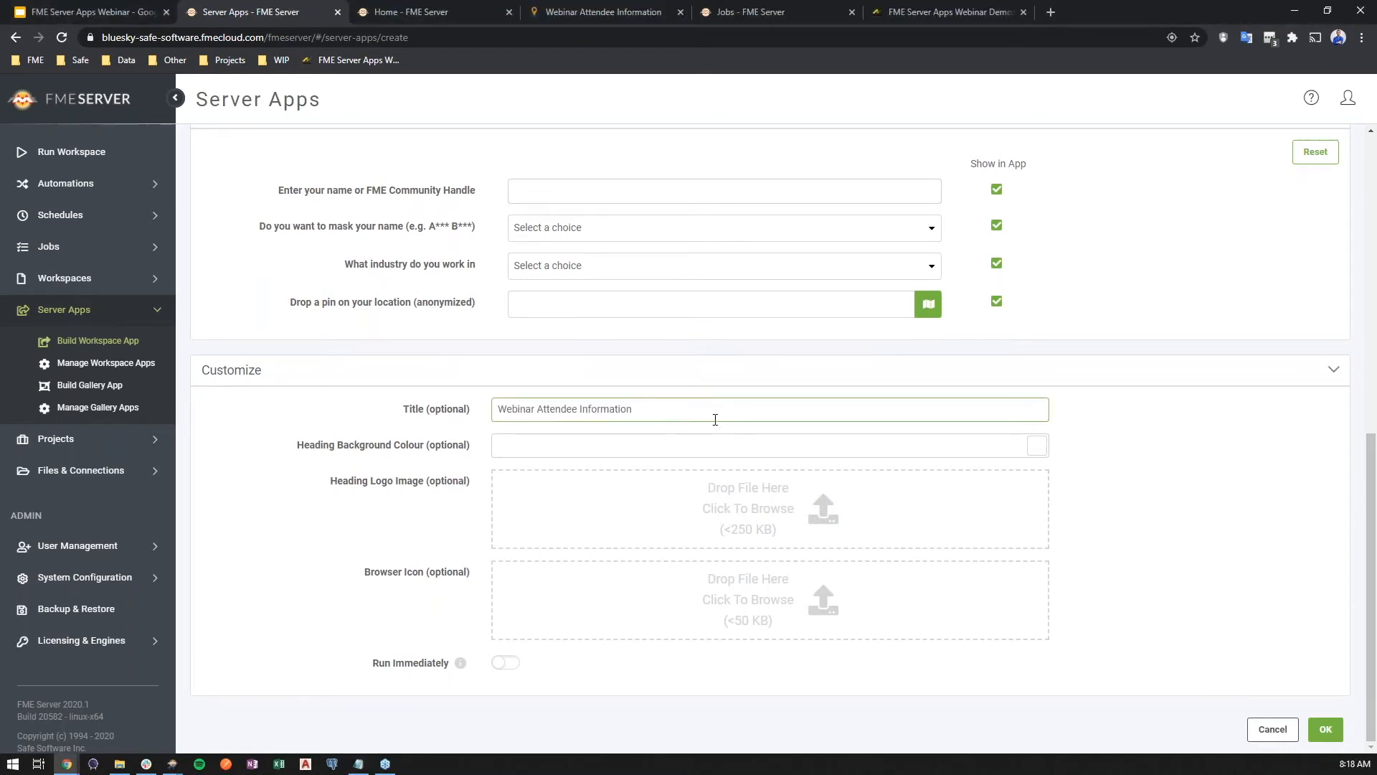
Upload Safe logo.png as the heading logo and locating.png as the browser icon from the FME Server Apps Webinar Images folder
left_click(705, 529)
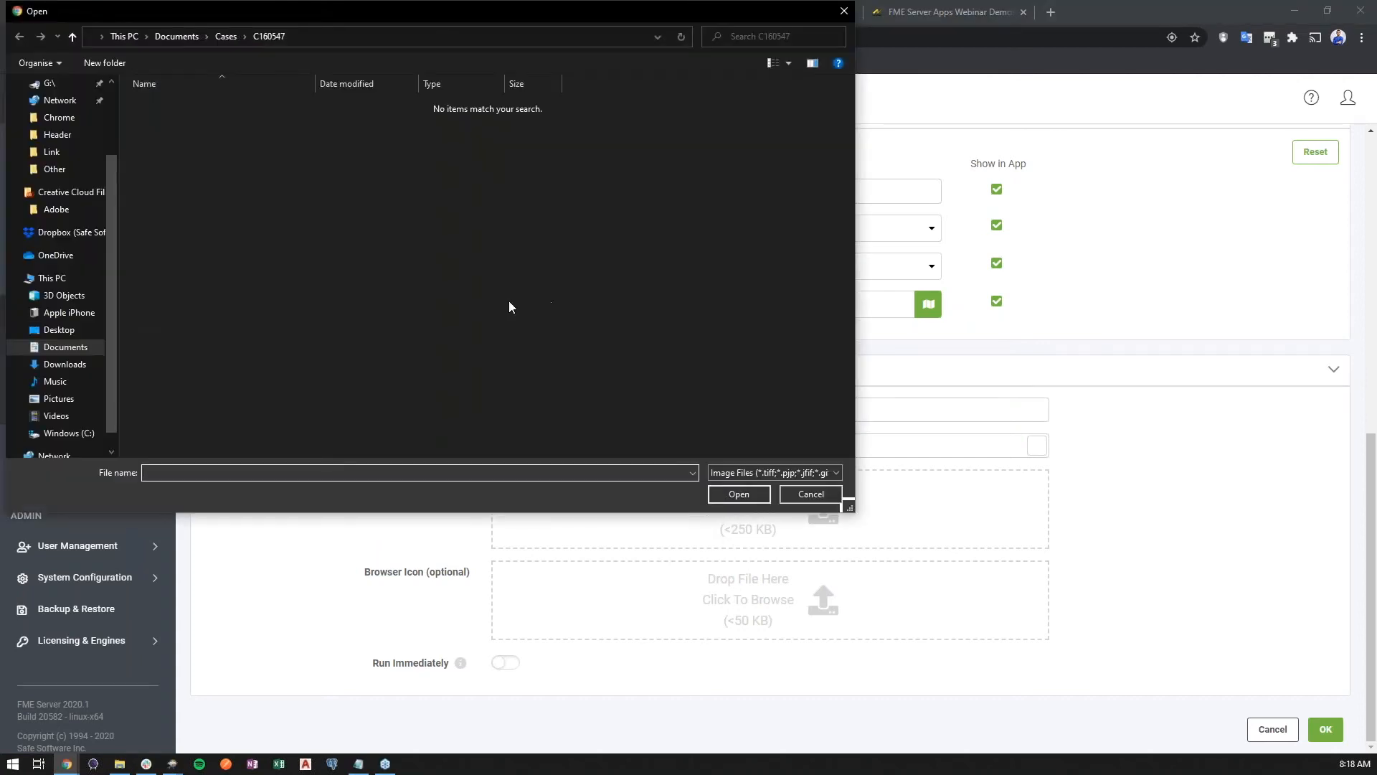
left_click(64, 347)
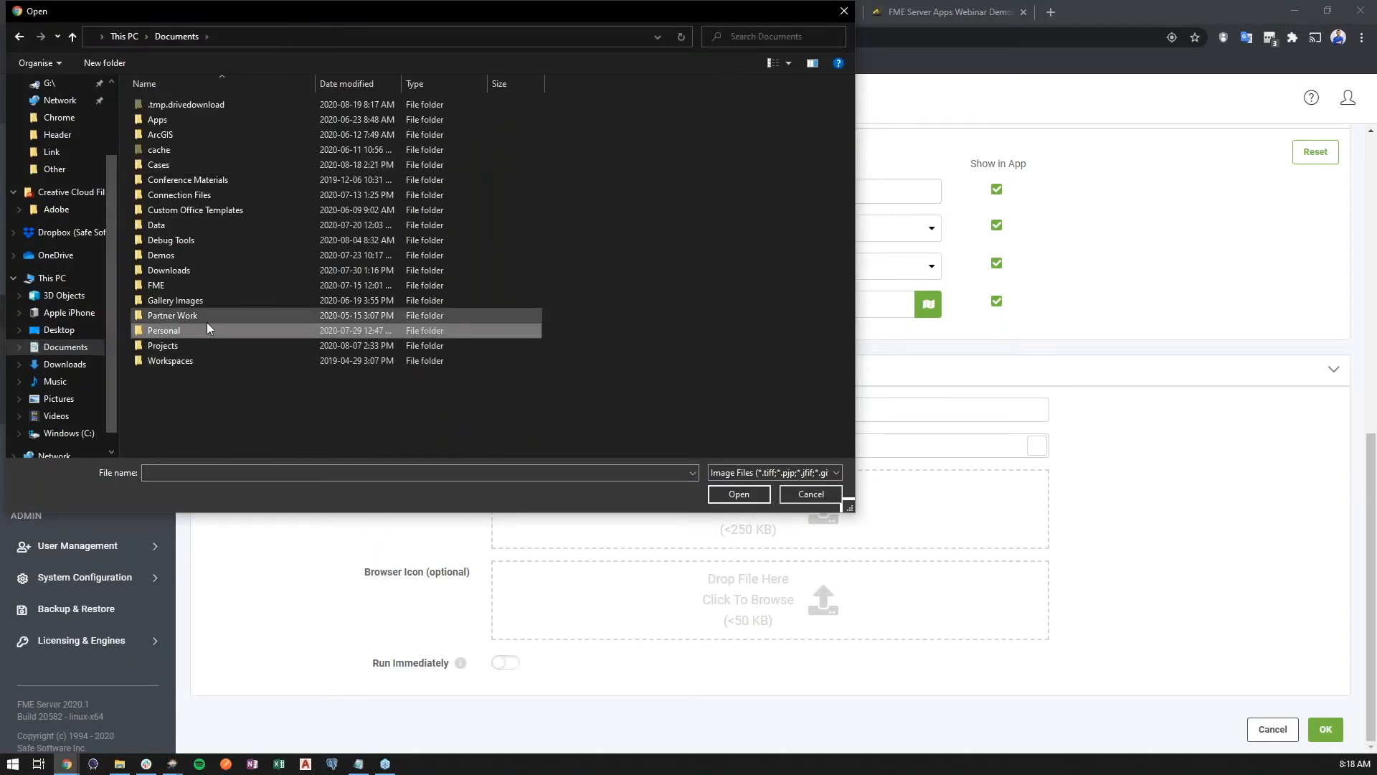
double_click(198, 345)
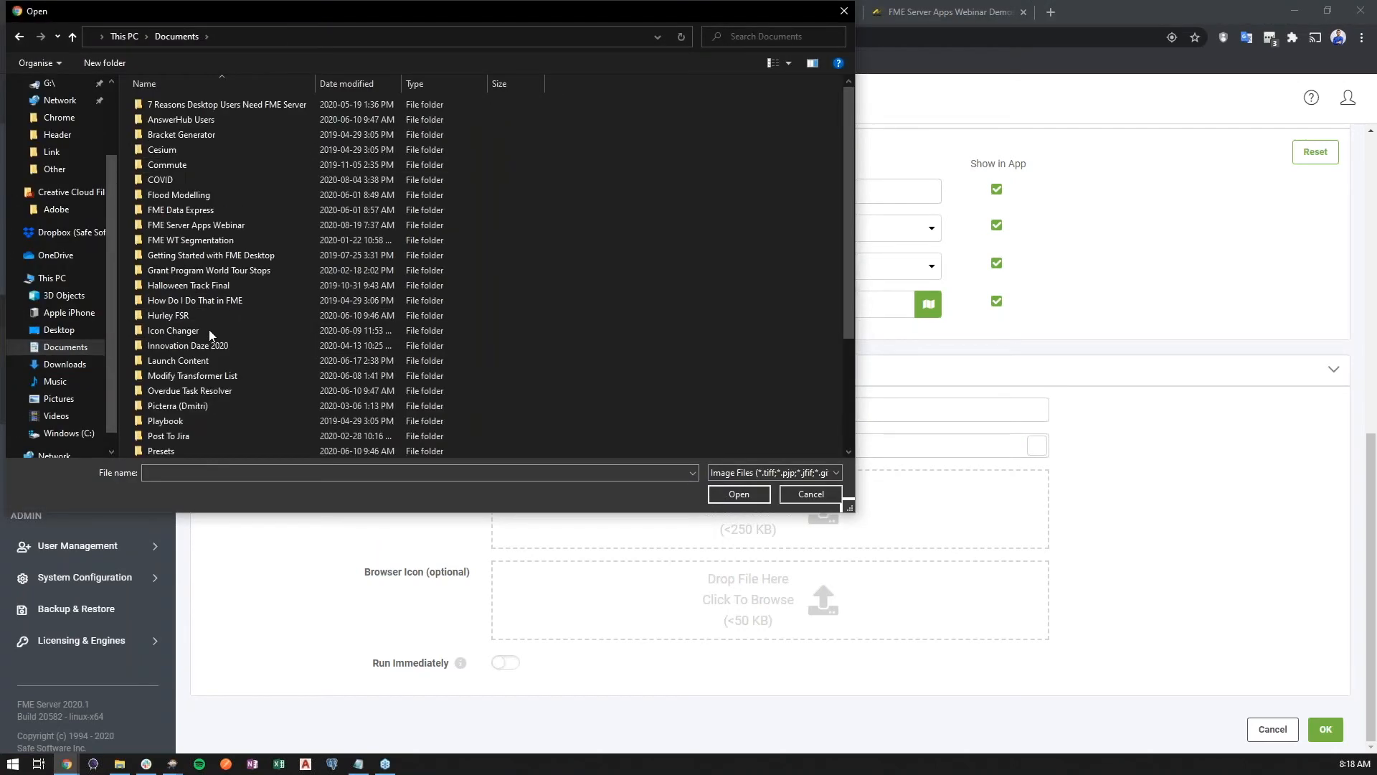
double_click(261, 228)
double_click(221, 117)
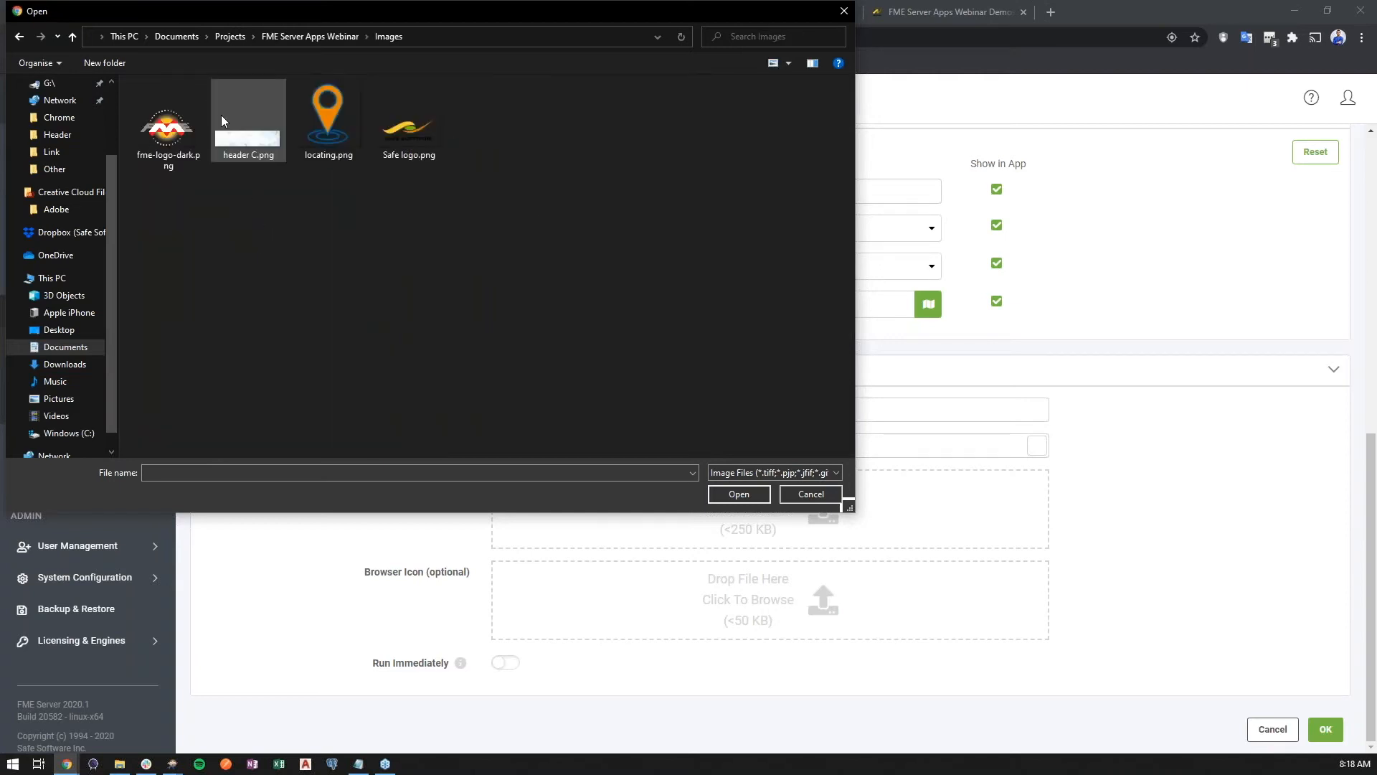
double_click(407, 126)
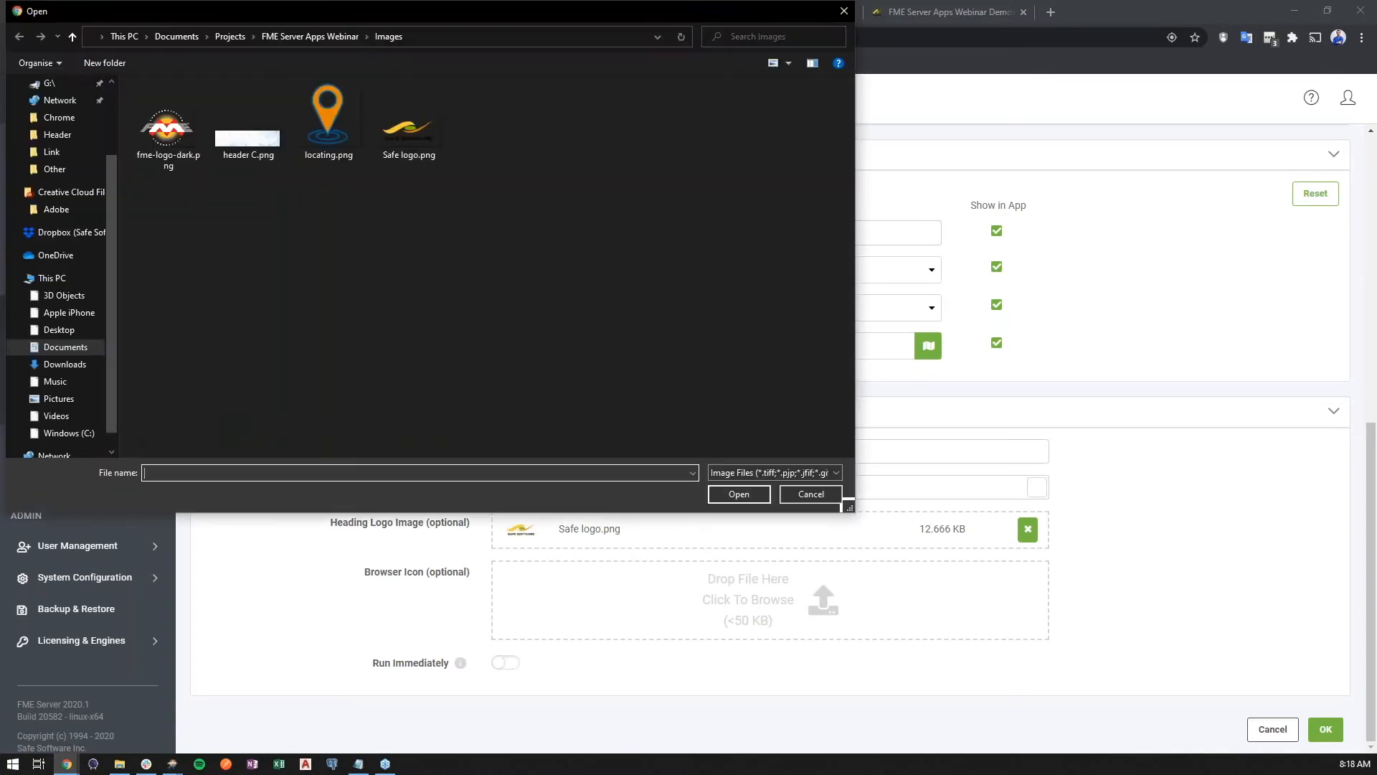
left_click(338, 135)
double_click(339, 136)
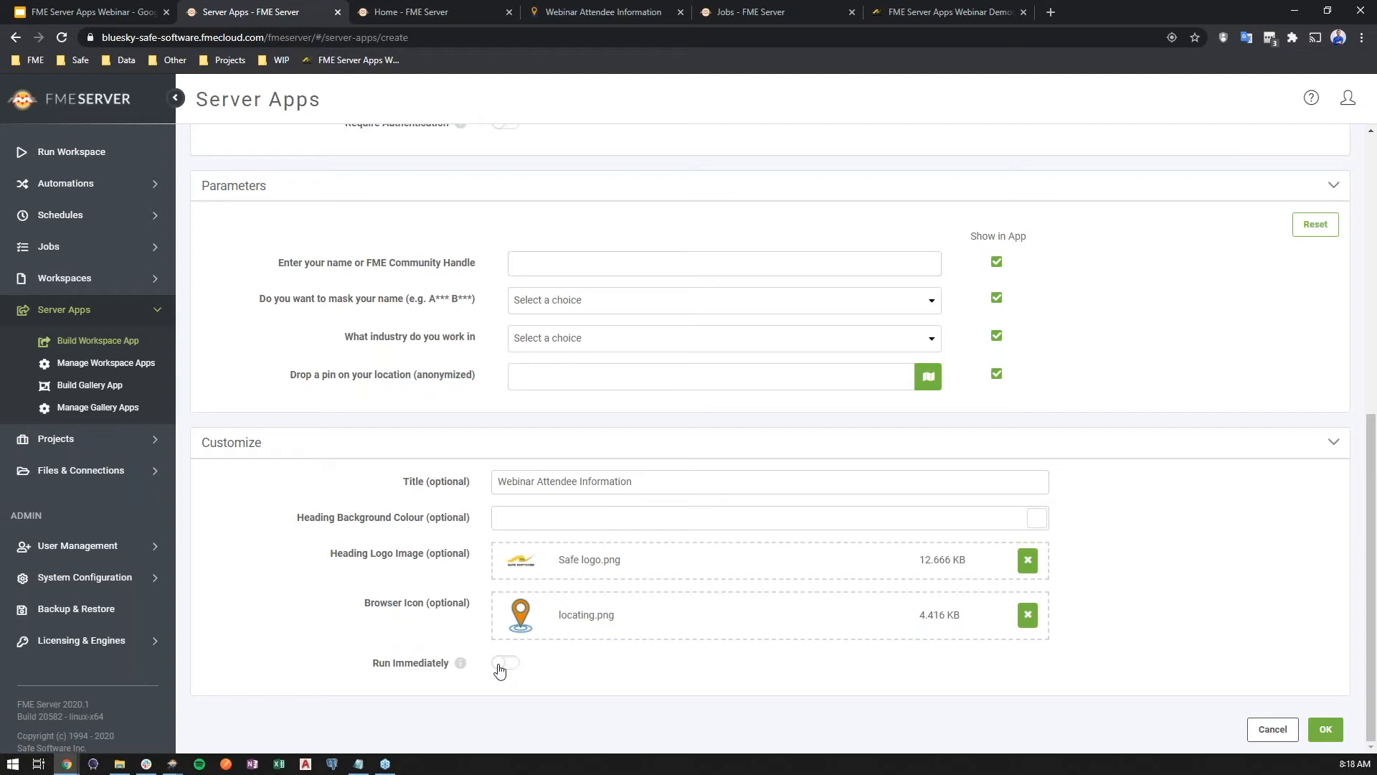
Save the workspace app and open the WebinarAttendees app in a new browser tab
left_click(1324, 729)
middle_click(443, 261)
left_click(417, 12)
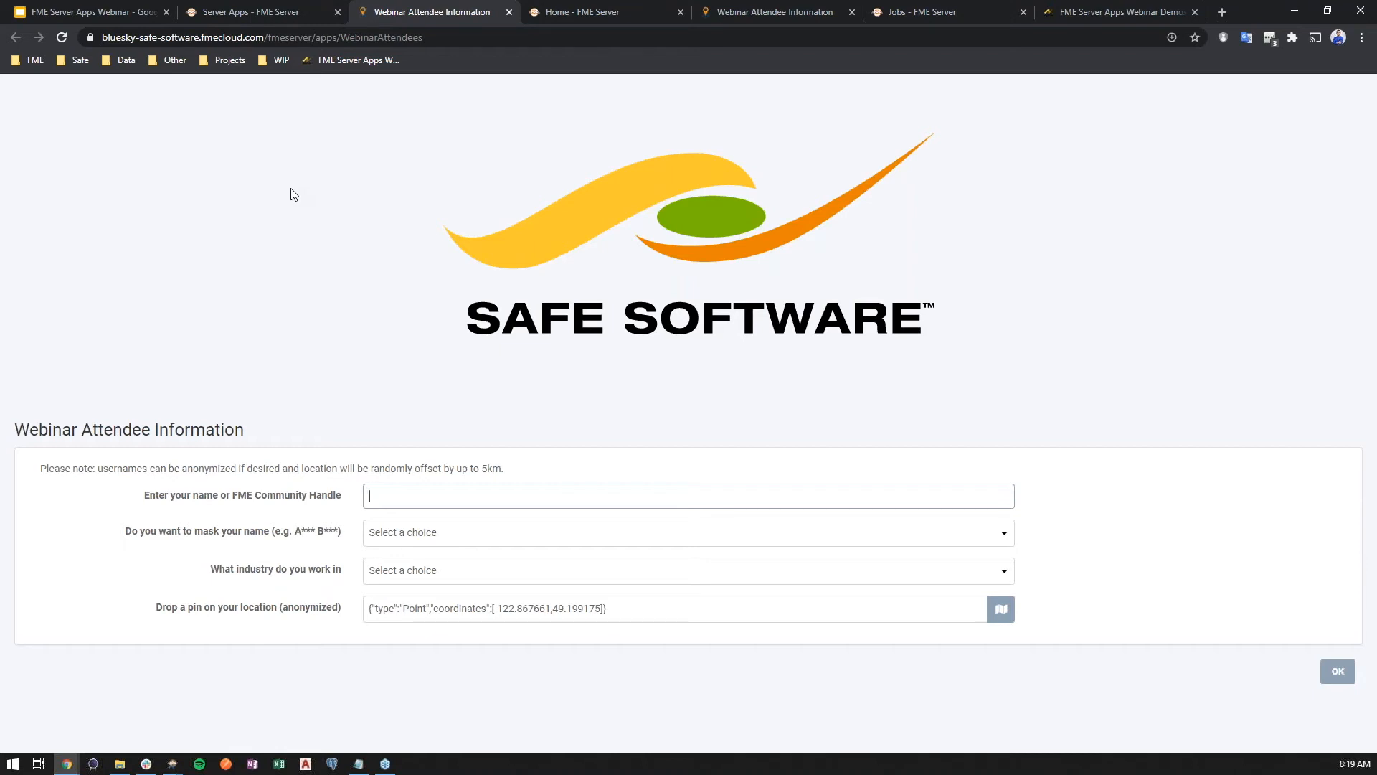
left_click(139, 10)
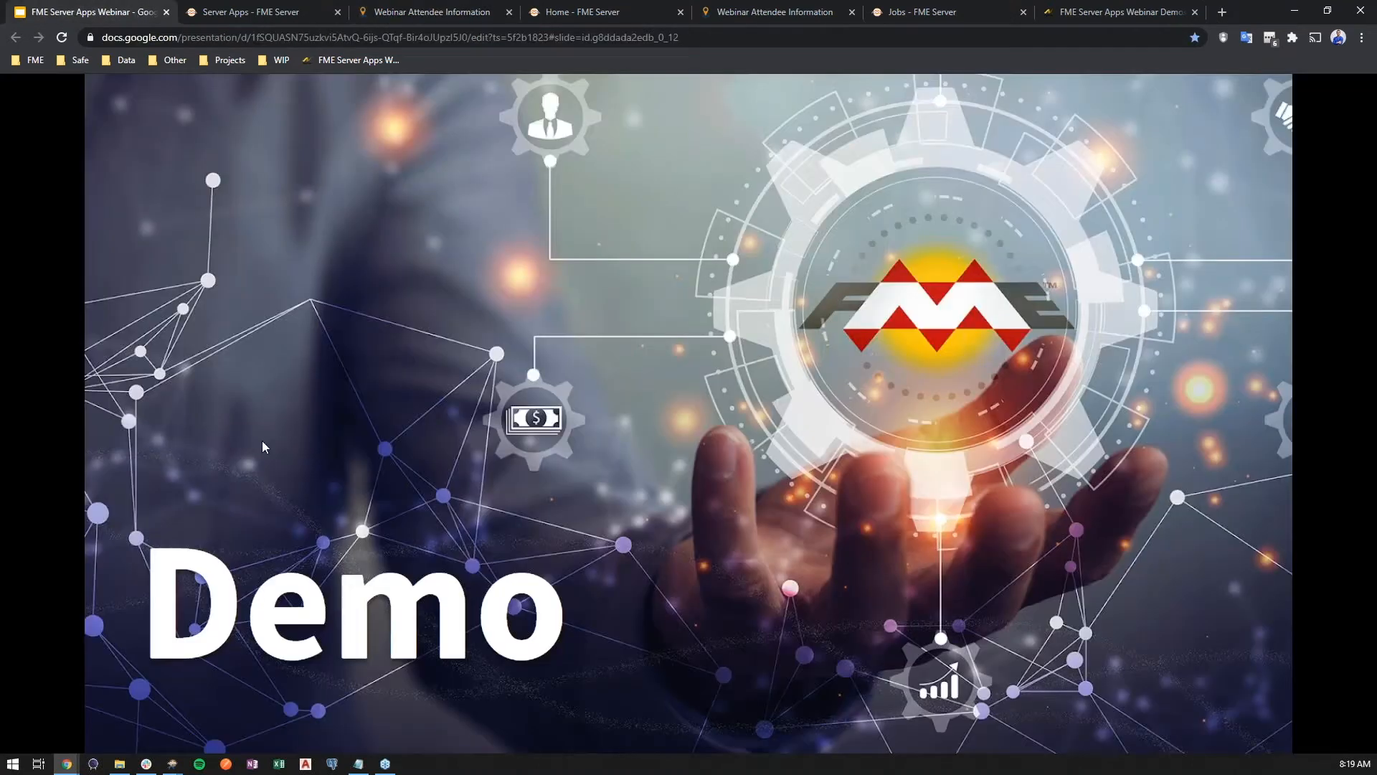
left_click(454, 713)
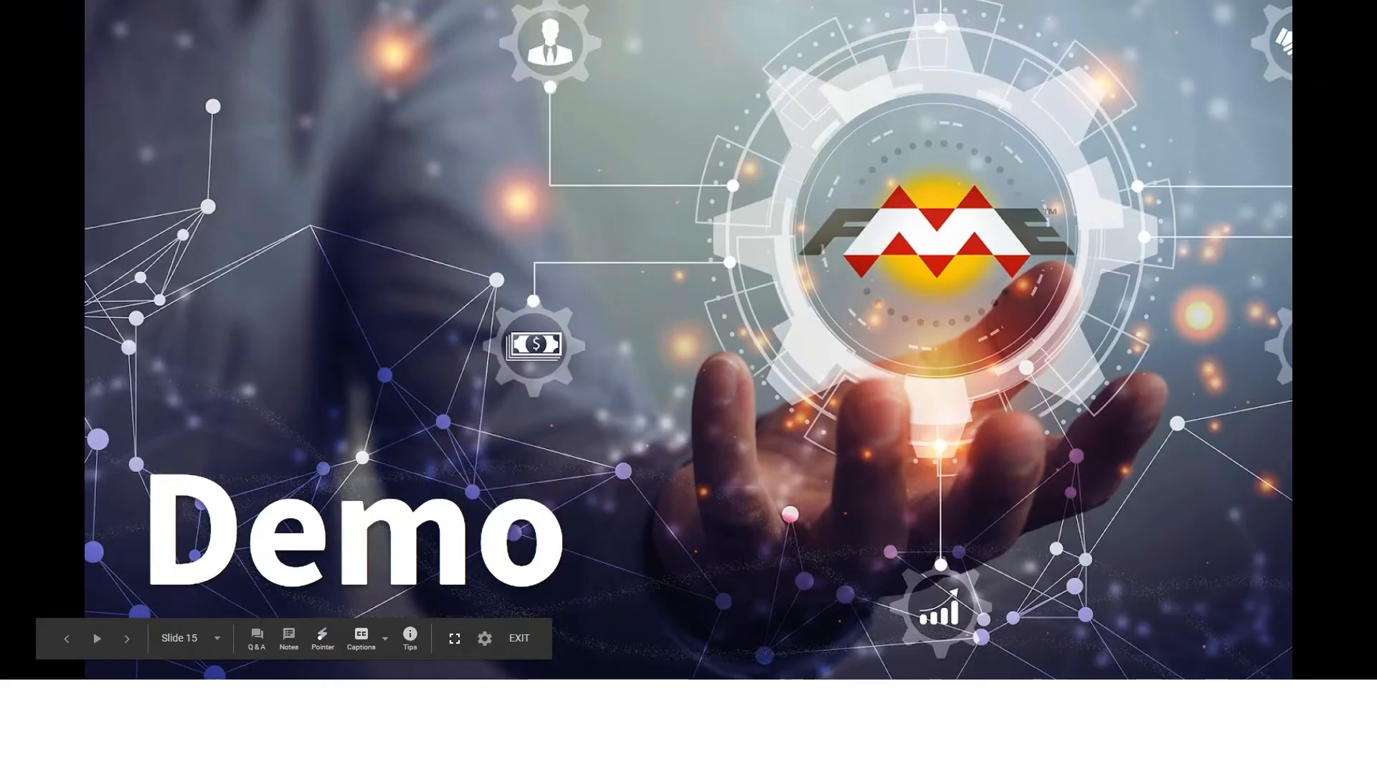
left_click(853, 578)
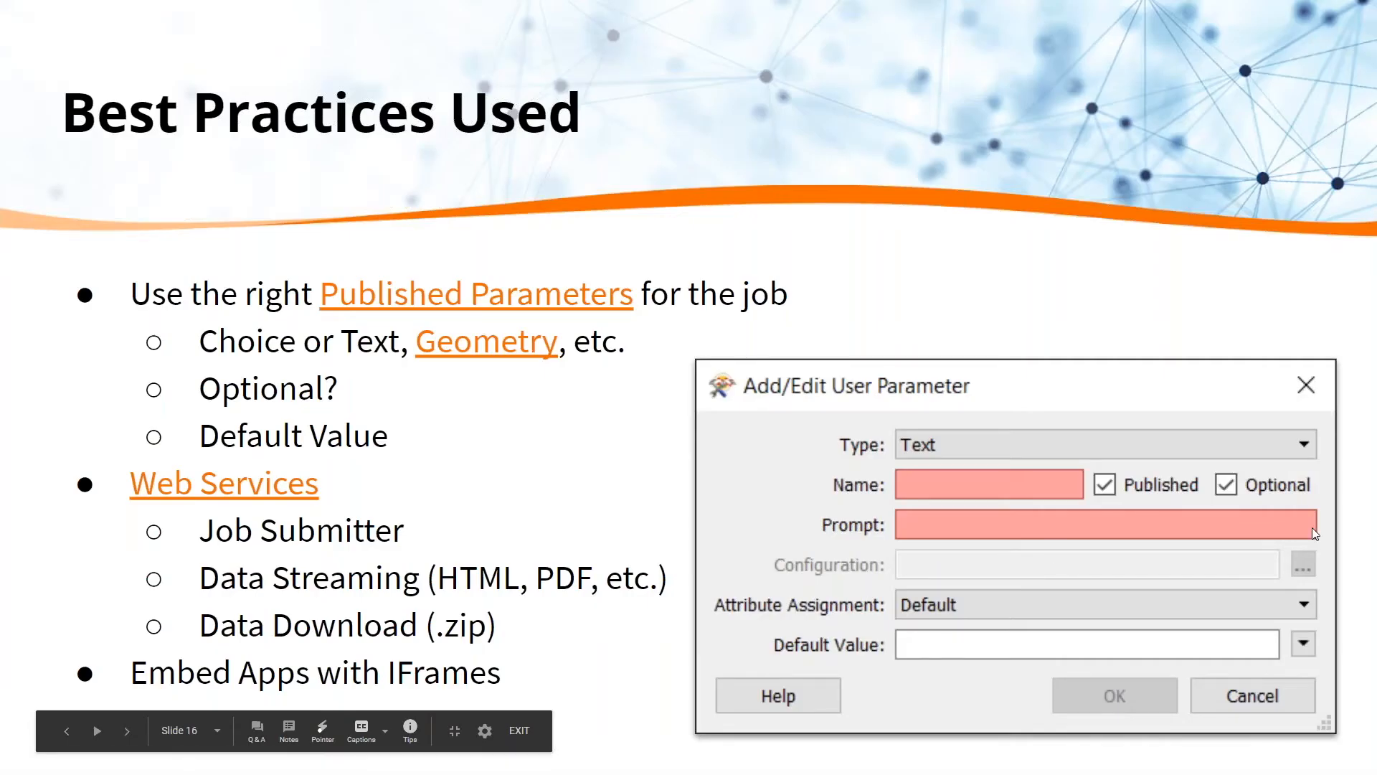
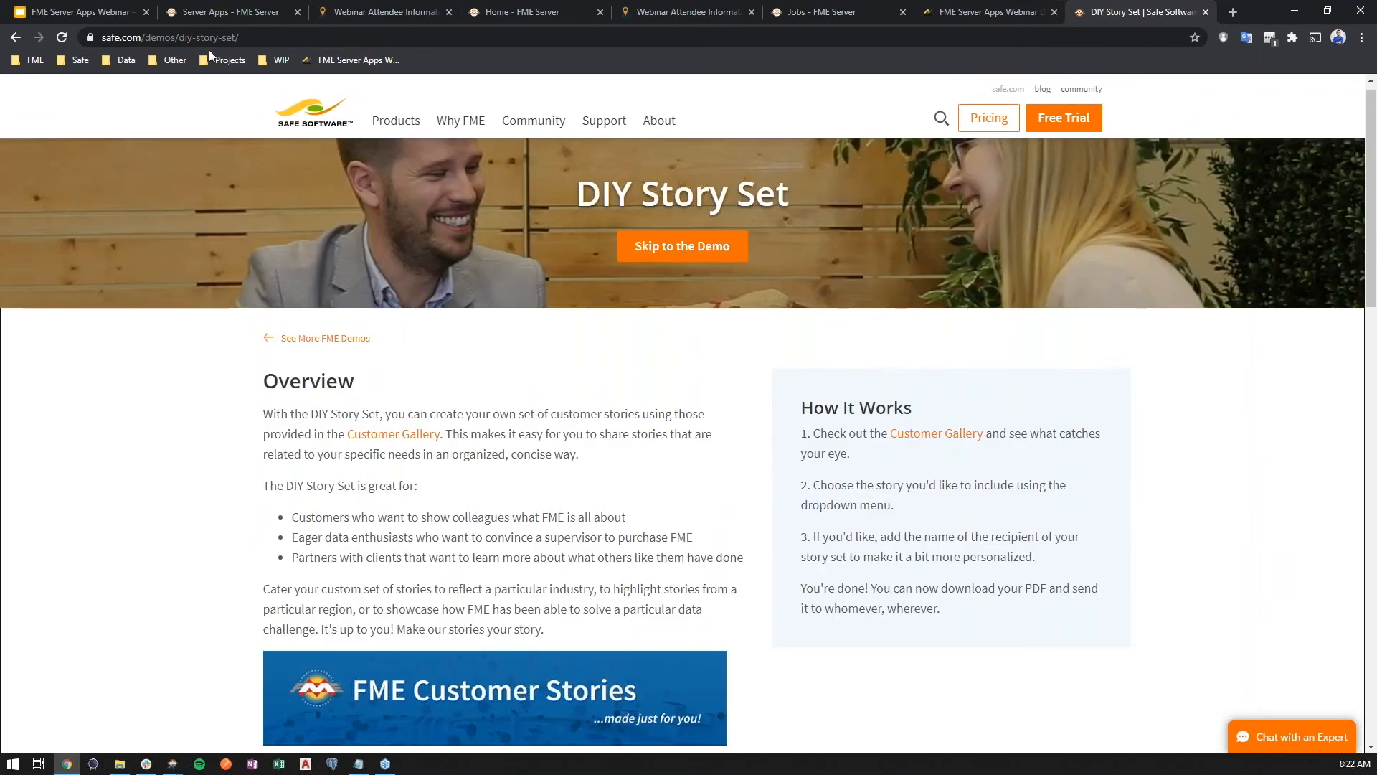
Start presenting the webinar slides and advance from Best Practices Used to the Q&A slide
left_click(101, 10)
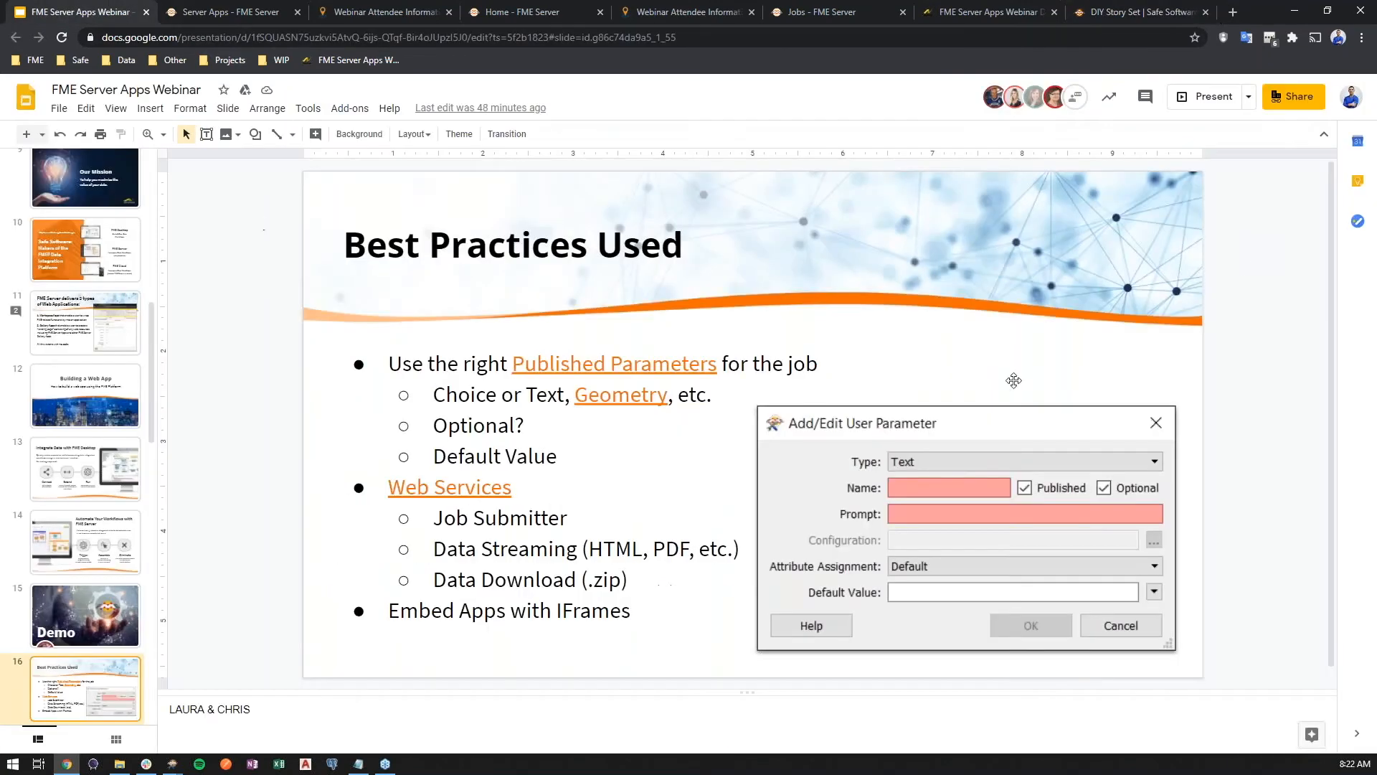
left_click(1205, 96)
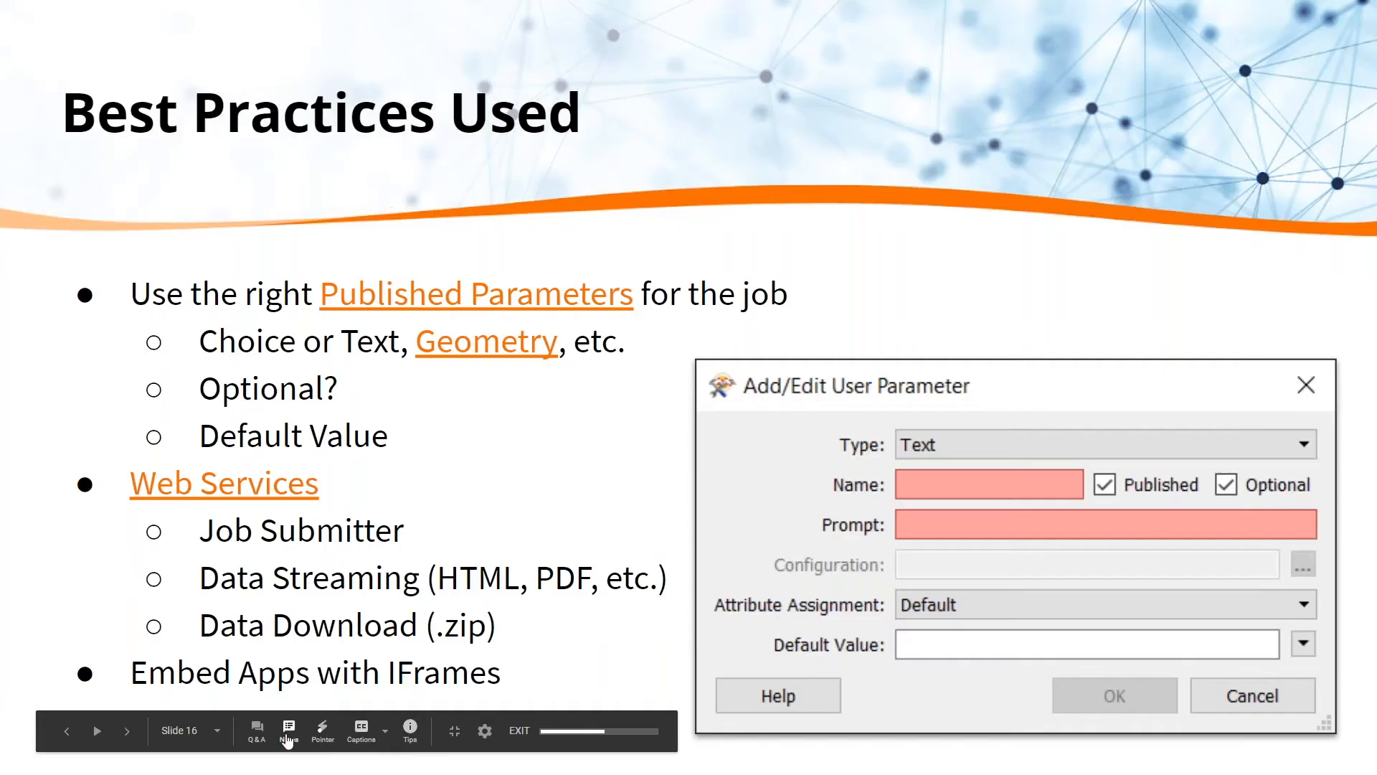
left_click(289, 731)
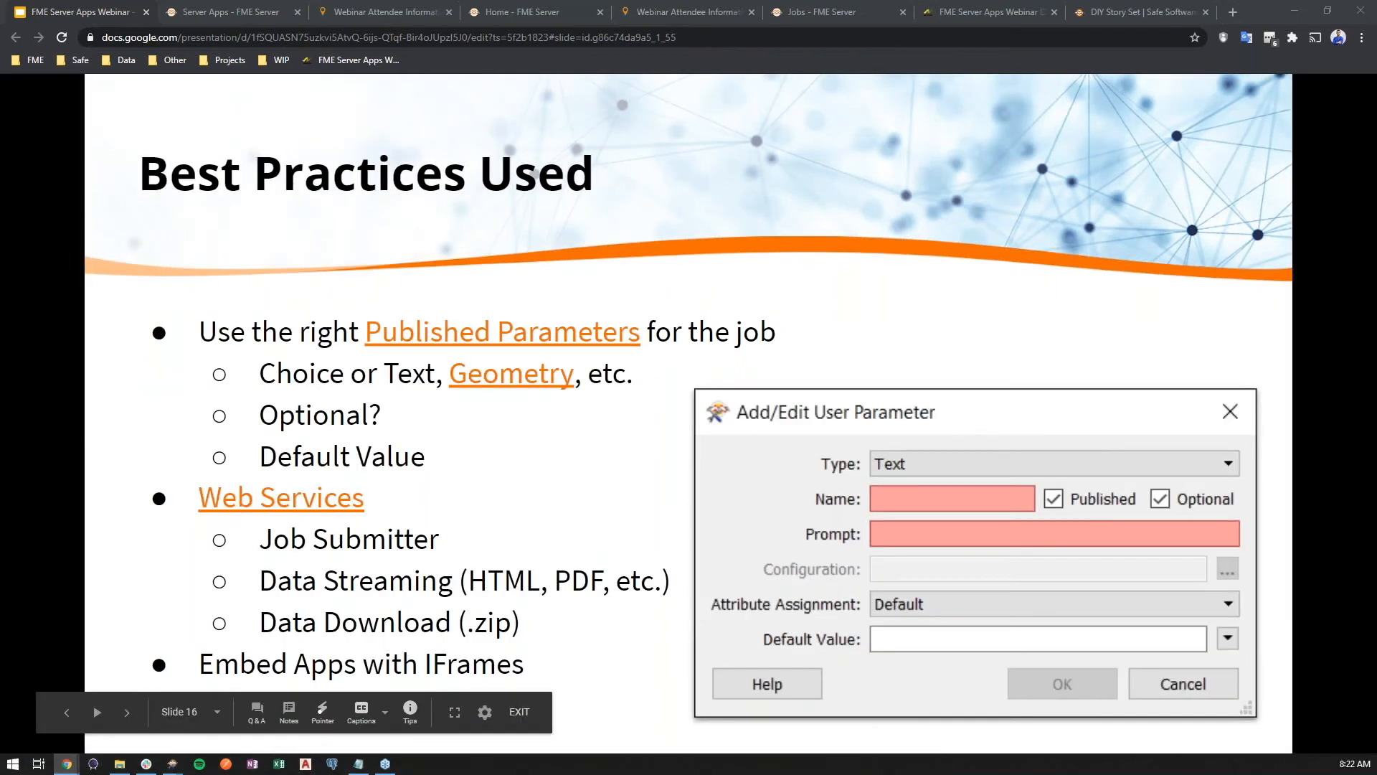
key("Right")
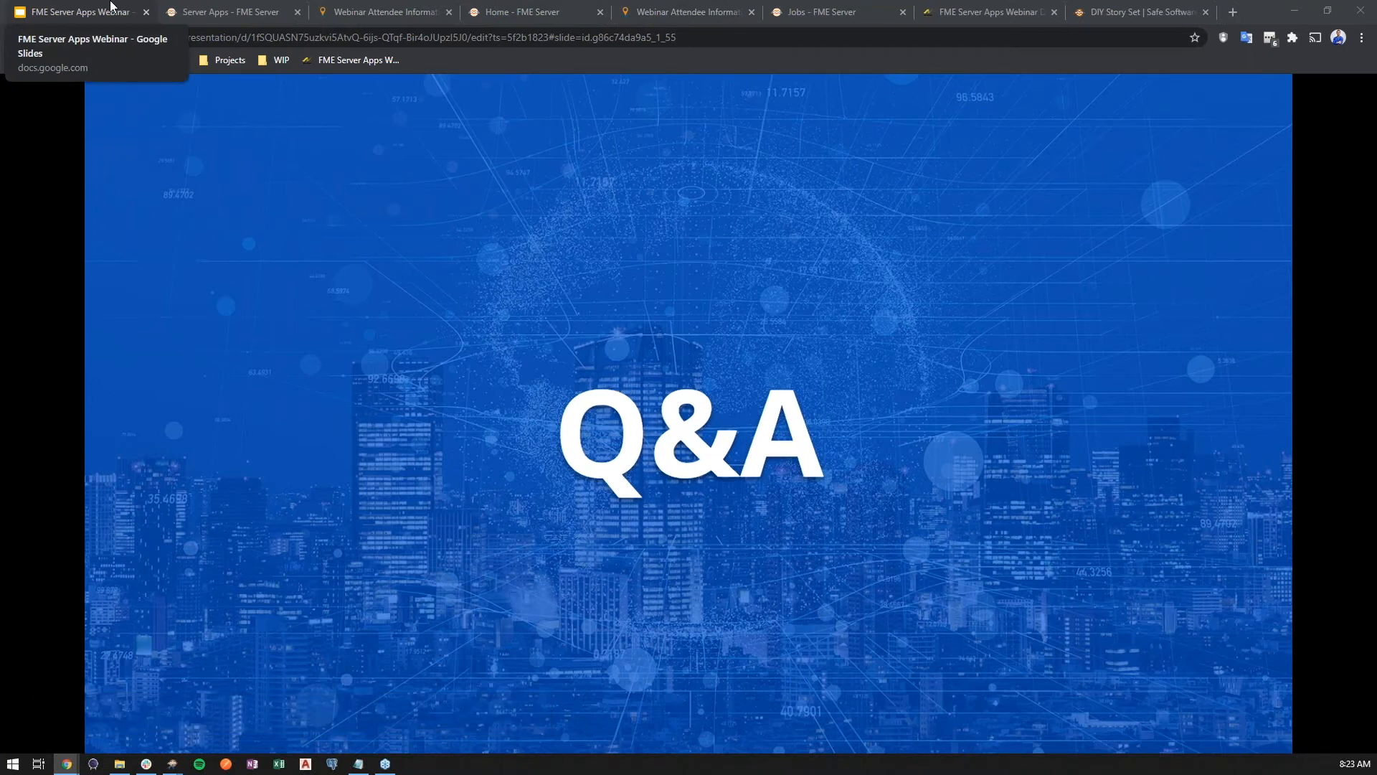
Close the extra FME Server and app tabs, keeping the slides, webinar demos page and DIY Story Set
left_click(191, 10)
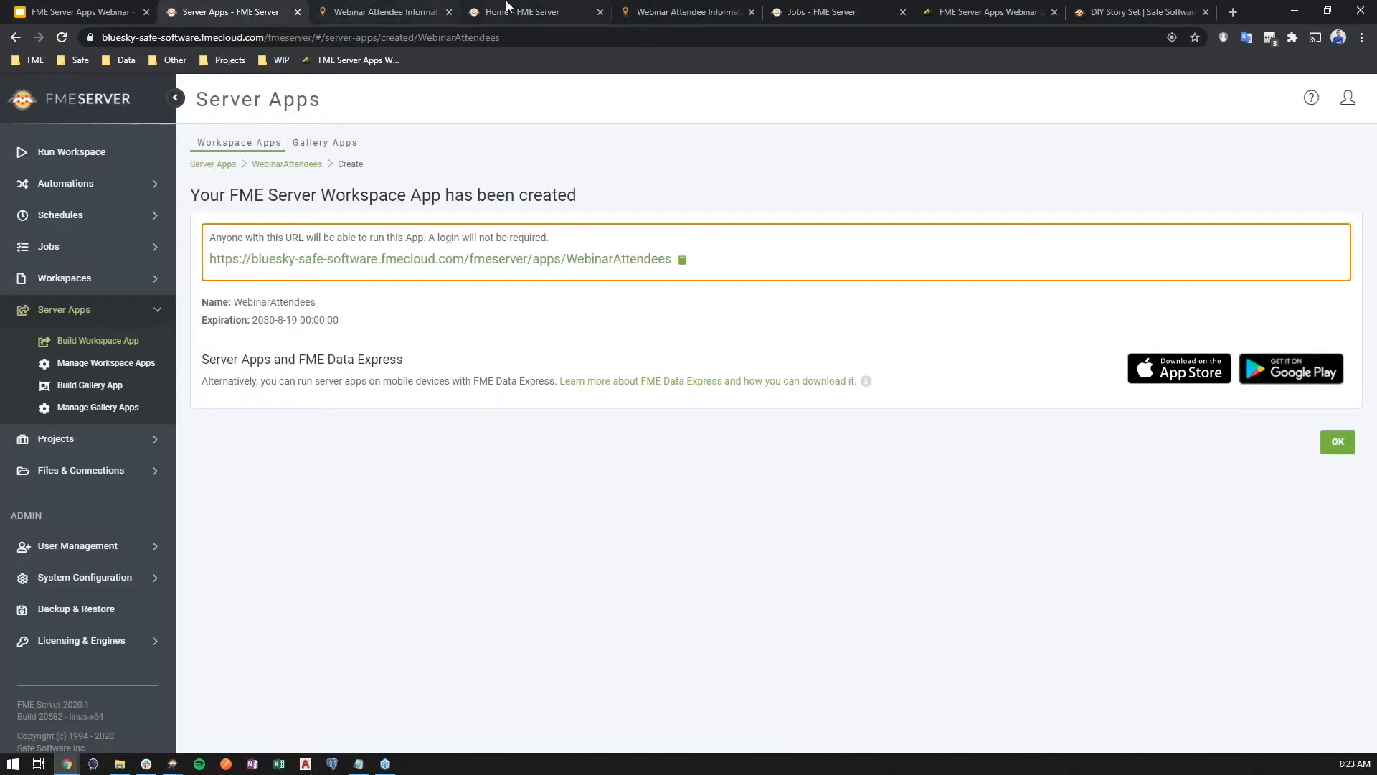
left_click(687, 12)
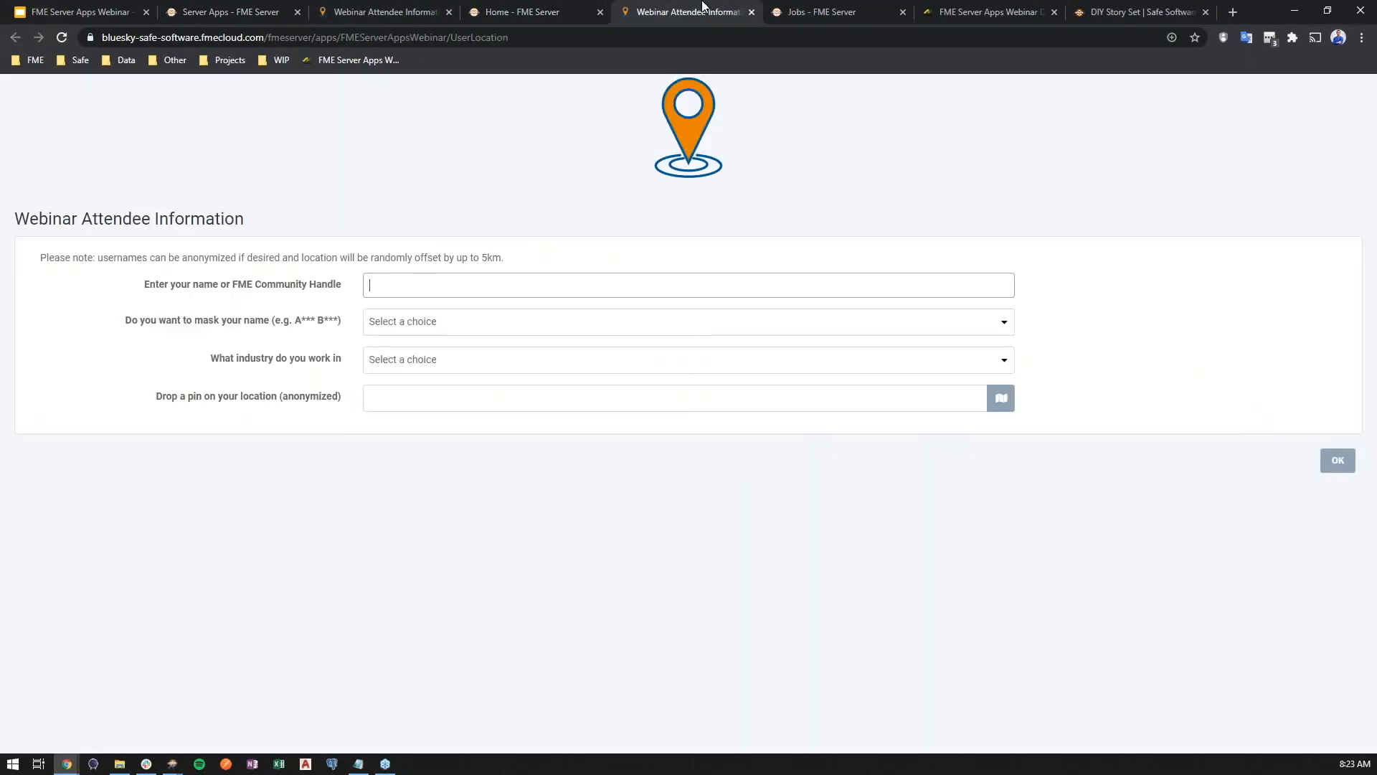
left_click(807, 15)
left_click(957, 12)
left_click(908, 36)
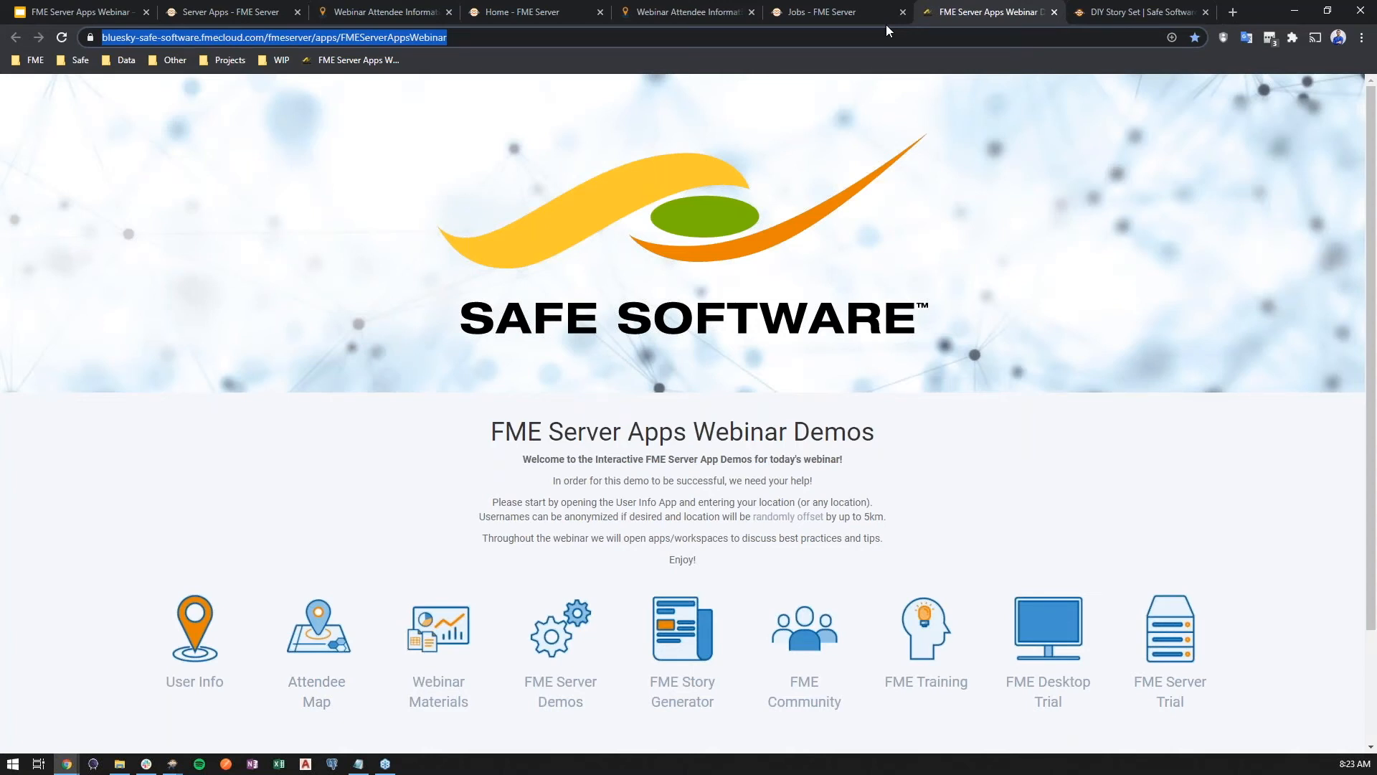
left_click(298, 12)
left_click(298, 12)
left_click(295, 10)
left_click(295, 10)
left_click(296, 10)
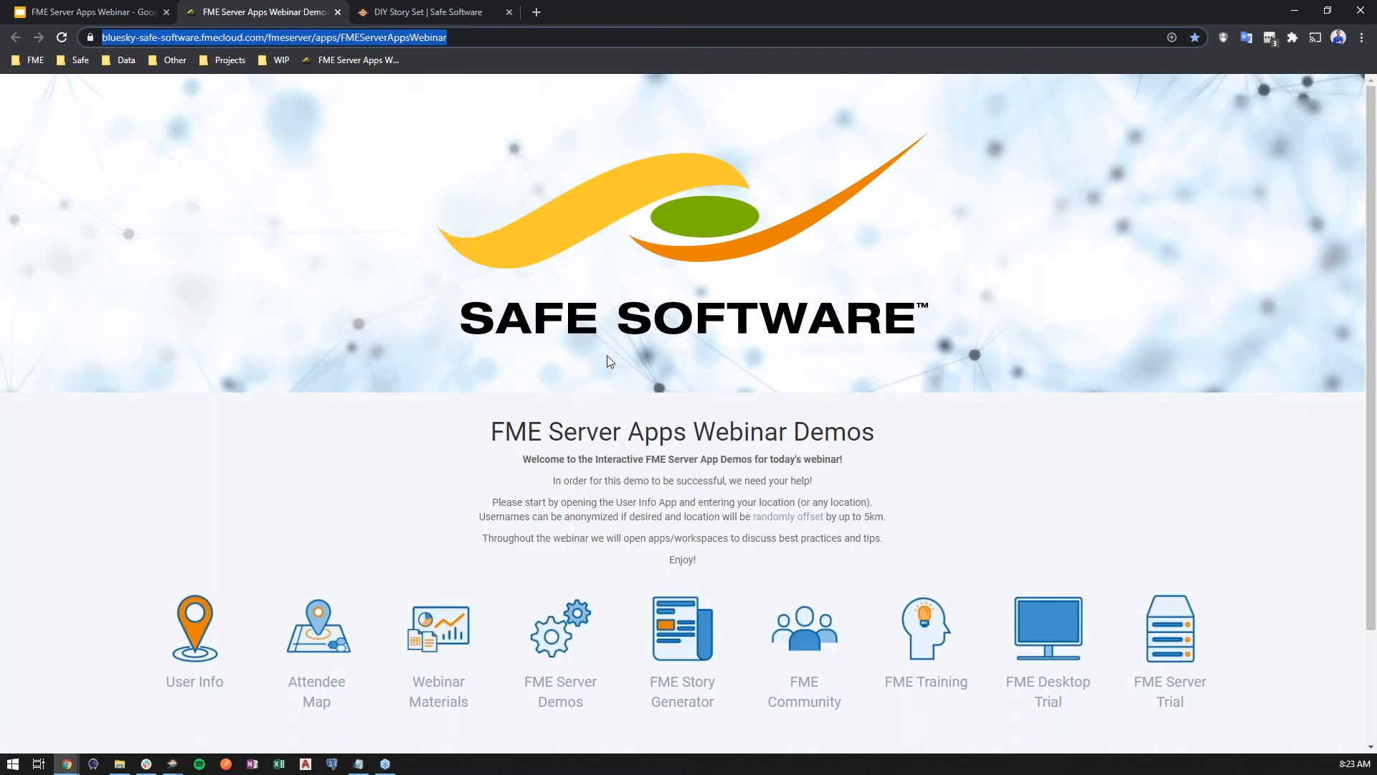
Open the FME Community link from the webinar demos page and return to the demos page
scroll(607, 355, "down", 2)
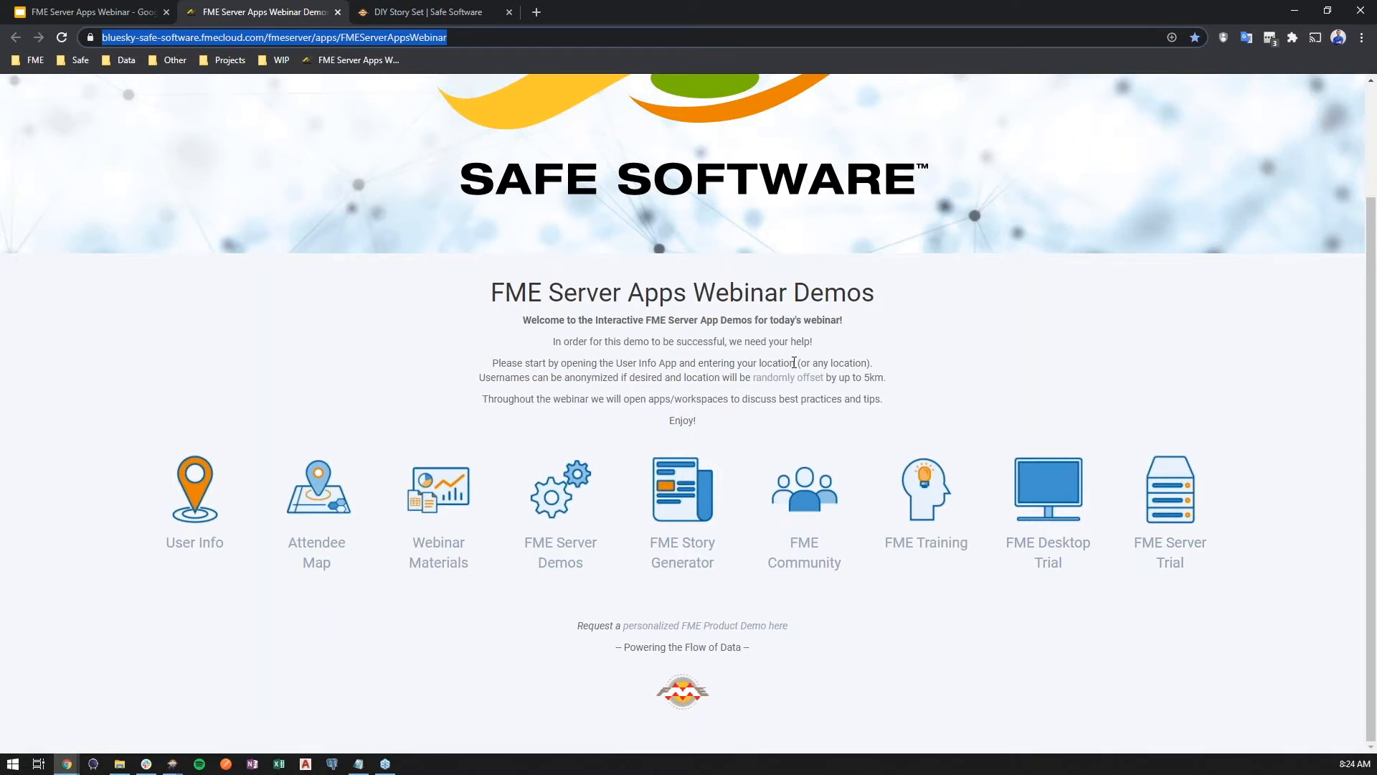
left_click(803, 495)
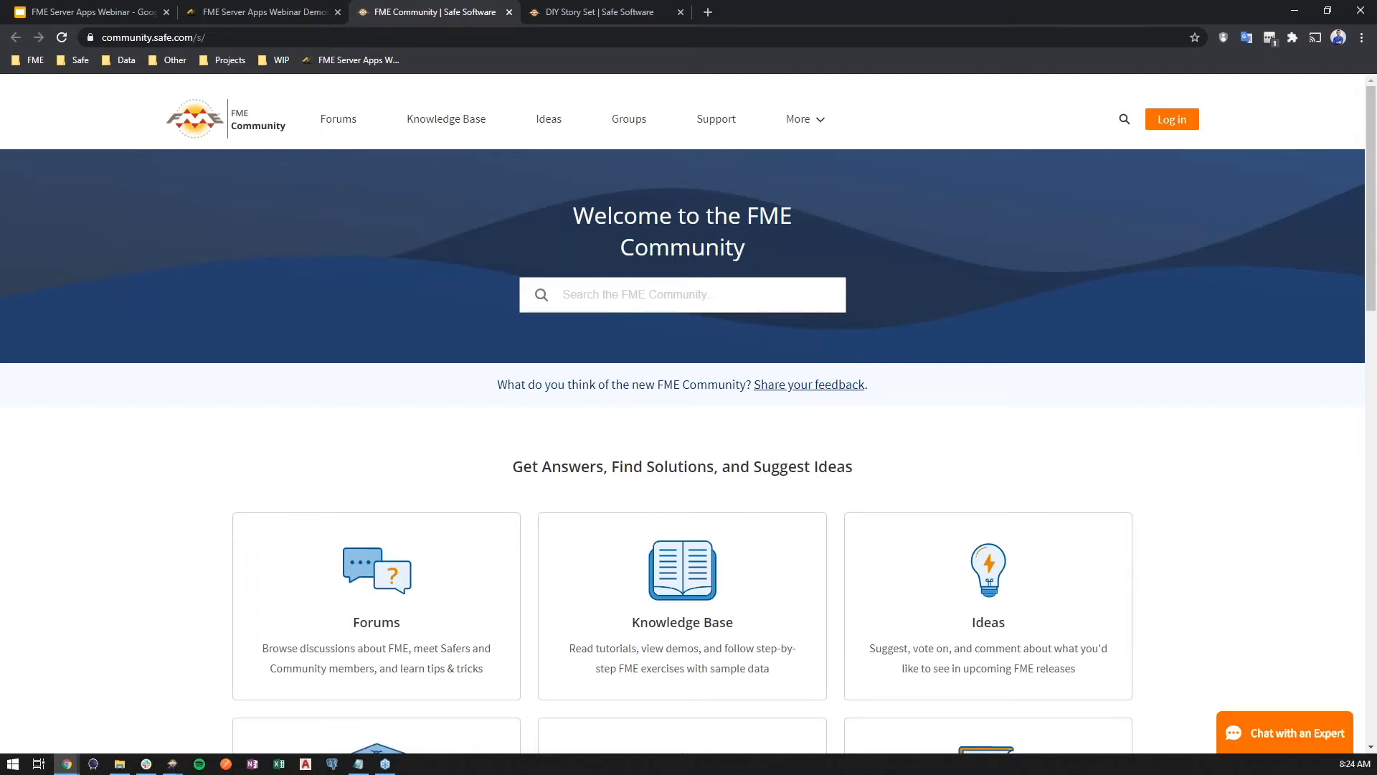
left_click(283, 35)
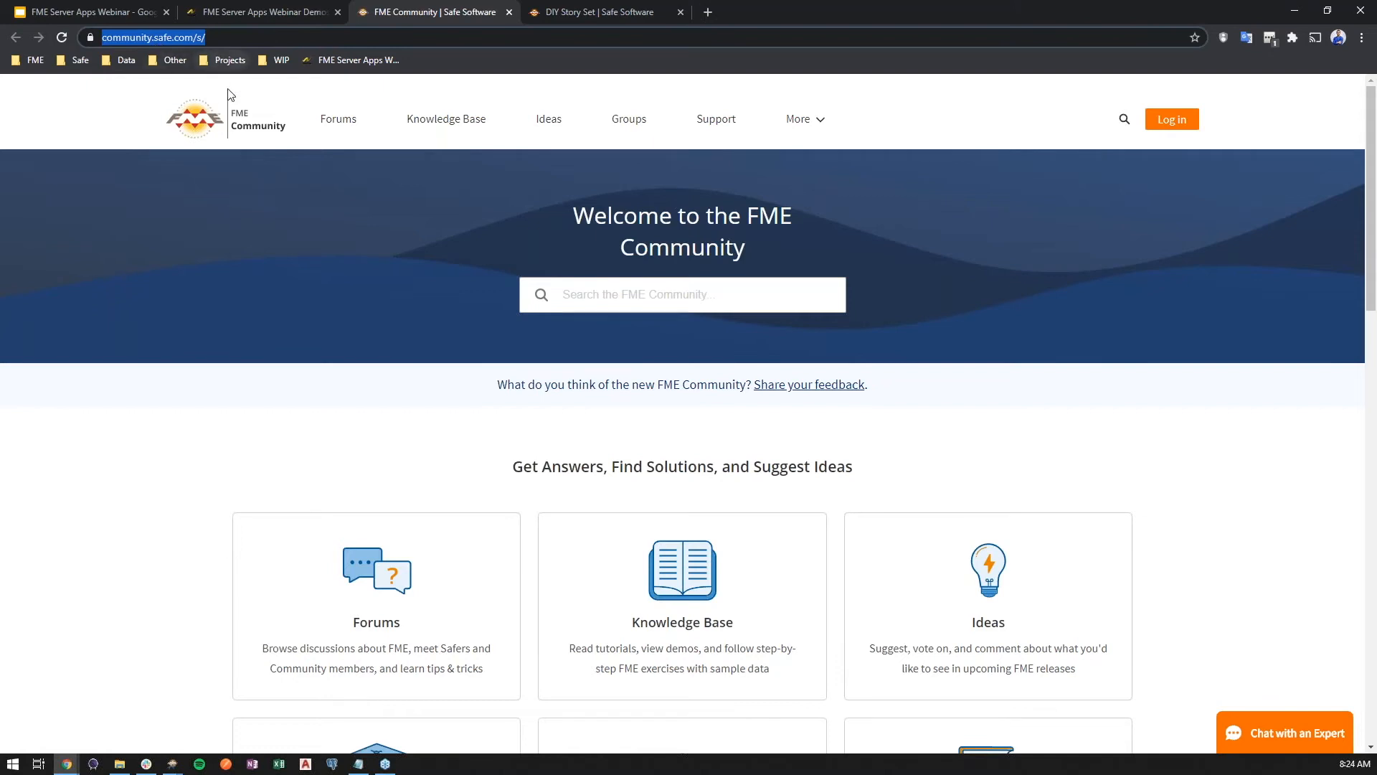
left_click(257, 13)
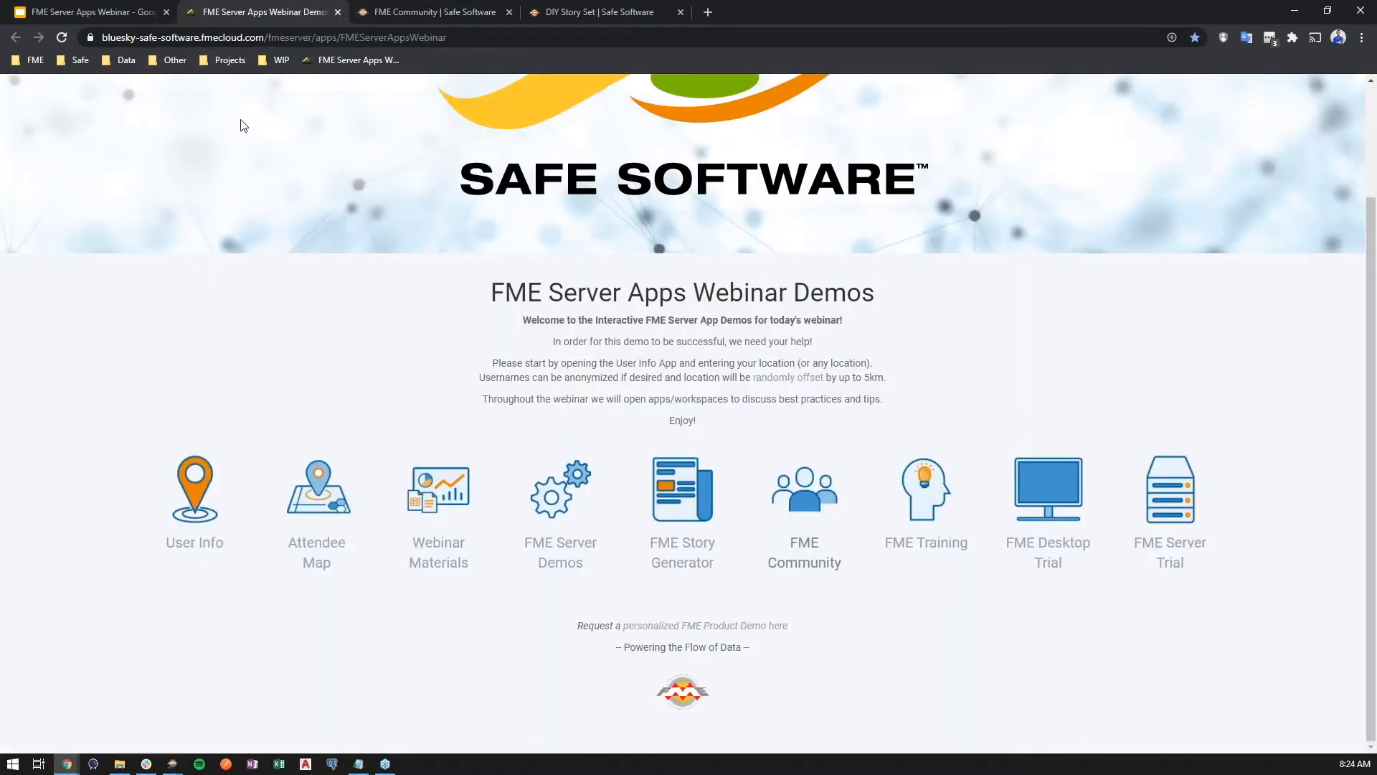
Open the User Info app and enter a community handle, No thanks for masking, and Other as industry
left_click(192, 467)
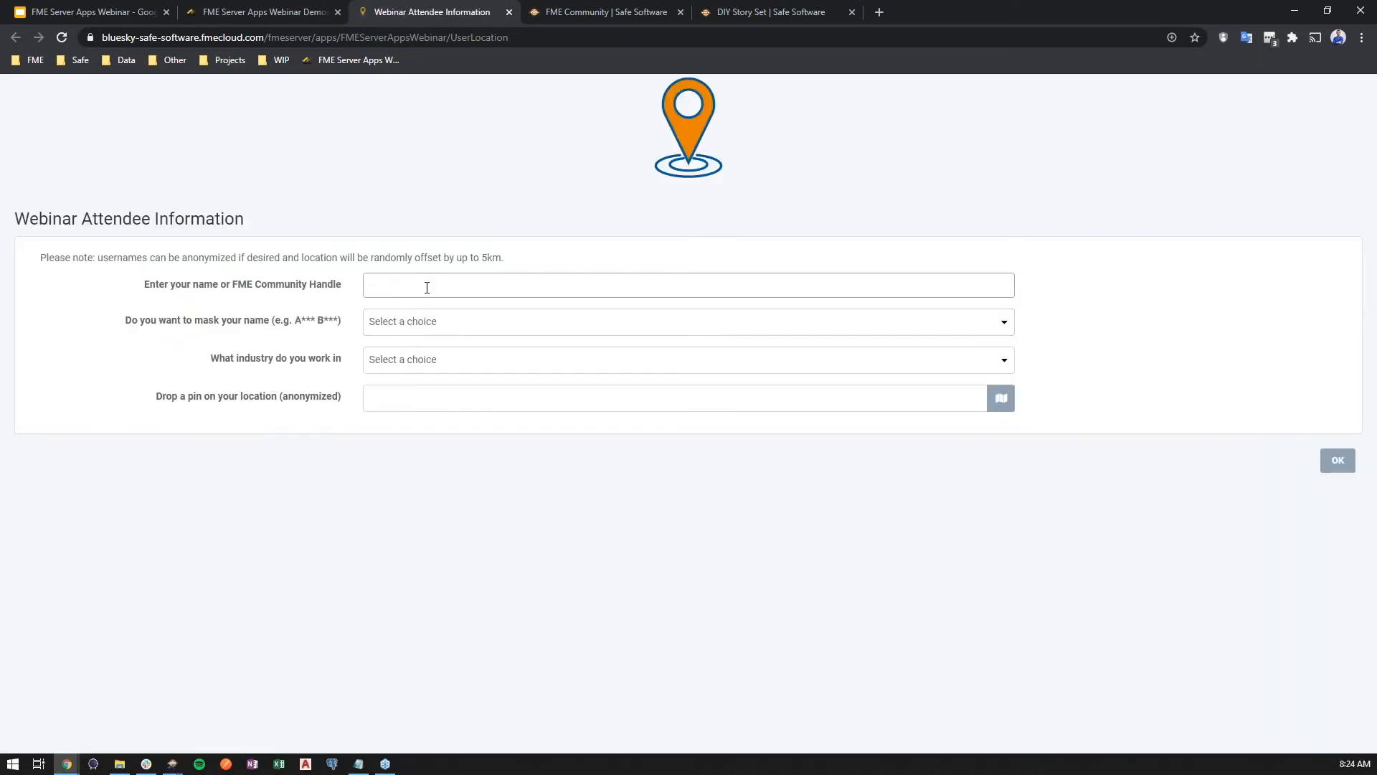
type("chrisatsafe")
left_click(472, 327)
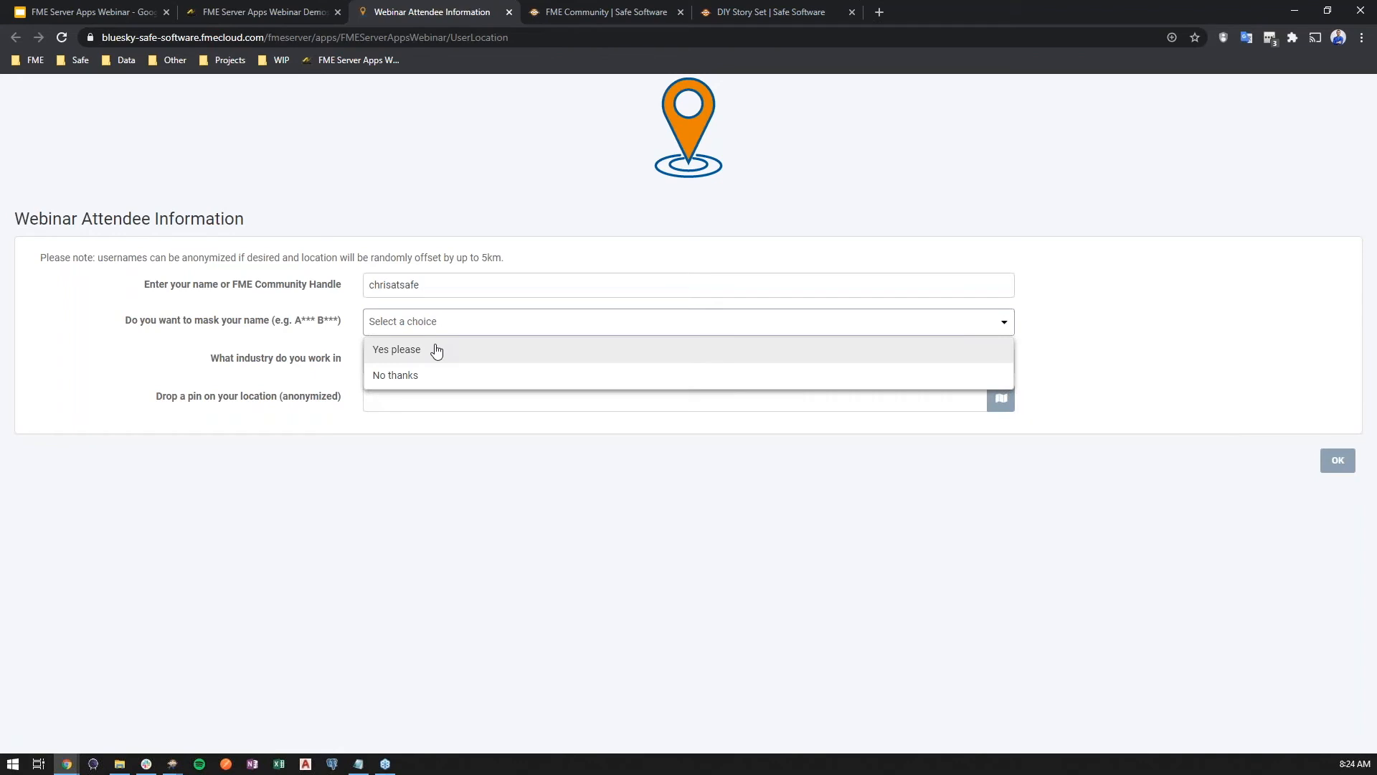
left_click(418, 377)
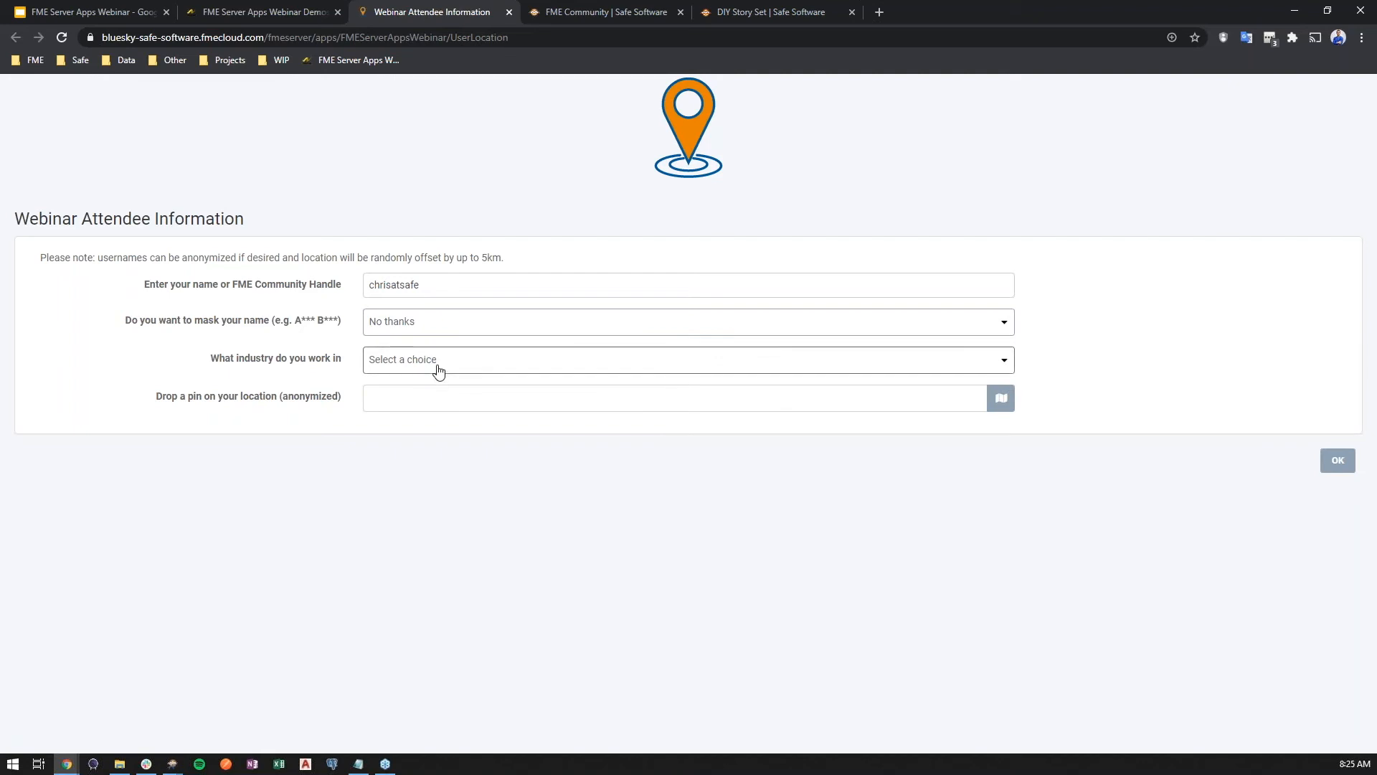
left_click(438, 369)
scroll(481, 435, "down", 5)
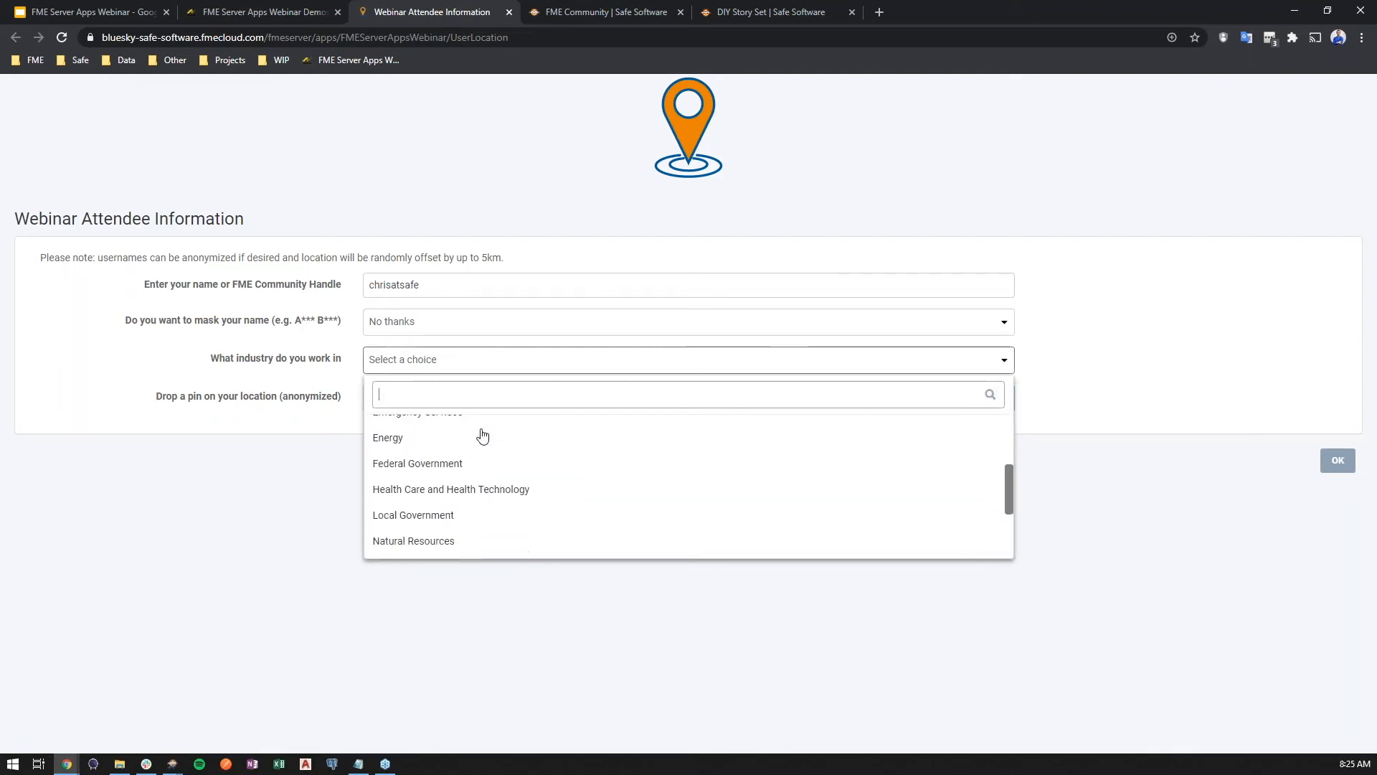
left_click(393, 441)
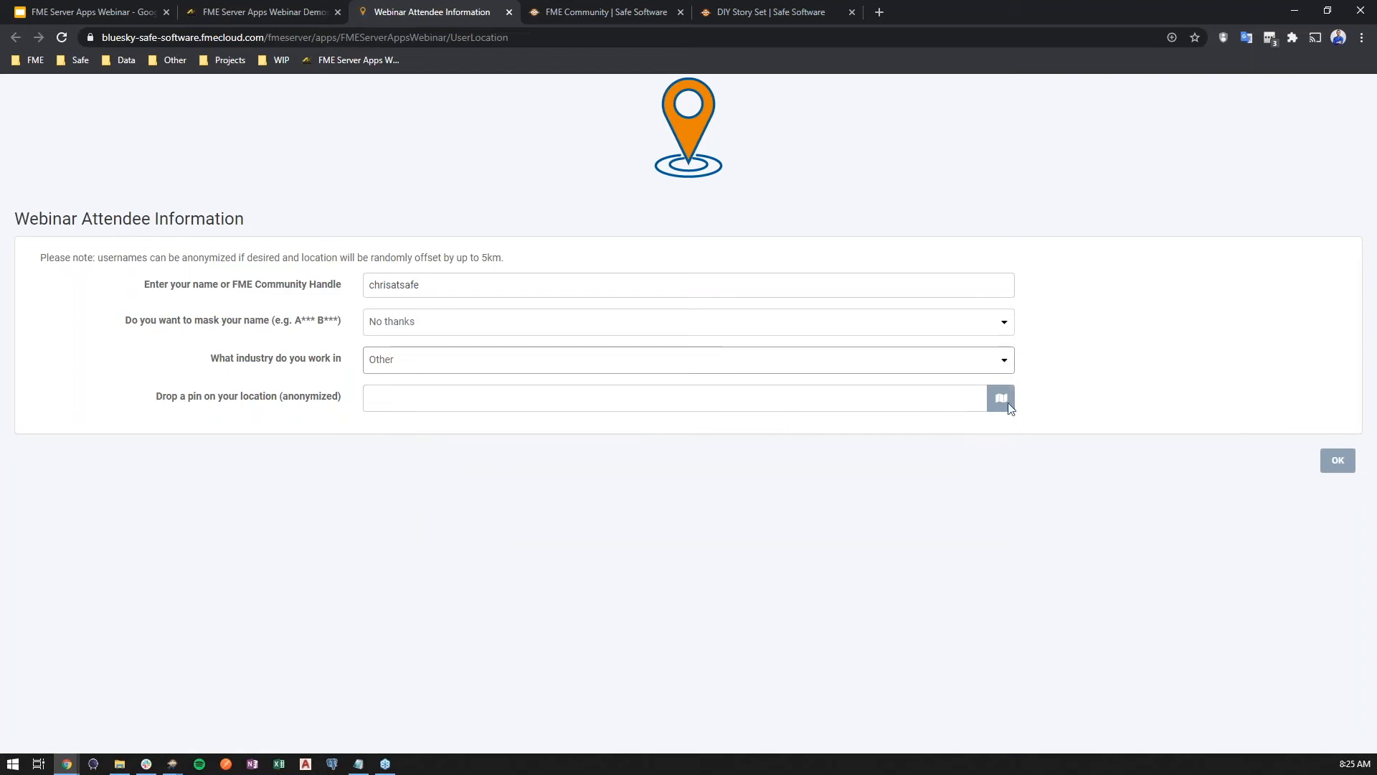
Drop a location pin in eastern North America with the Geometry Picker and submit the form
left_click(1000, 398)
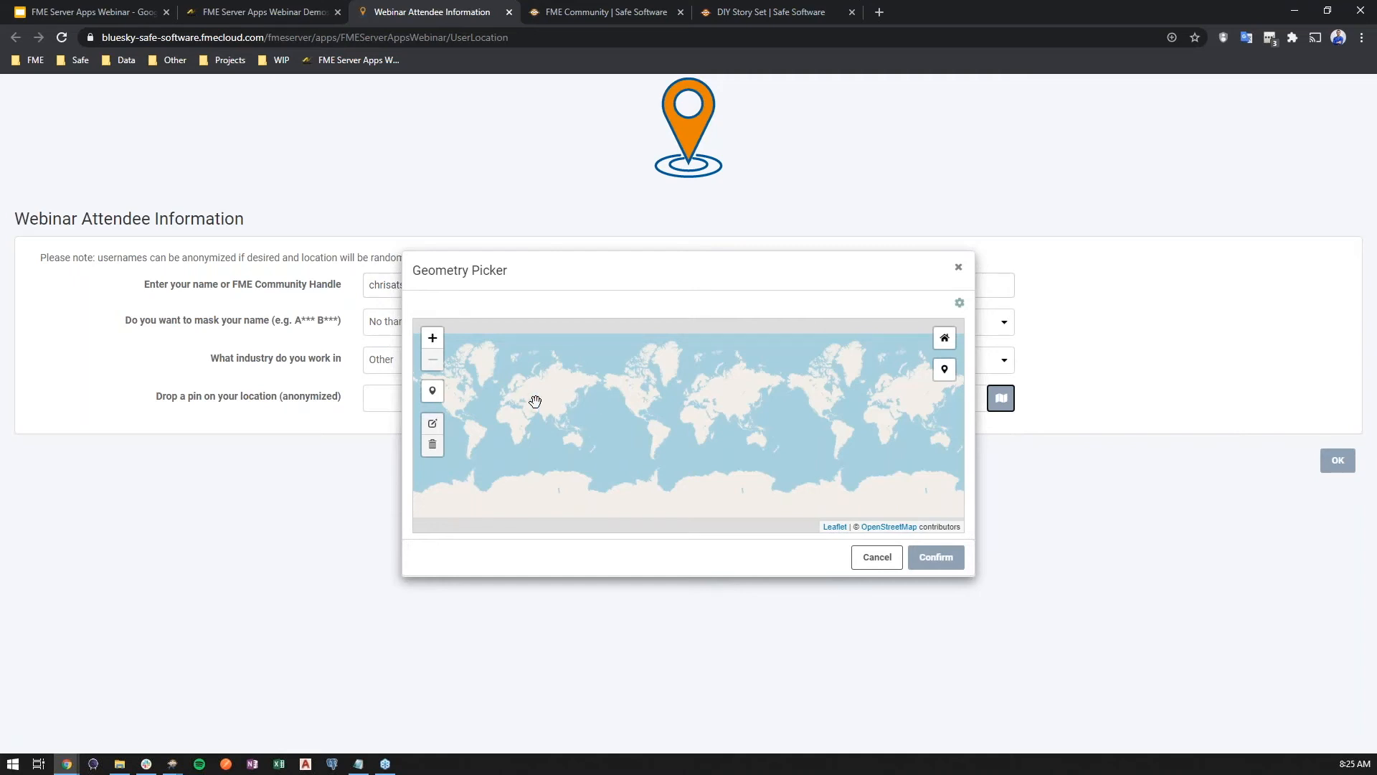
left_click(432, 390)
left_click(629, 404)
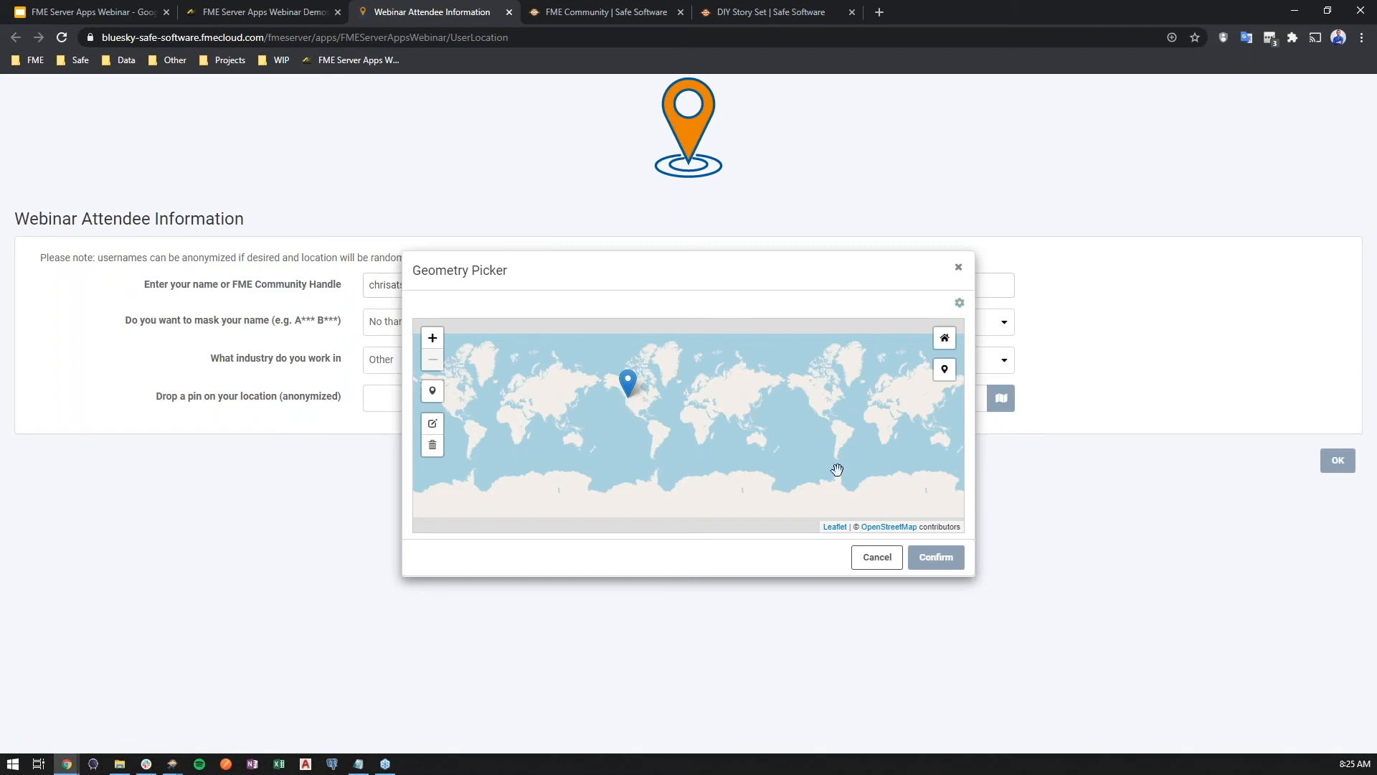
left_click(936, 557)
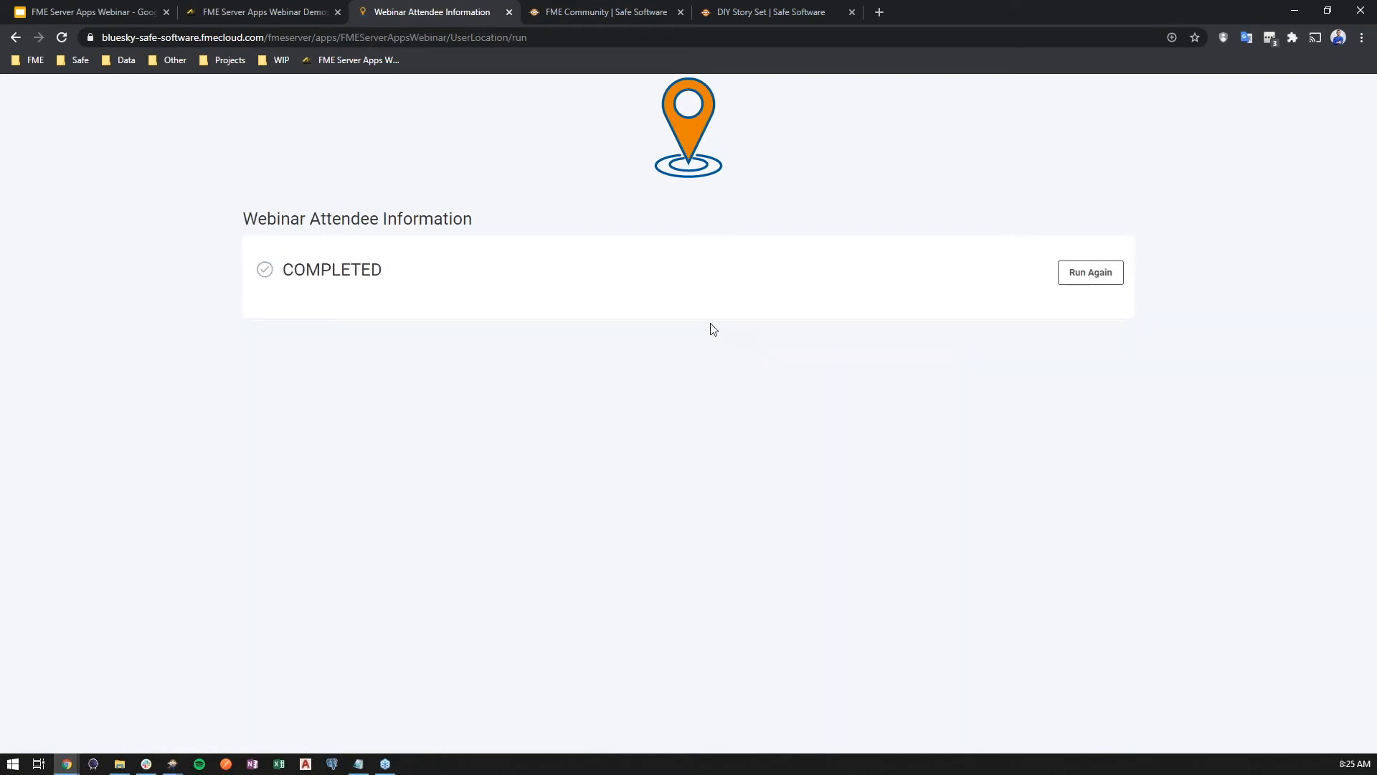
Open the Attendee Map from the demos page and examine the attendee locations and industry chart
left_click(260, 3)
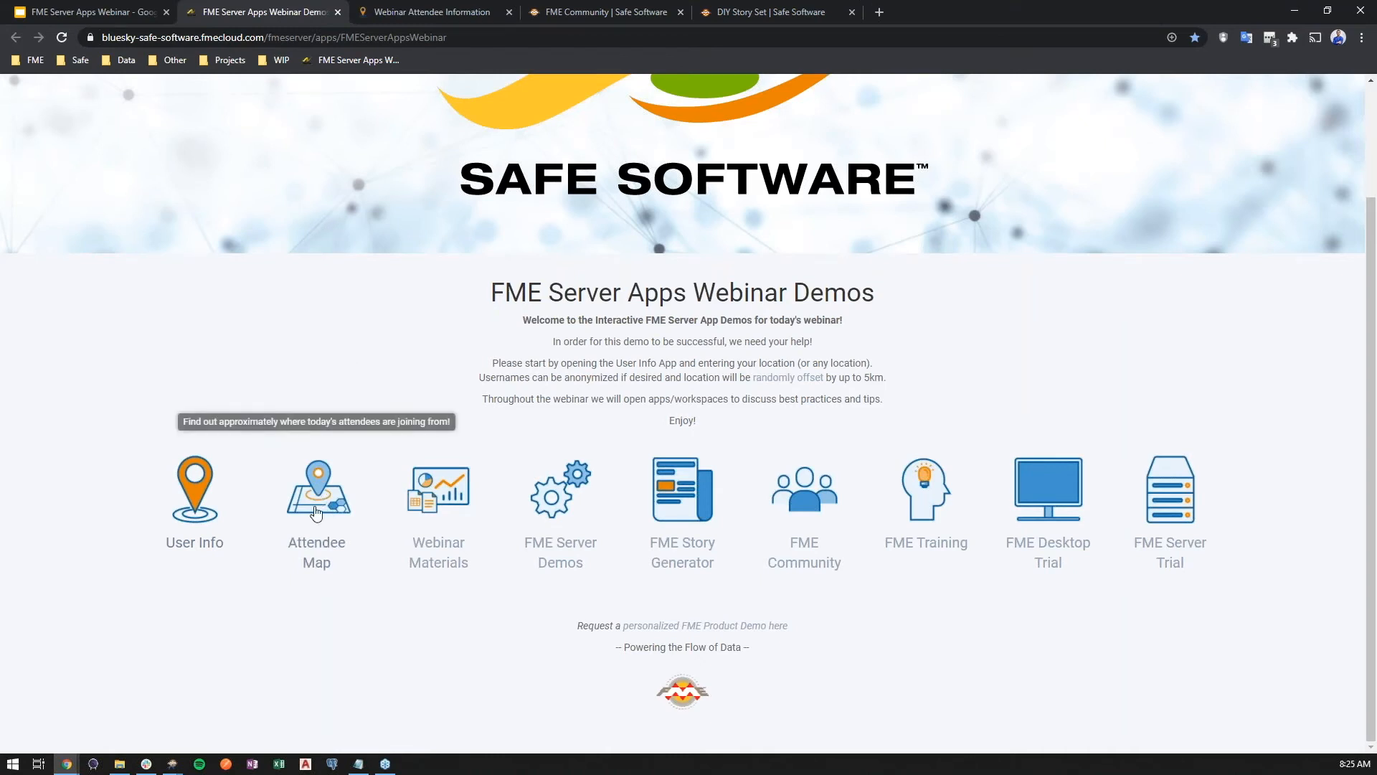
left_click(320, 509)
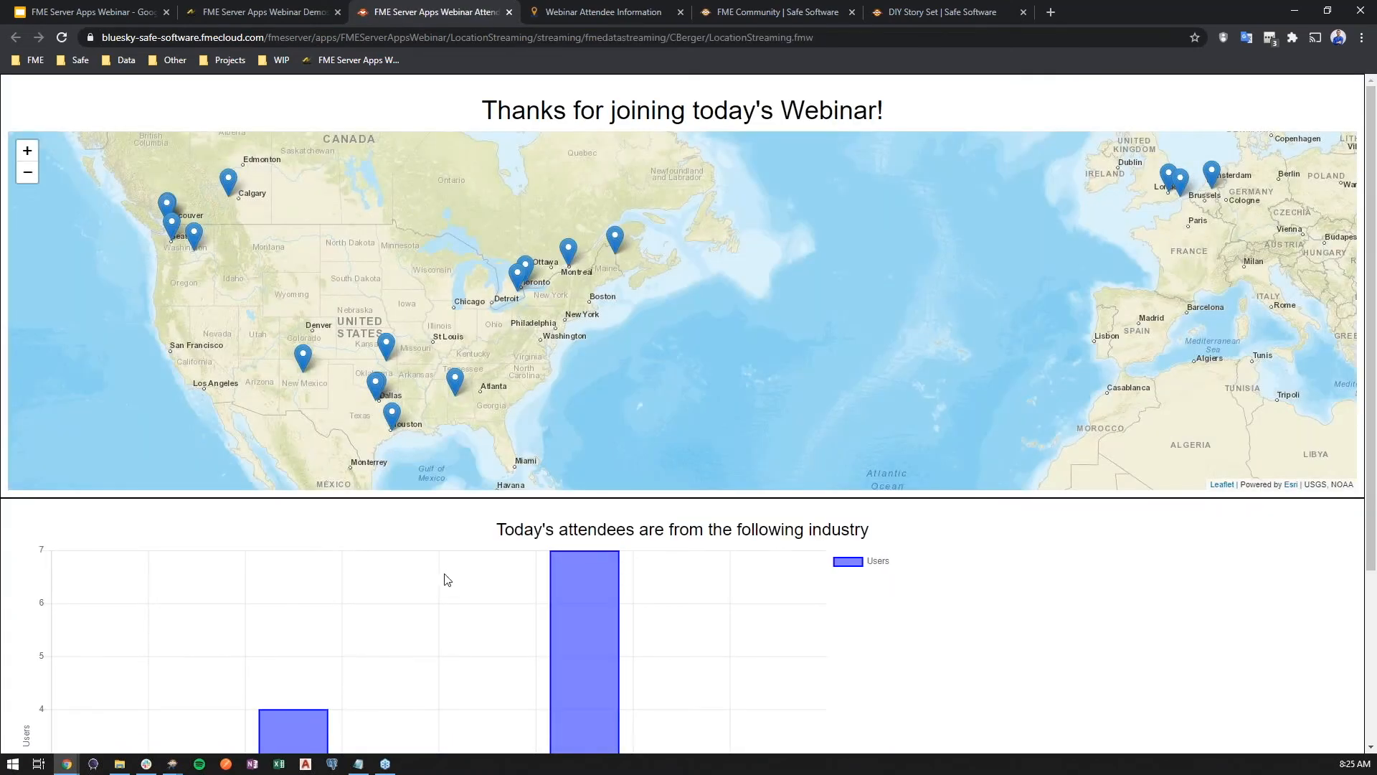
scroll(423, 577, "down", 3)
scroll(424, 577, "up", 3)
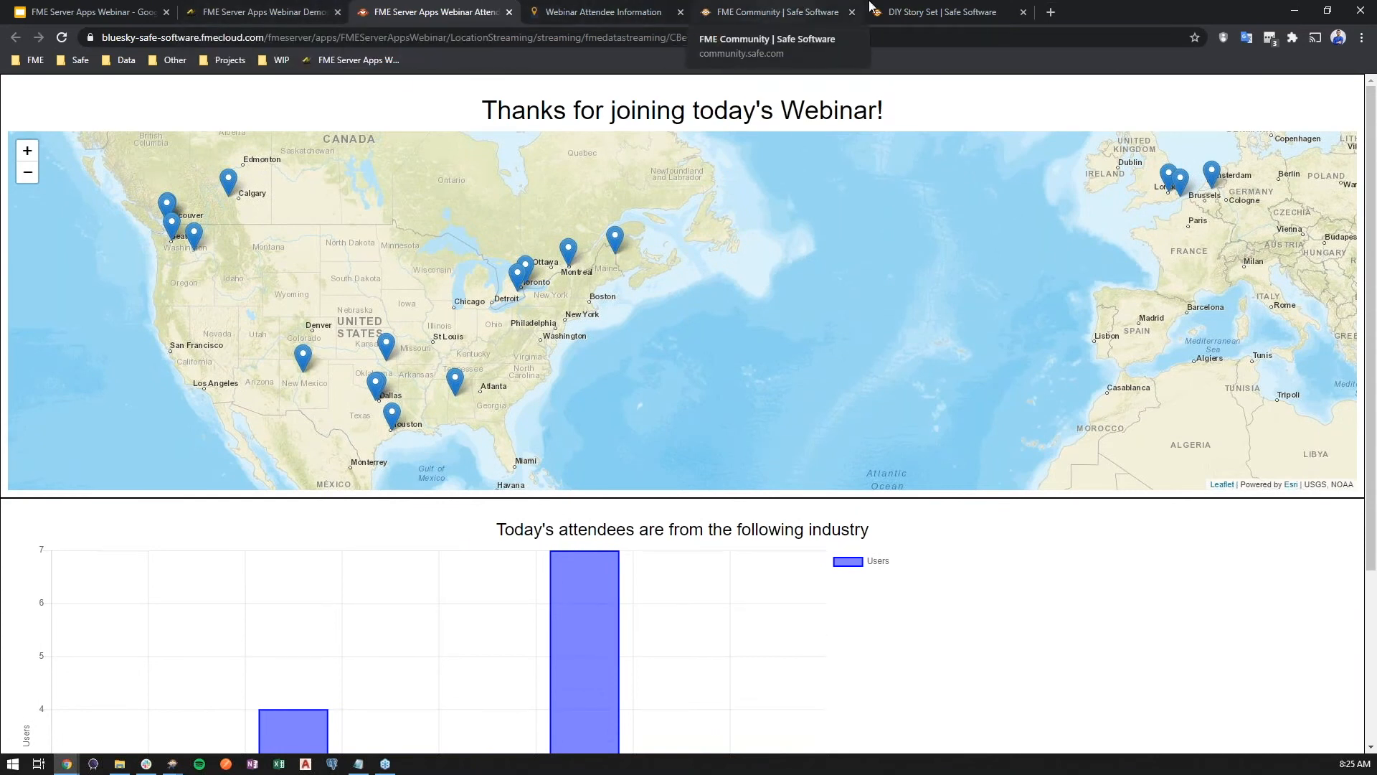
Open the FME Server home page in a new browser tab
left_click(259, 7)
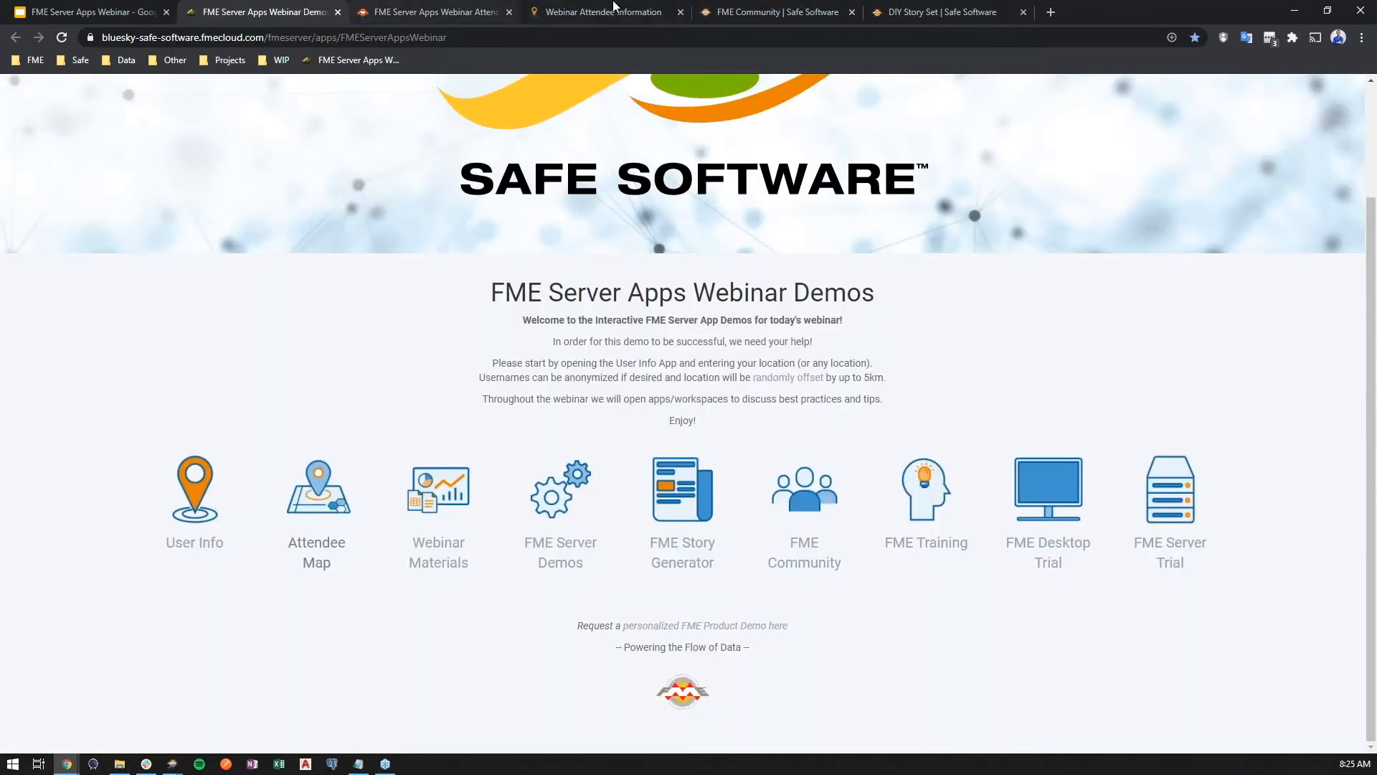
left_click(413, 7)
key("ctrl+t")
type("blue")
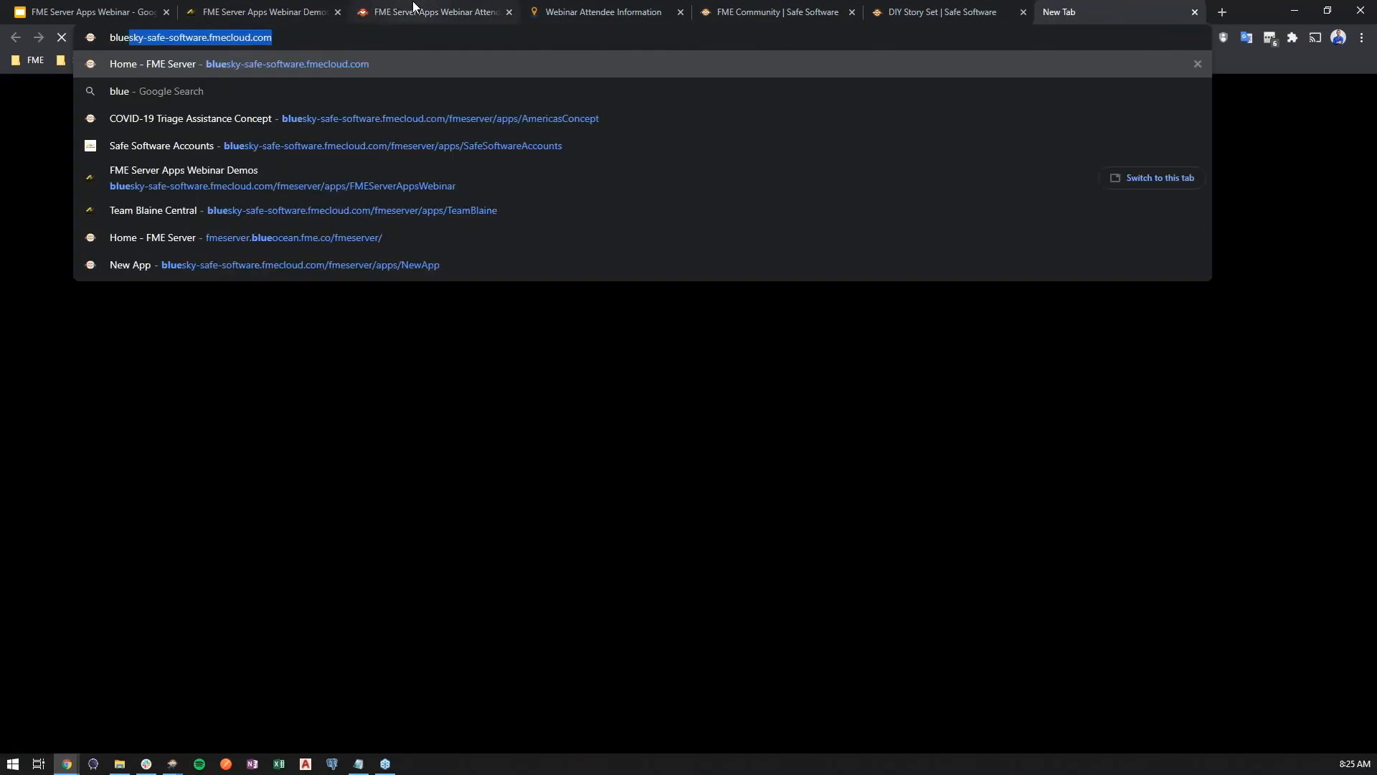
key("Return")
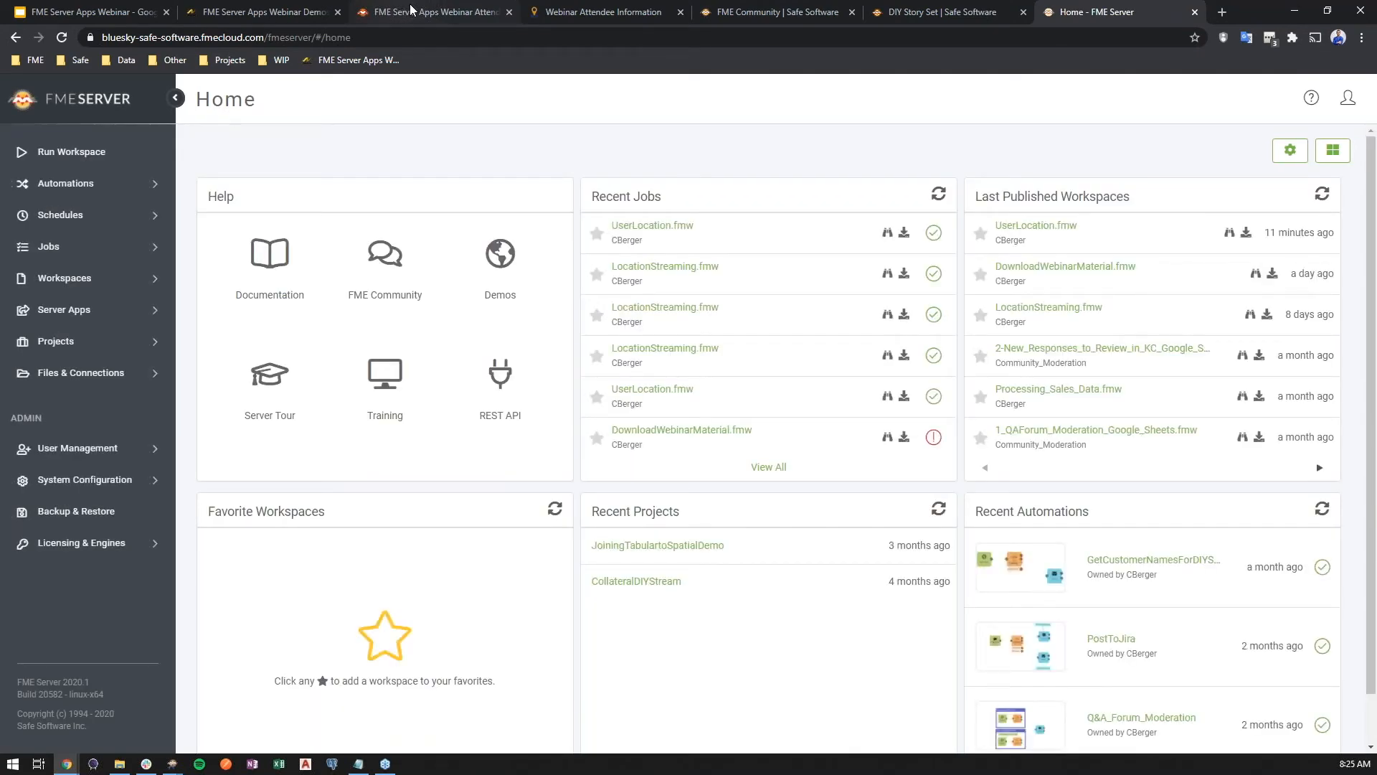
Show completed jobs filtered to source type Workspace Apps and source name UserLocation
left_click(121, 248)
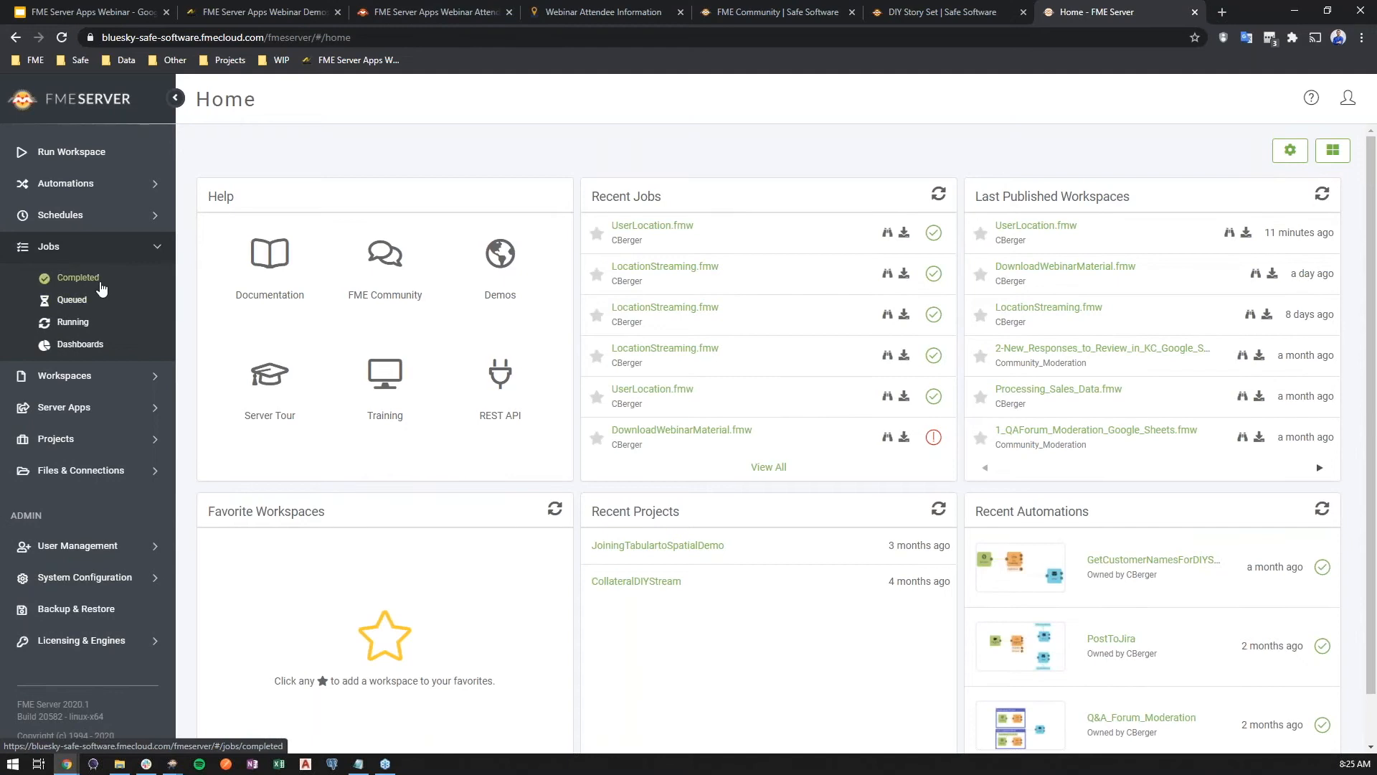
left_click(101, 287)
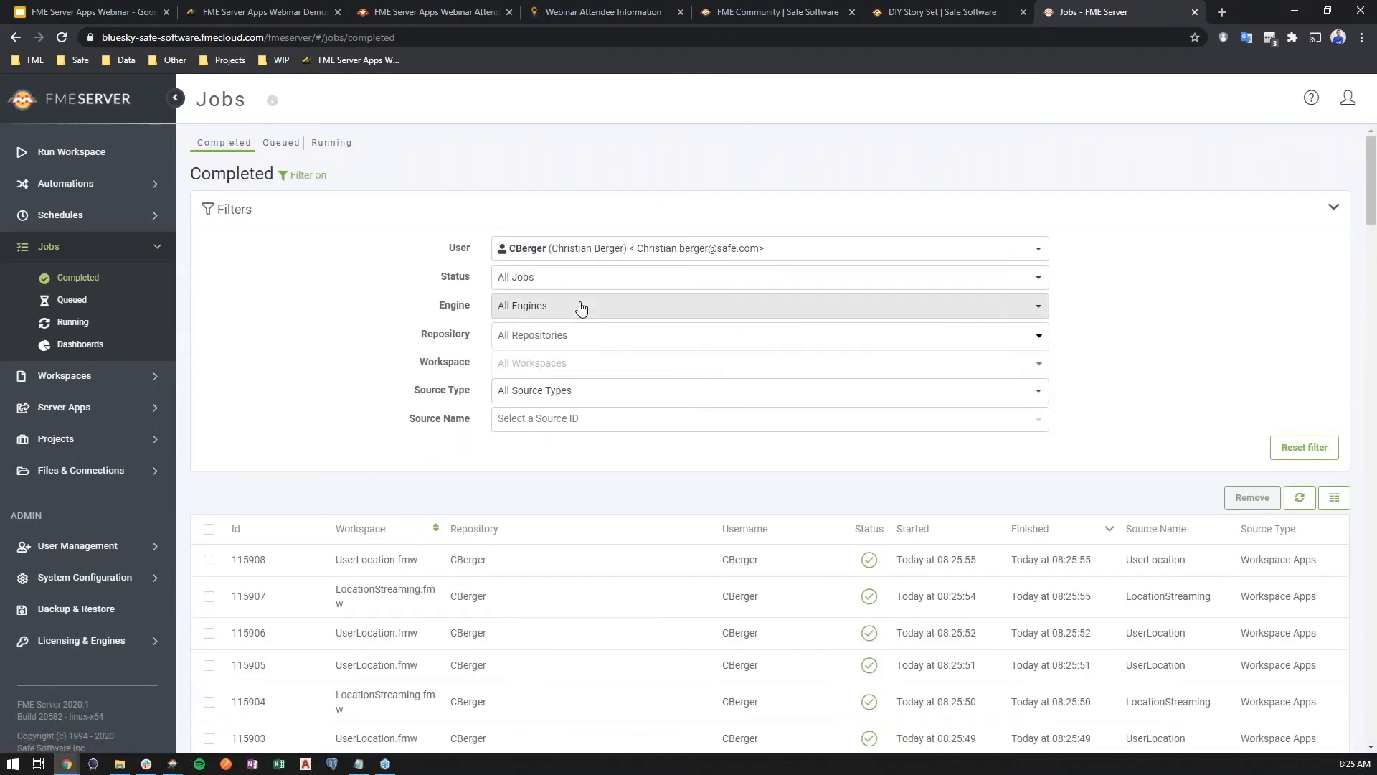
left_click(605, 399)
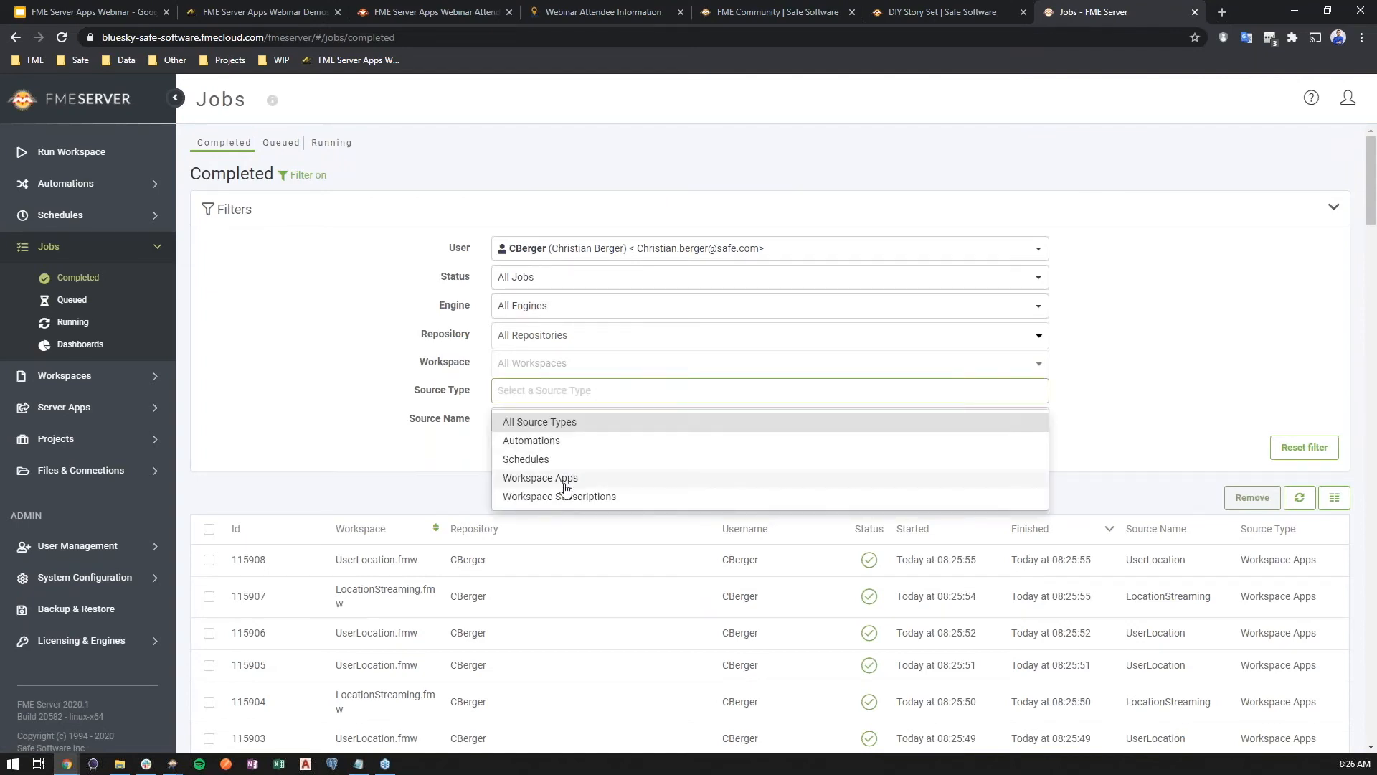
left_click(565, 479)
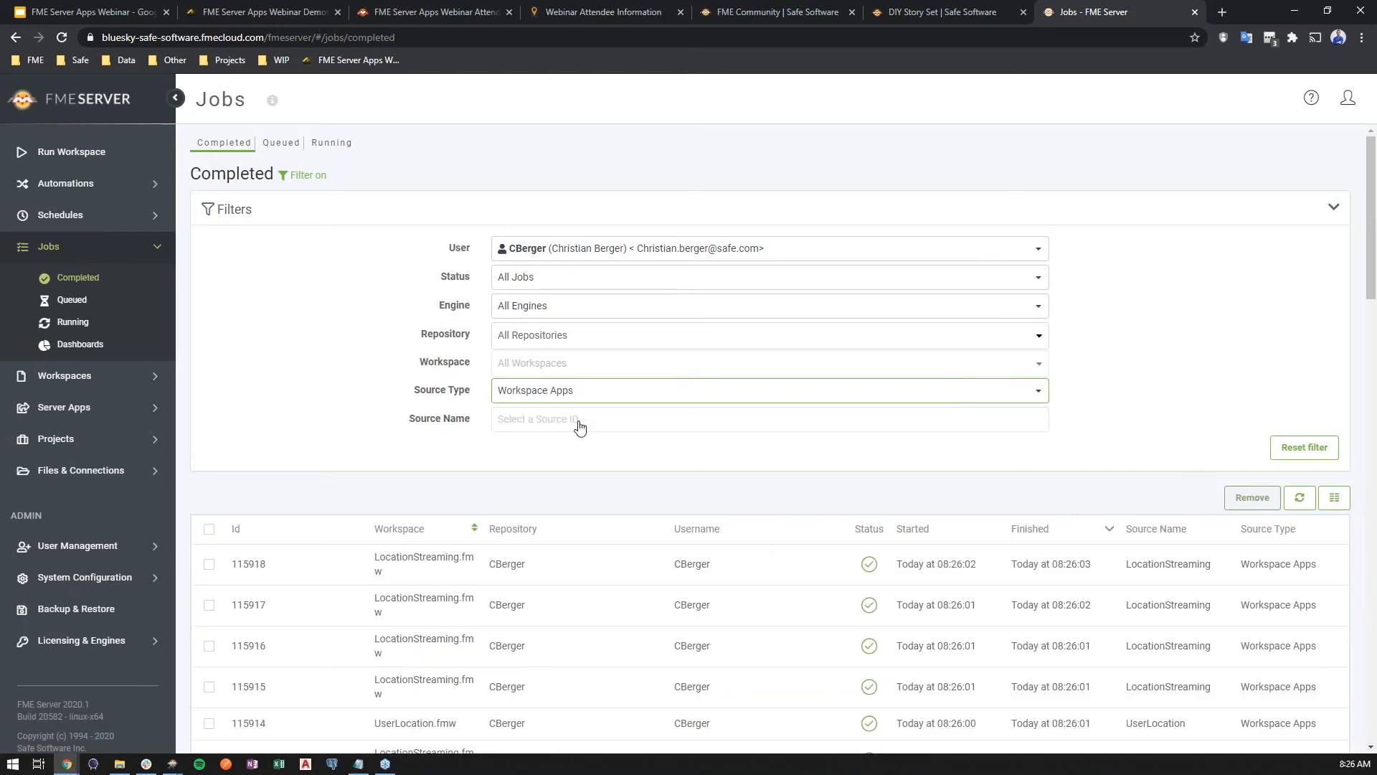
left_click(622, 417)
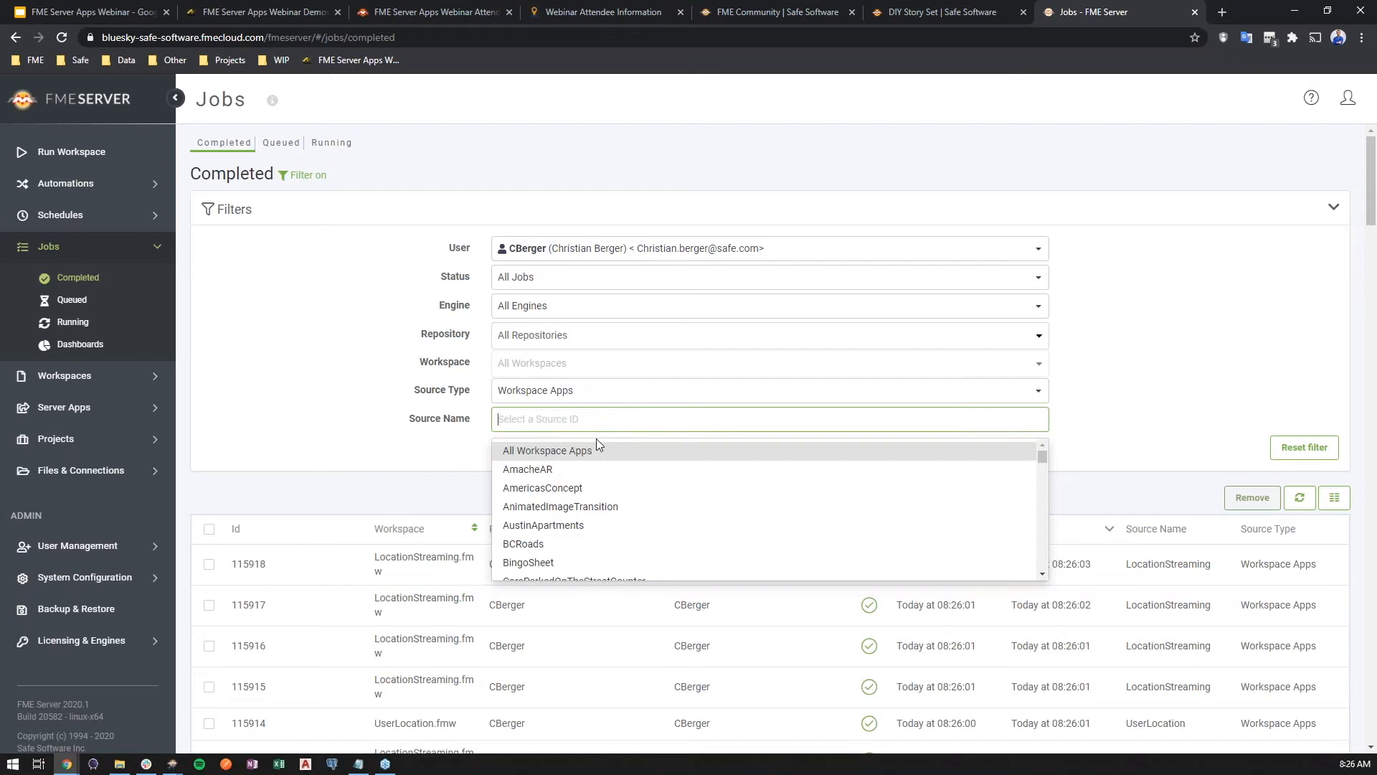
type("user")
left_click(571, 450)
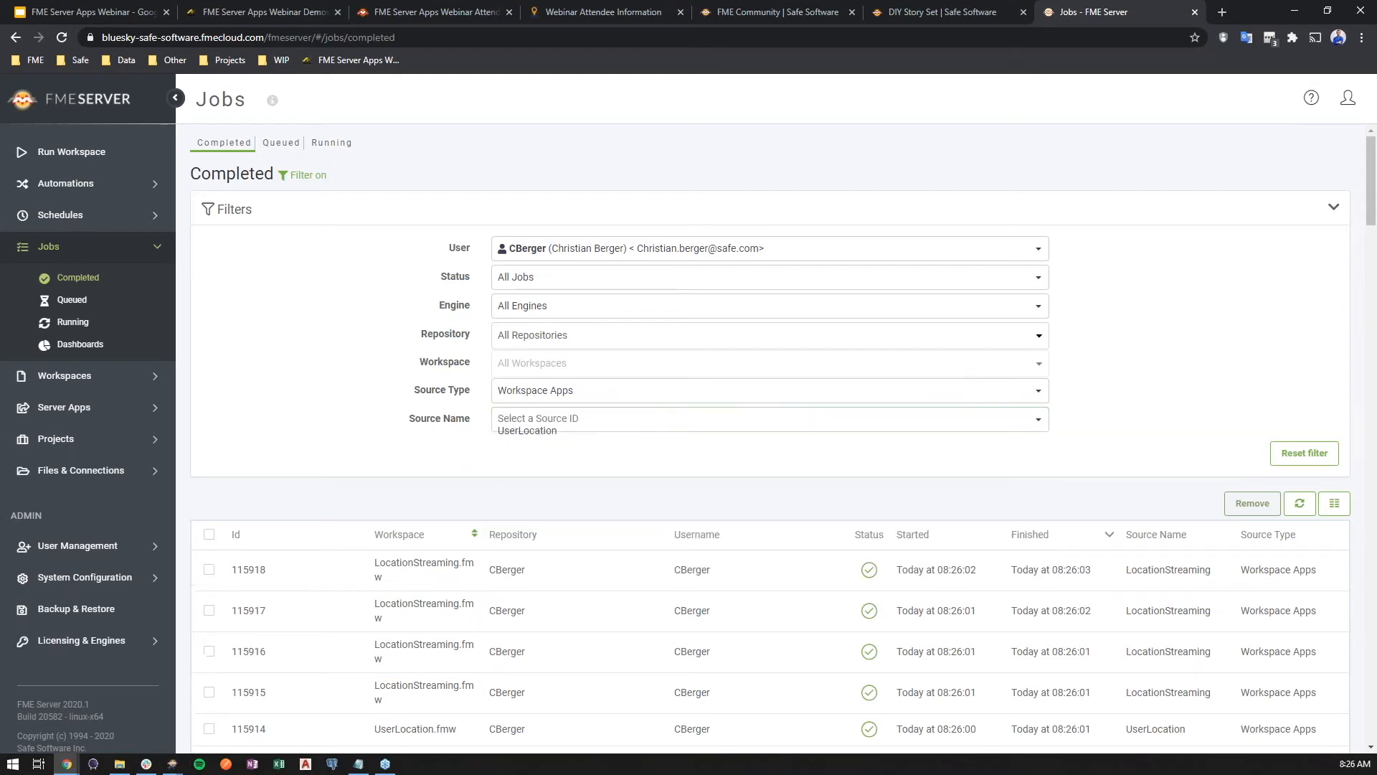
Refresh the filtered job list and review the latest UserLocation job runs
scroll(671, 468, "down", 1)
scroll(674, 469, "down", 1)
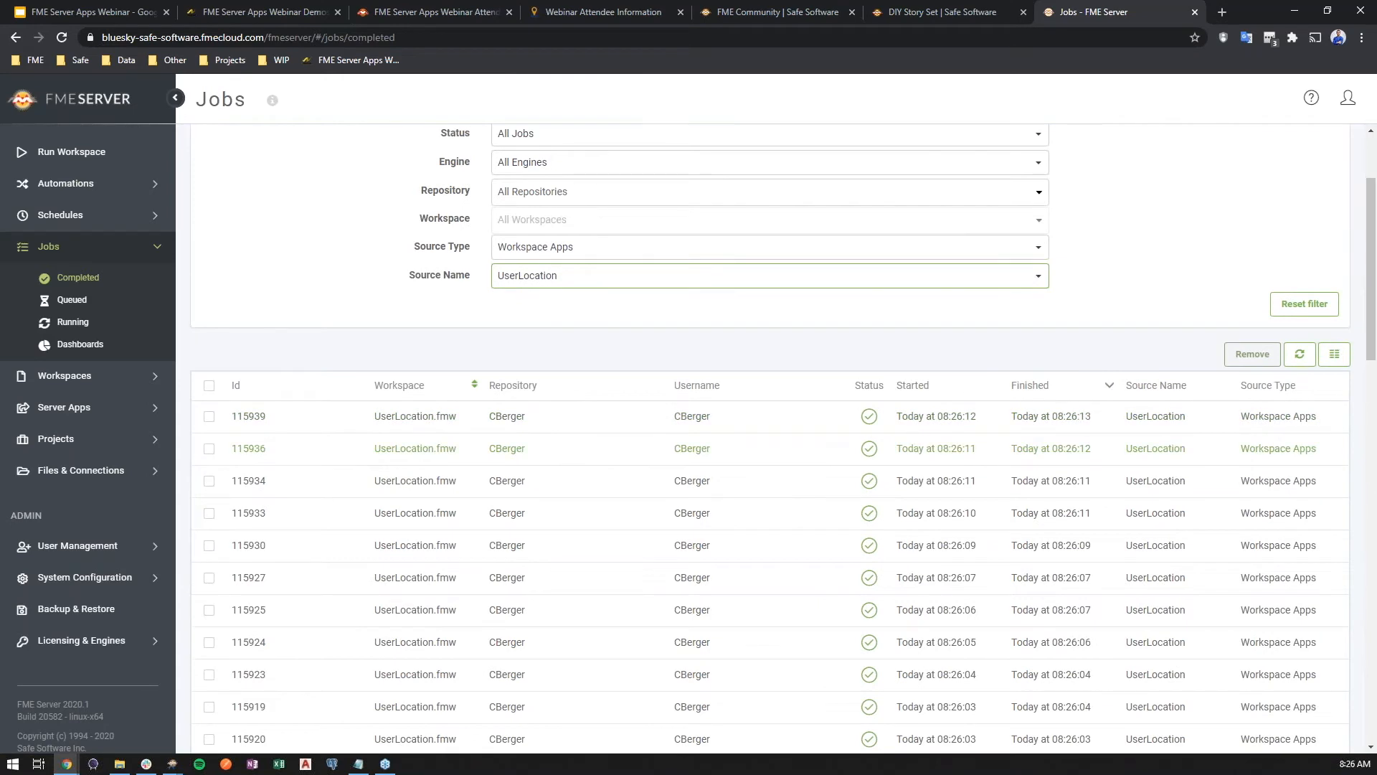
left_click(1300, 359)
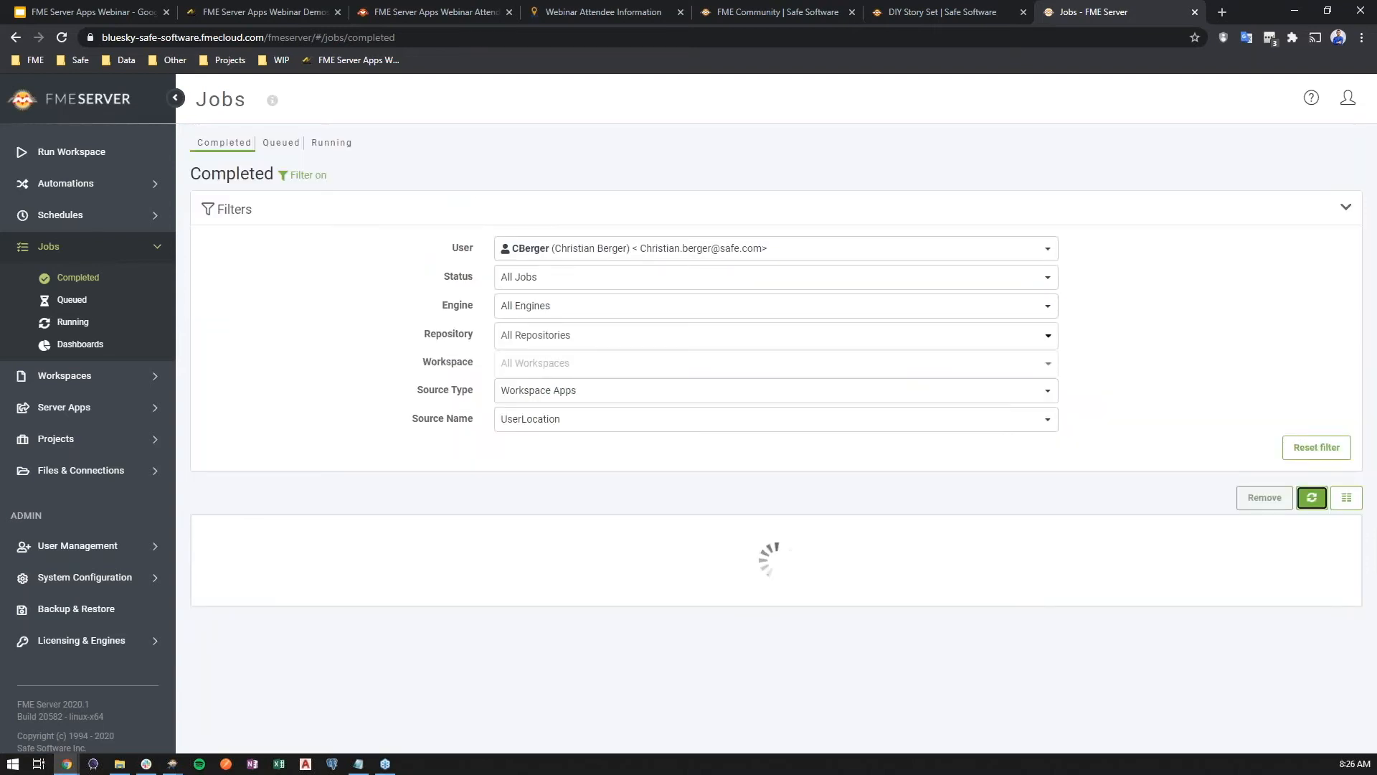
scroll(1100, 431, "down", 1)
scroll(1100, 430, "down", 2)
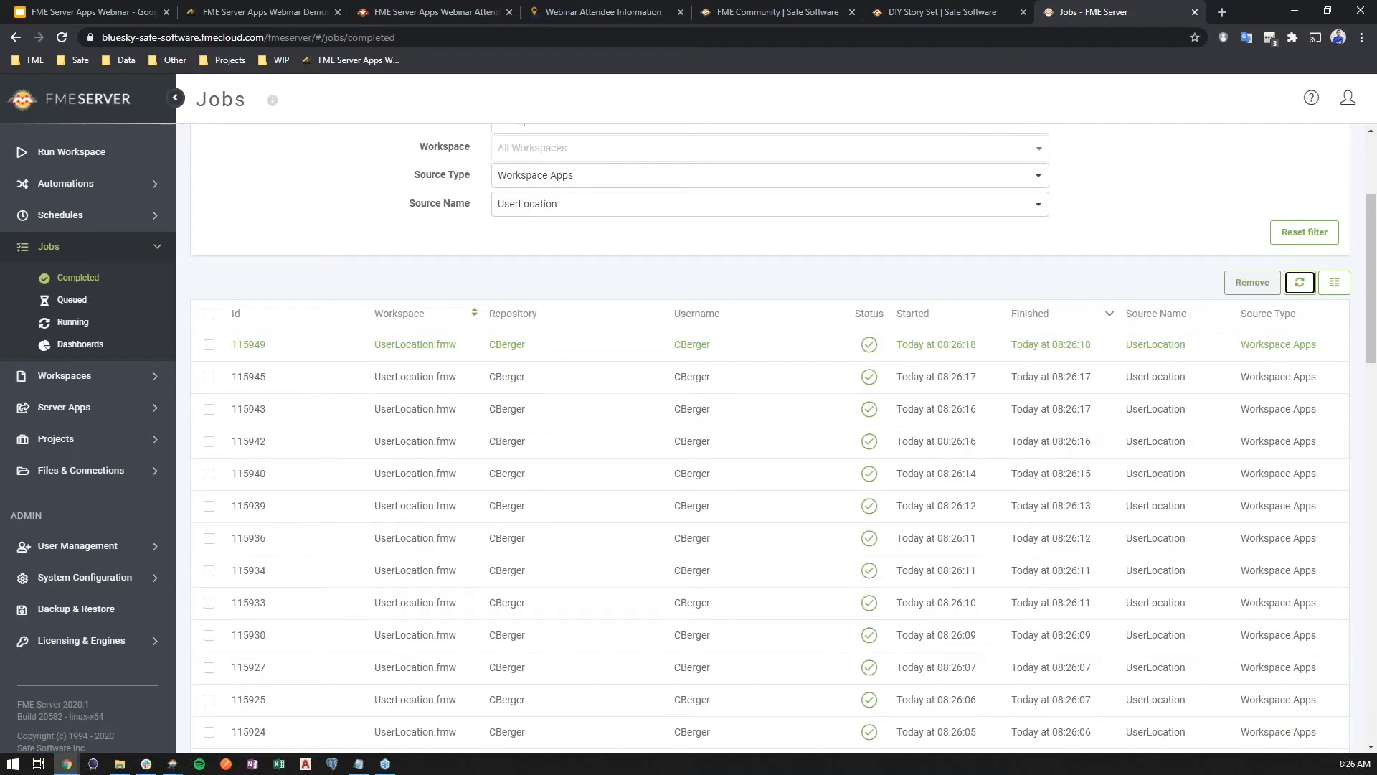
Switch to FME Workbench and start adding a new published user parameter of type Geometry
left_click(172, 763)
left_click(143, 740)
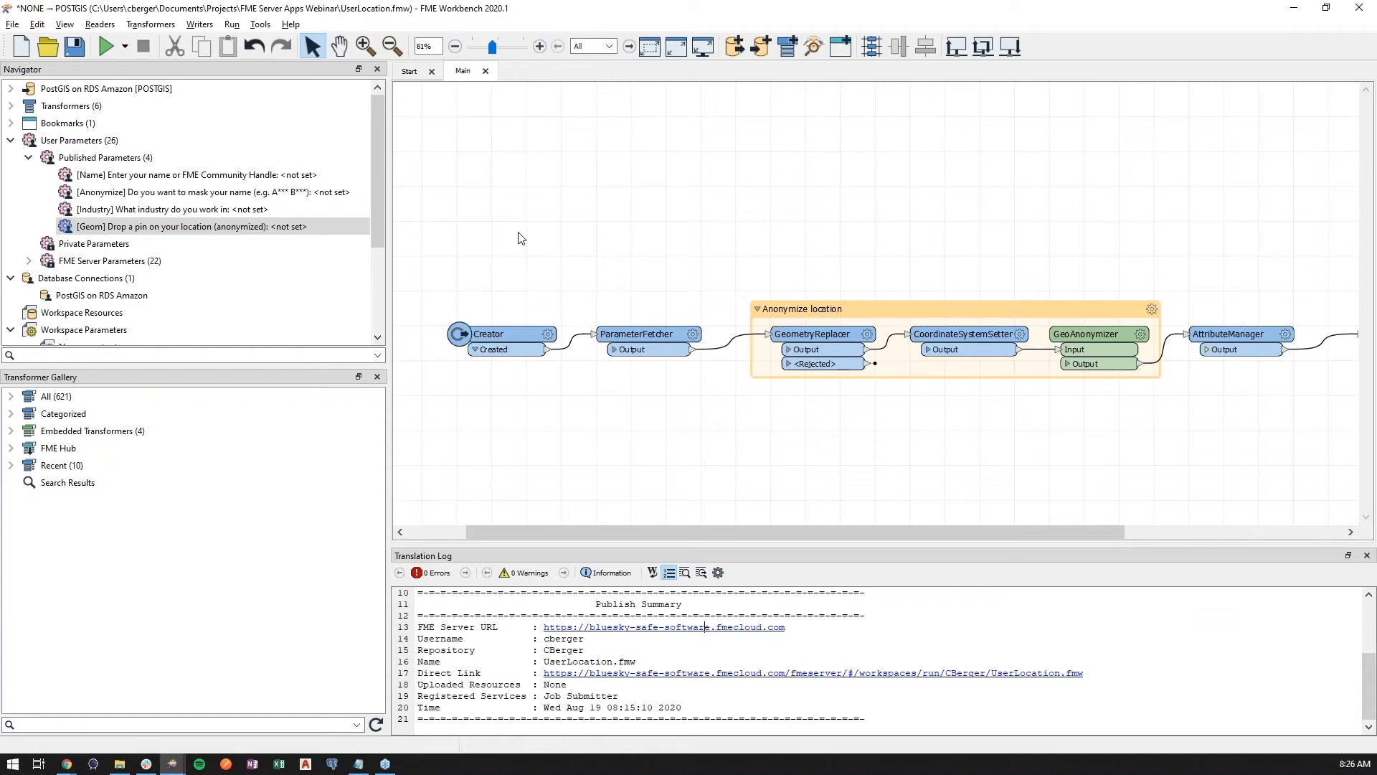
right_click(142, 157)
left_click(144, 172)
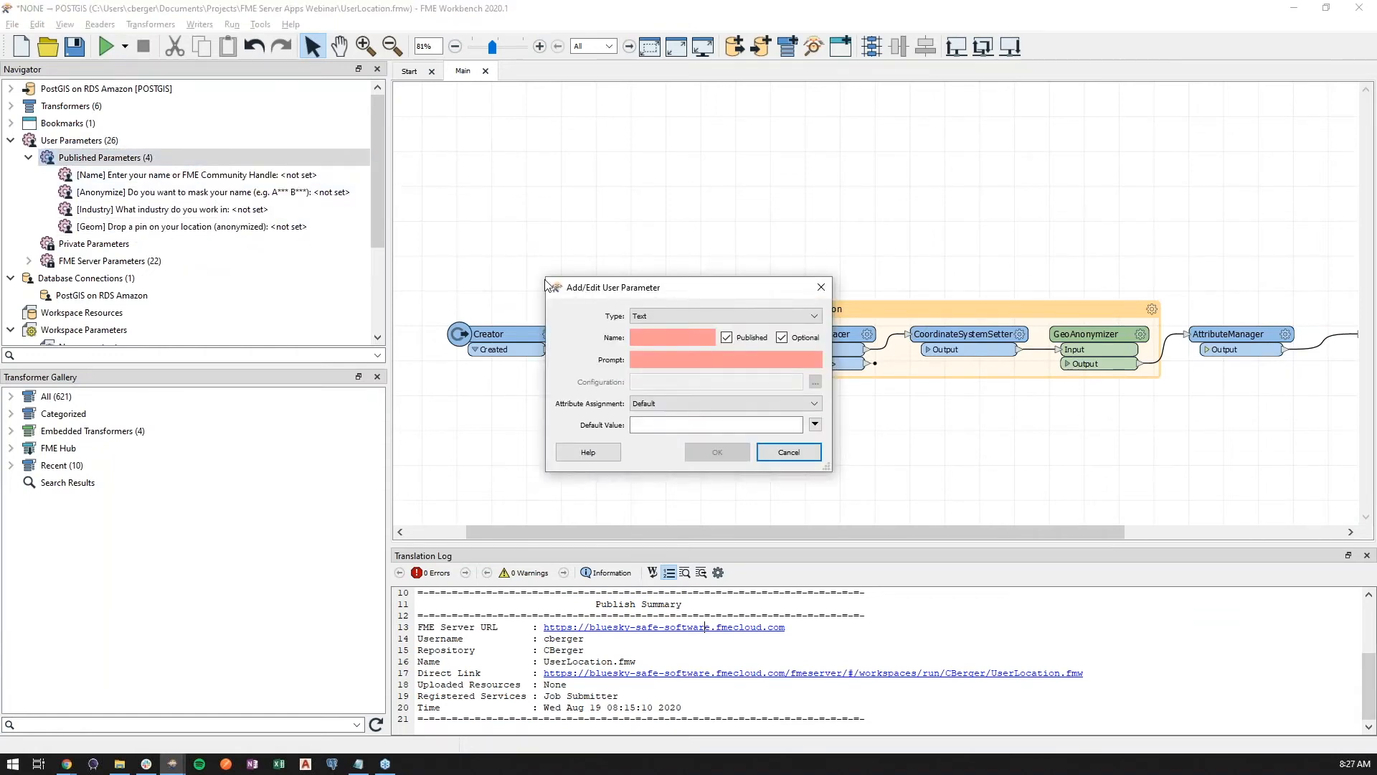
left_click(685, 316)
left_click(692, 362)
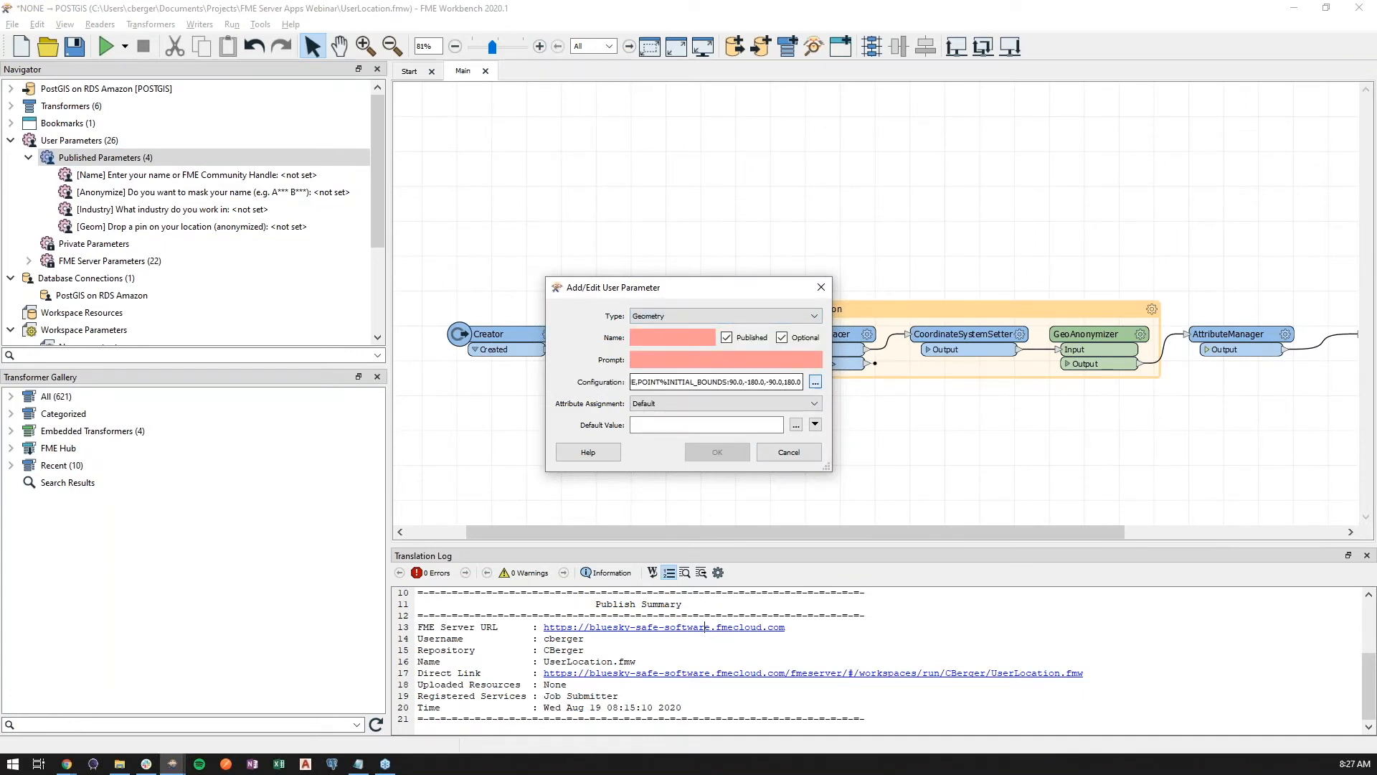
Restrict the geometry parameter's allowed geometry types to Box only
left_click(815, 381)
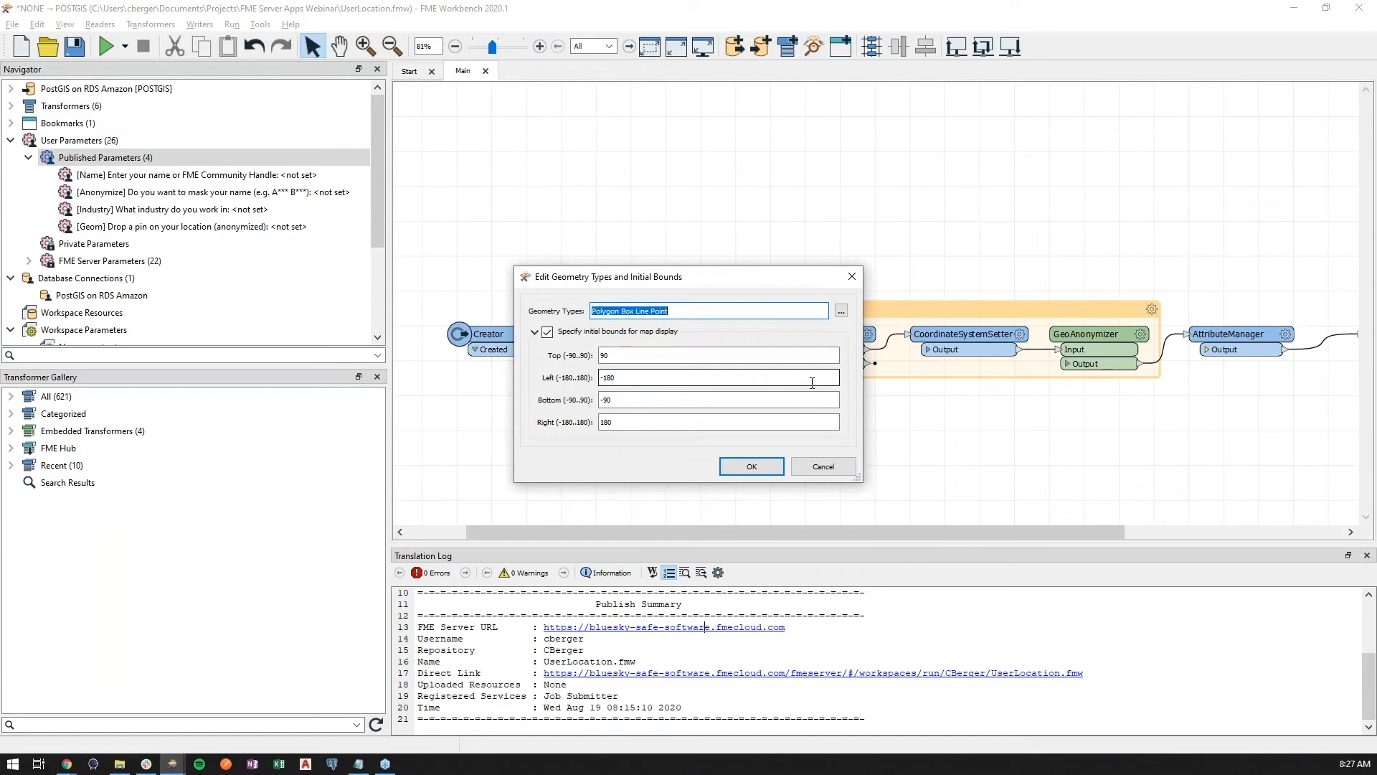
left_click(842, 311)
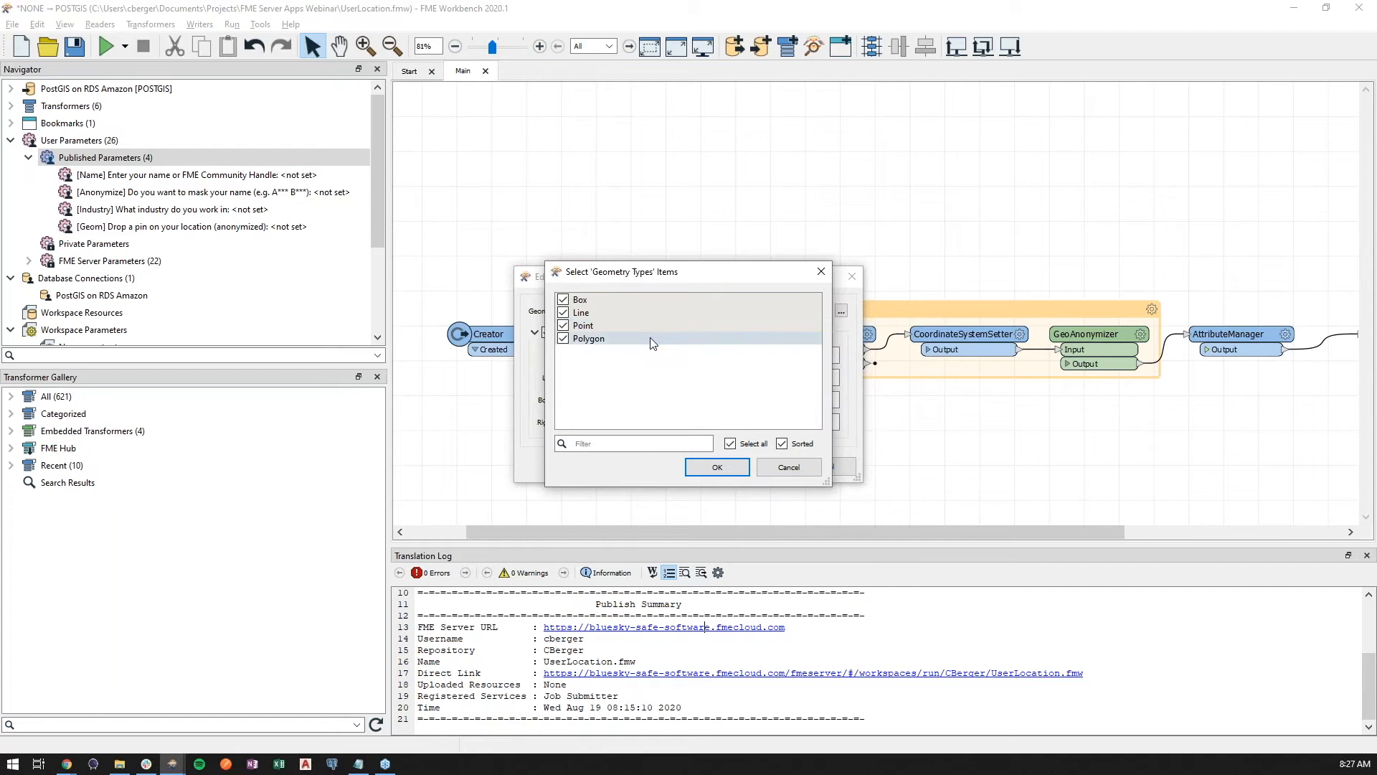
left_click(563, 338)
left_click(563, 325)
left_click(563, 312)
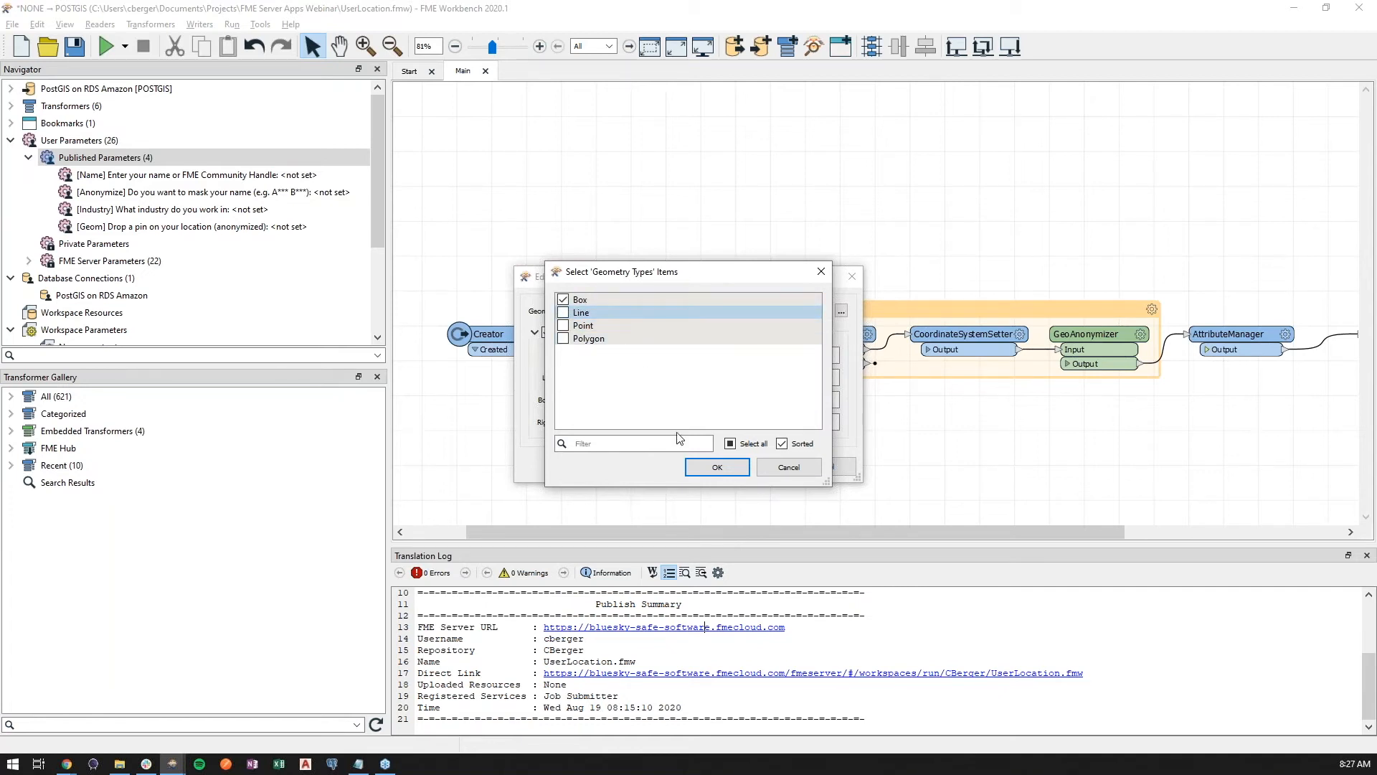
left_click(717, 467)
Accept the geometry types and initial map bounds, then cancel adding the parameter
left_click(647, 396)
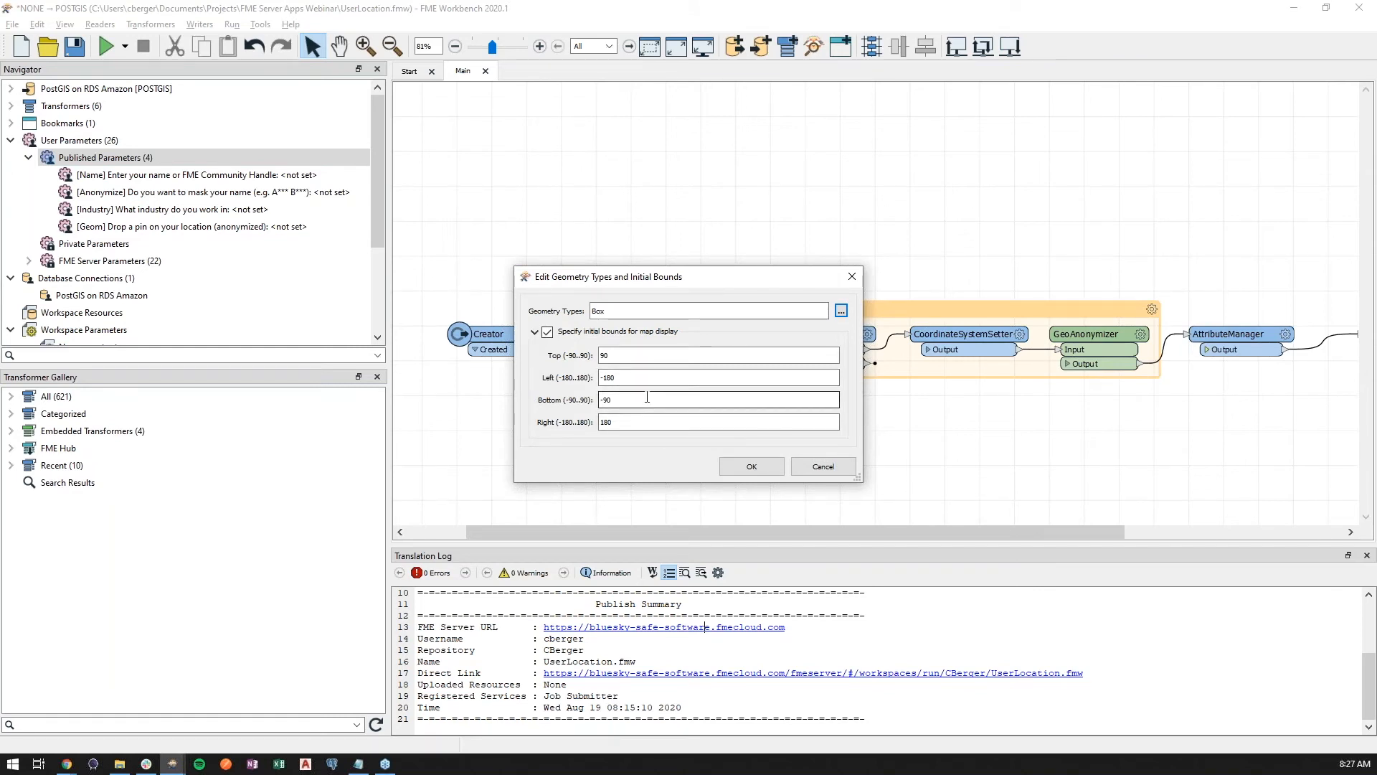
left_click(643, 359)
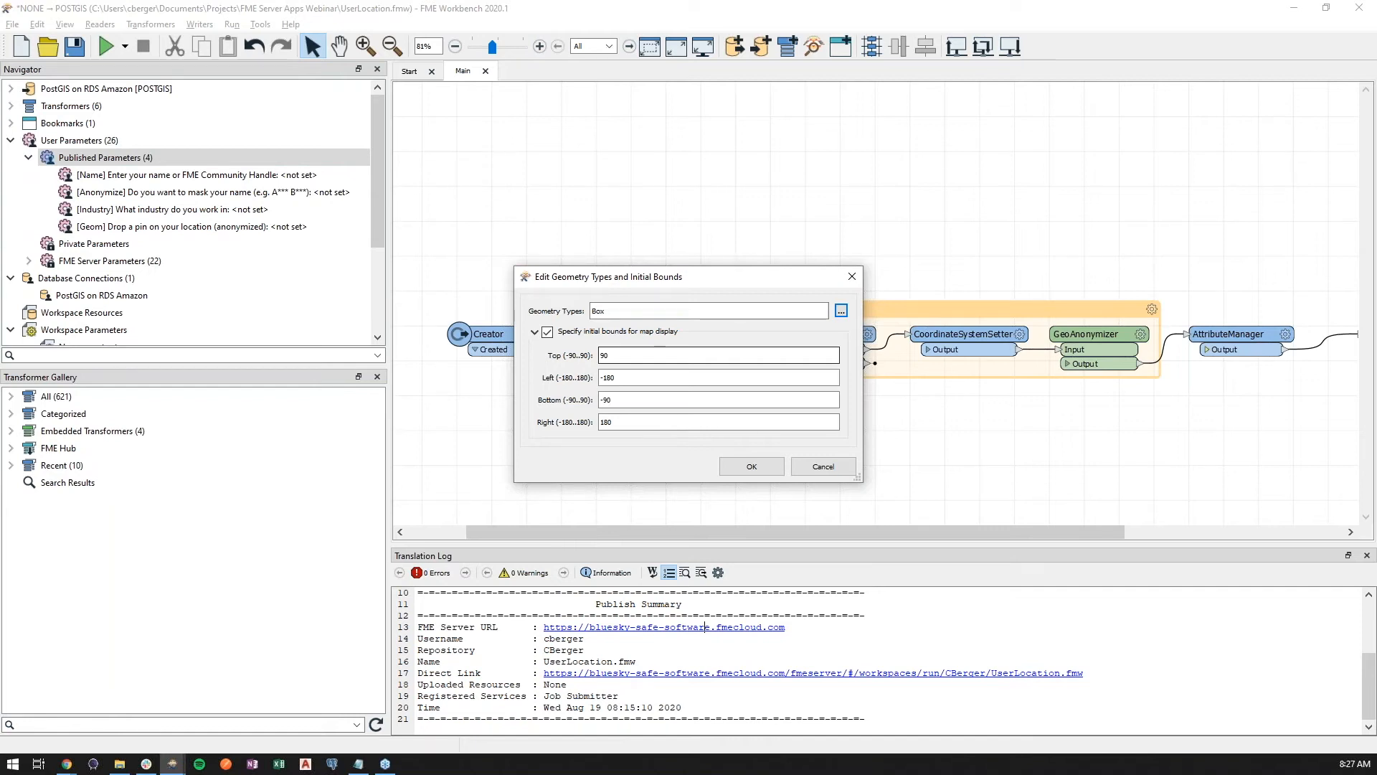
left_click(760, 463)
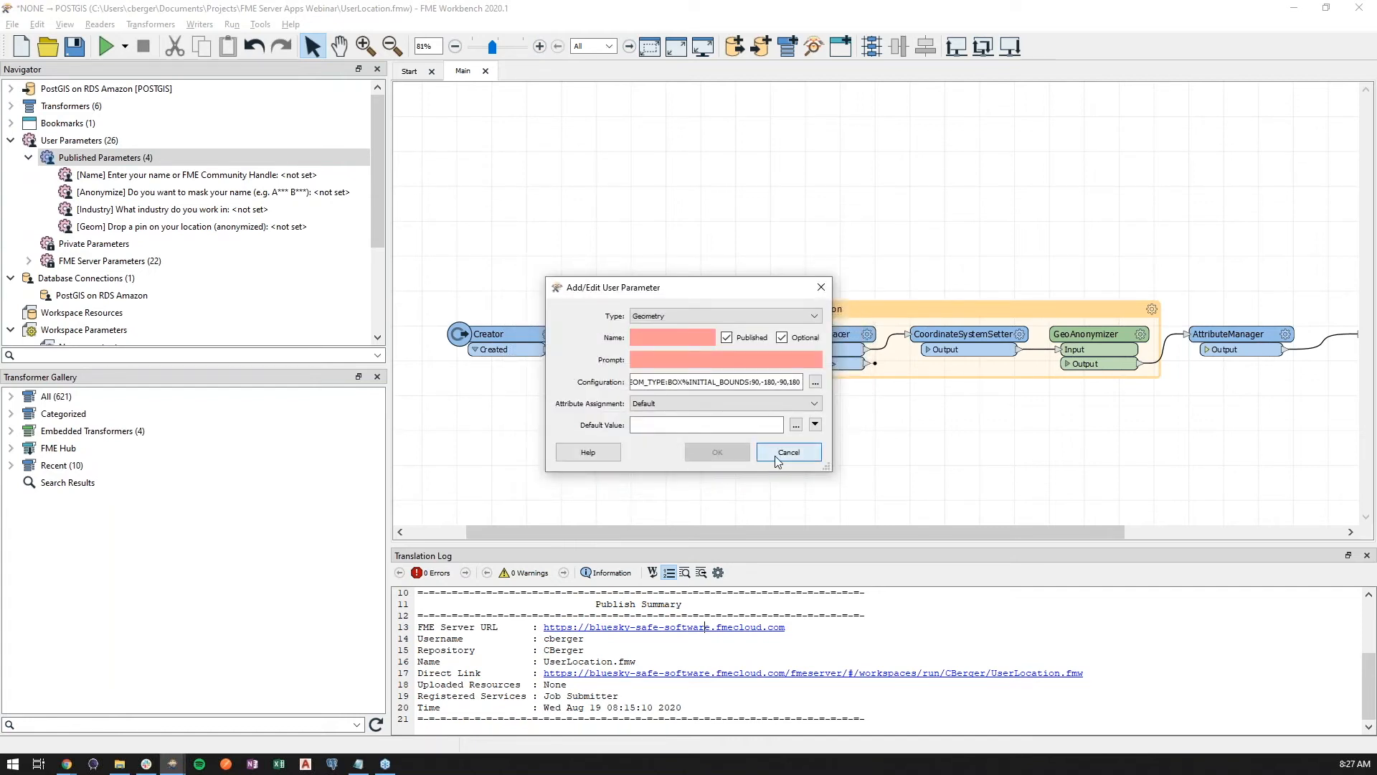
left_click(779, 455)
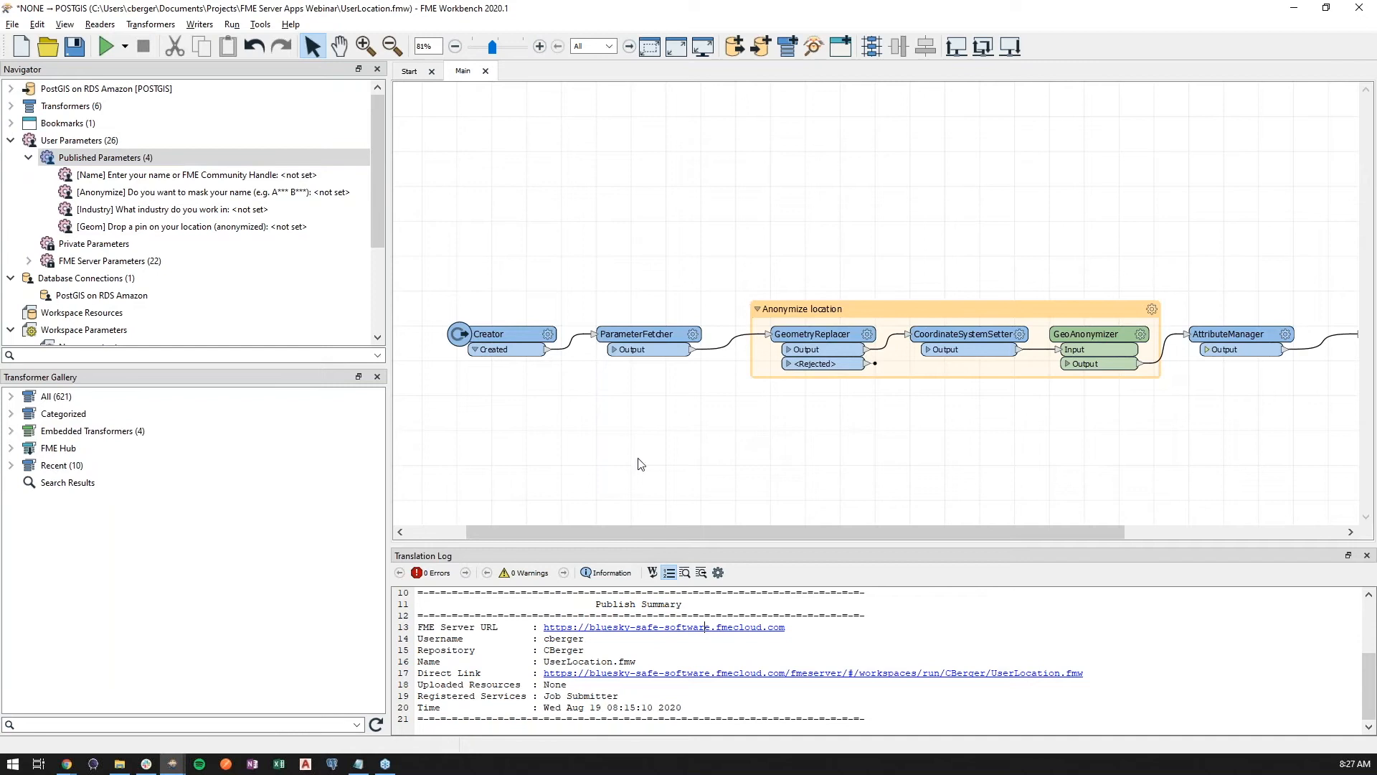
Return to the Jobs page, refresh the completed job list and scroll through all UserLocation job runs
left_click(68, 764)
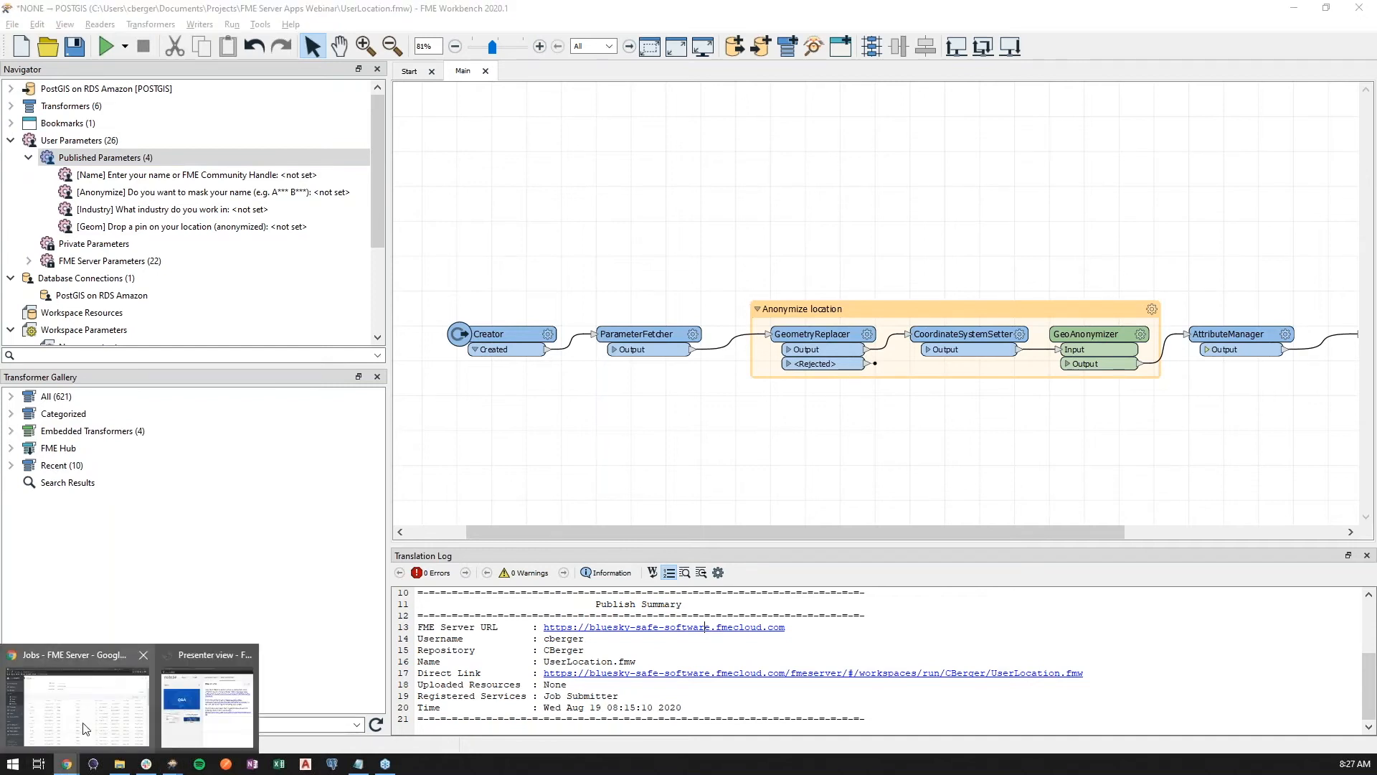
left_click(79, 700)
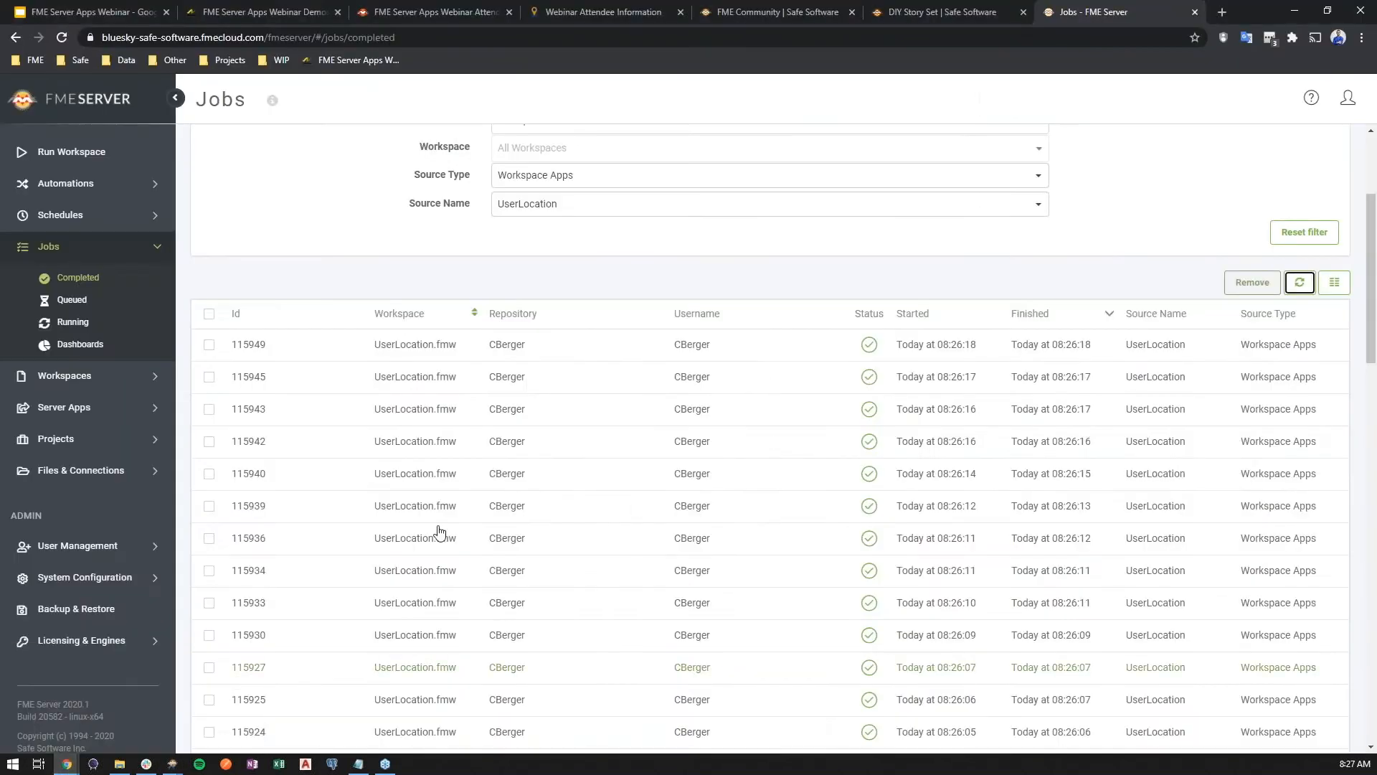
left_click(1299, 282)
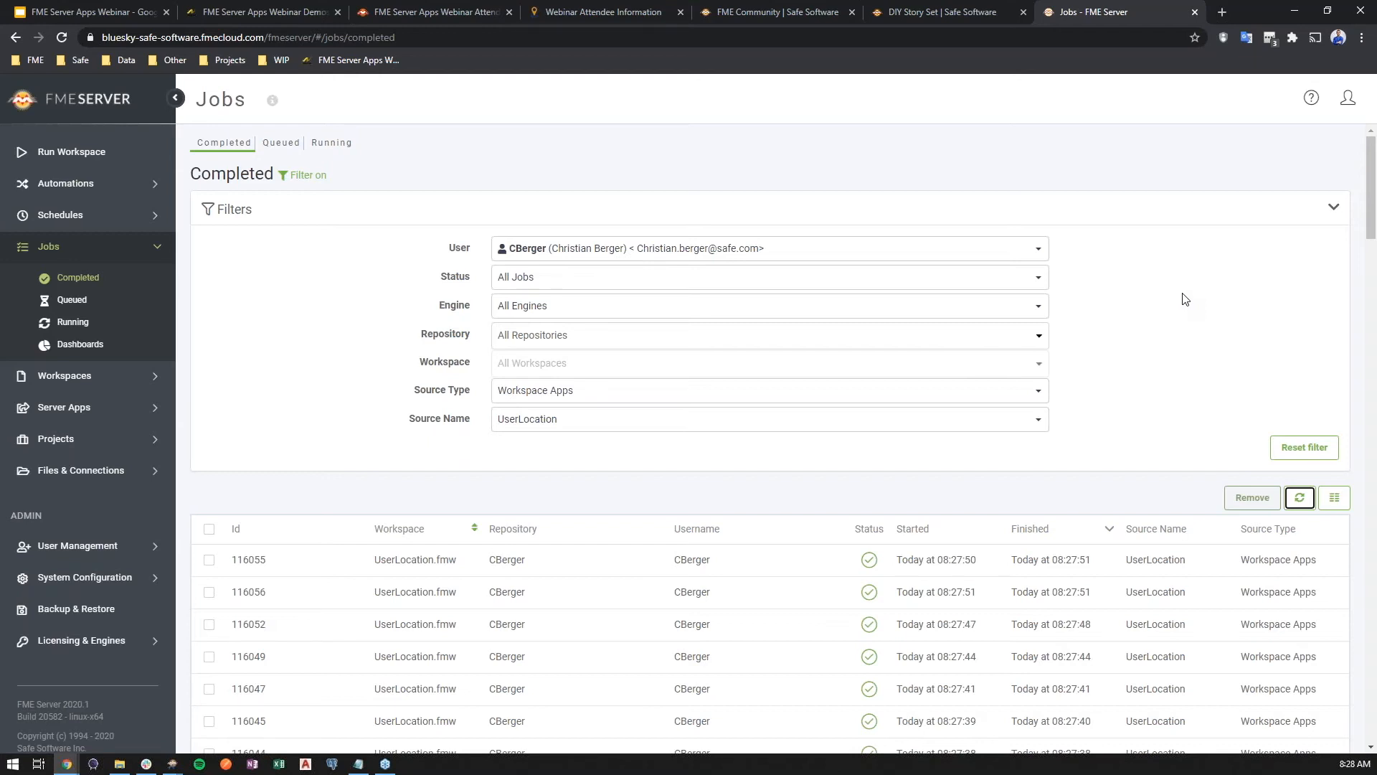
left_click(1301, 500)
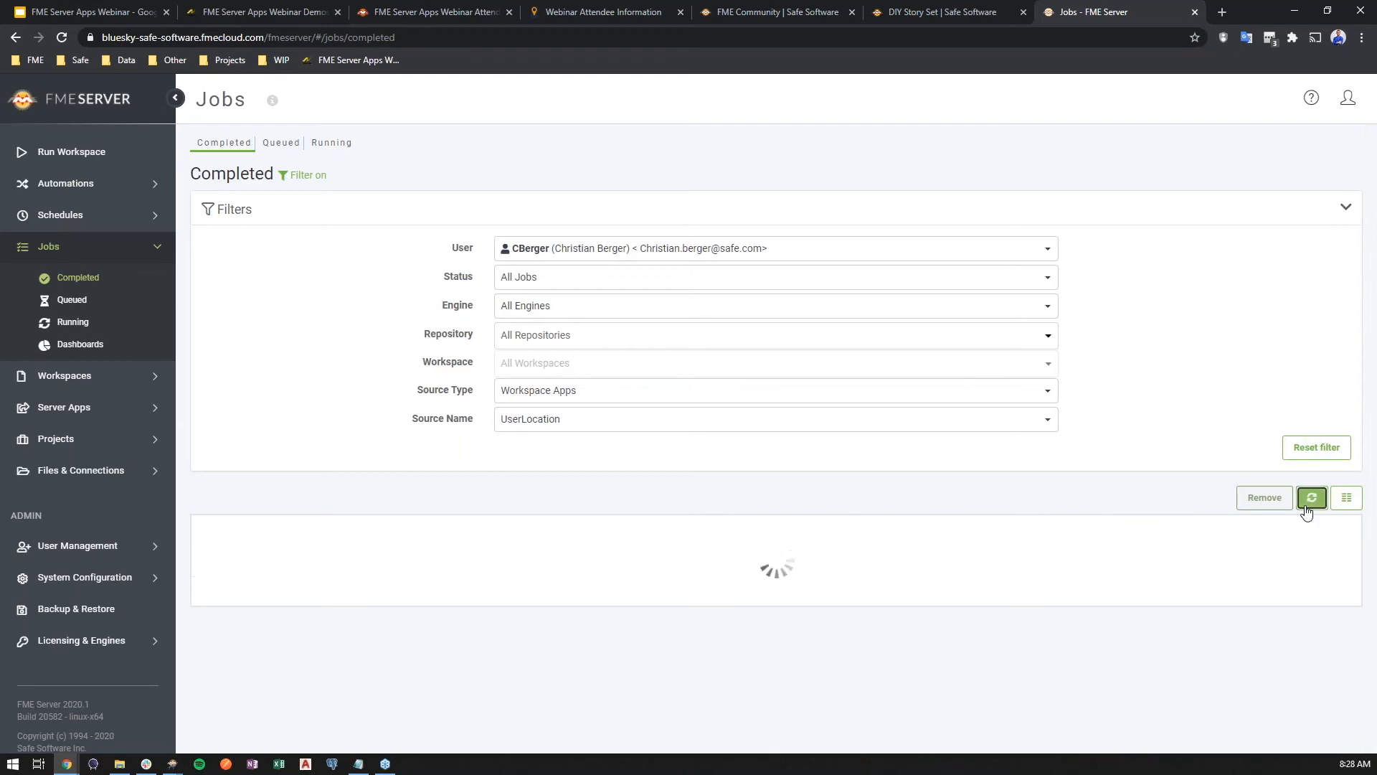
scroll(1332, 530, "down", 3)
mouse_move(1375, 210)
left_mouse_down()
mouse_move(1376, 418)
mouse_move(1374, 206)
left_mouse_up()
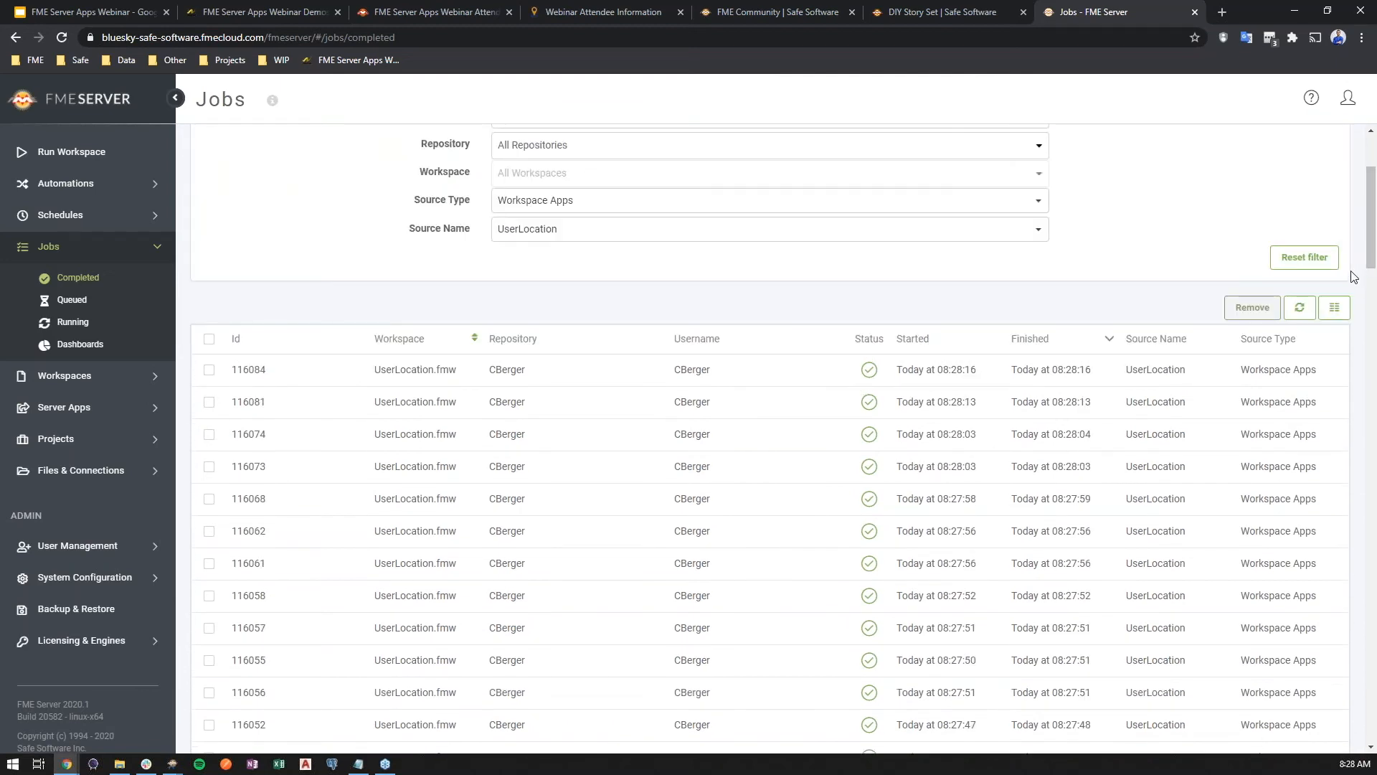
scroll(1328, 329, "down", 1)
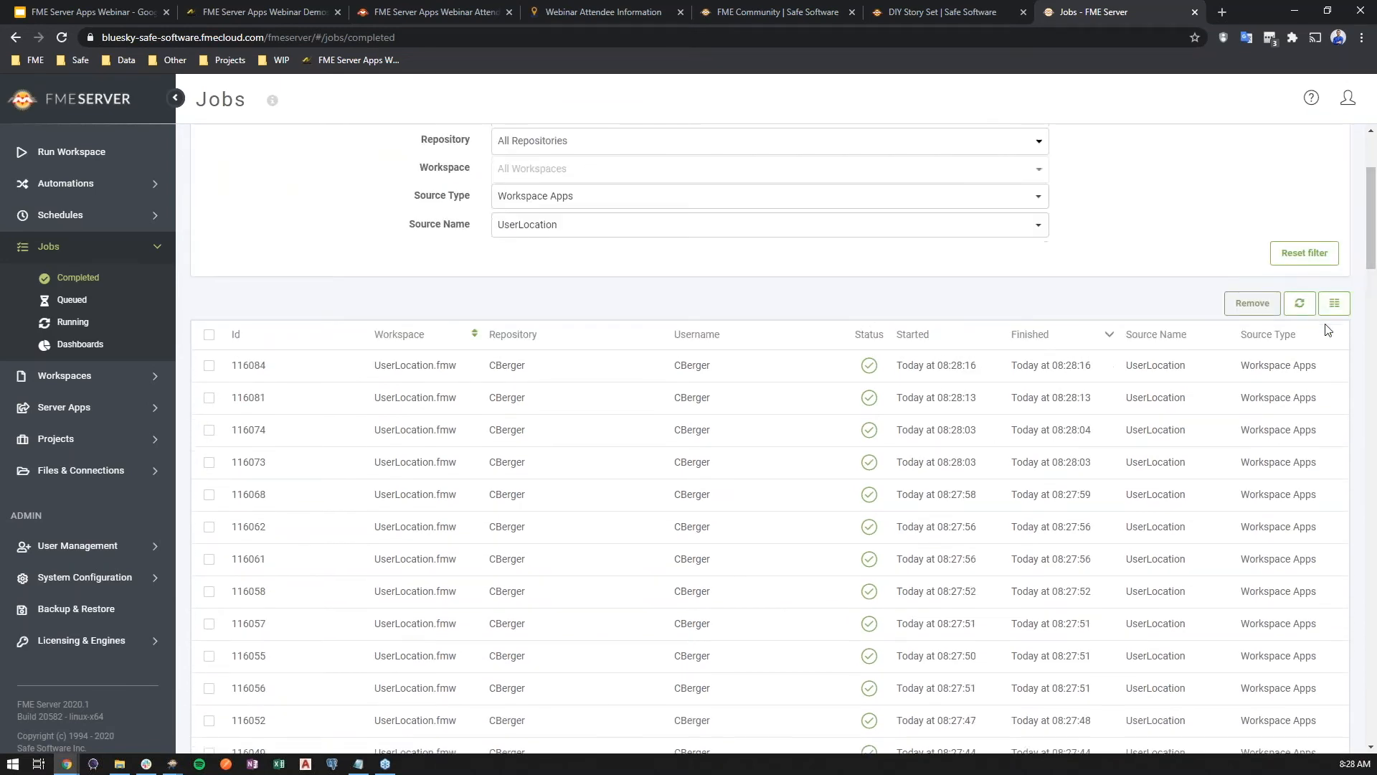
left_click_drag(1375, 272, 1374, 720)
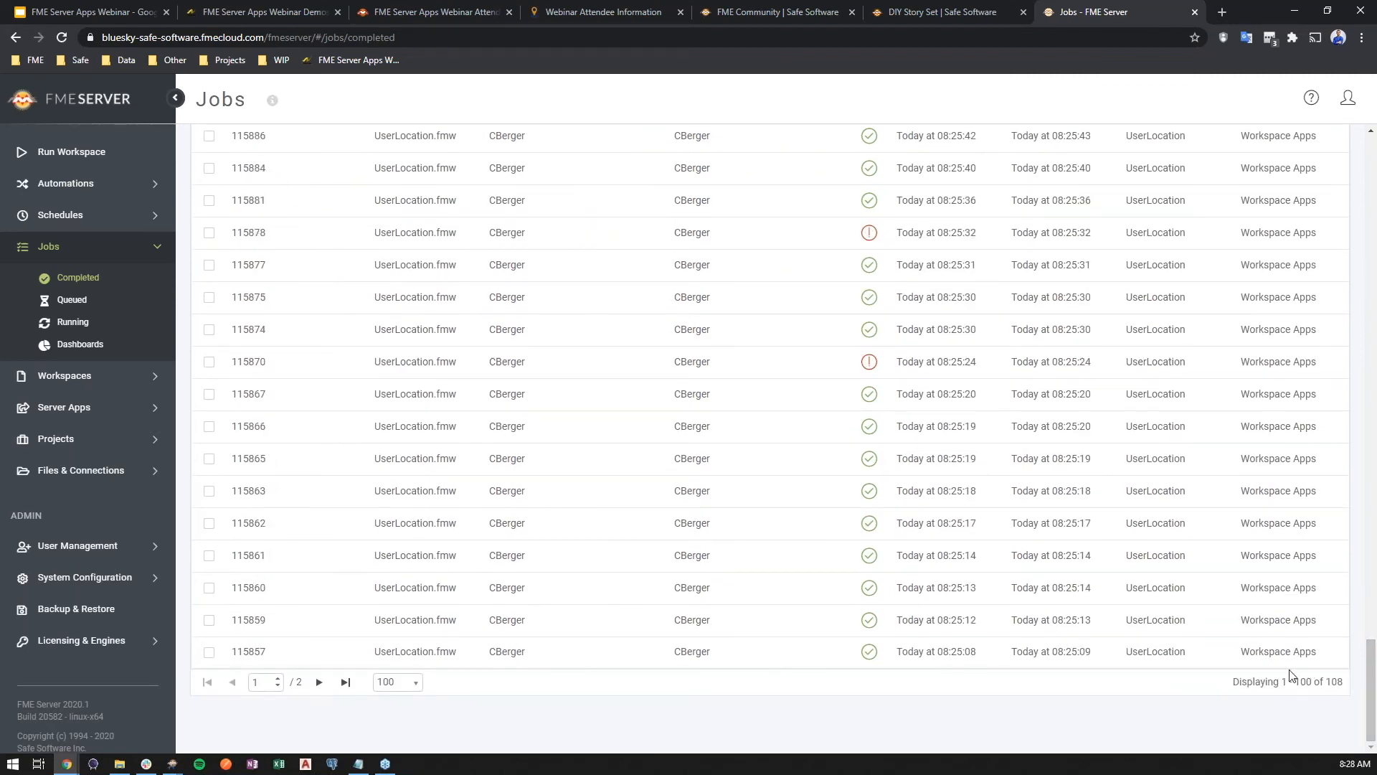
left_click_drag(1371, 692, 1362, 144)
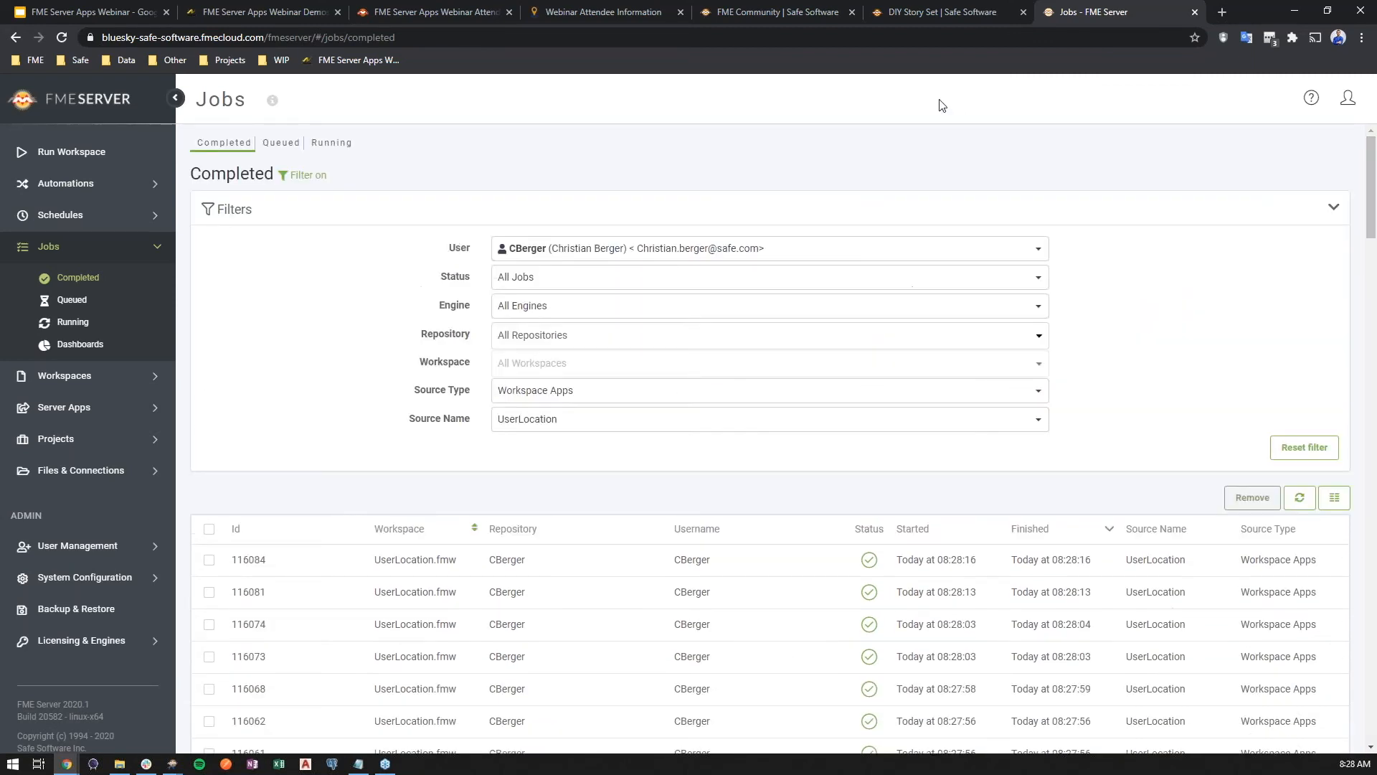
Close the Workspace App tab and the previously opened Attendee Map tab
left_click(625, 8)
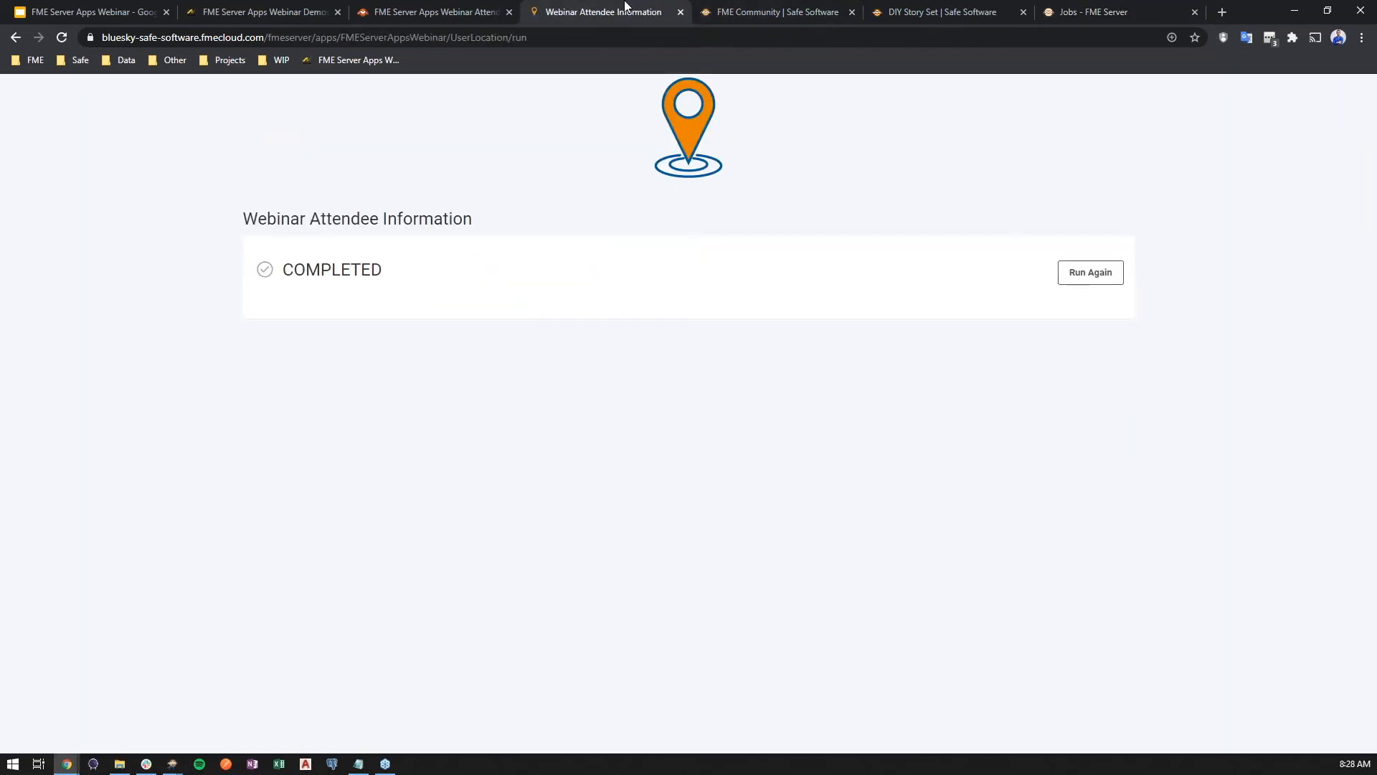
key("ctrl+w")
left_click(410, 9)
left_click(281, 9)
middle_click(363, 8)
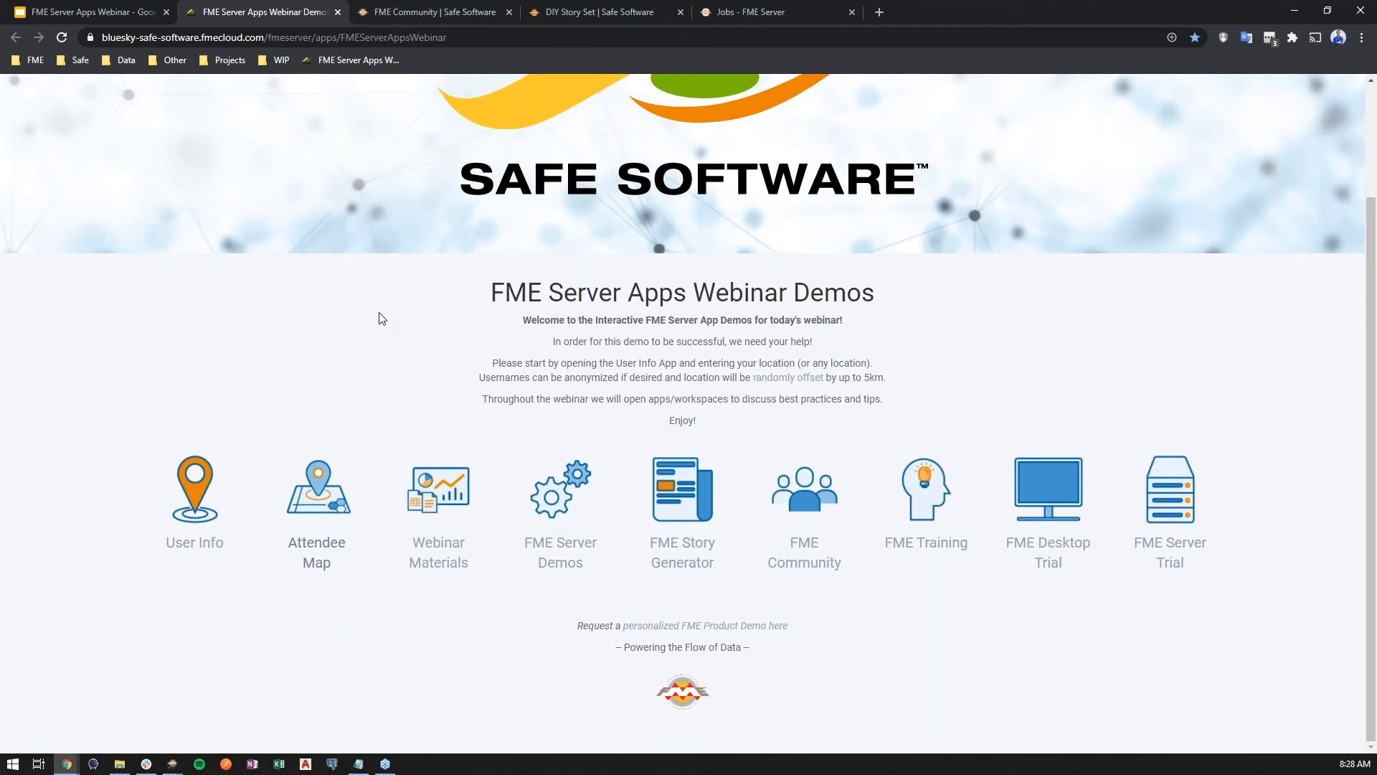
Reopen the Attendee Map from the demos page and examine the updated attendee locations and industry chart
scroll(336, 339, "up", 2)
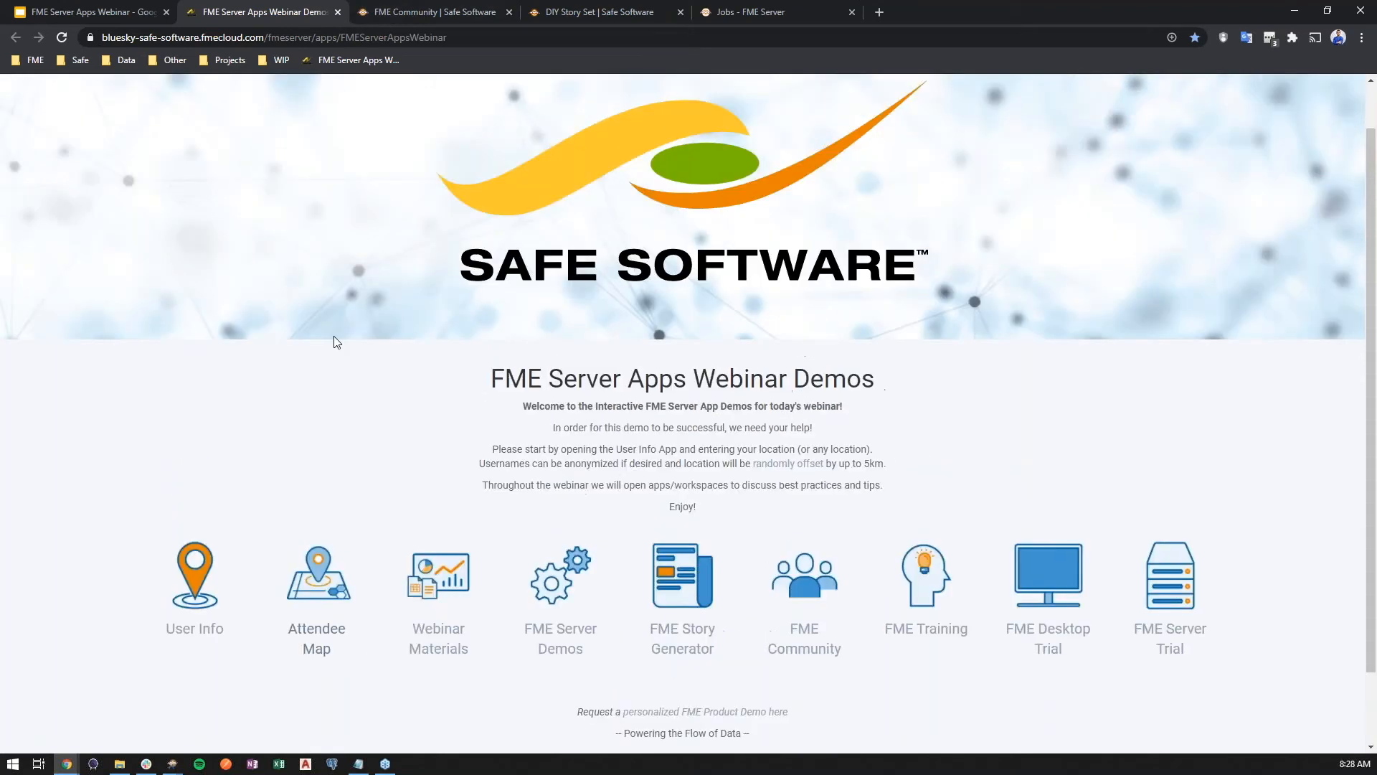
scroll(336, 339, "down", 1)
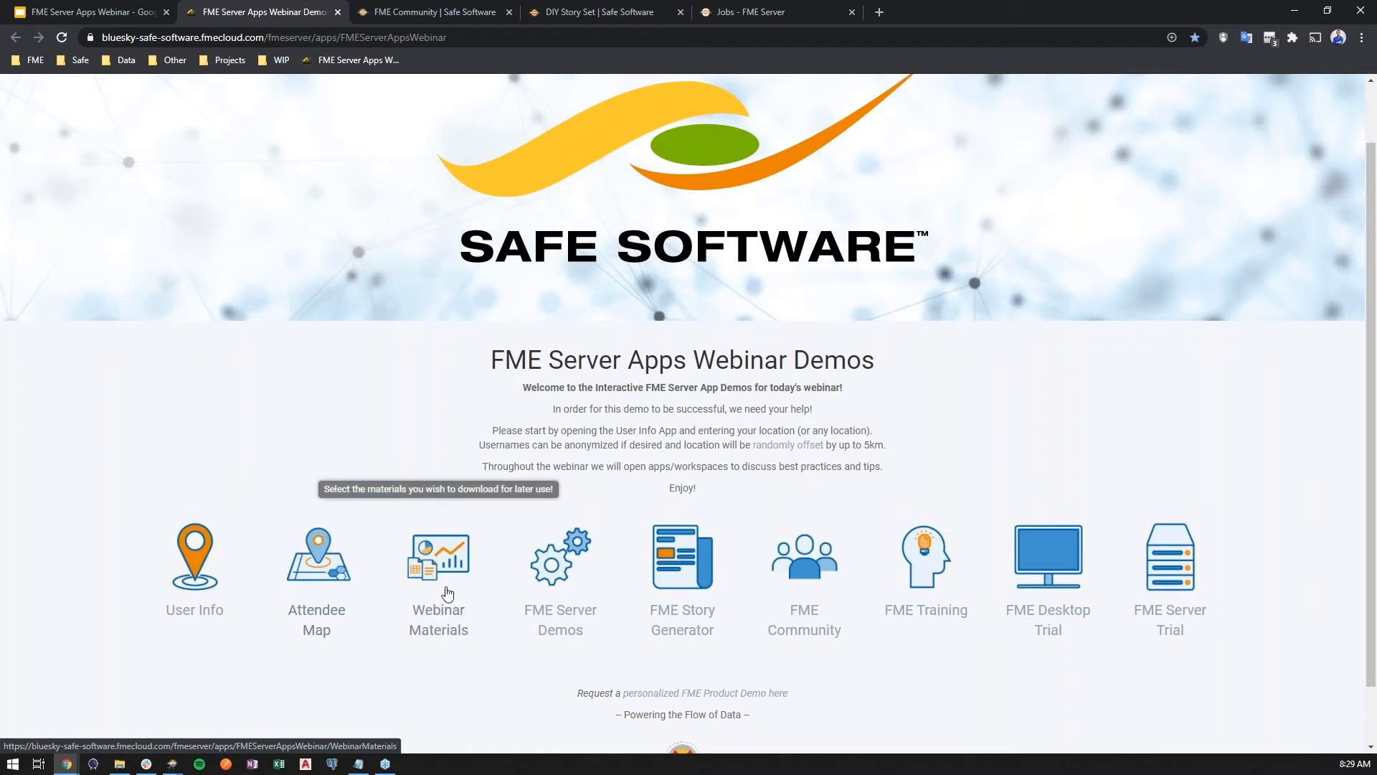
left_click(351, 587)
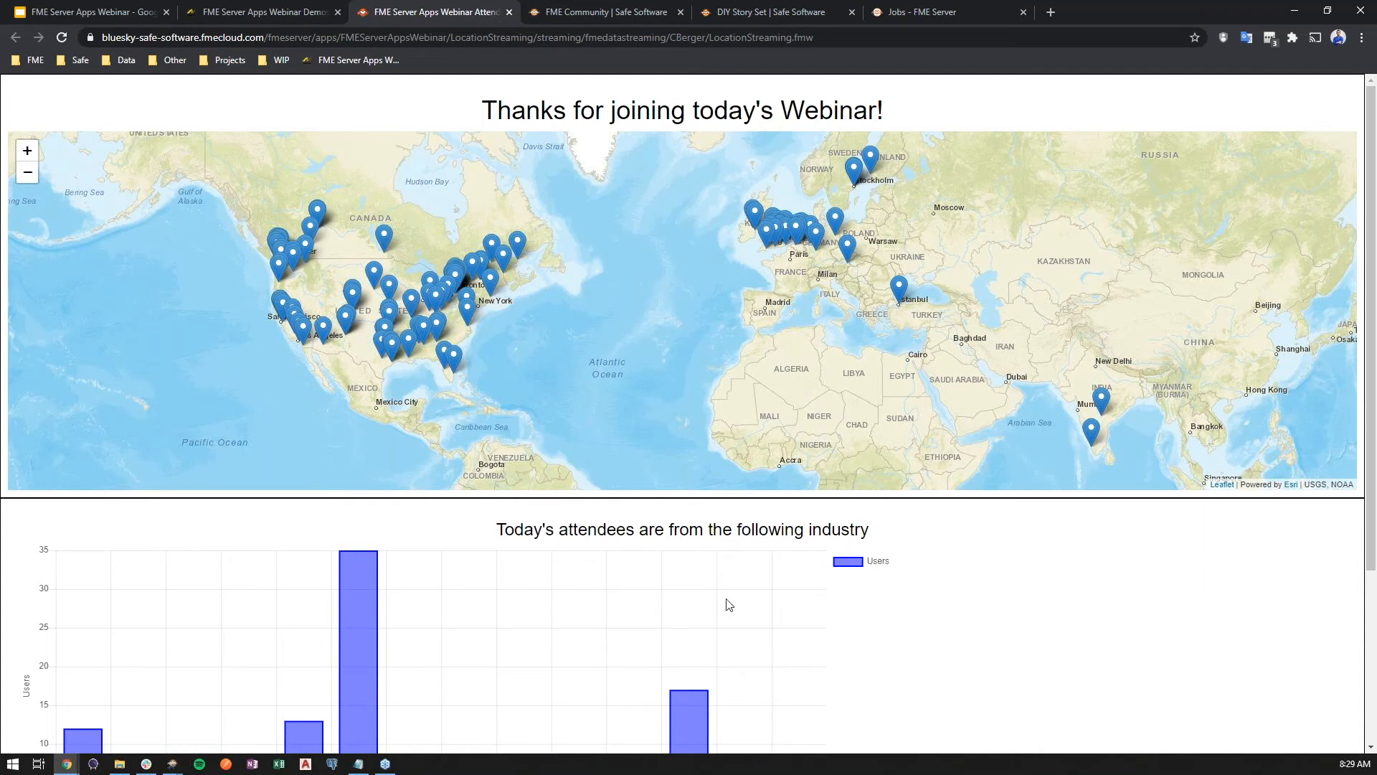
scroll(734, 584, "down", 3)
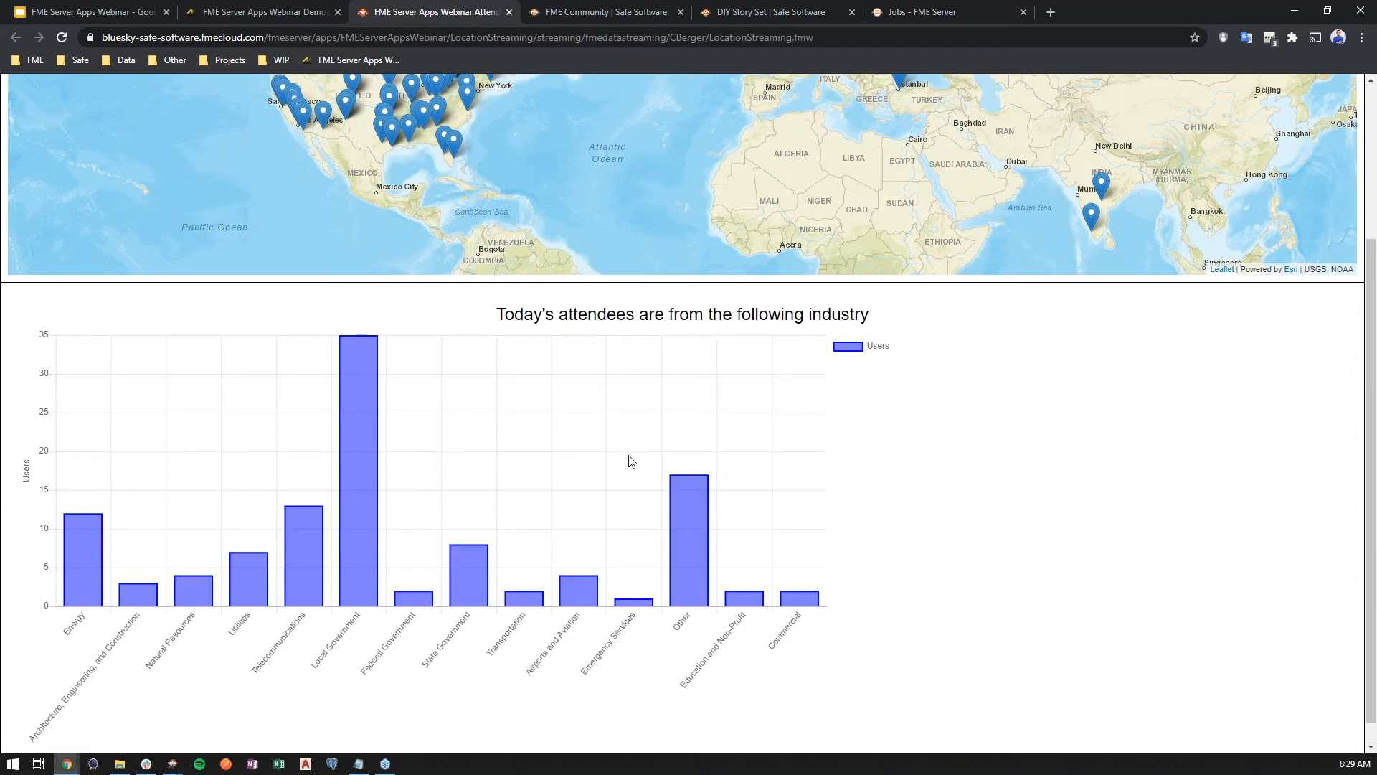
scroll(639, 488, "up", 3)
scroll(488, 379, "down", 1)
left_click_drag(488, 379, 557, 368)
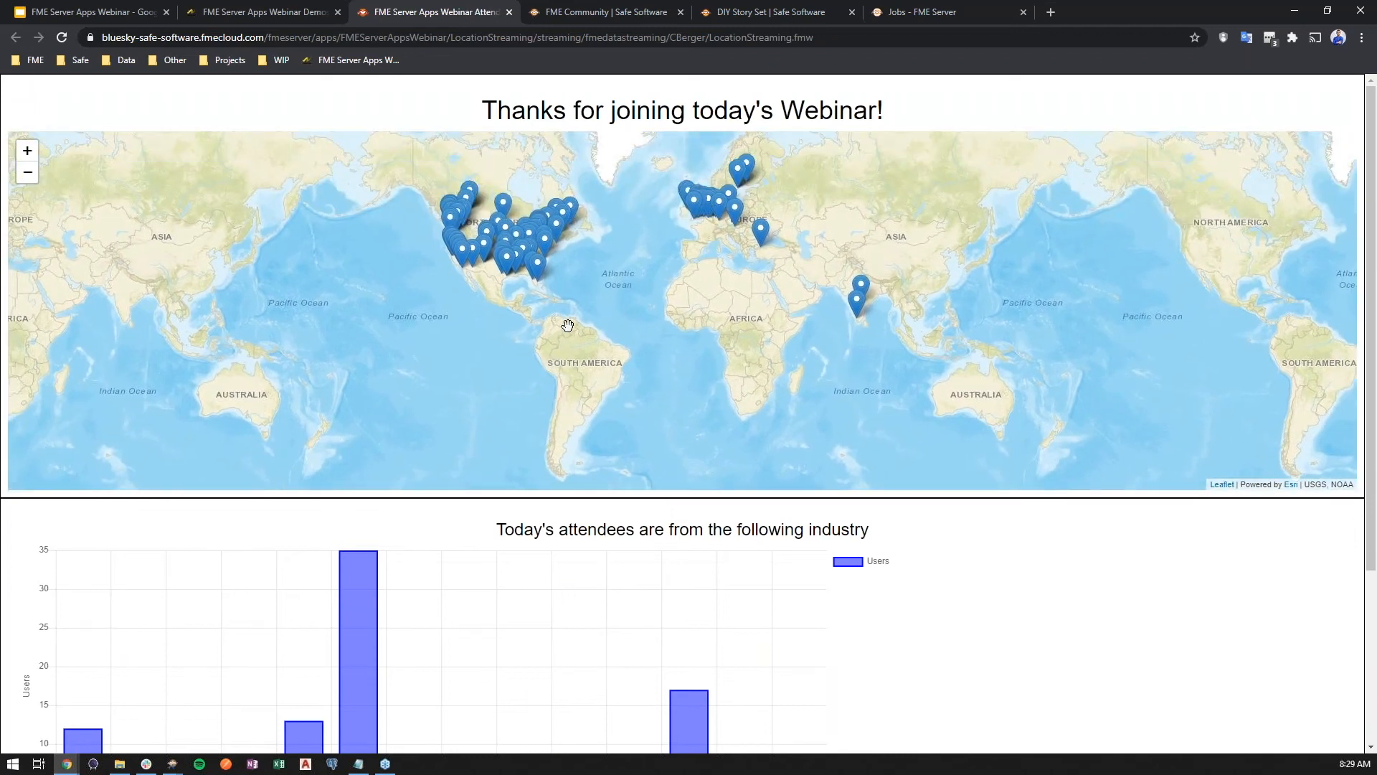
scroll(604, 264, "up", 1)
left_click_drag(645, 240, 648, 332)
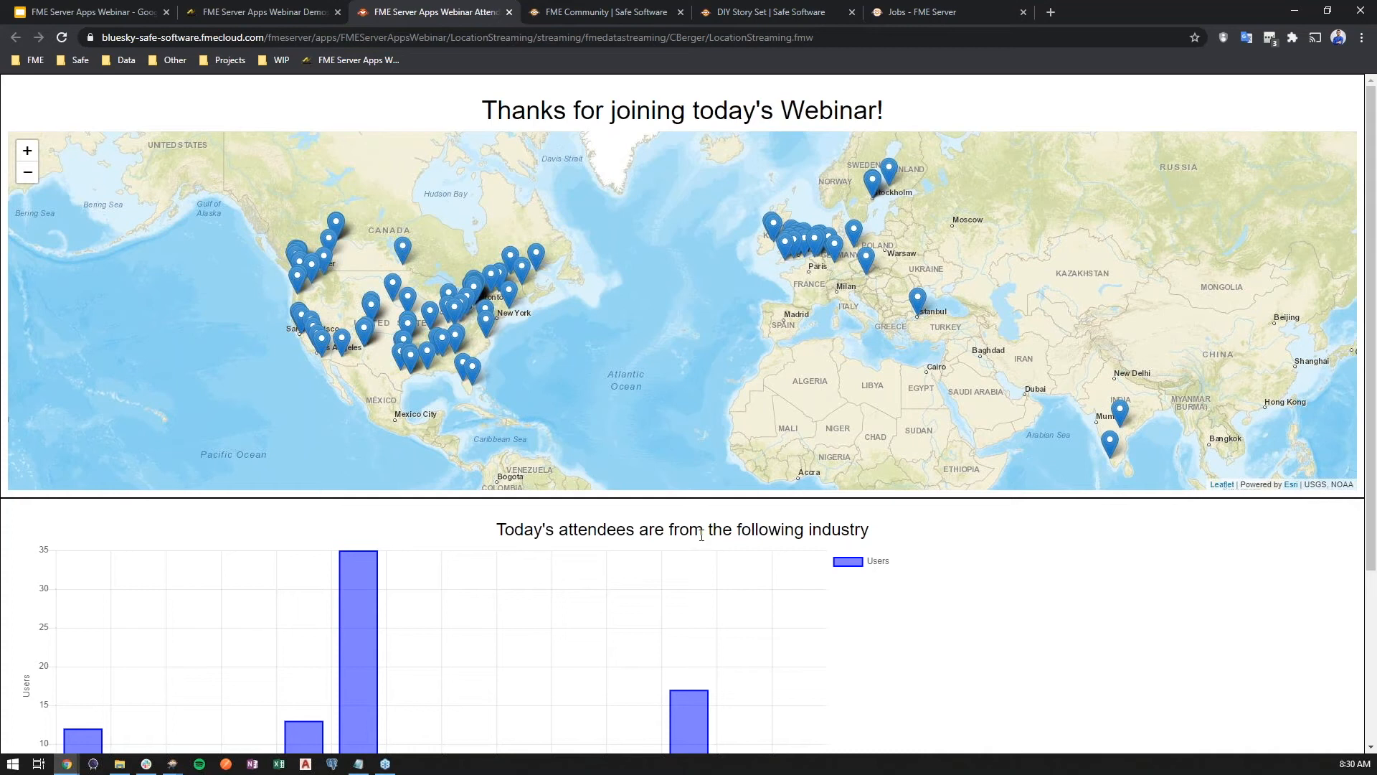
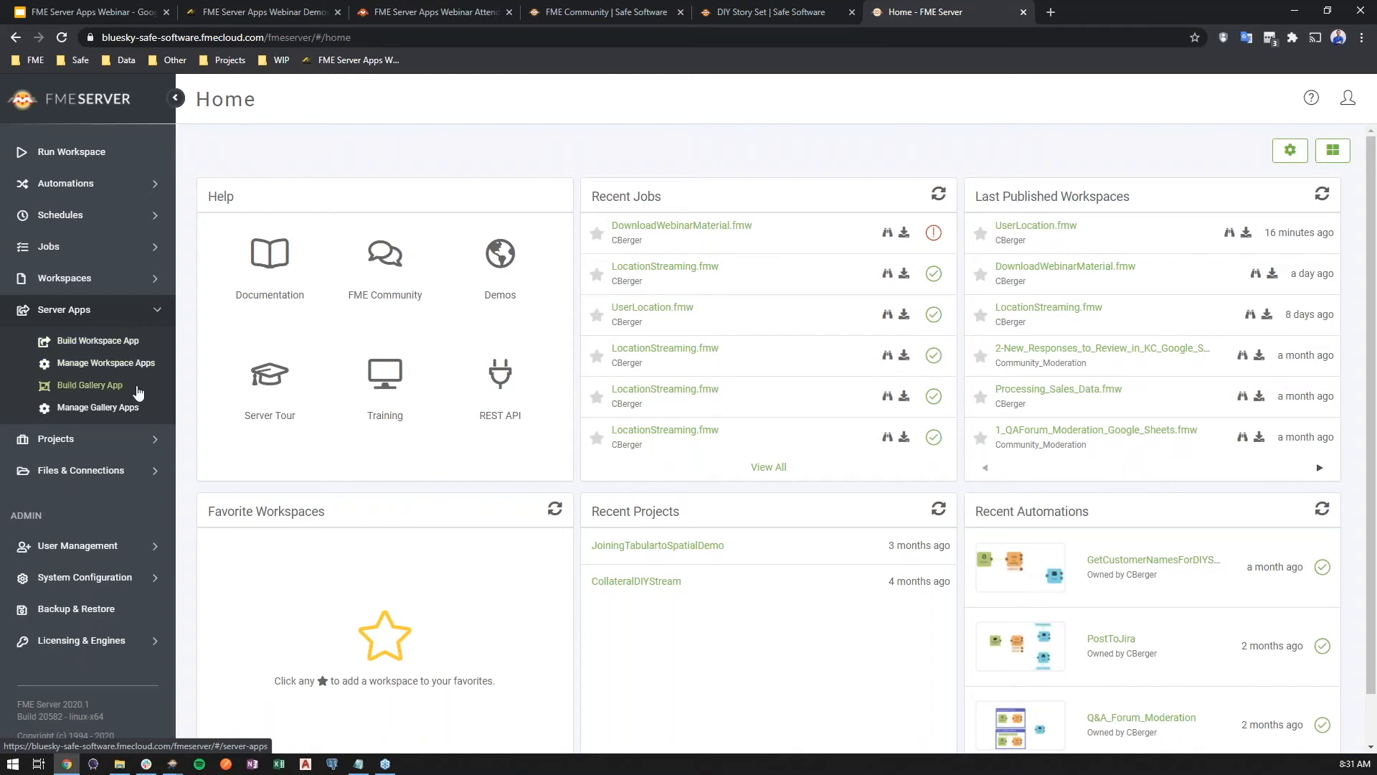
Start building a new Server Gallery App named WebinarGalleryDemo
left_click(90, 385)
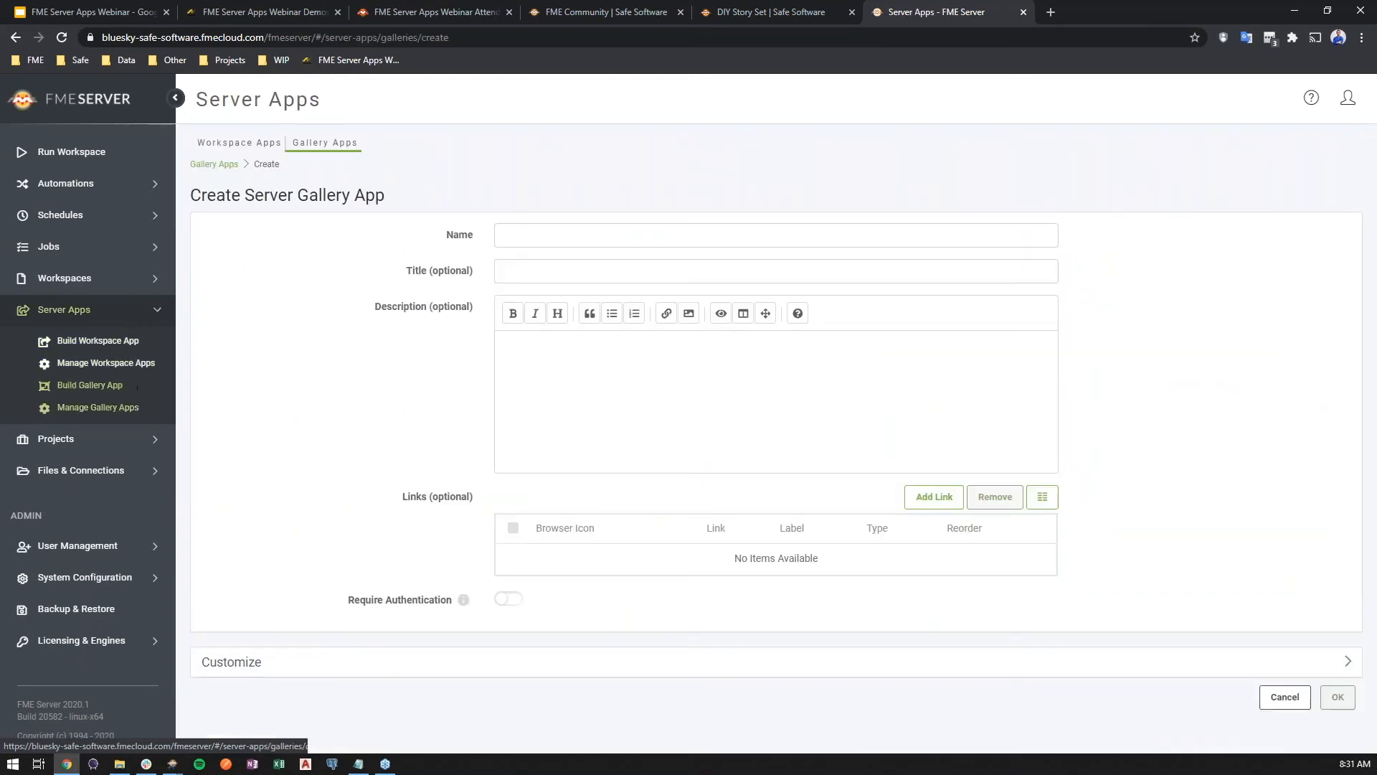
key("alt+Tab")
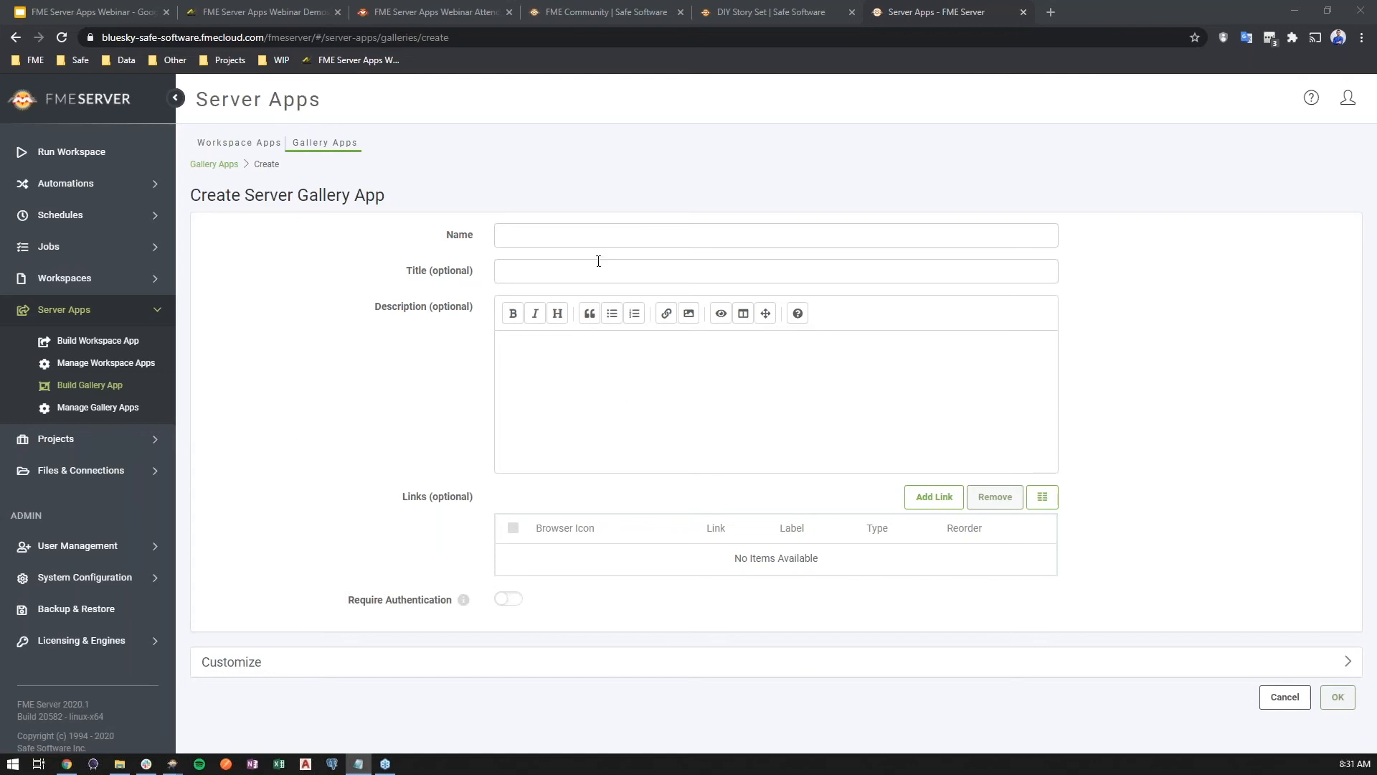
left_click(608, 250)
type("WebinarGalleryDemo")
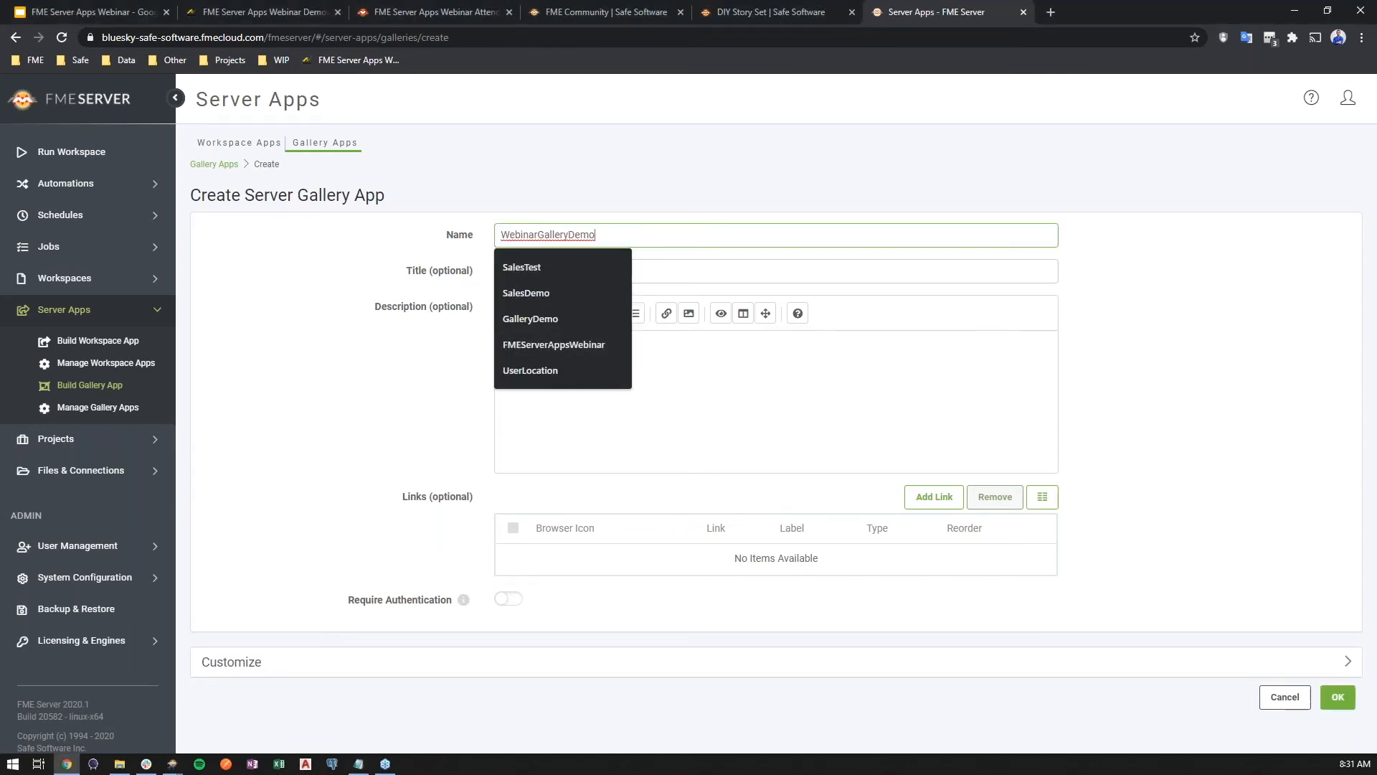
Set the gallery's title to FME Server Apps Webinar Demos
key("alt+Tab")
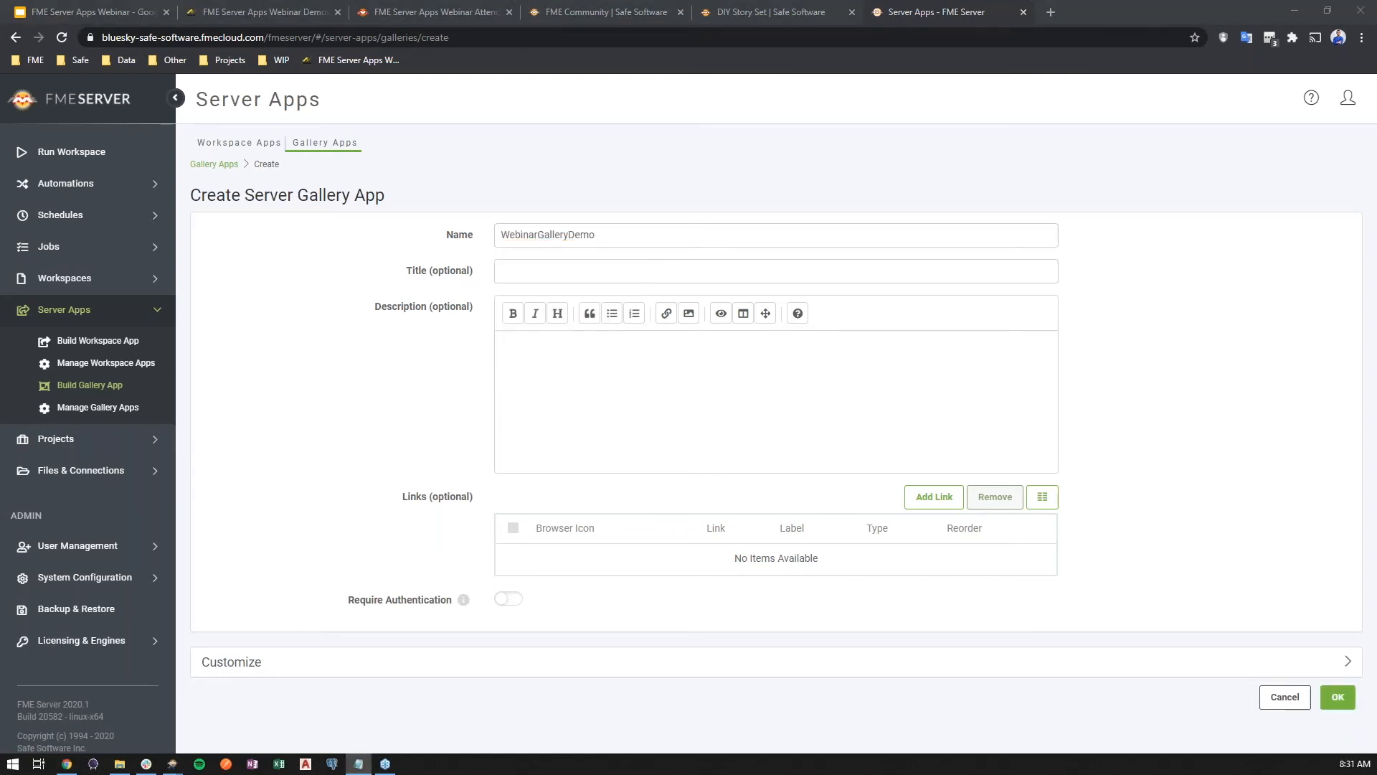
left_click(692, 277)
type("FME Server Apps Webinar Demos")
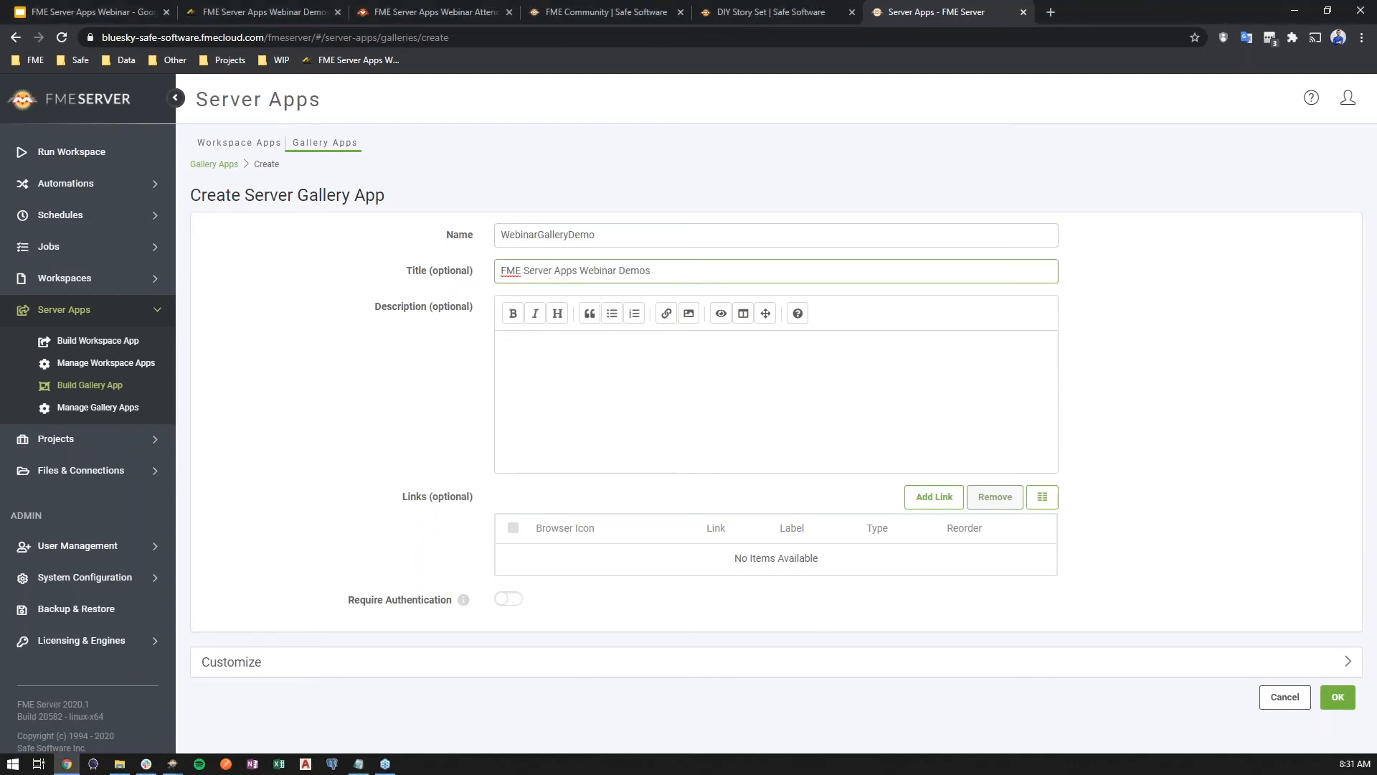
Paste the webinar welcome text into the description and toggle its preview on and off
key("alt+Tab")
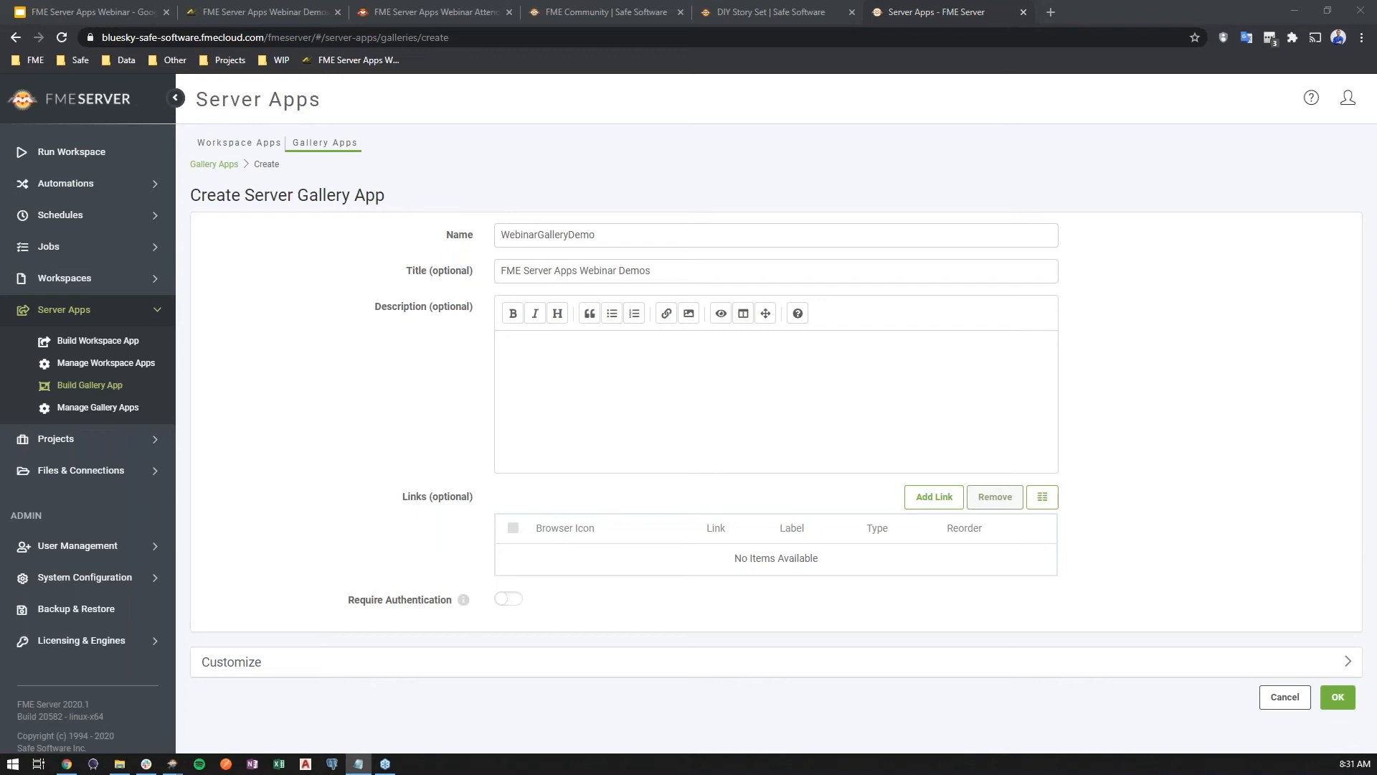
left_click(818, 427)
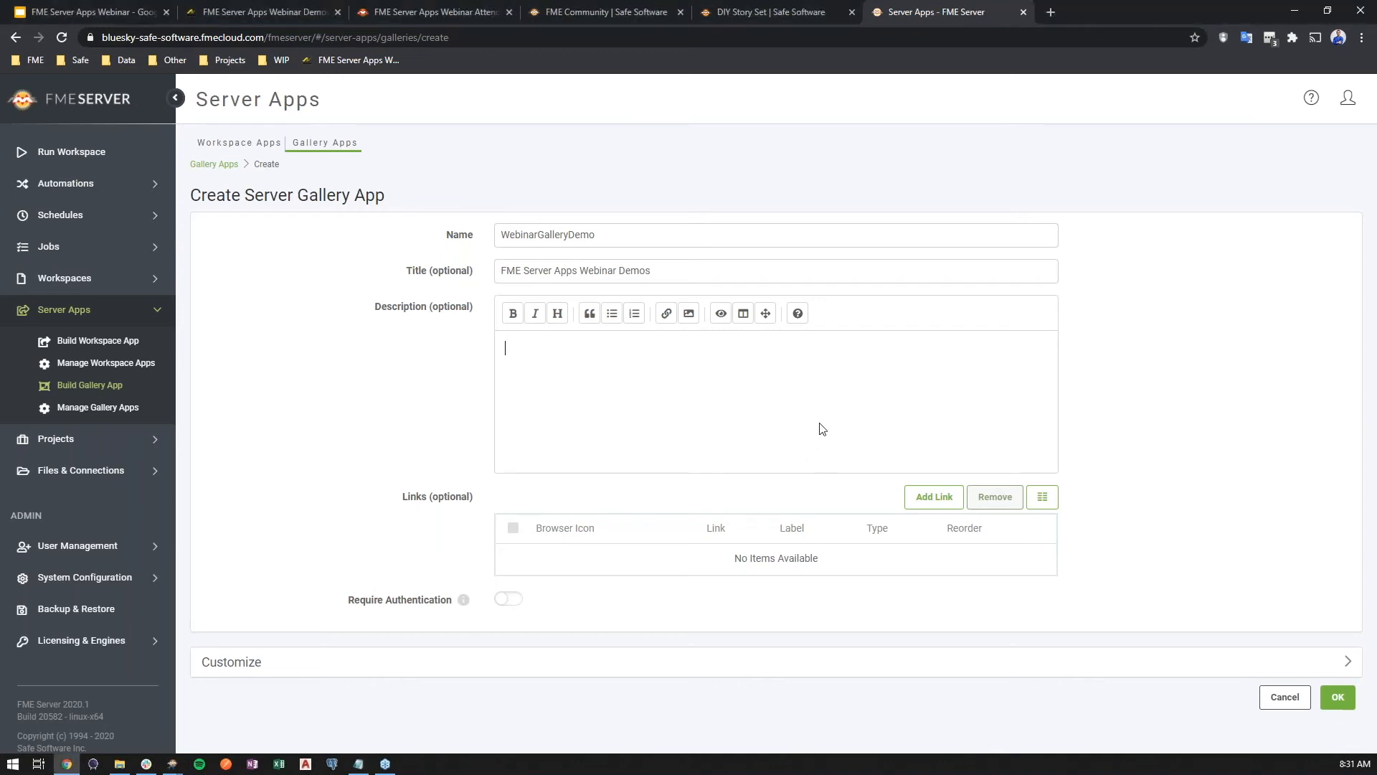
key("ctrl+v")
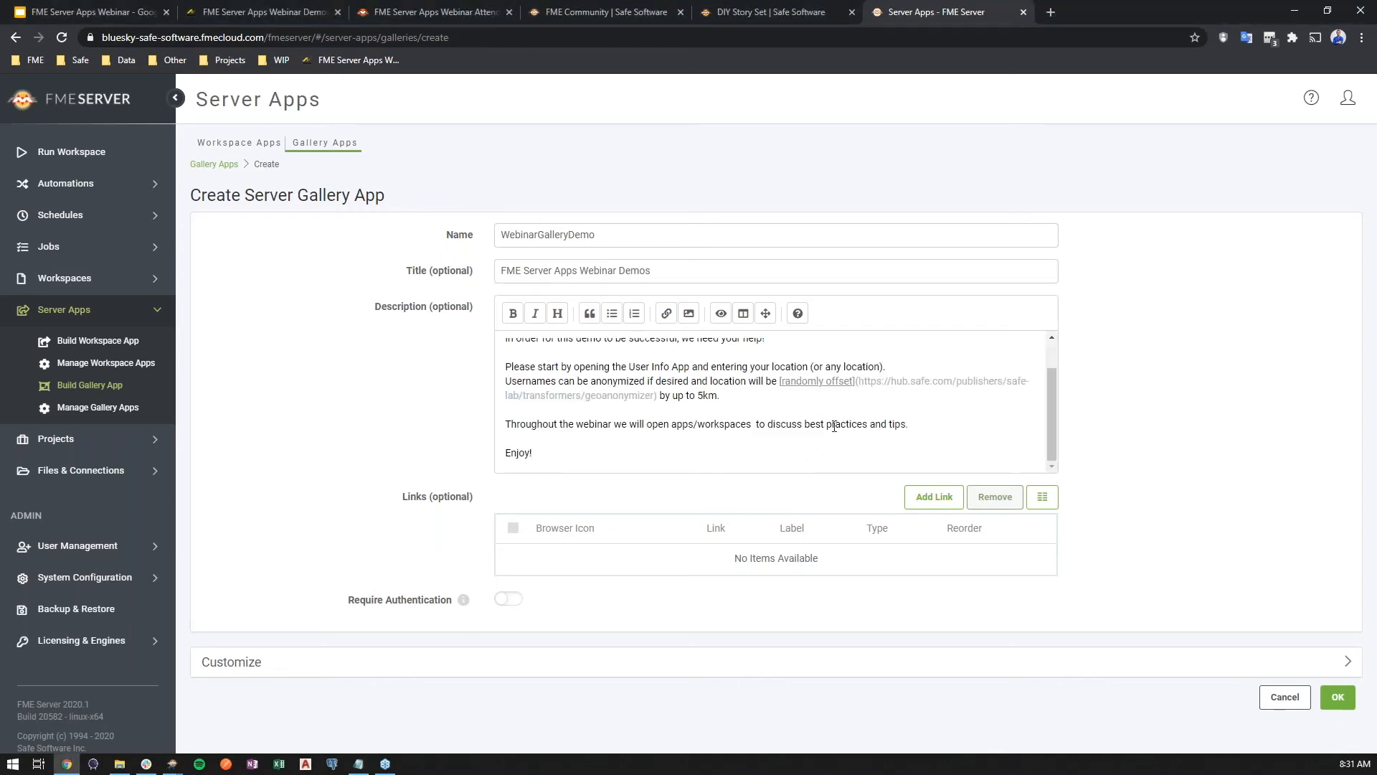
scroll(829, 425, "up", 2)
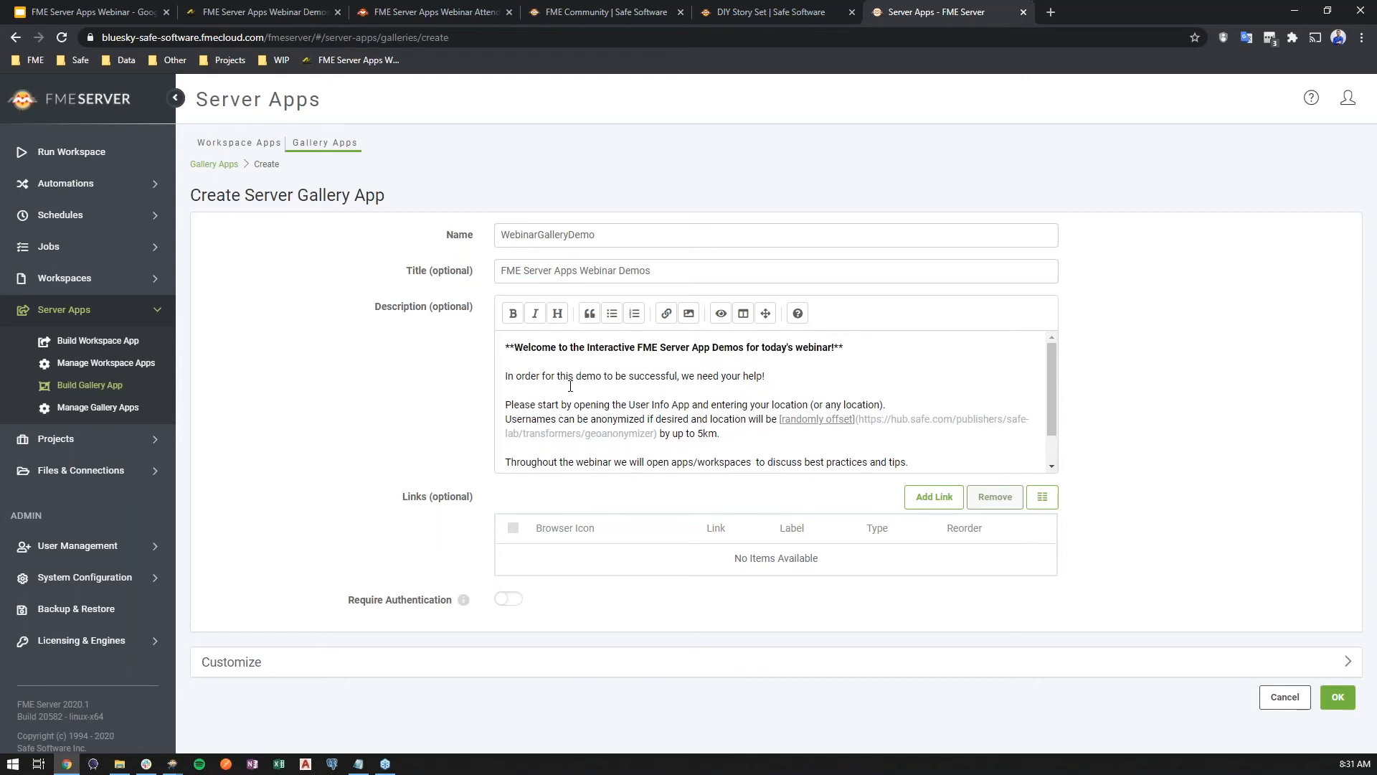
scroll(840, 416, "down", 2)
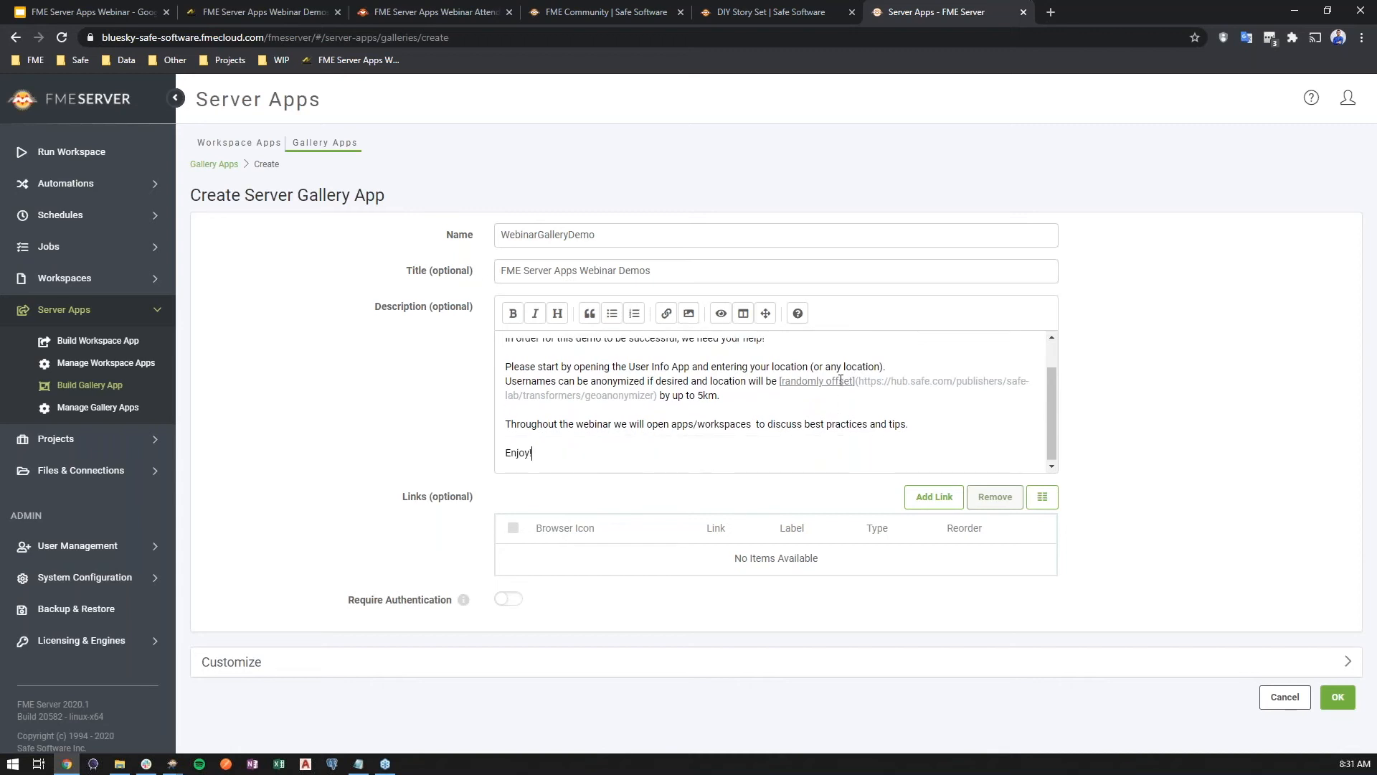
left_click(722, 314)
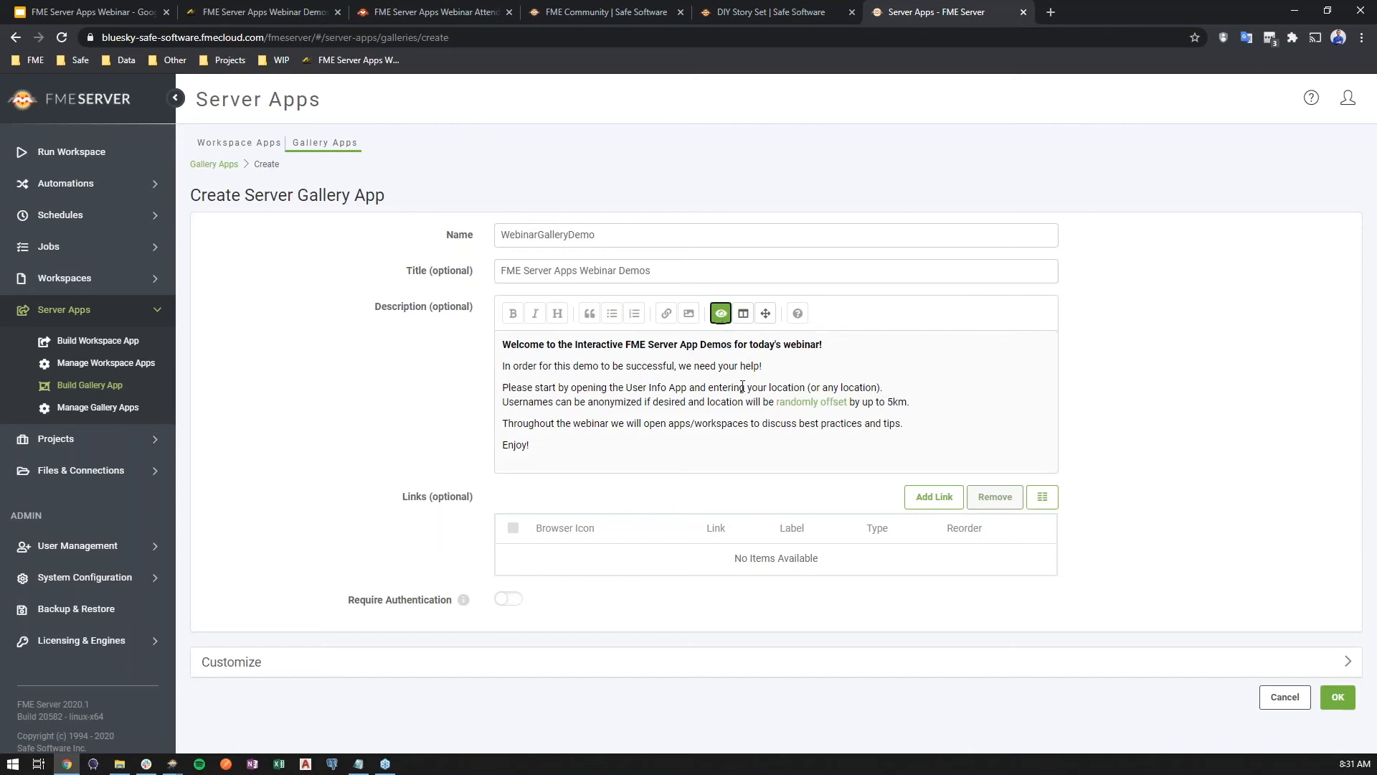
left_click(721, 313)
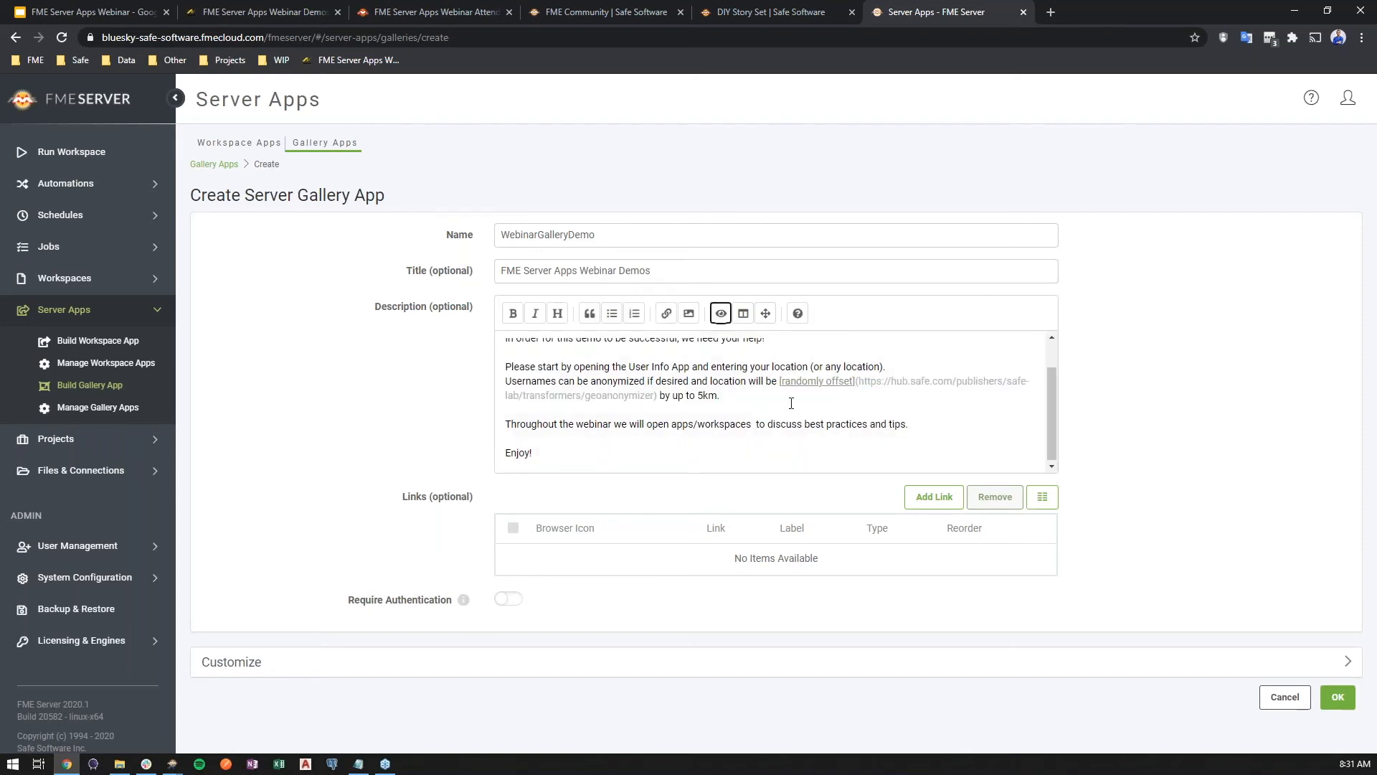
Add a Workspace App link to UserLocation labelled User Location
left_click(934, 497)
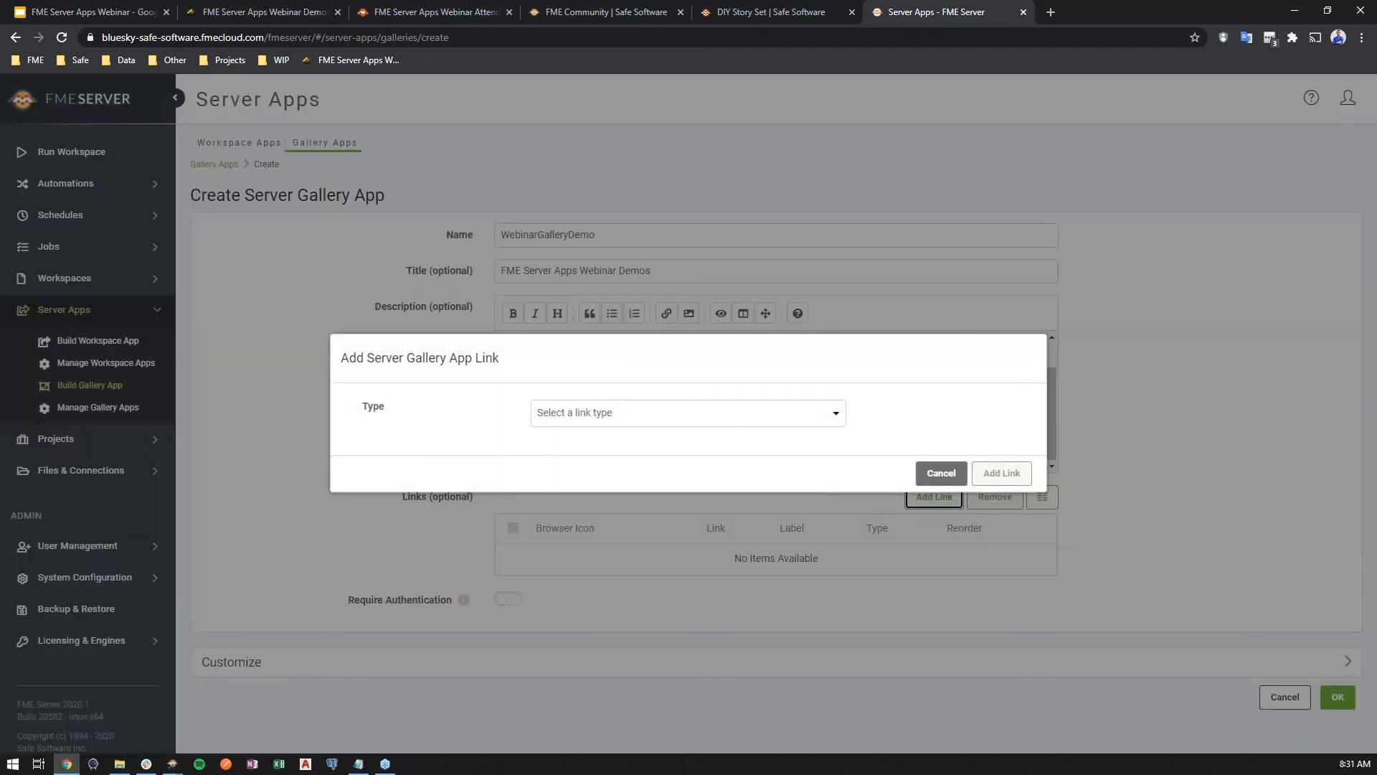
left_click(749, 421)
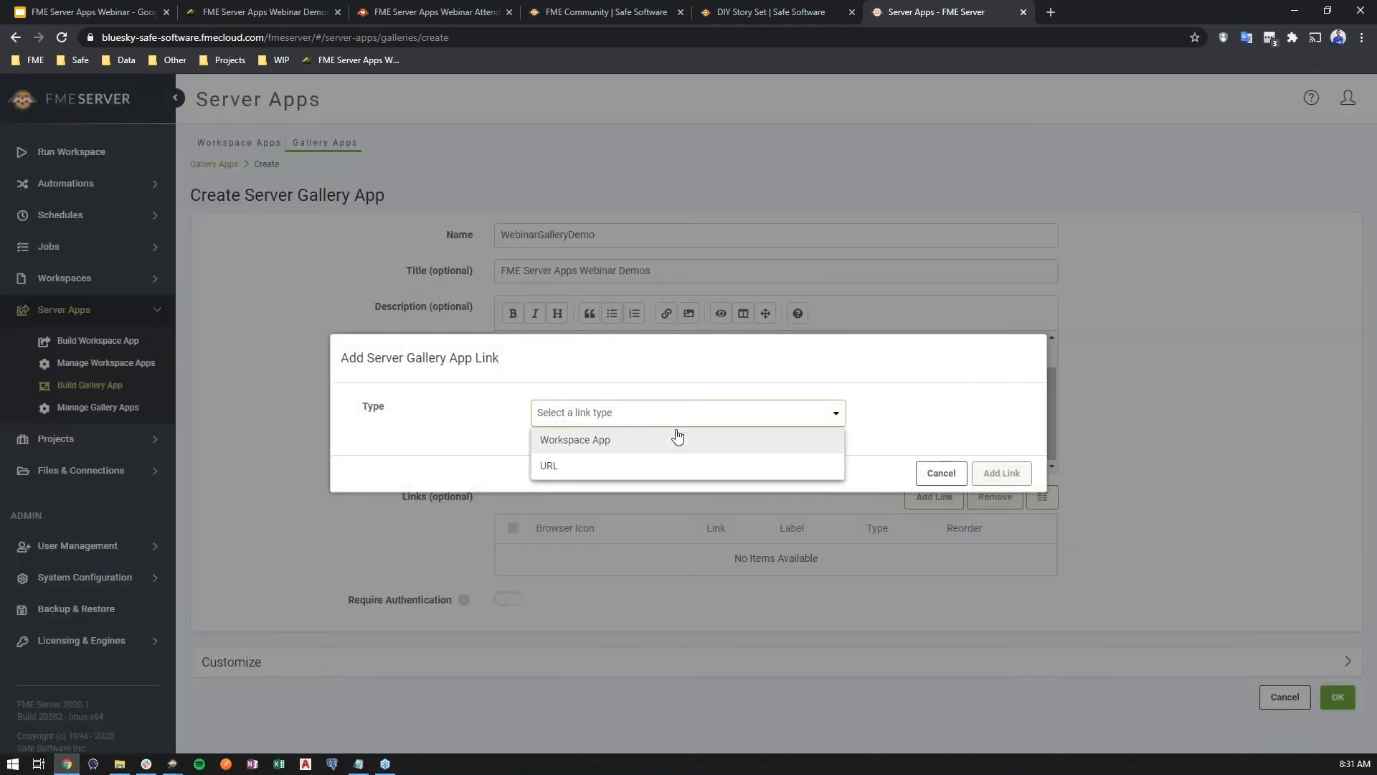
left_click(628, 446)
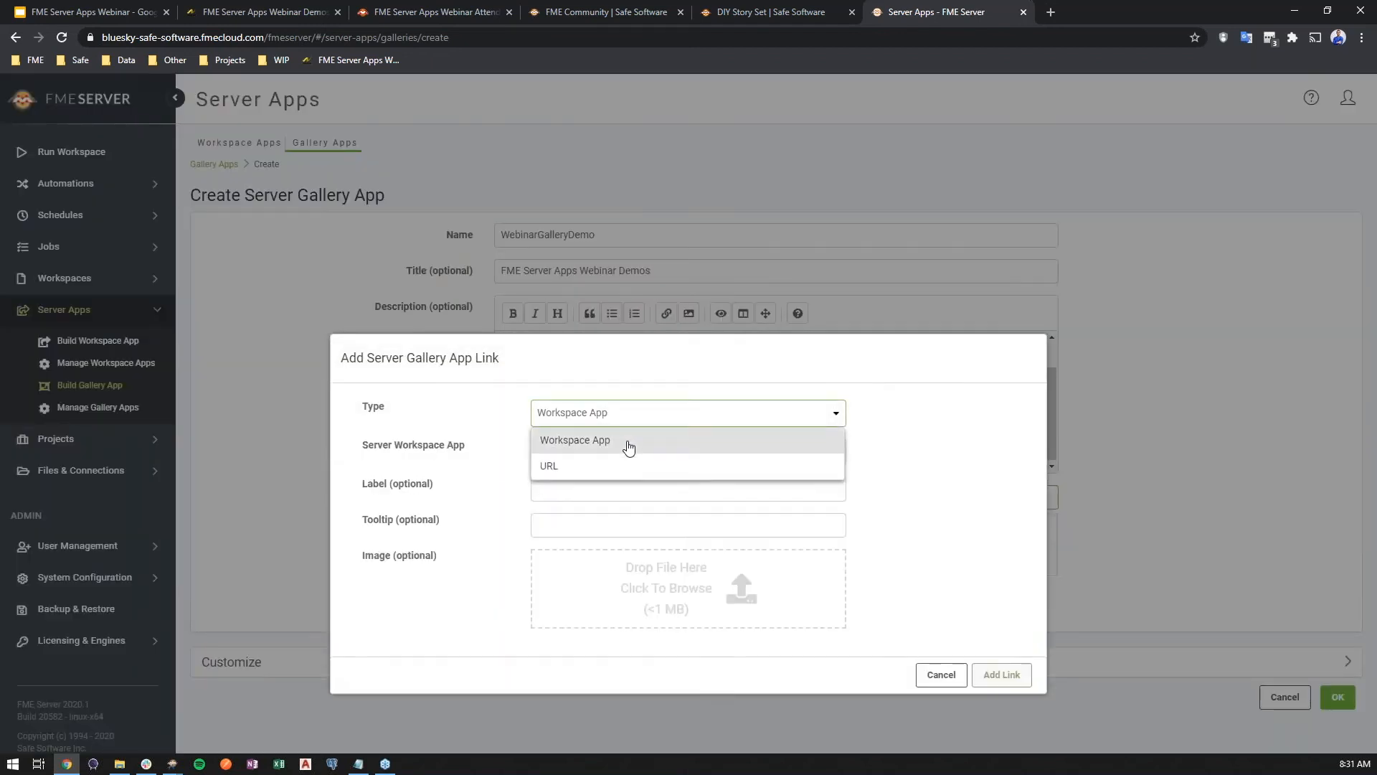
left_click(618, 451)
type("u")
left_click(564, 595)
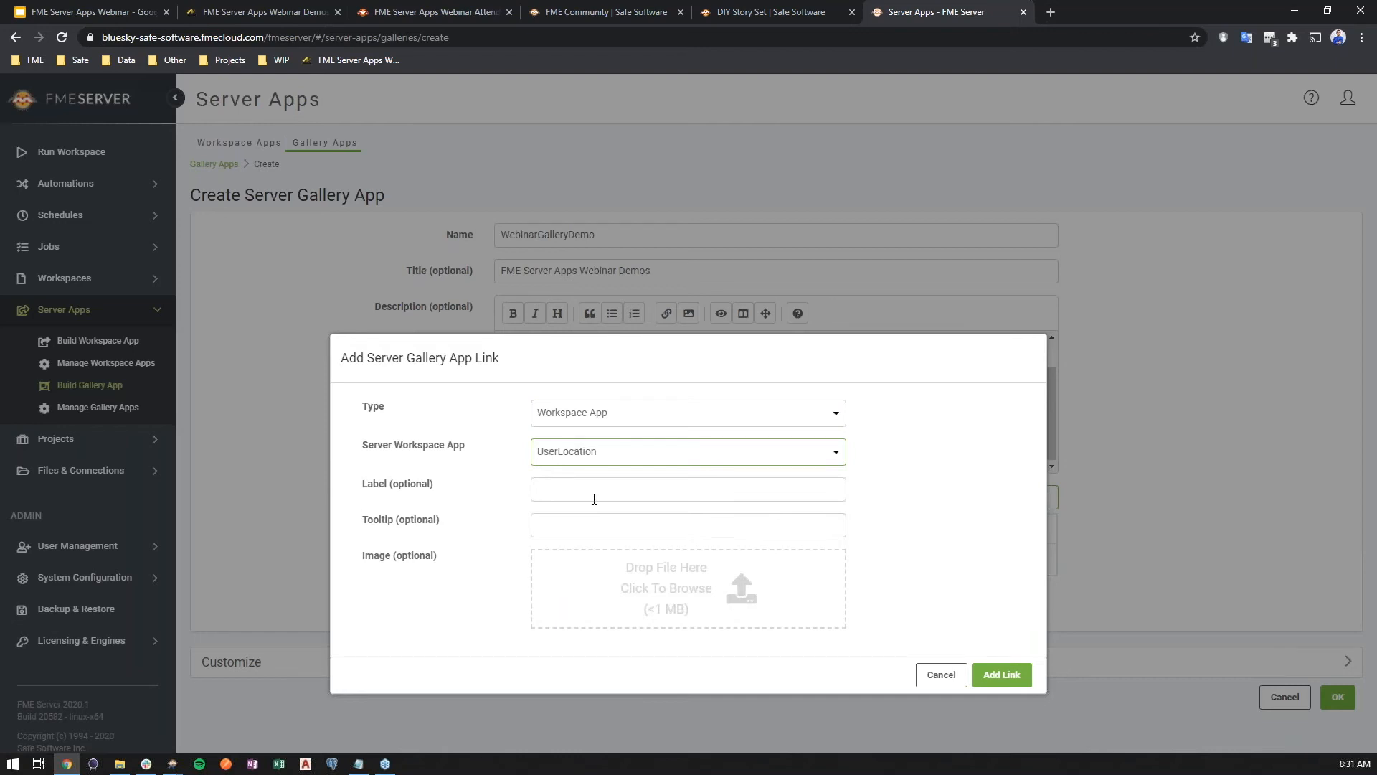
left_click(594, 491)
type("User Location")
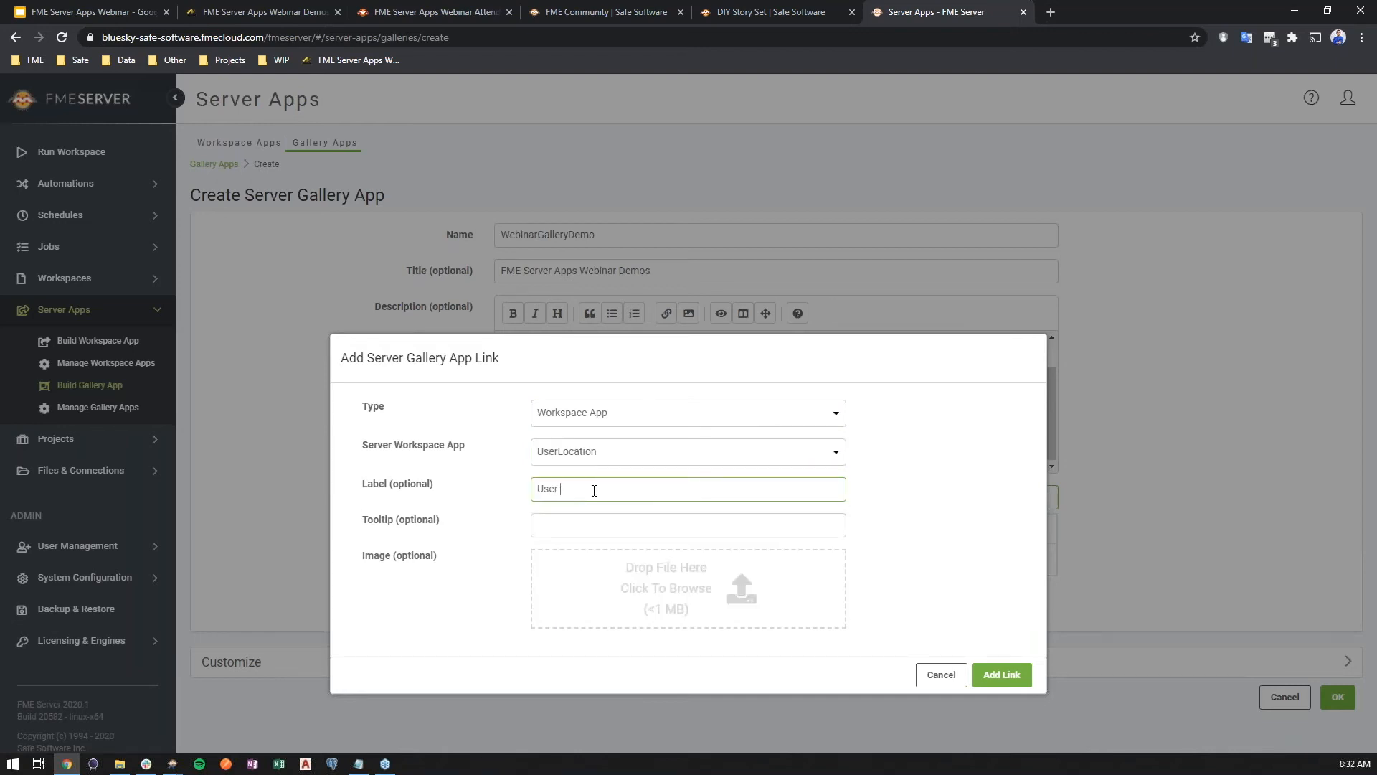
Give the link the tooltip 'Enter your info here!' and a location-pin image, and add it
left_click(594, 523)
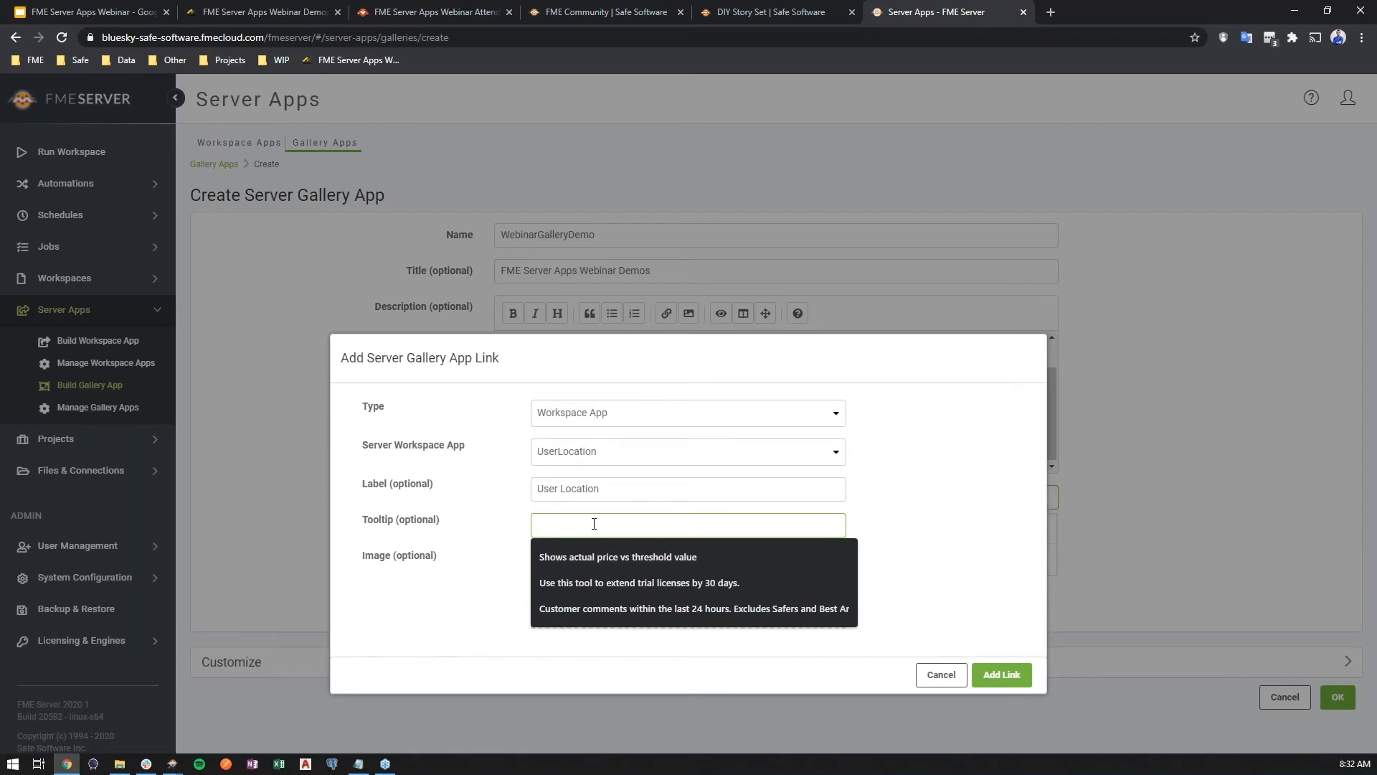
type("Enter your")
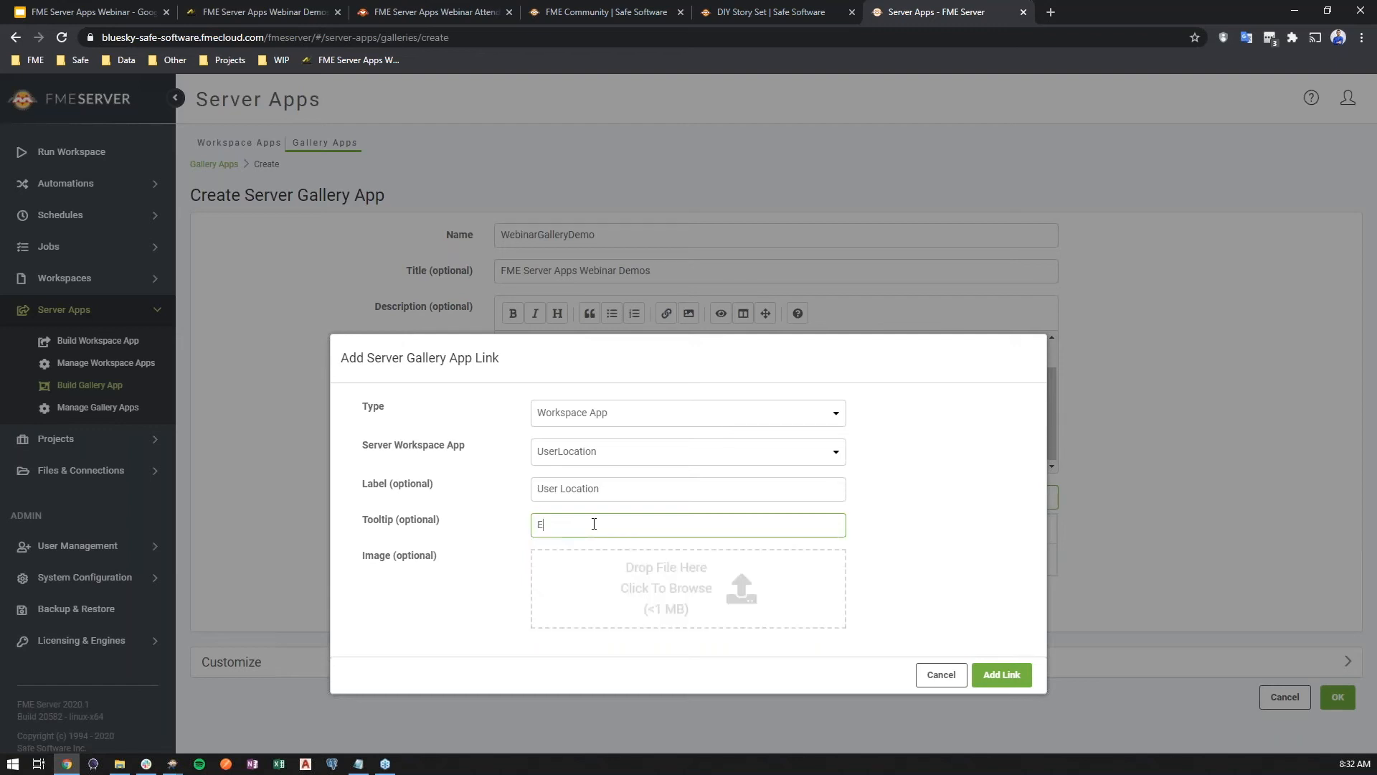
type(" info here!")
left_click(673, 571)
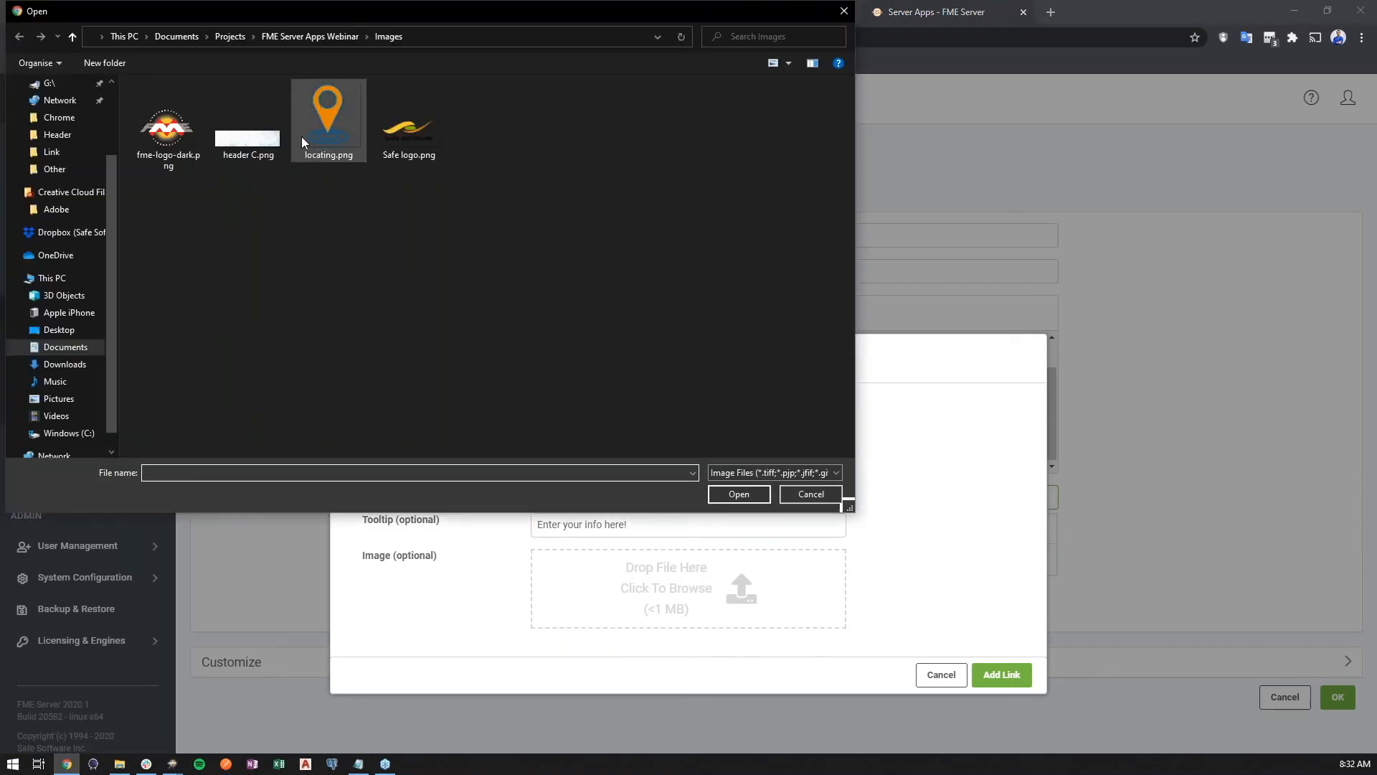
double_click(301, 141)
left_click(997, 642)
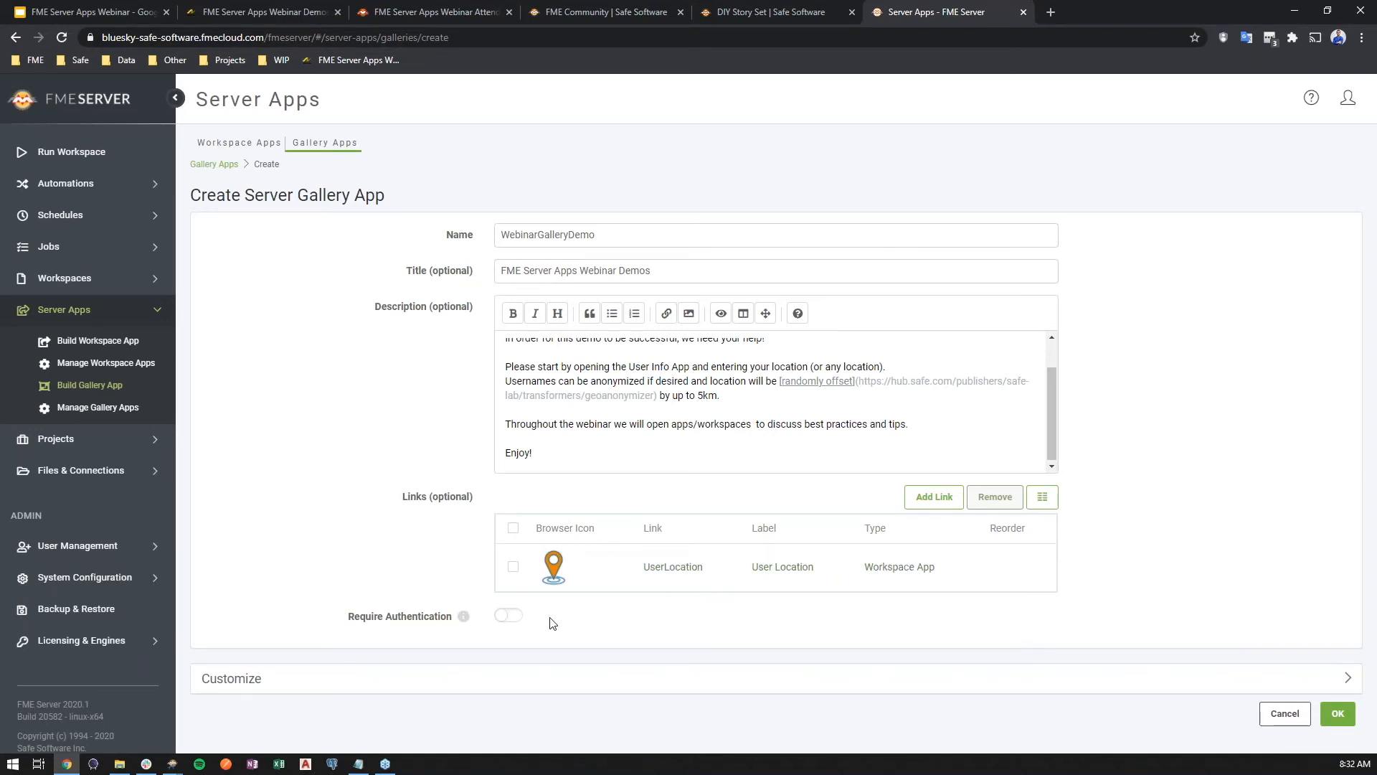
Toggle Require Authentication on and back off
left_click(510, 616)
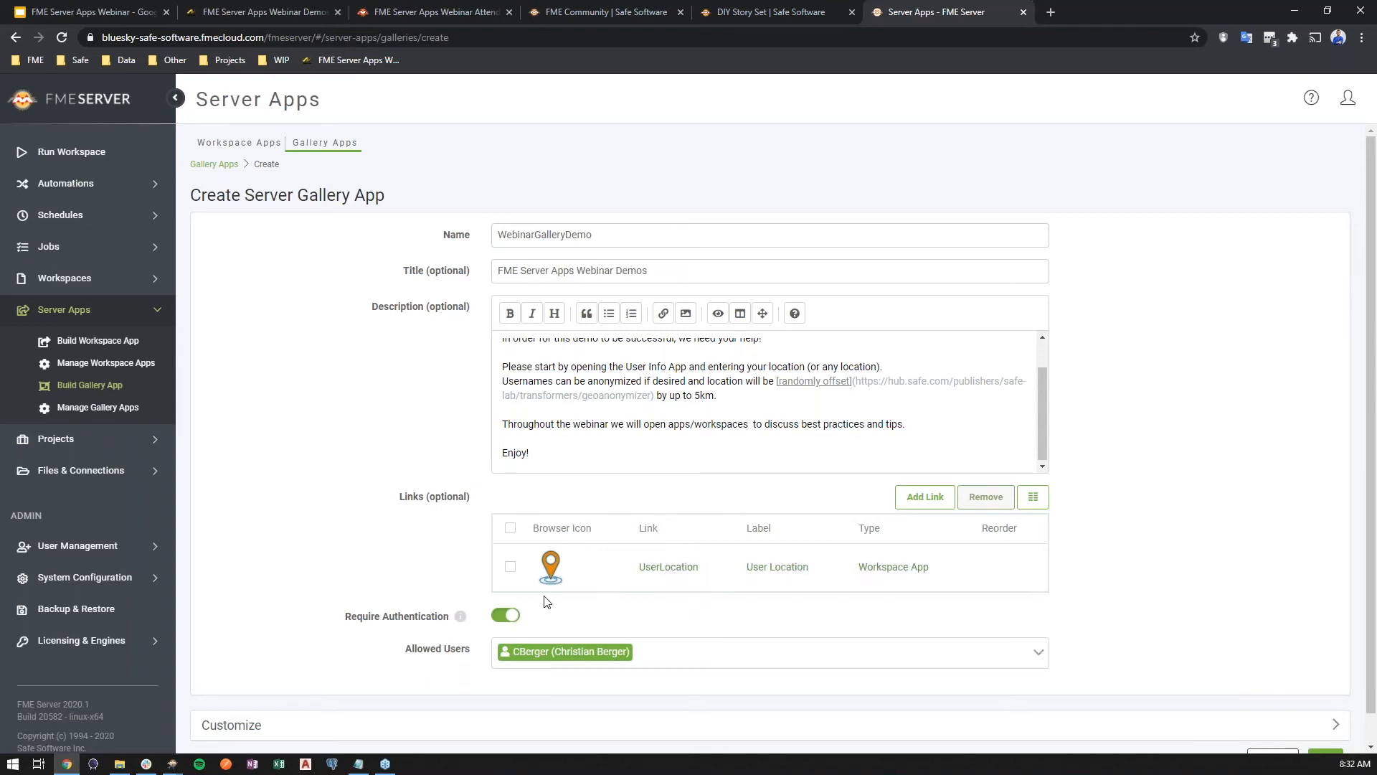
left_click(511, 616)
Upload Safe logo.png as browser icon and heading logo, and header C.png as the heading banner image
left_click(456, 683)
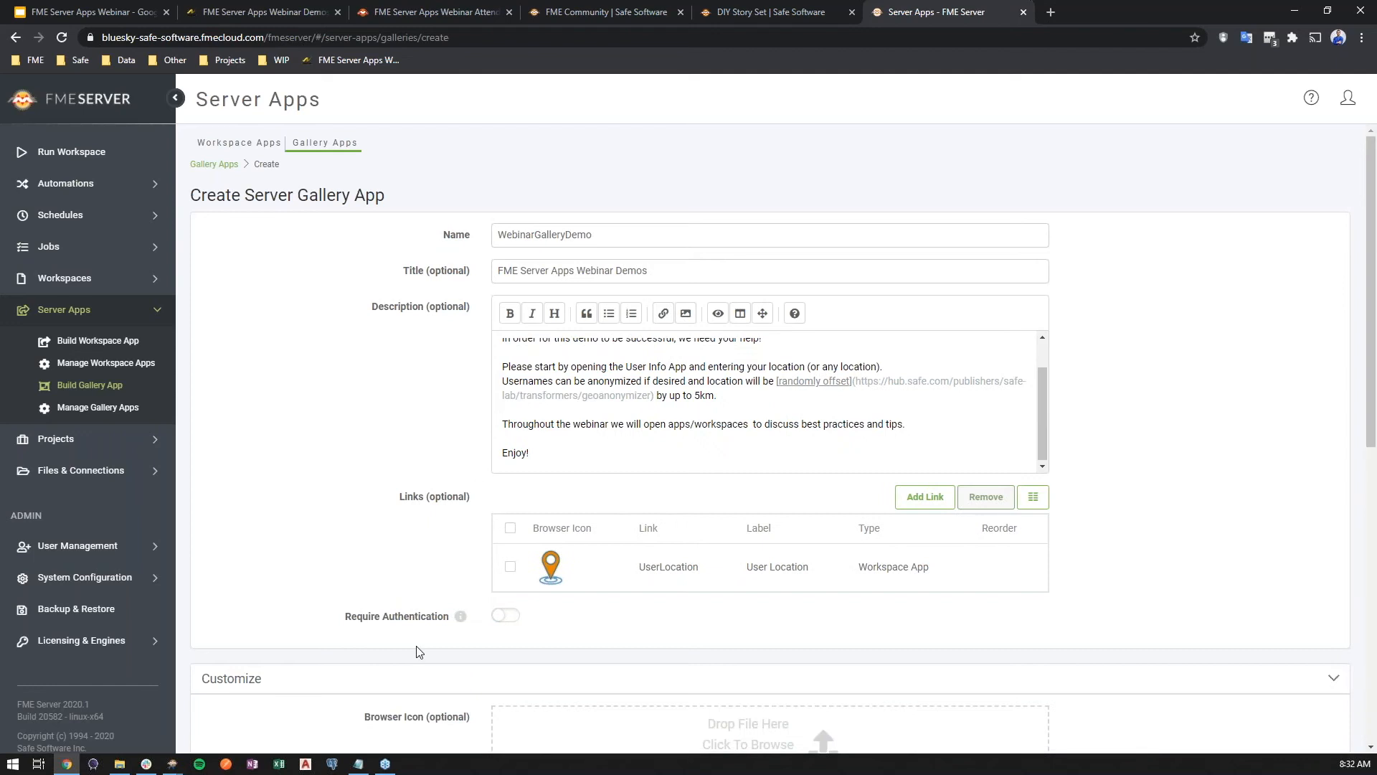
scroll(416, 648, "down", 7)
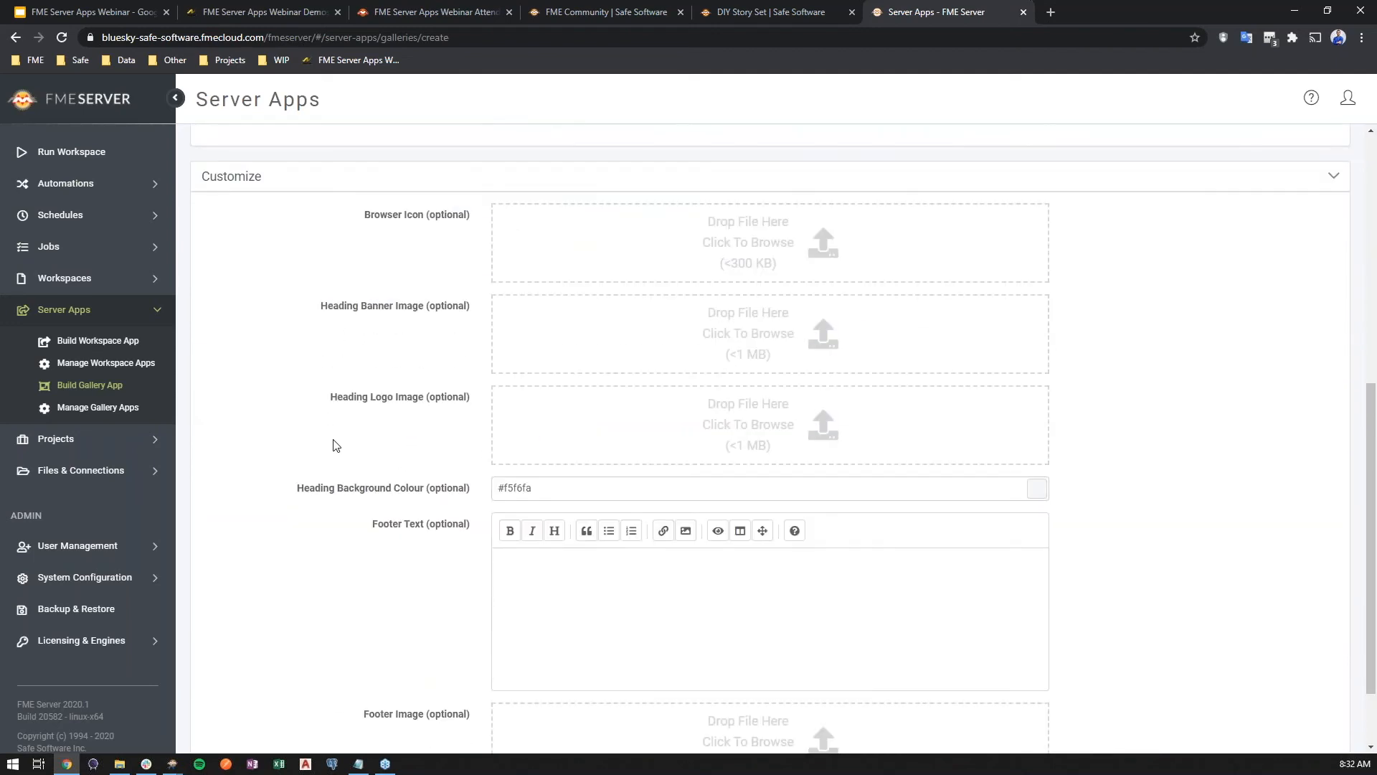
left_click(120, 763)
left_click_drag(745, 198, 376, 373)
left_click_drag(426, 555, 667, 240)
key("alt+Tab")
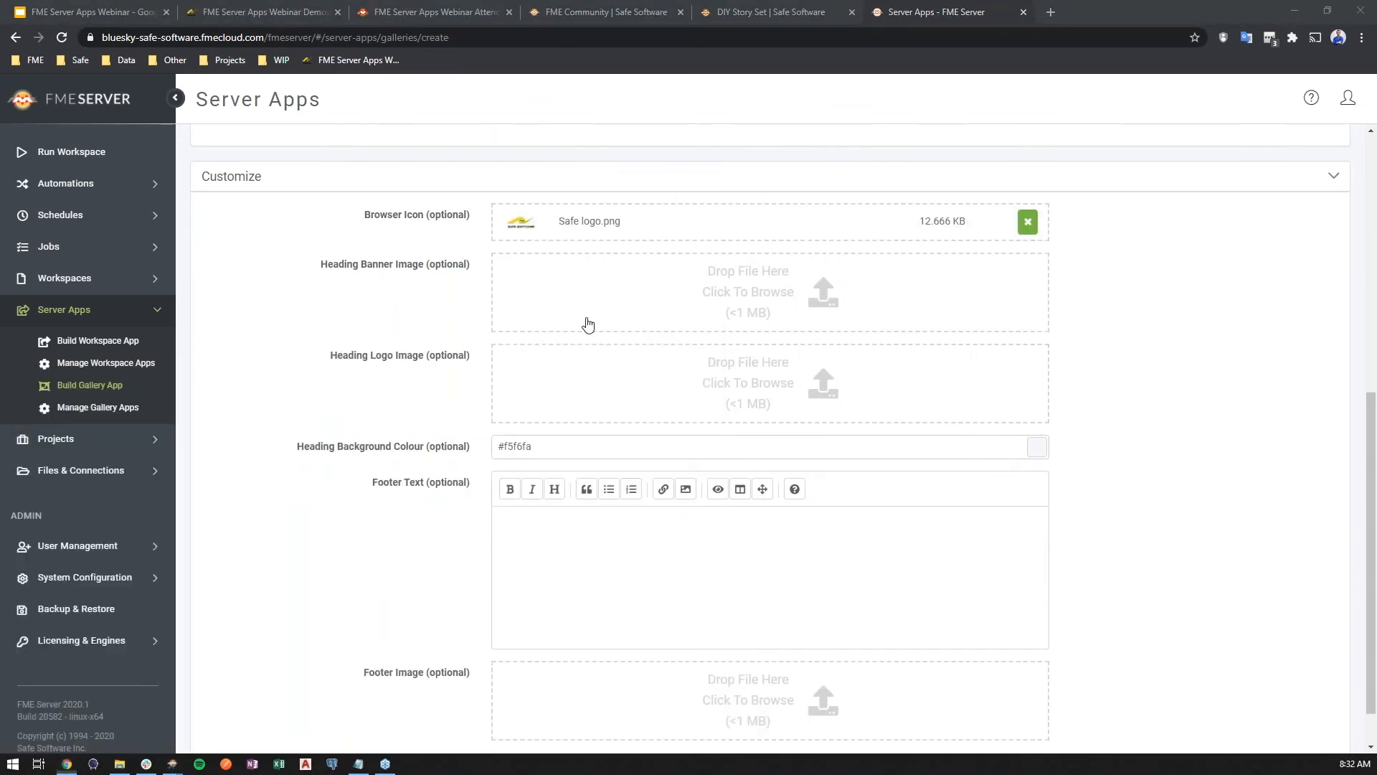
left_click_drag(451, 549, 809, 390)
key("alt+Tab")
left_click_drag(286, 563, 646, 286)
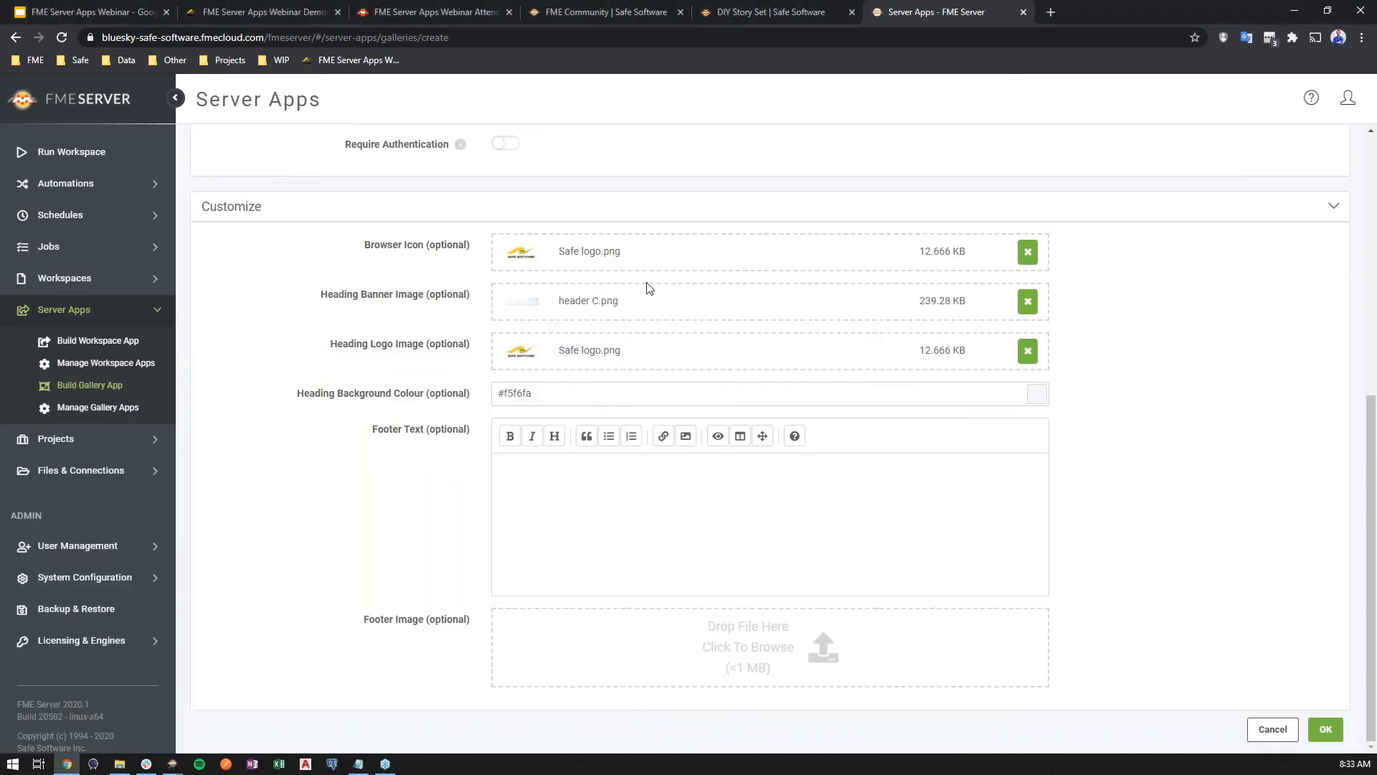
Paste the product-demo request line as footer text and add fme-logo-dark.png as the footer image
left_click(358, 763)
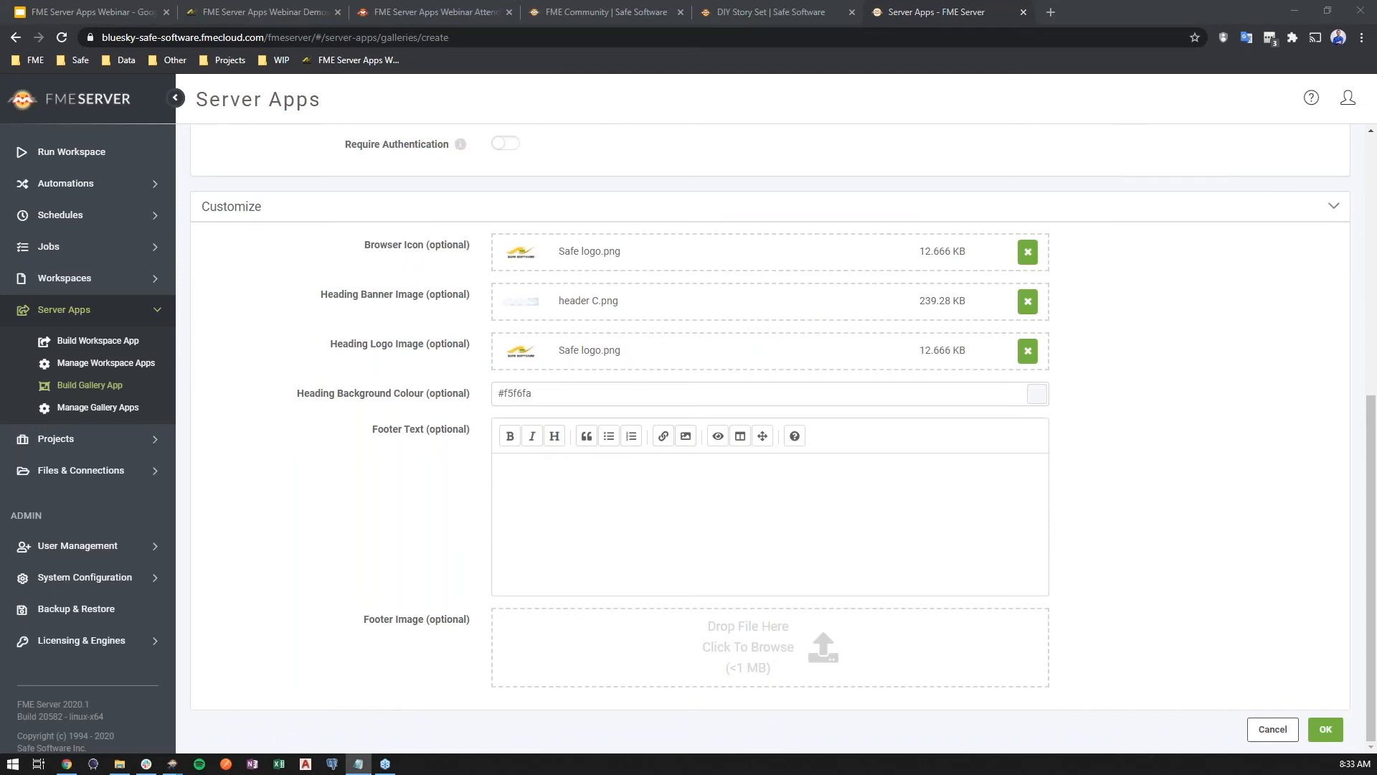
left_click(699, 554)
type("*Request a [personalized FME Product Demo here](https://www.safe.com/live-product-demo/)*")
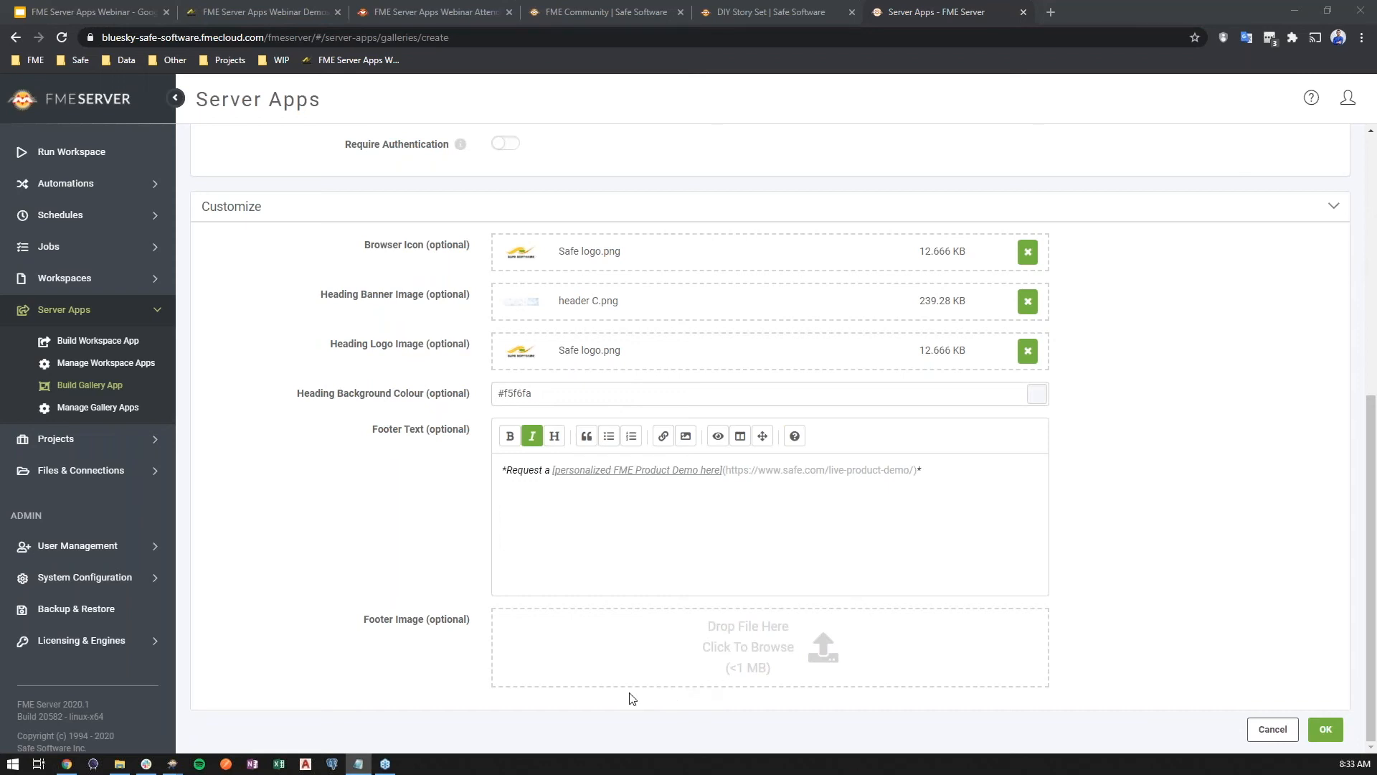
key("alt+Tab")
left_click_drag(215, 552, 837, 644)
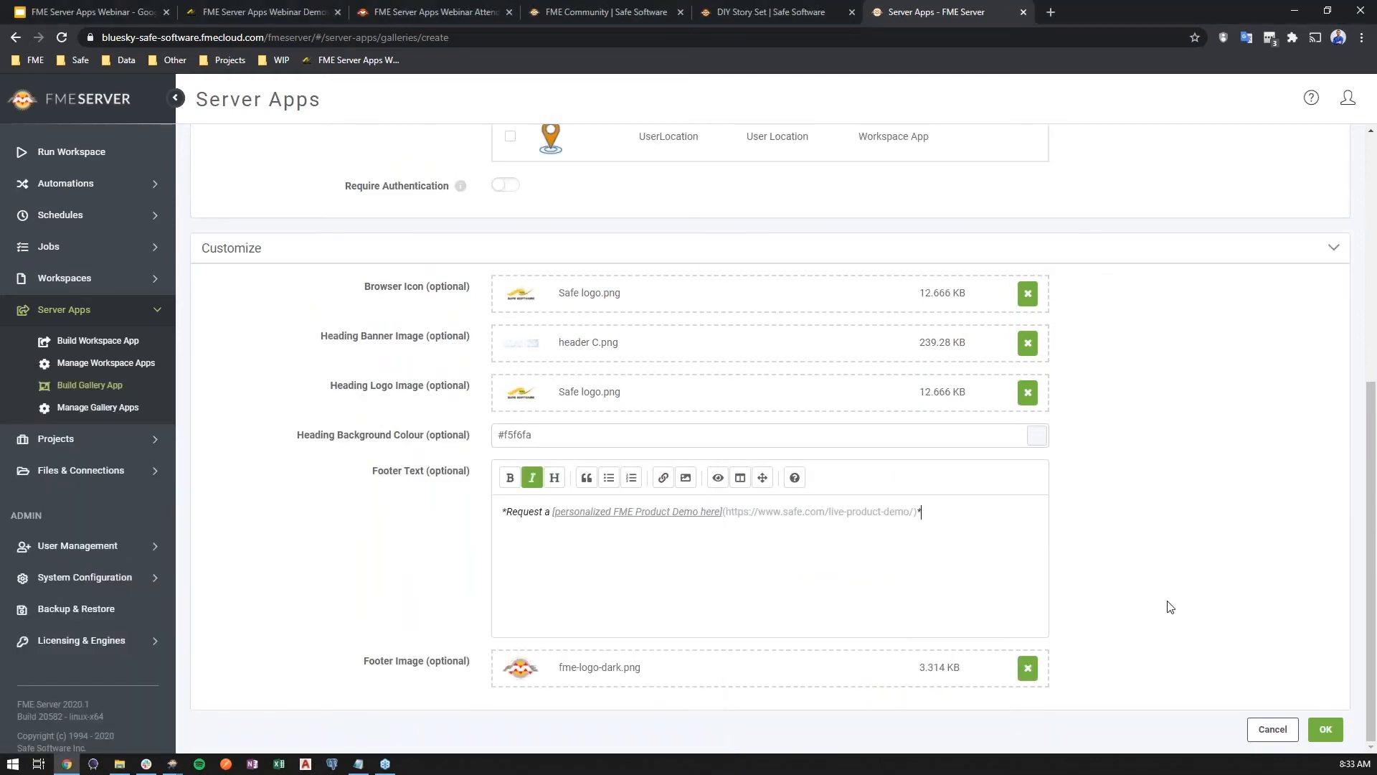
Review the gallery settings and create the gallery app
left_click(1085, 251)
left_click(1068, 678)
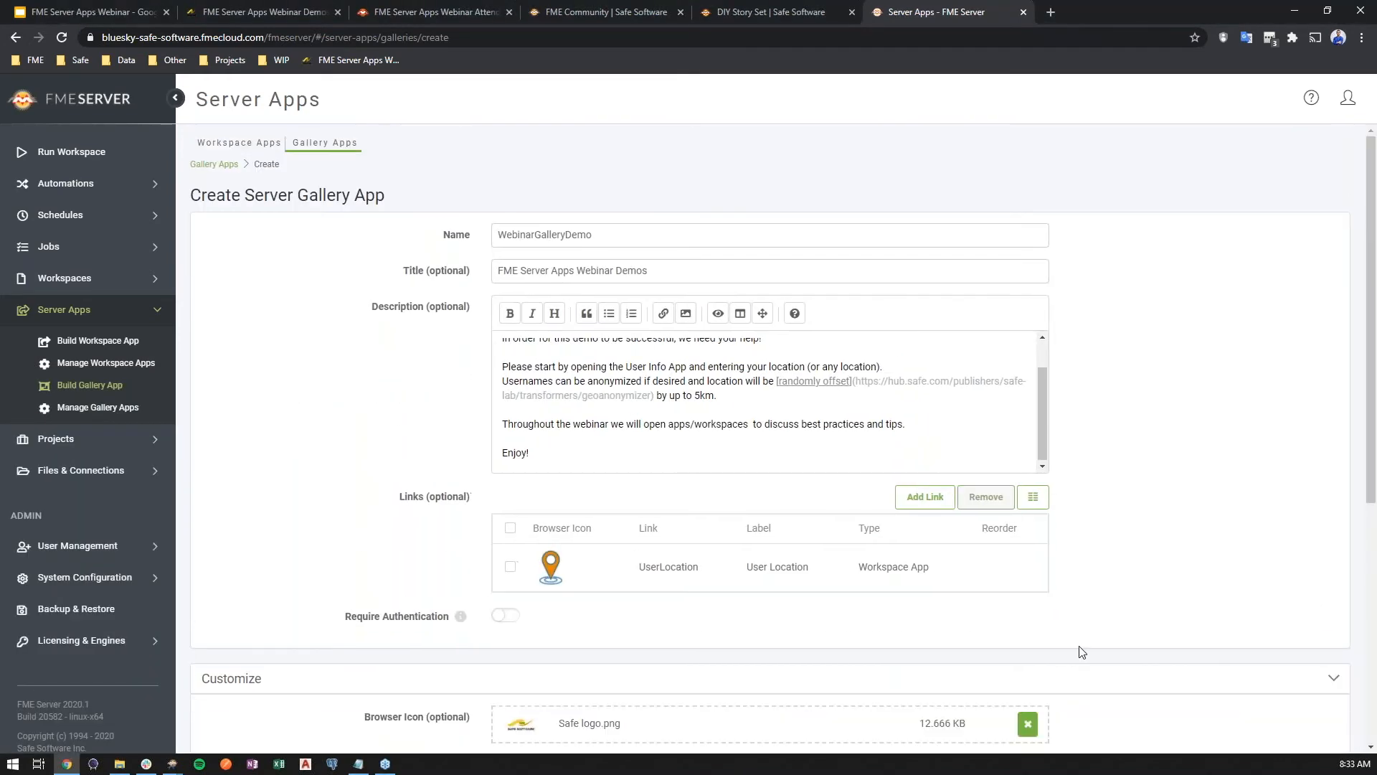
scroll(1064, 631, "down", 3)
scroll(1060, 615, "down", 1)
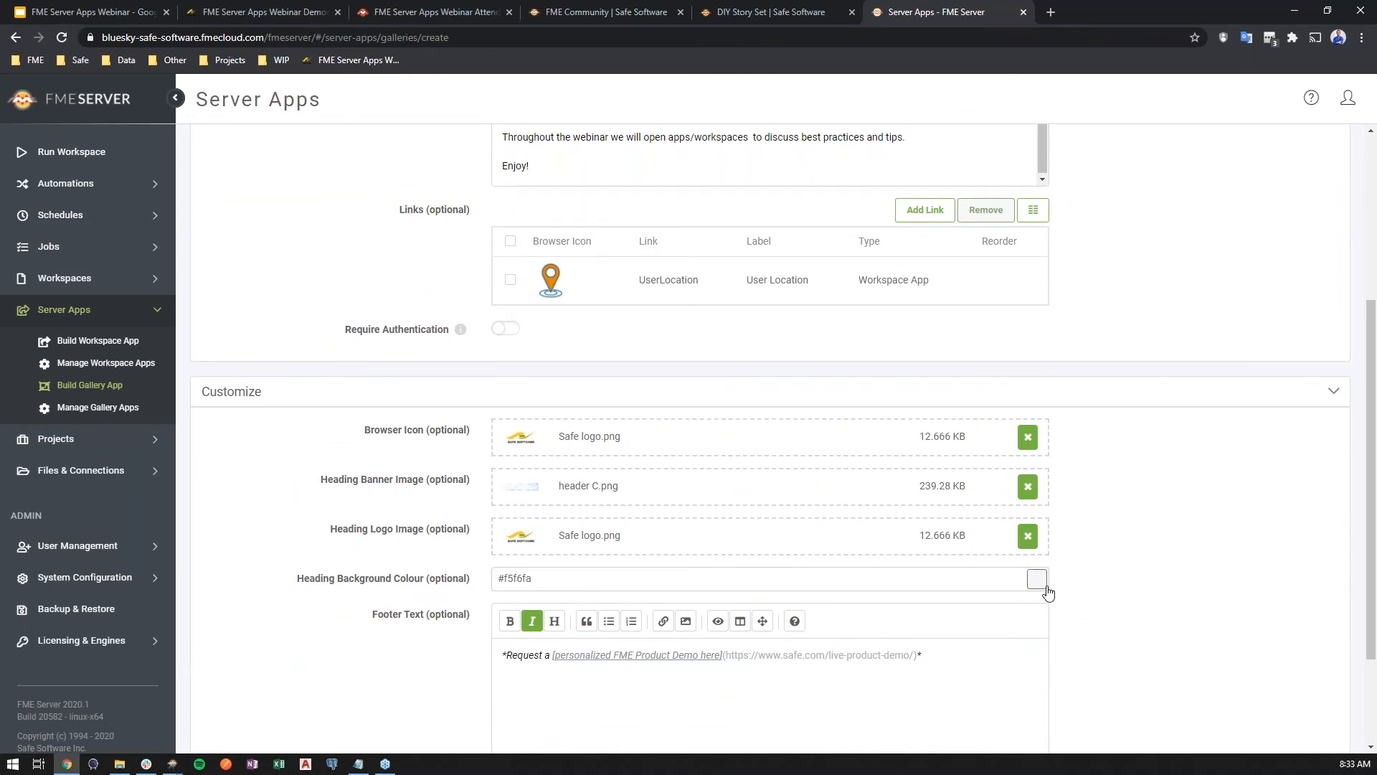
scroll(1047, 588, "down", 2)
left_click(1328, 737)
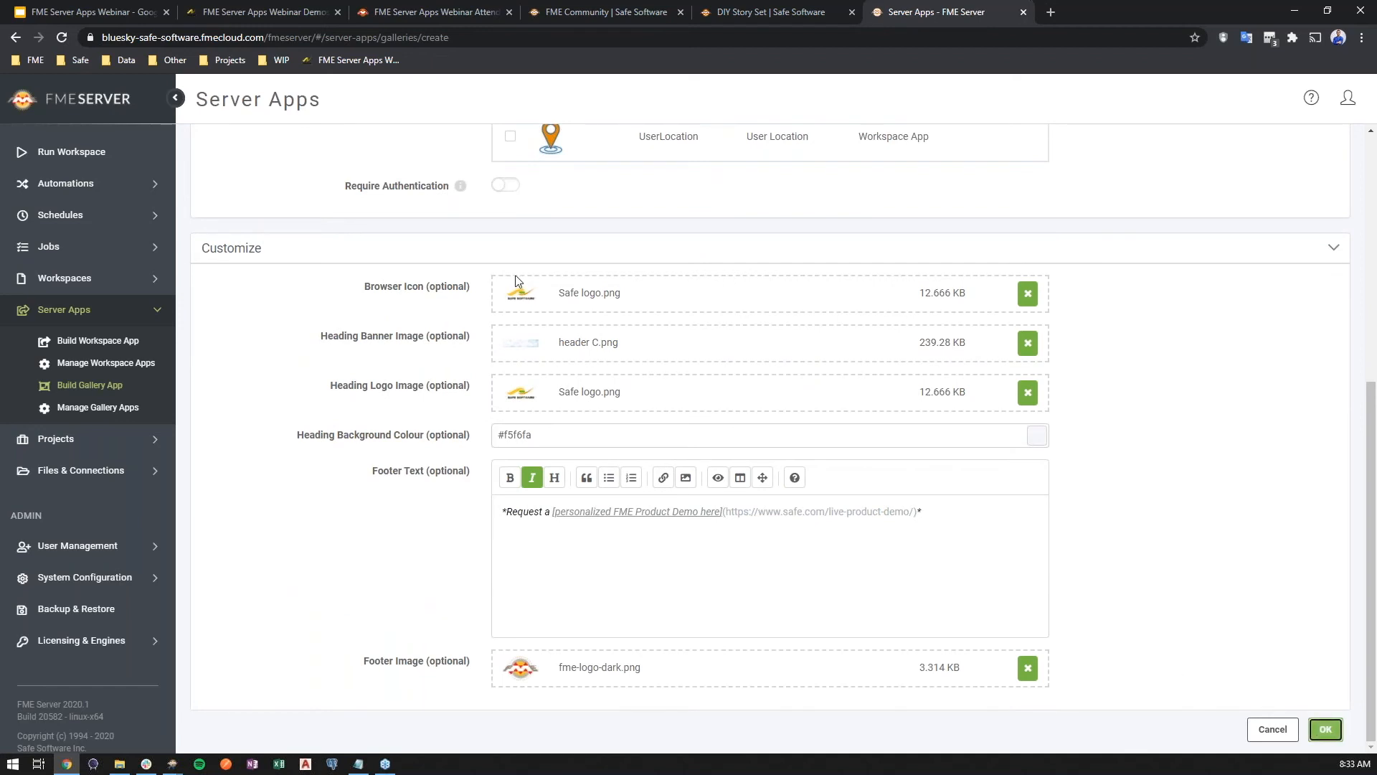
Open the published gallery's URL in a new tab and view the gallery page
left_click(476, 262, "ctrl")
left_click(1079, 11)
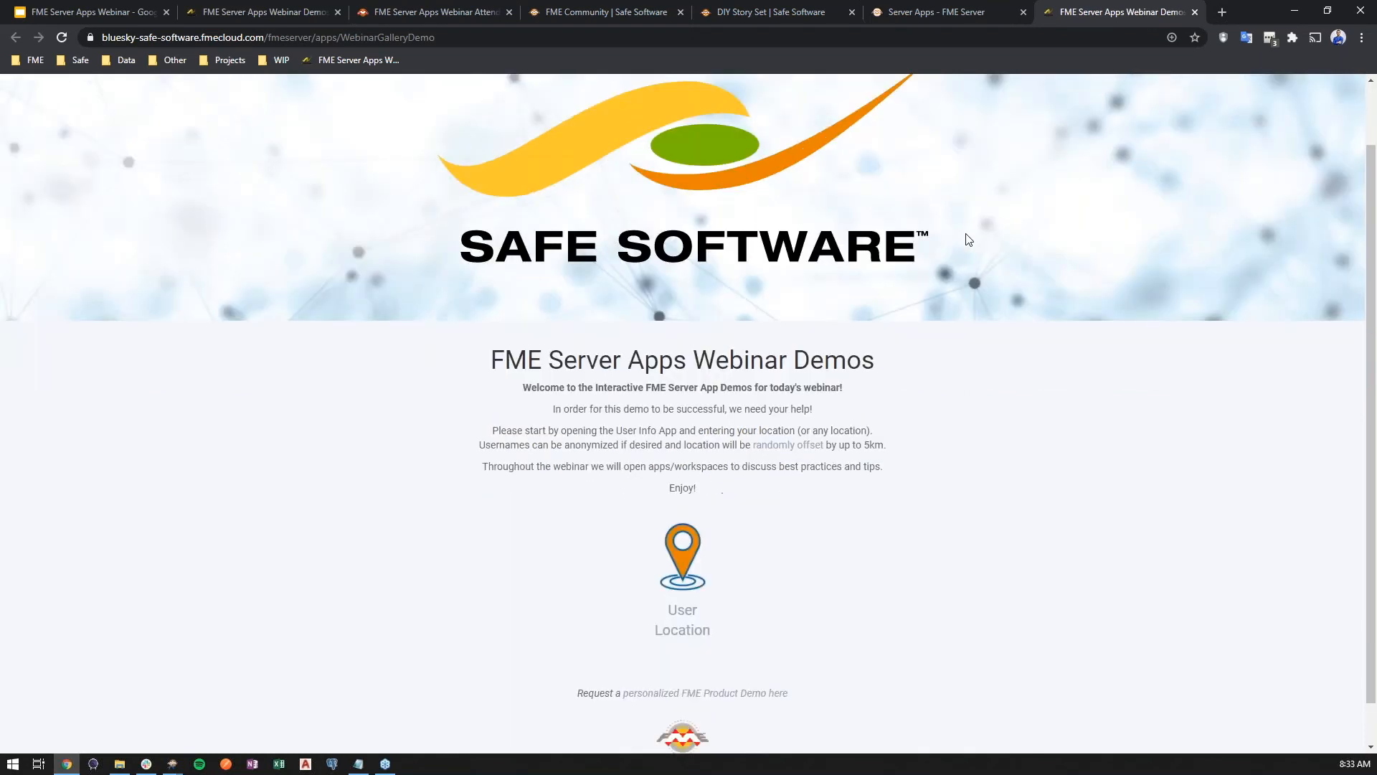
left_click(971, 15)
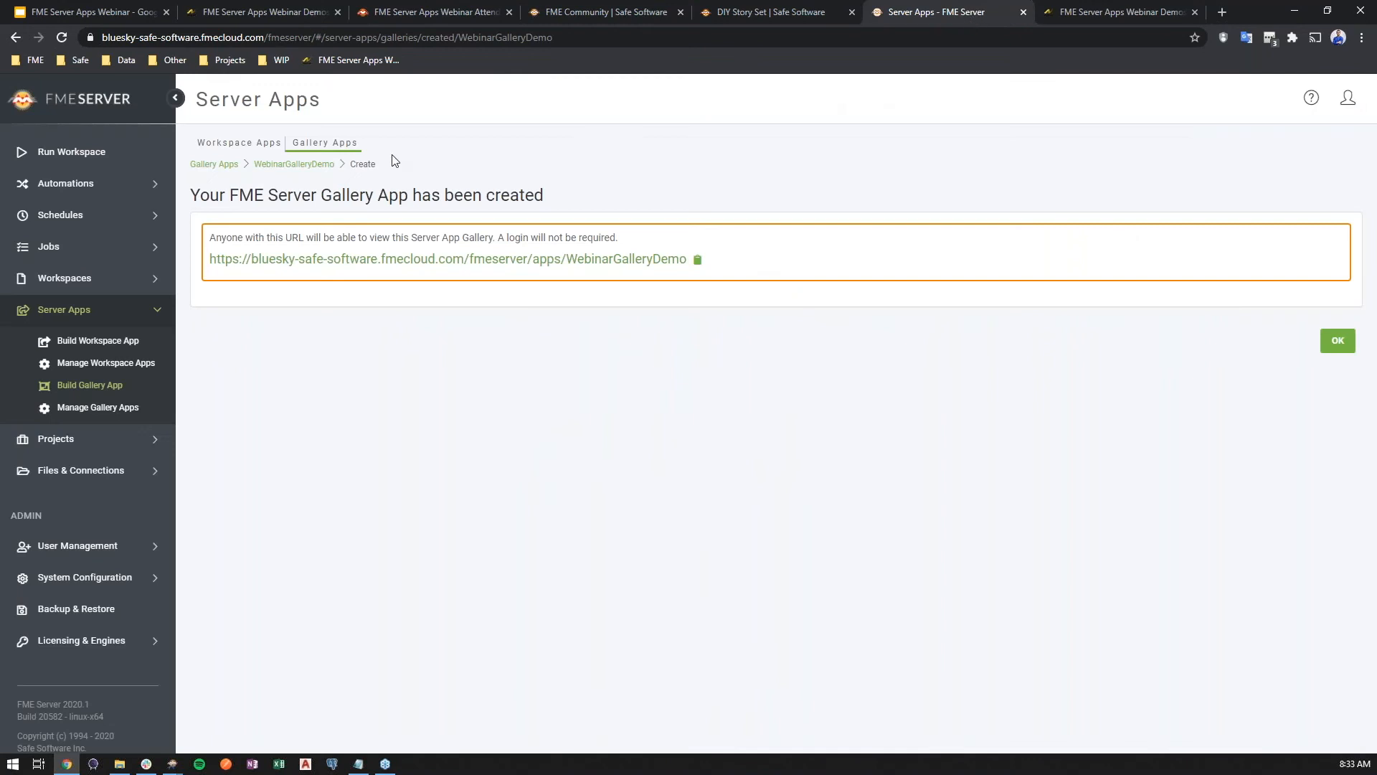
left_click(307, 166)
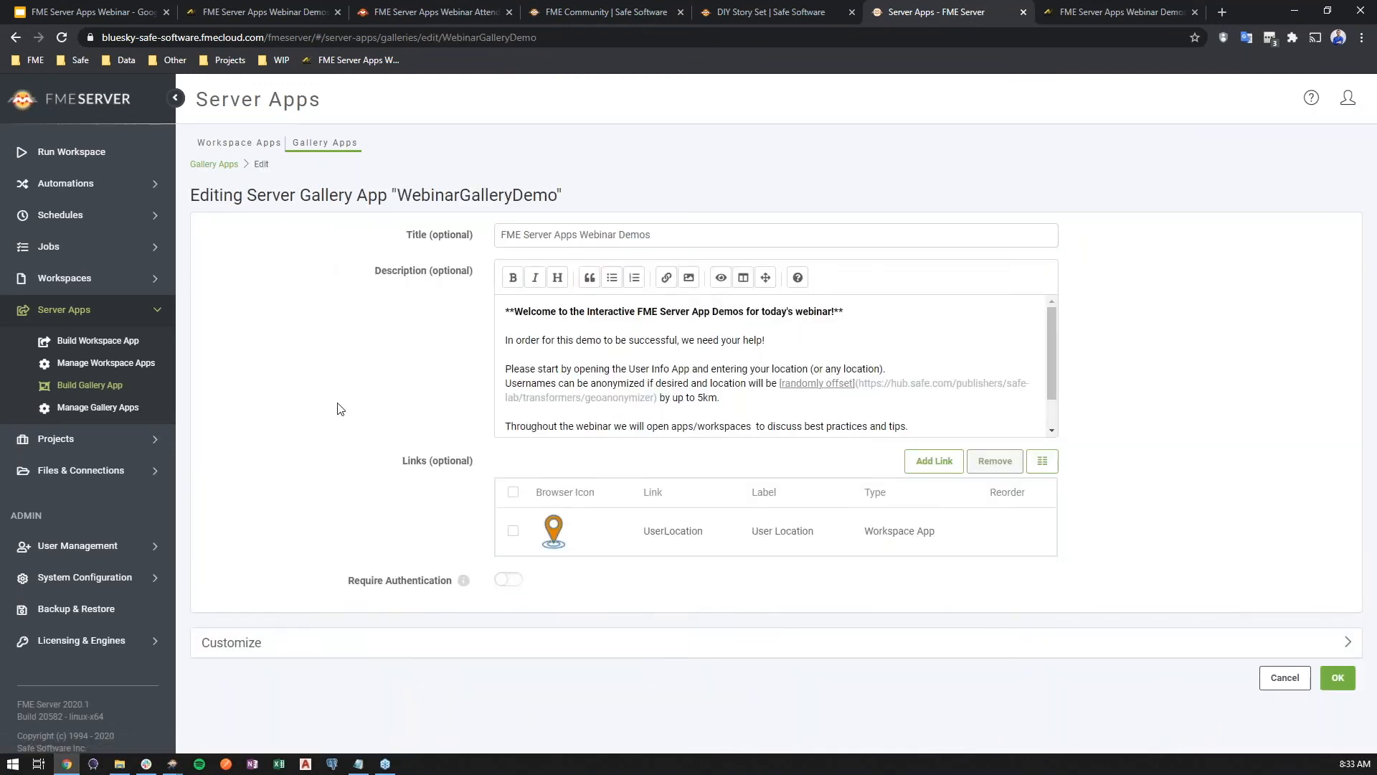
left_click(948, 466)
left_click(697, 422)
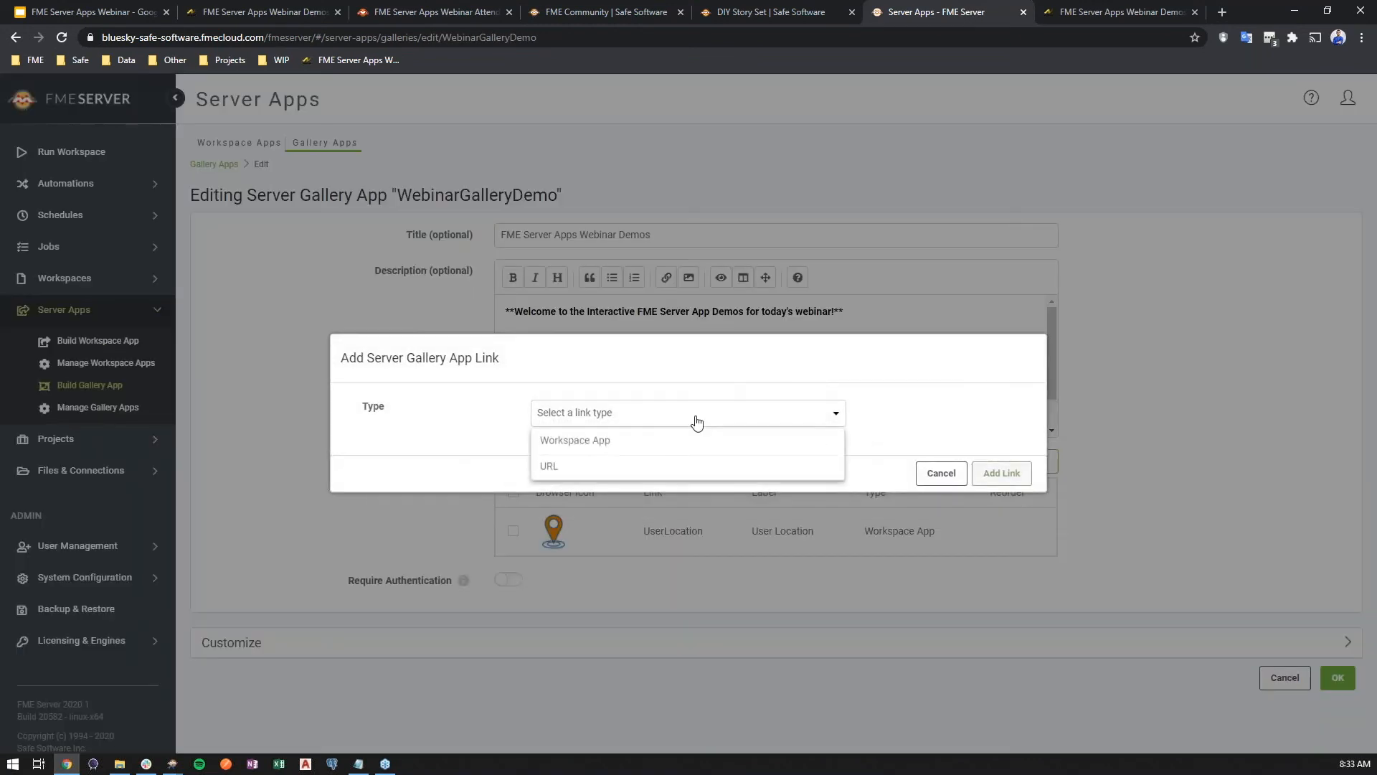
left_click(575, 469)
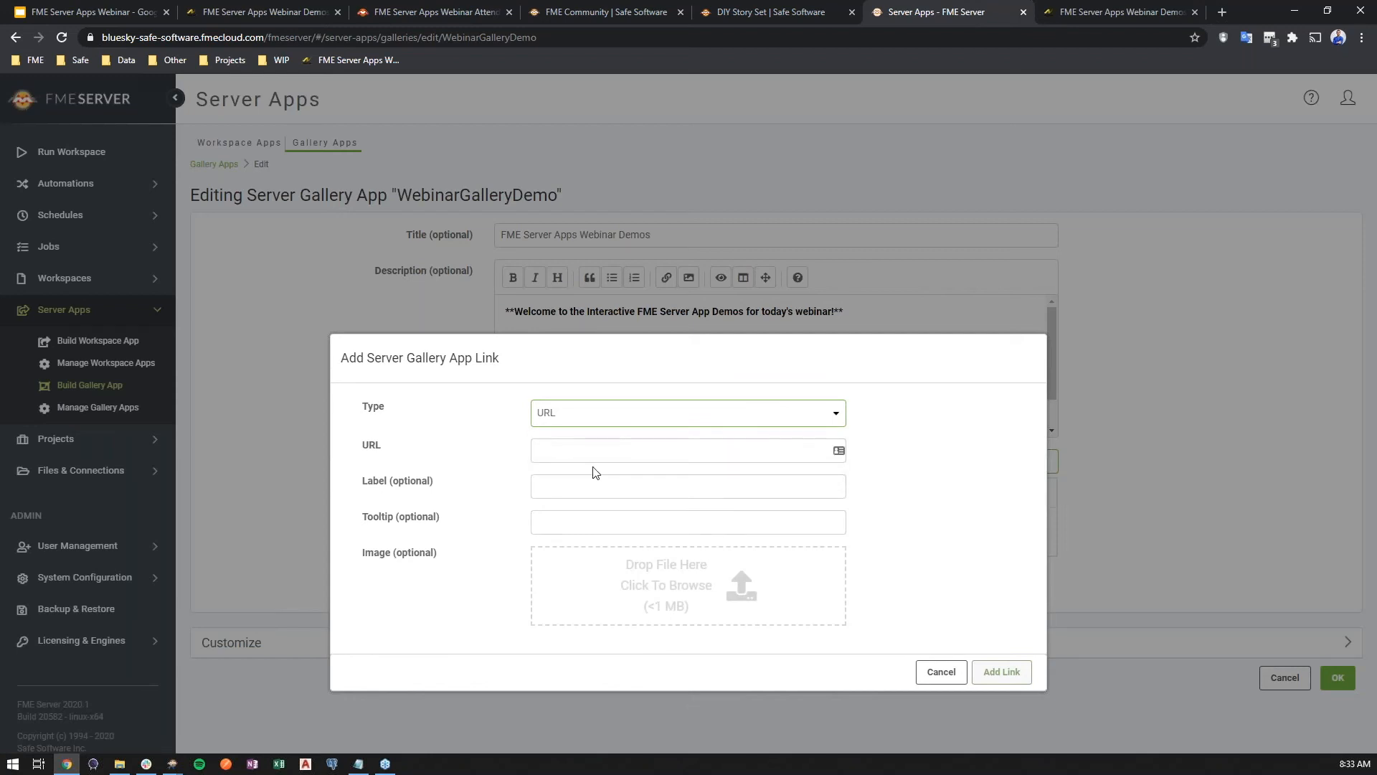
left_click(639, 11)
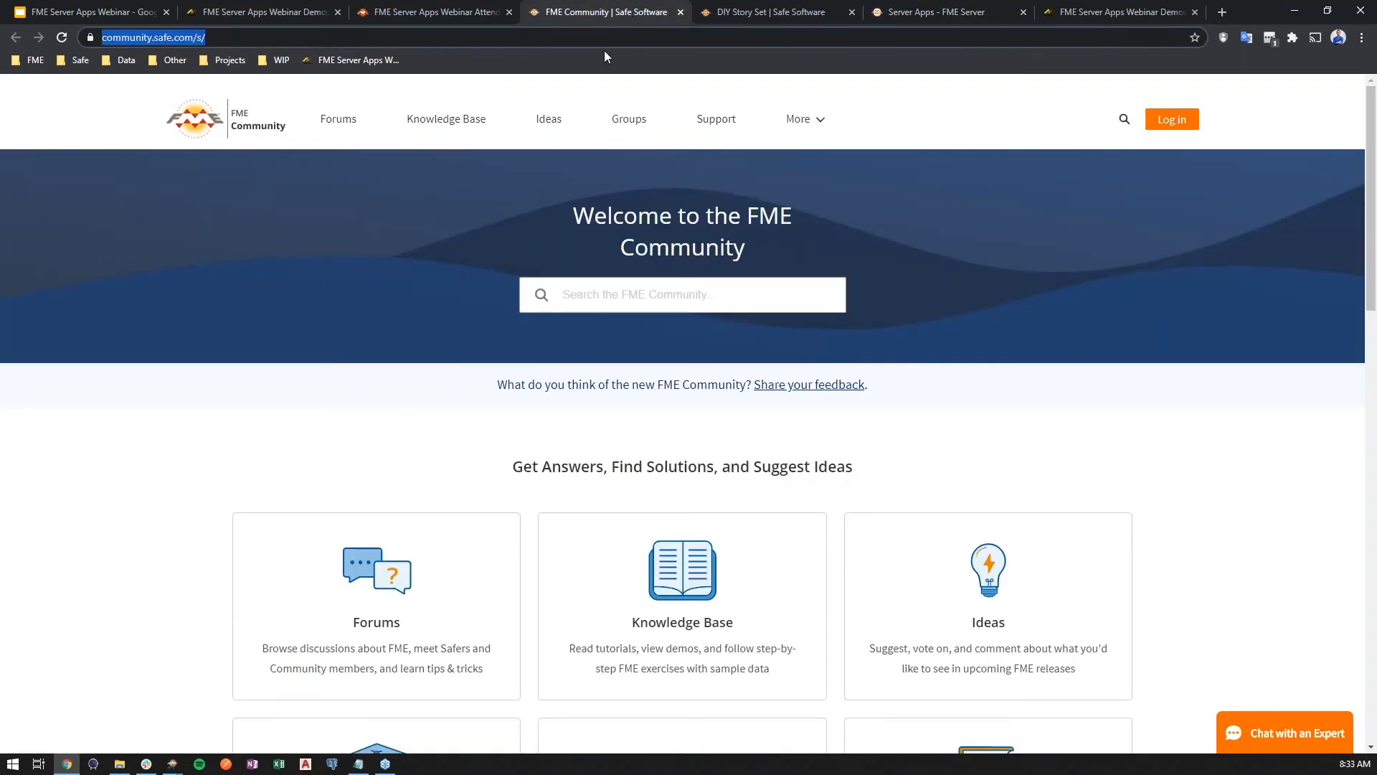
left_click(1108, 11)
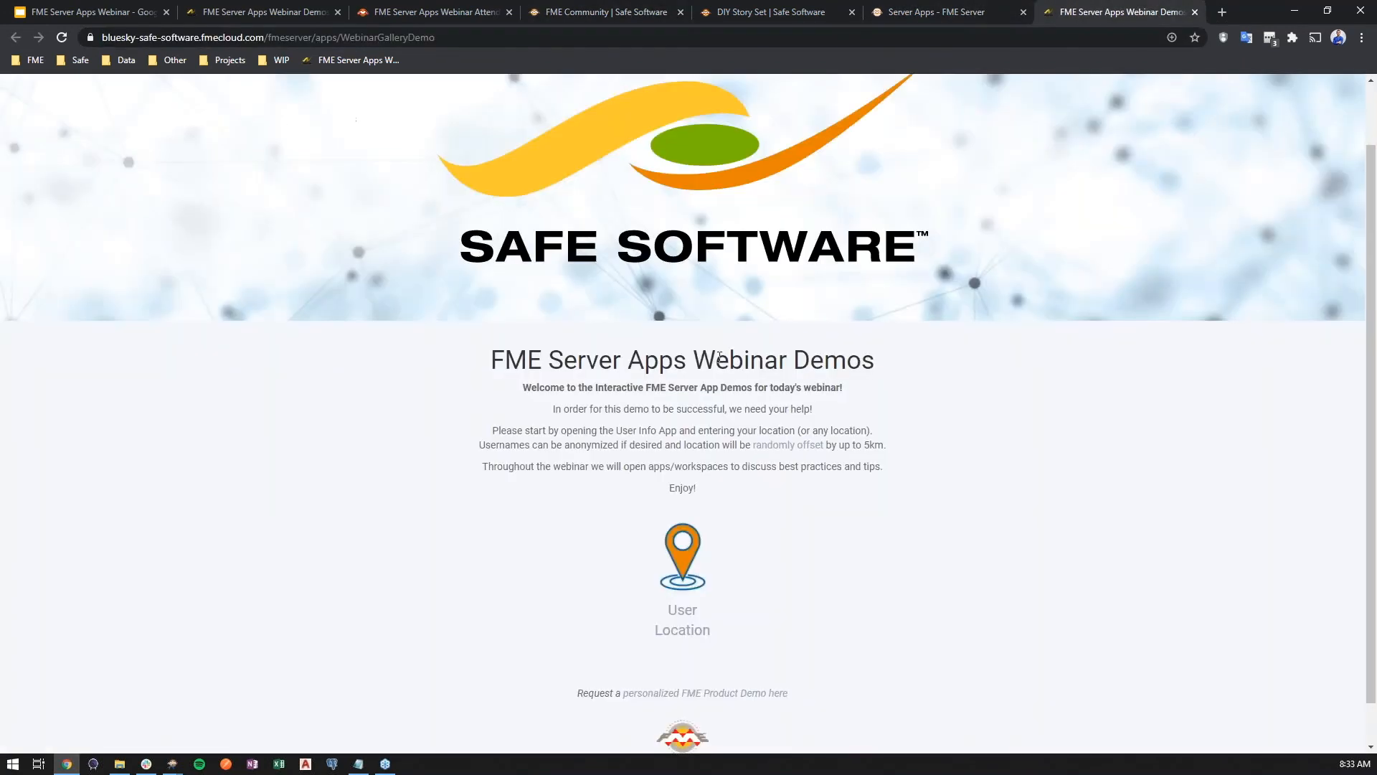
left_click(961, 12)
left_click(544, 448)
type("https://community.safe.com/s/")
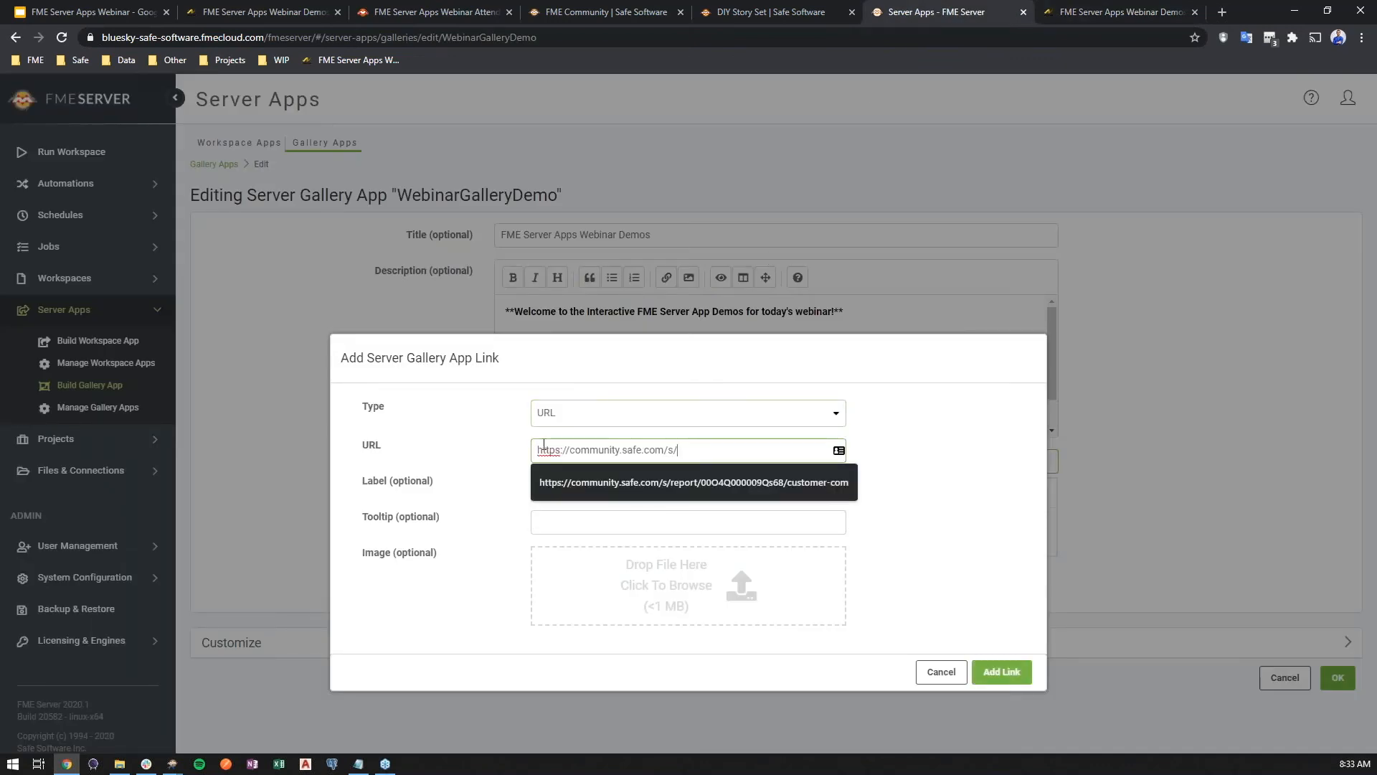
Set the link's label to FME Community and its tooltip to Q&A Forum!
left_click(572, 483)
type("F")
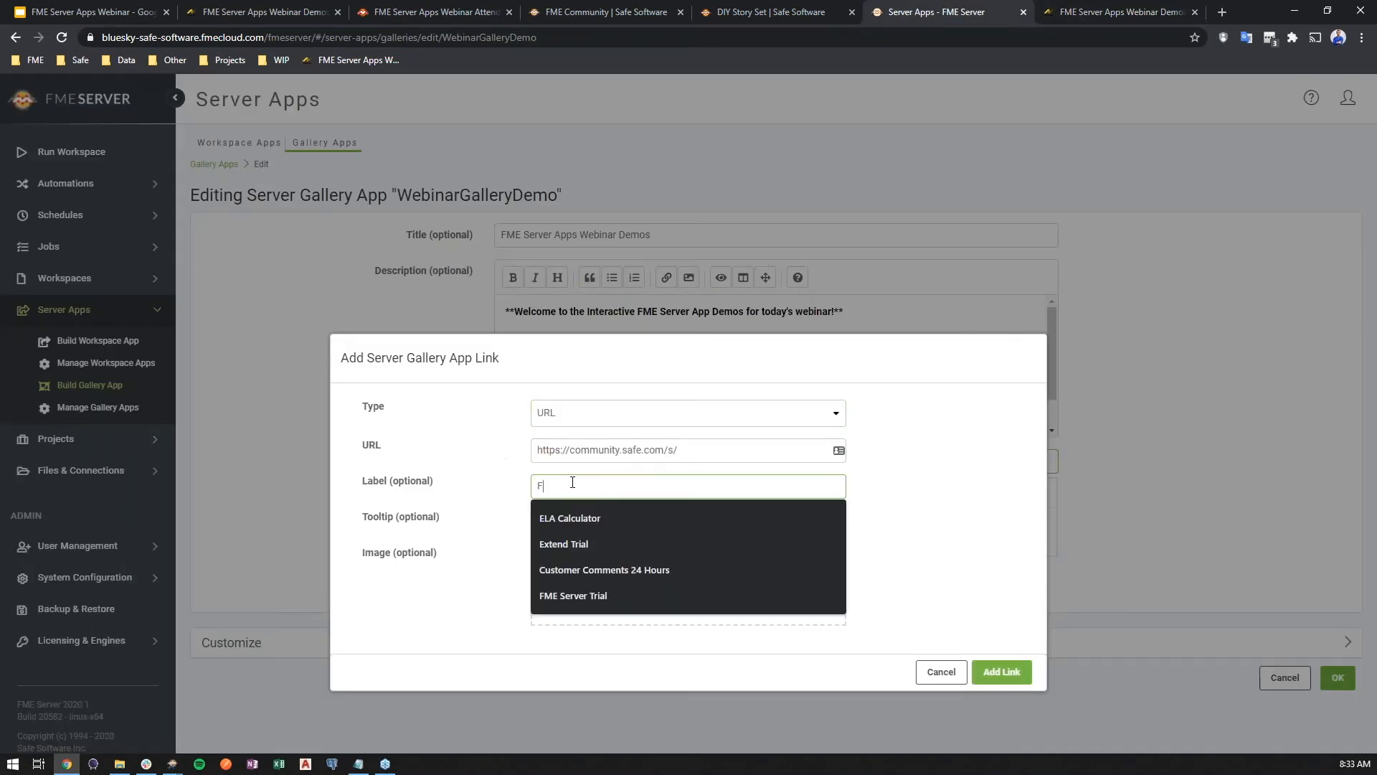
type("ME Community")
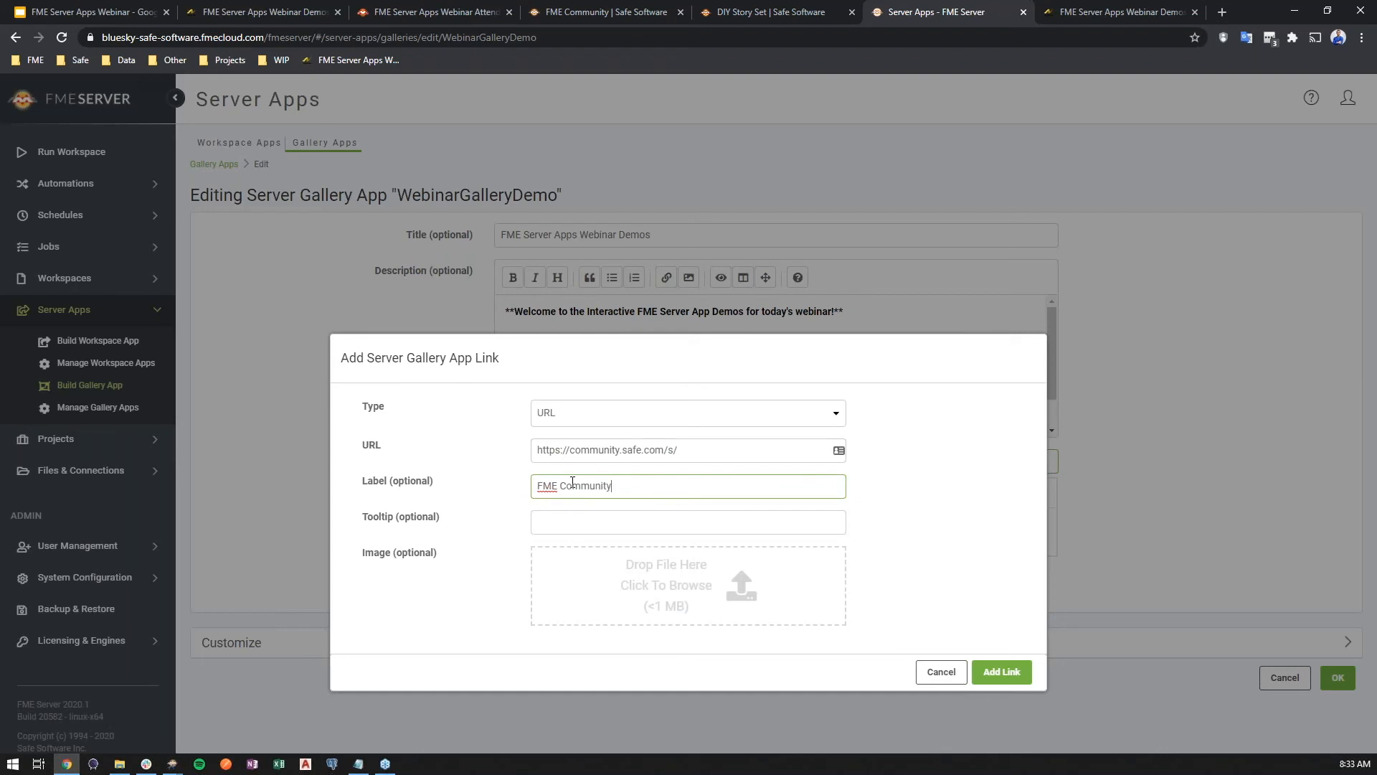
left_click(576, 521)
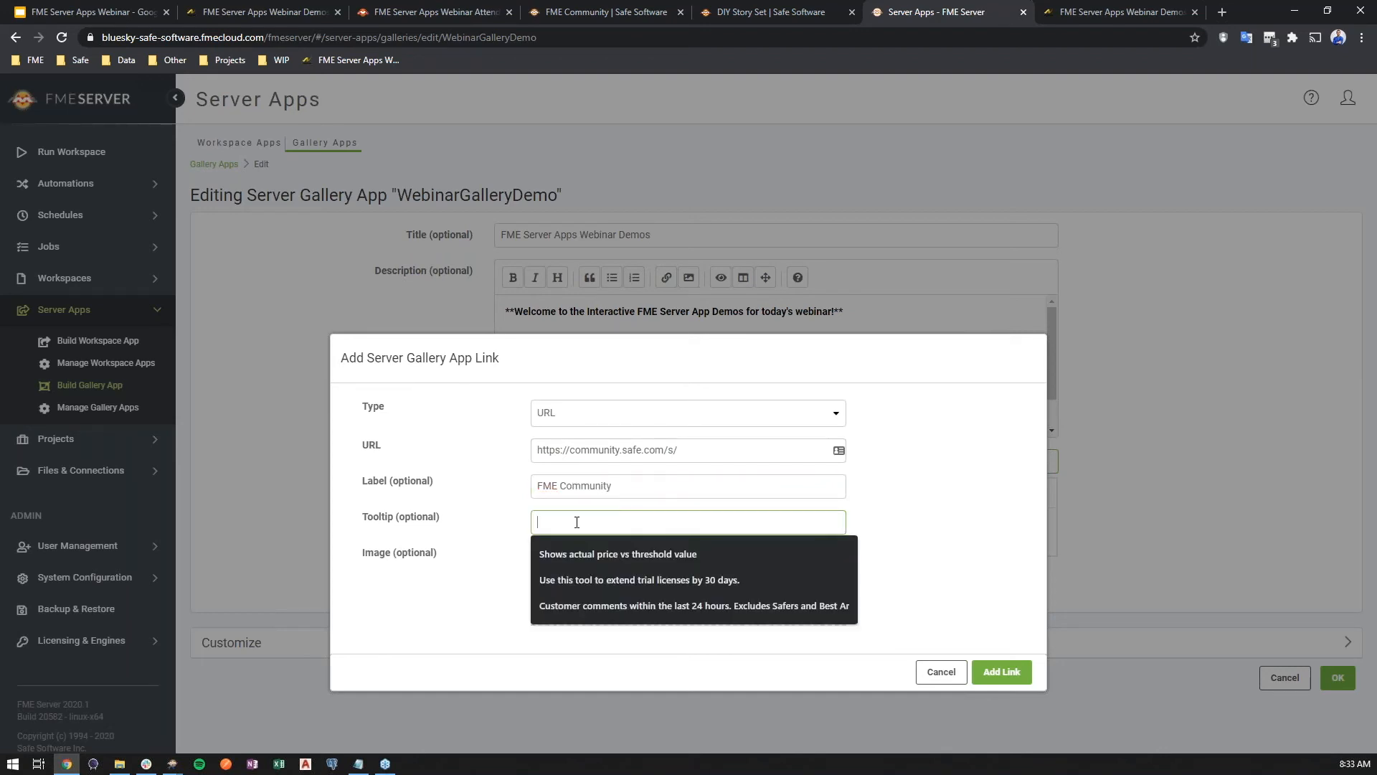
type("Q&A For")
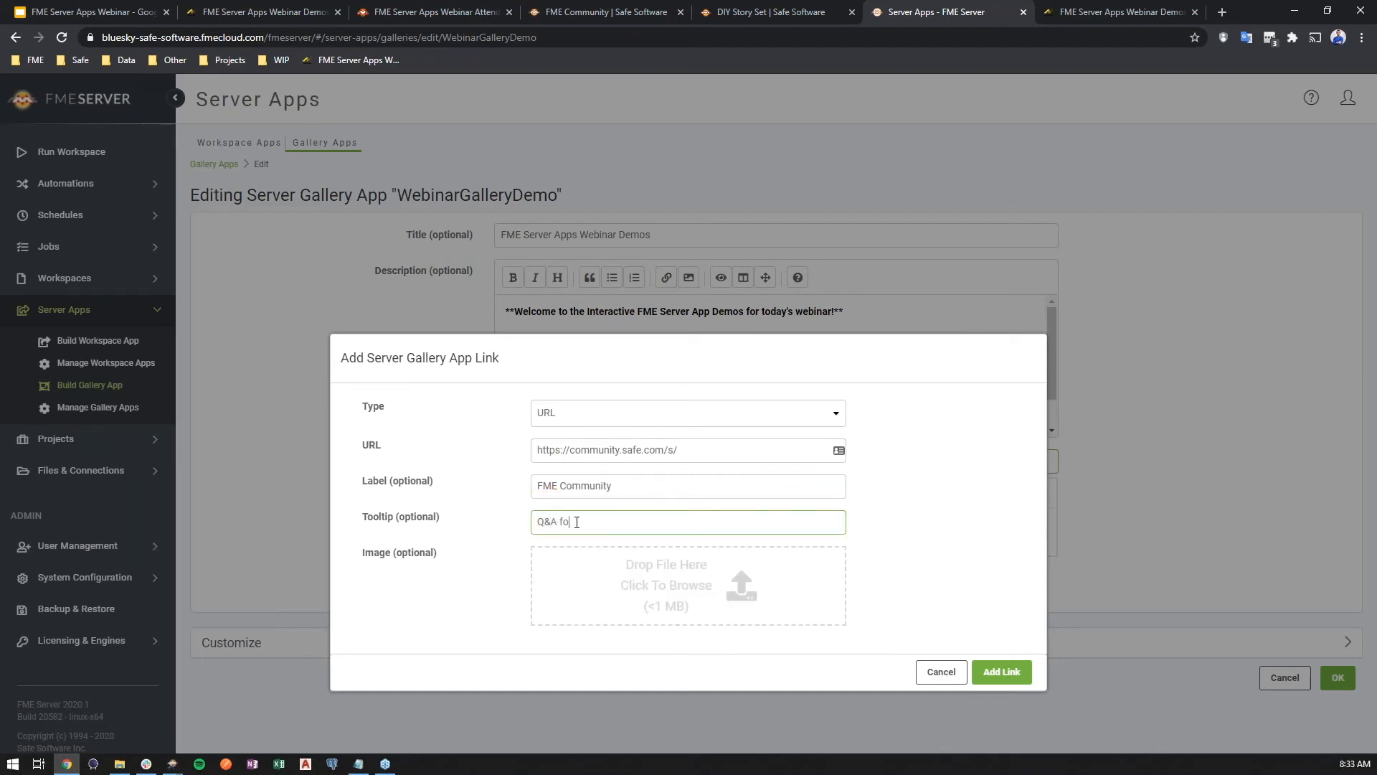
type("um!")
Attach an image from the Gallery Images Link folder as the link's icon, add the link and save the gallery app
left_click(577, 574)
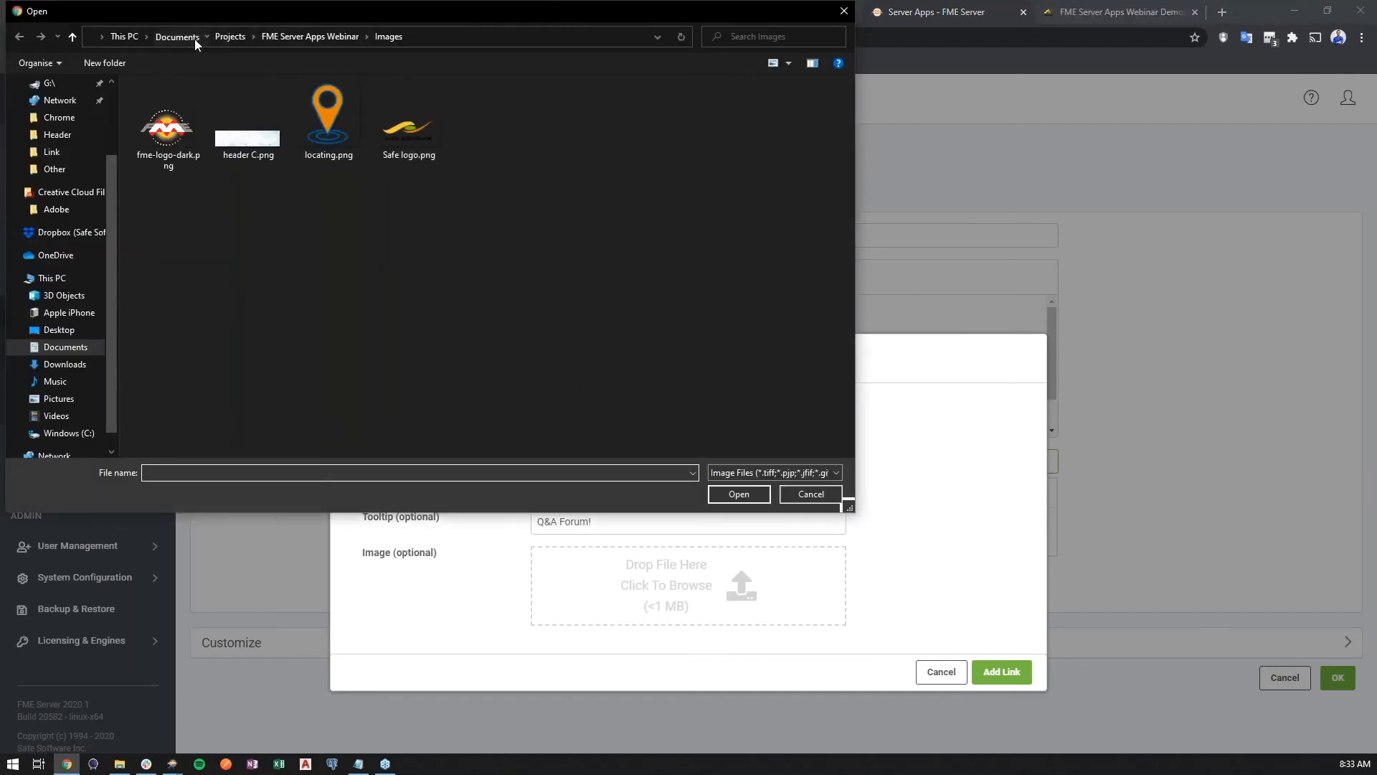
left_click(192, 36)
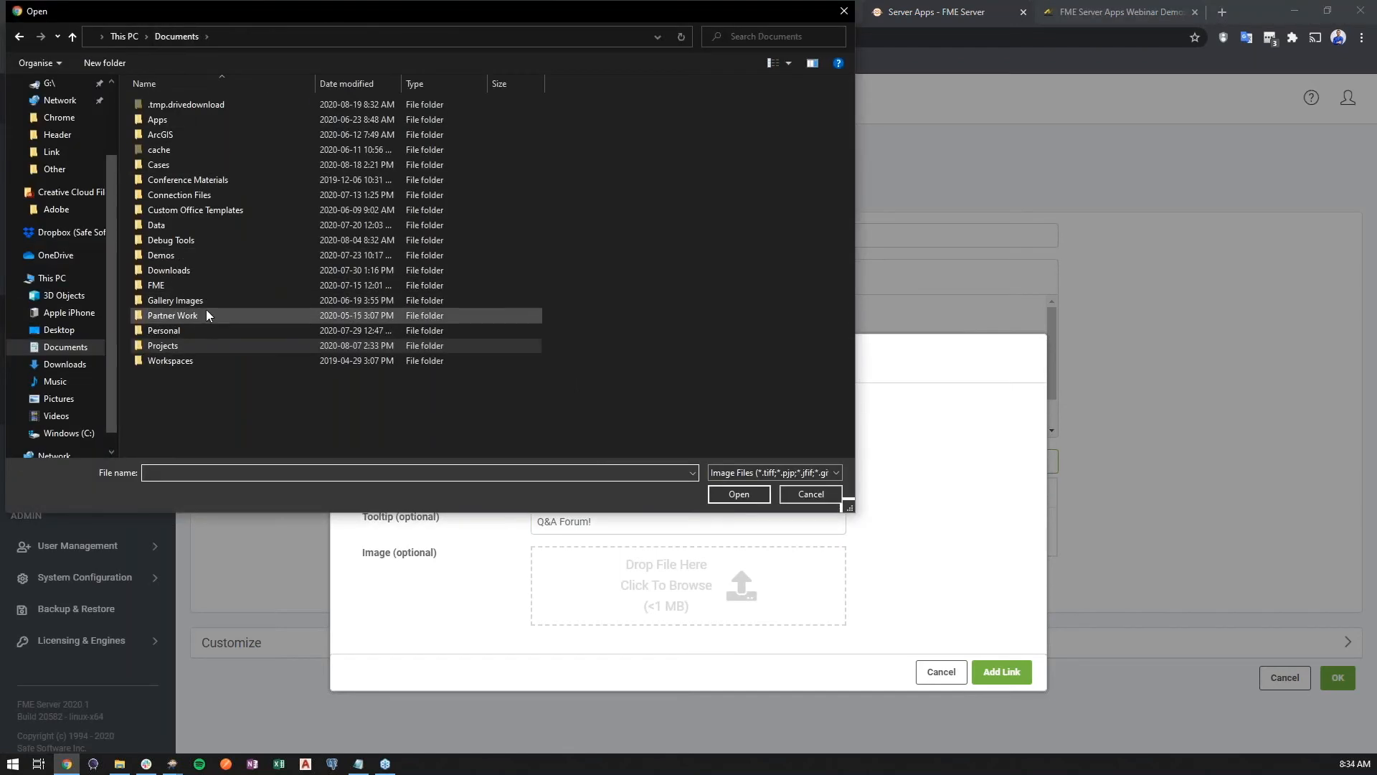
double_click(208, 300)
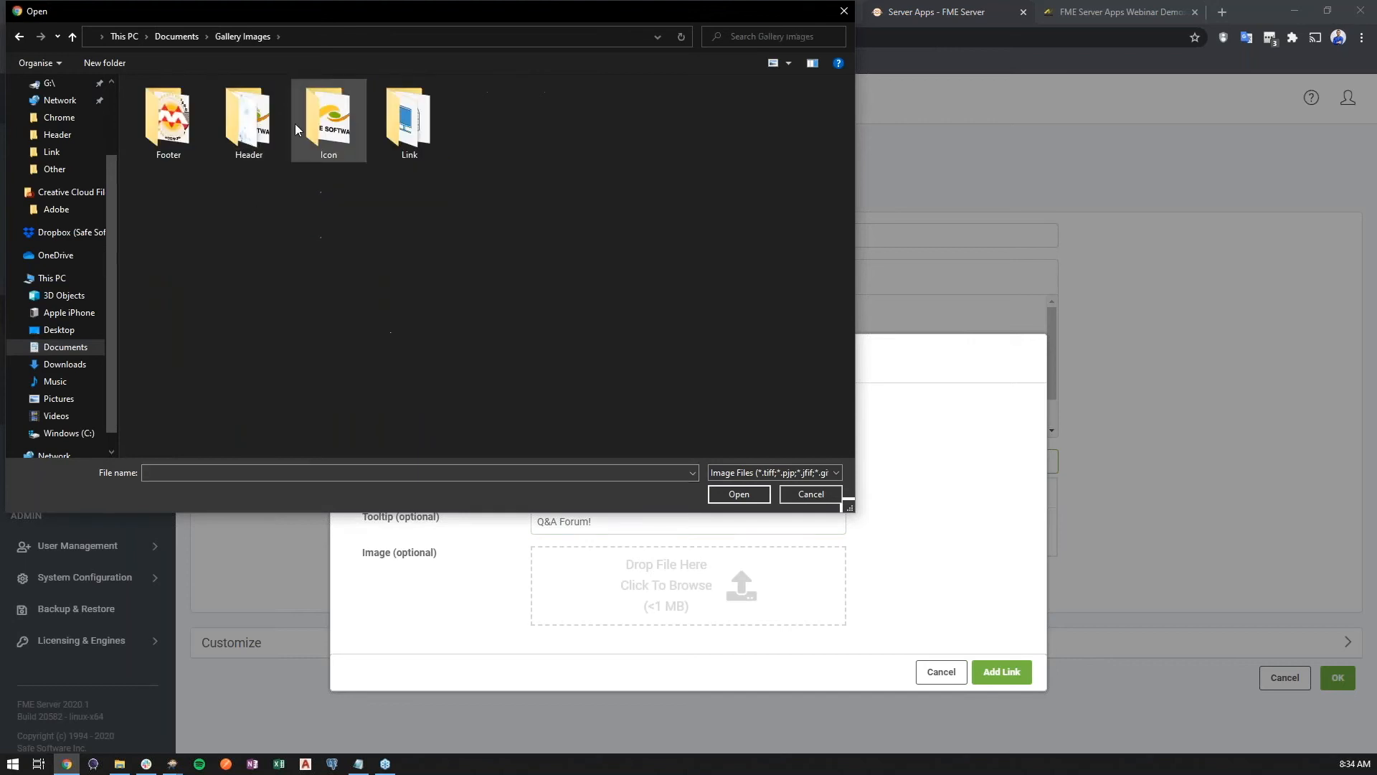
double_click(380, 123)
double_click(168, 208)
left_click(1015, 648)
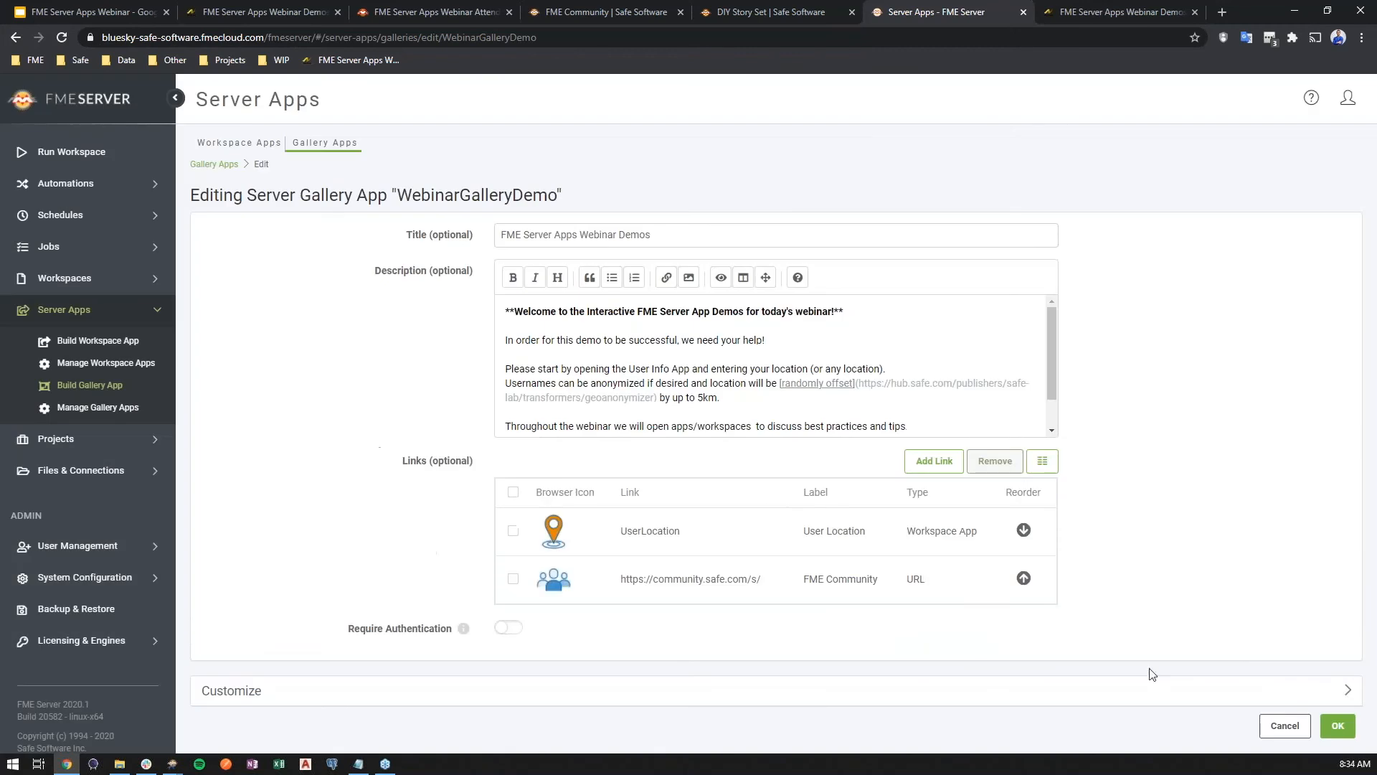
left_click(1335, 724)
Reload the published gallery page and scroll through it to review the new FME Community link
left_click(1074, 7)
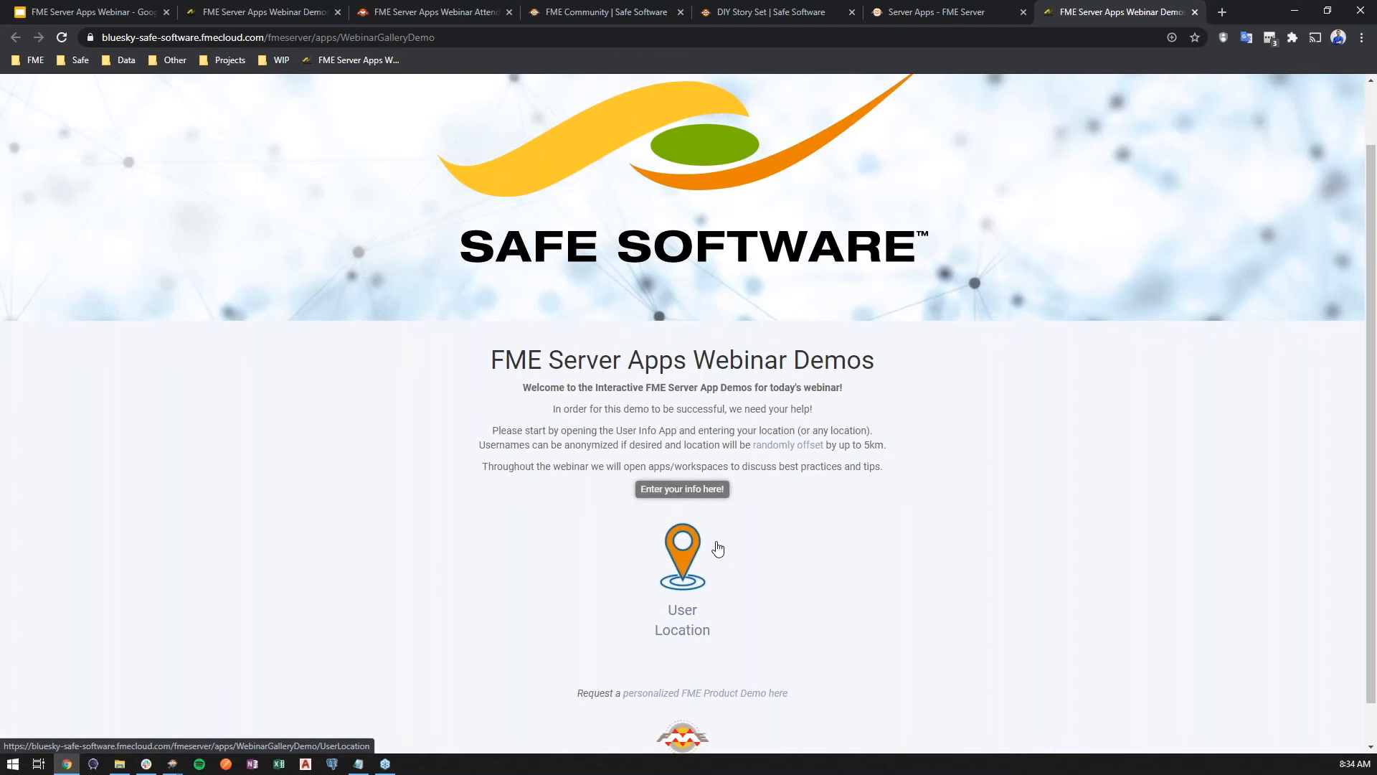
key("ctrl+l")
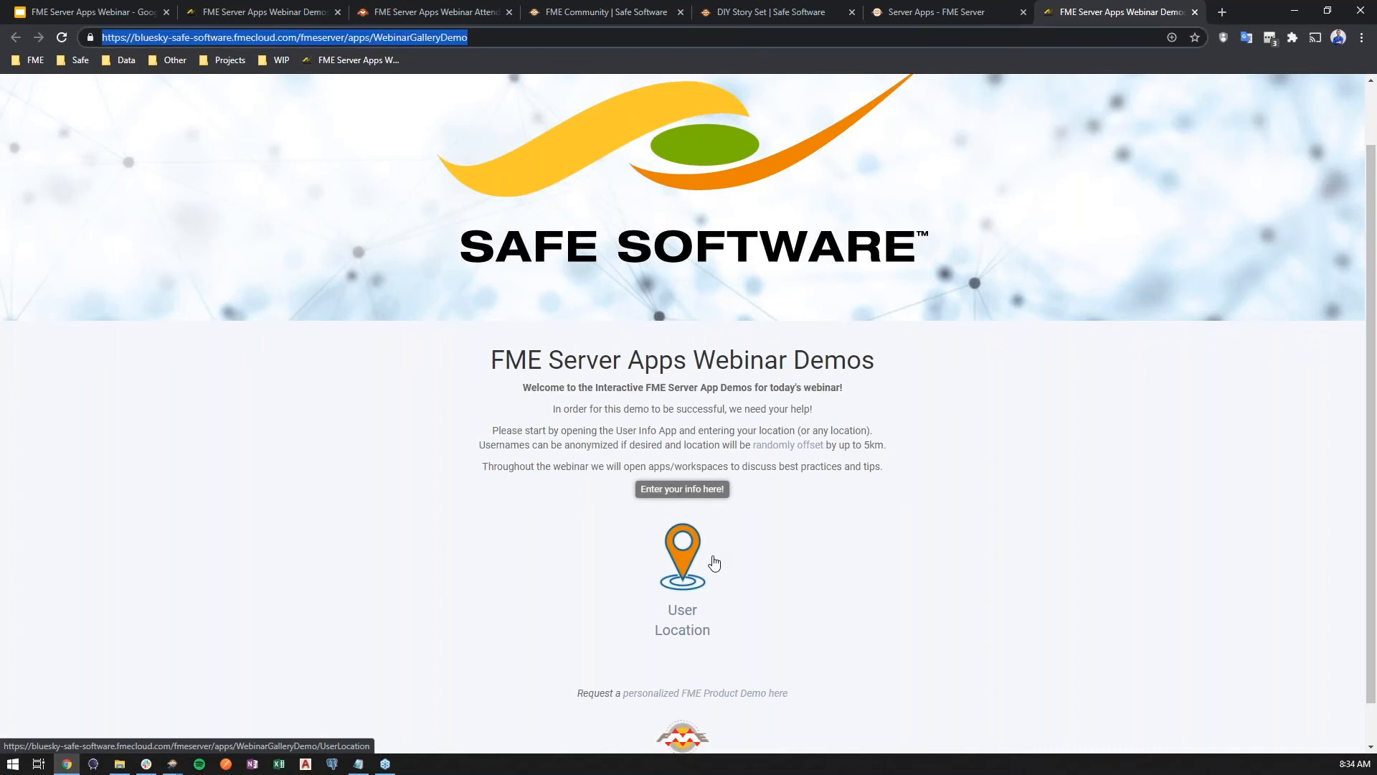
key("Return")
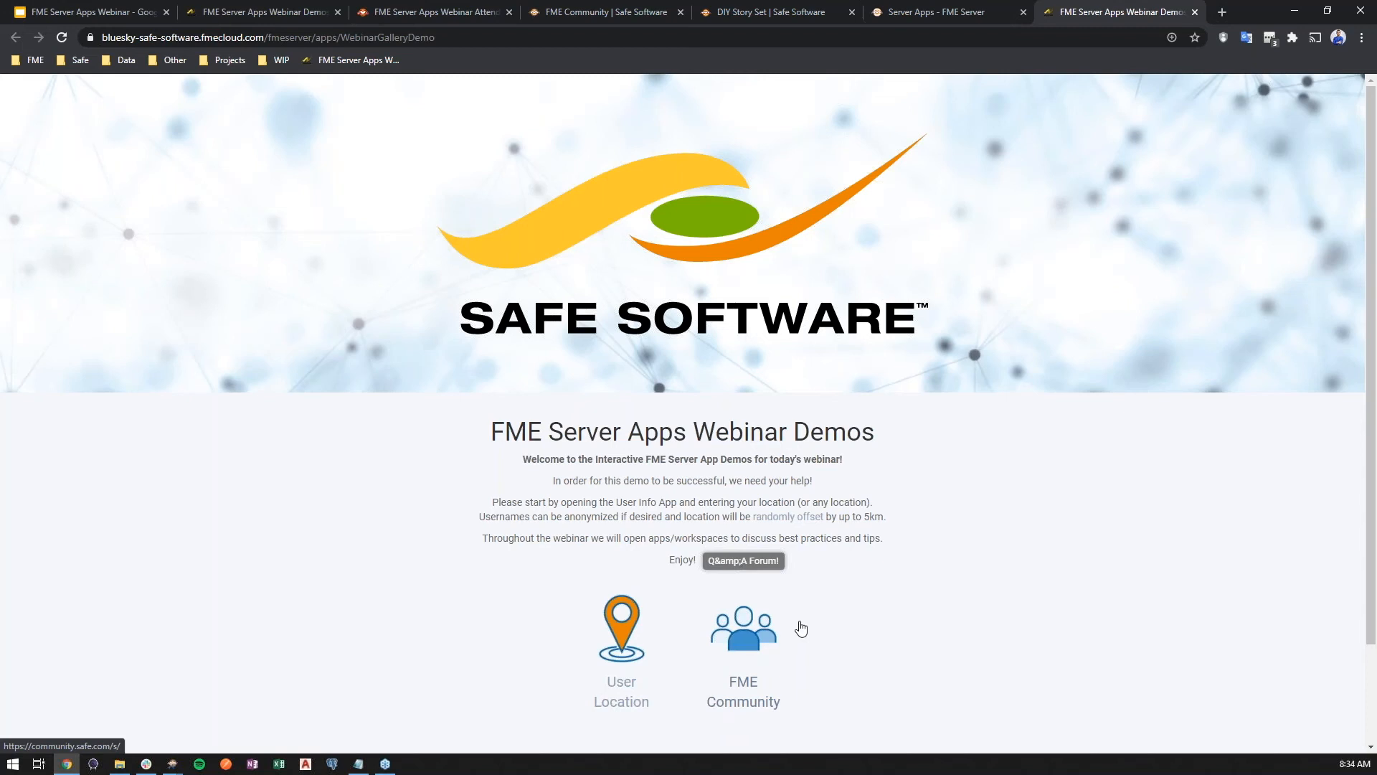
scroll(789, 629, "down", 2)
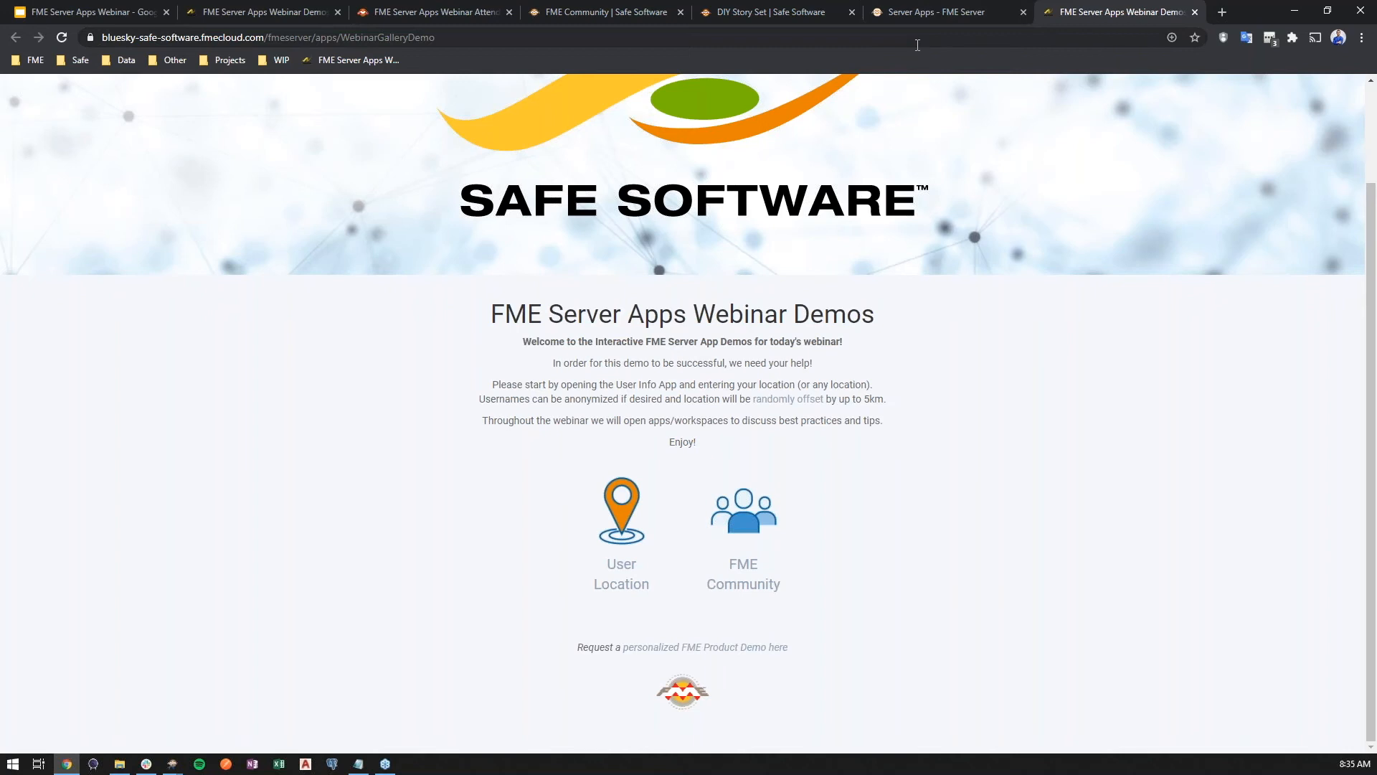
scroll(925, 131, "up", 2)
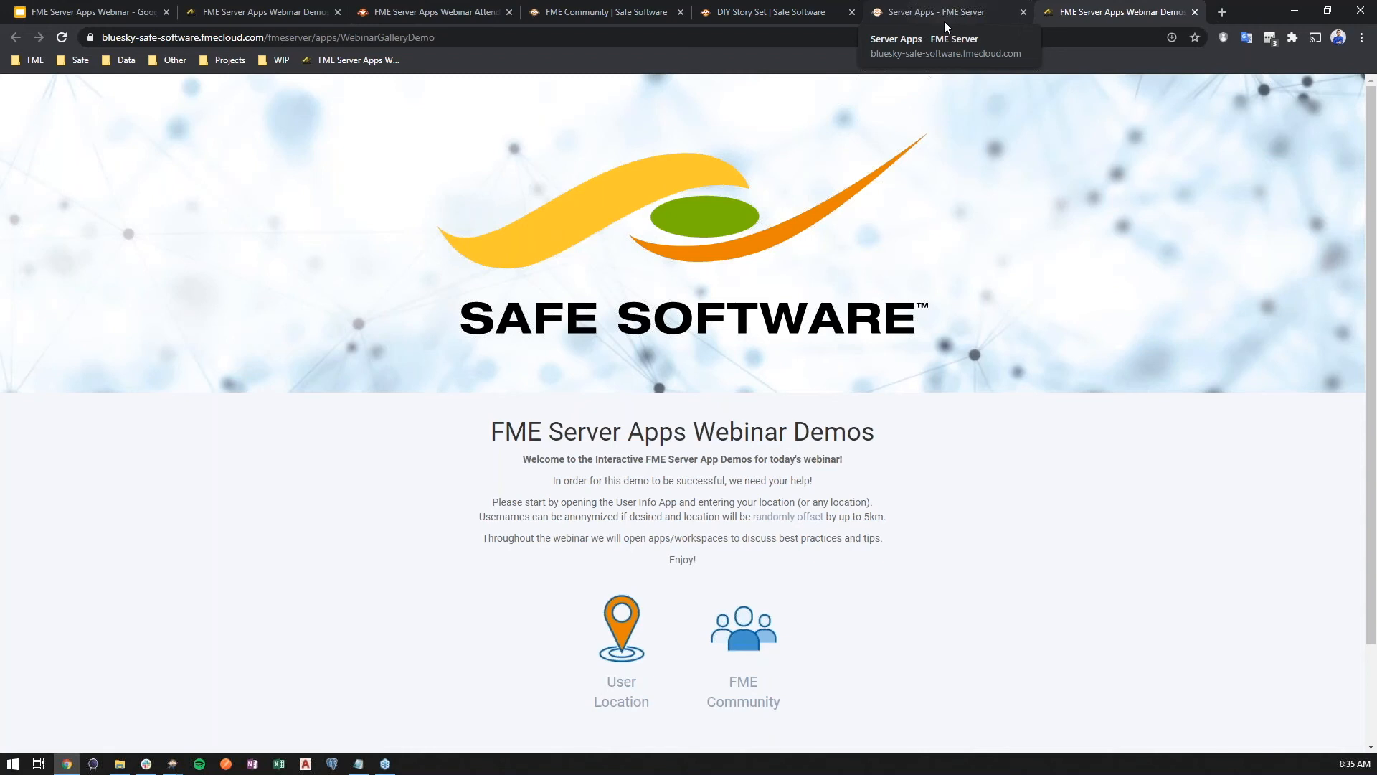
Edit the gallery again, move the FME Community link above UserLocation, and save the gallery app
left_click(907, 6)
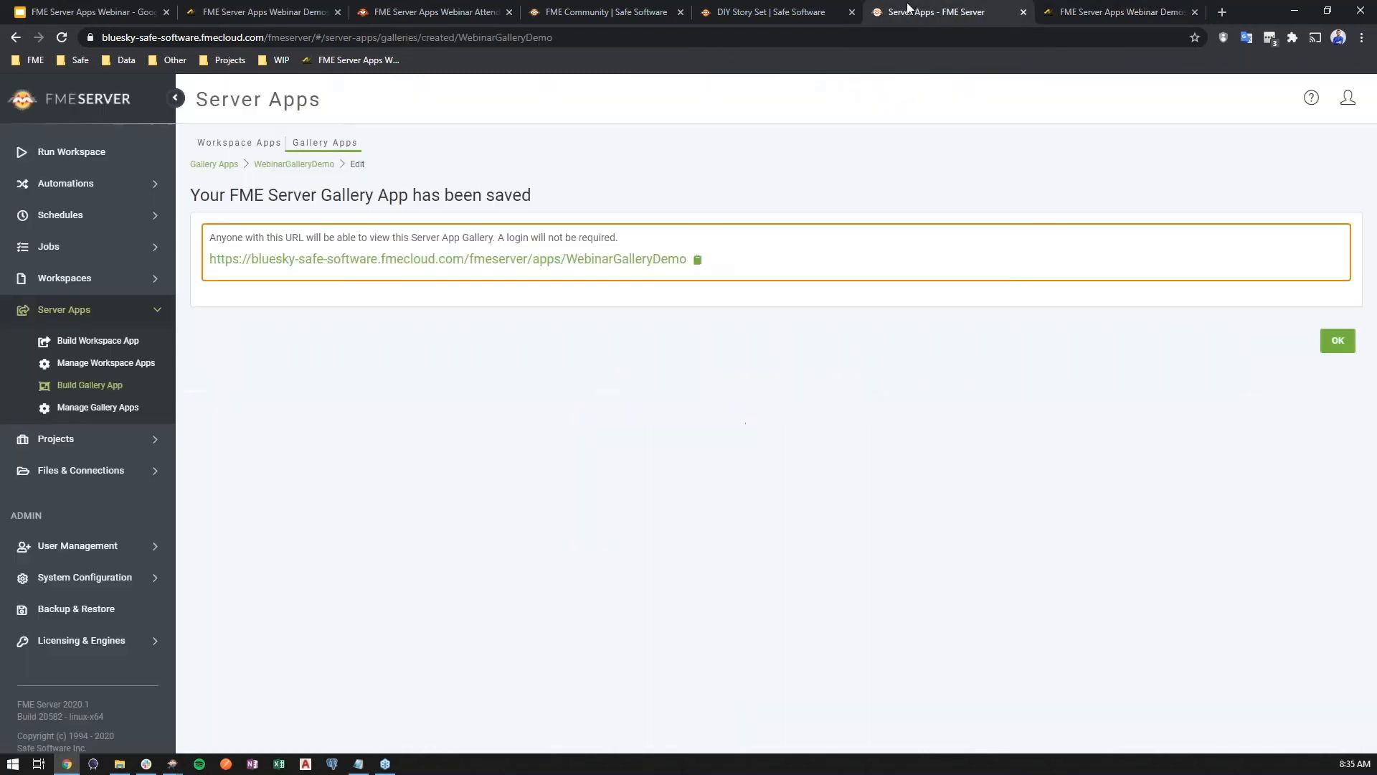
left_click(303, 165)
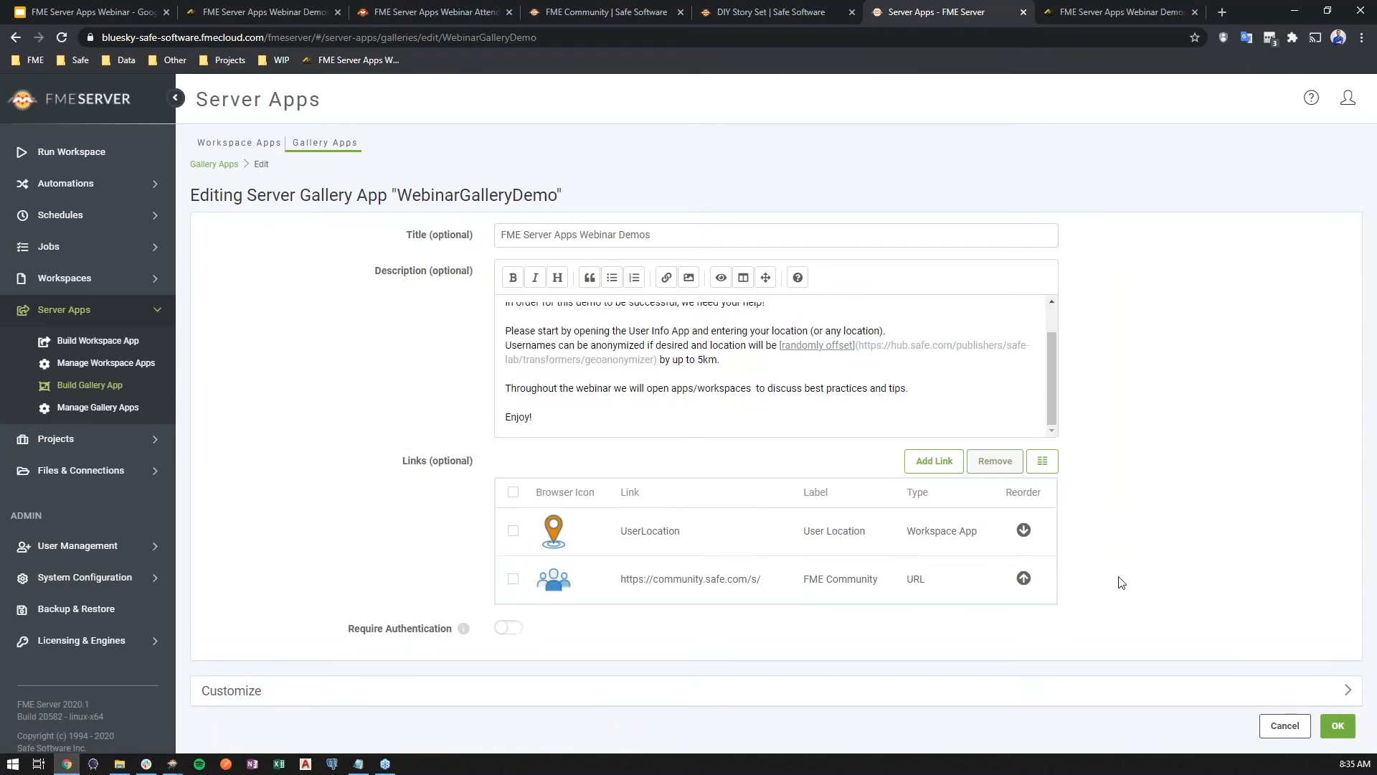
left_click(1025, 532)
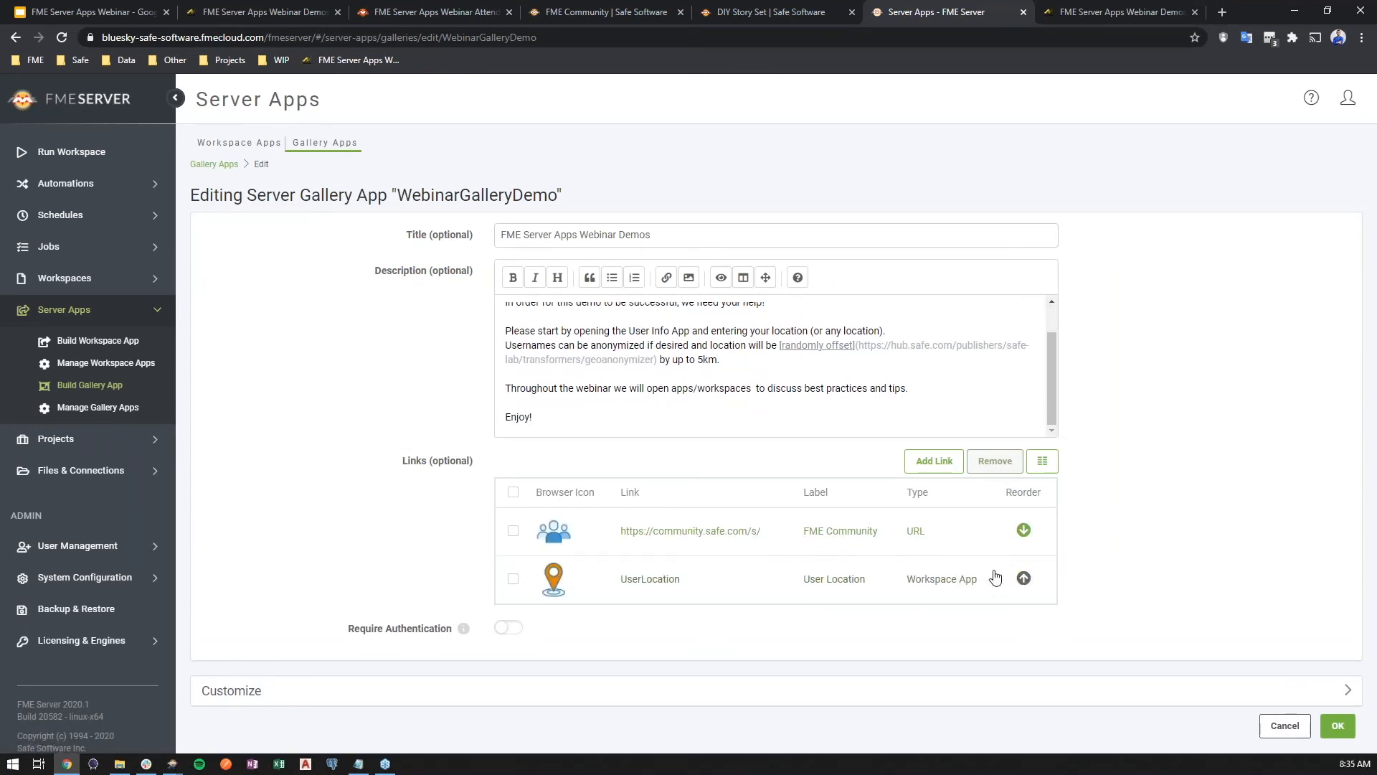
left_click(1337, 726)
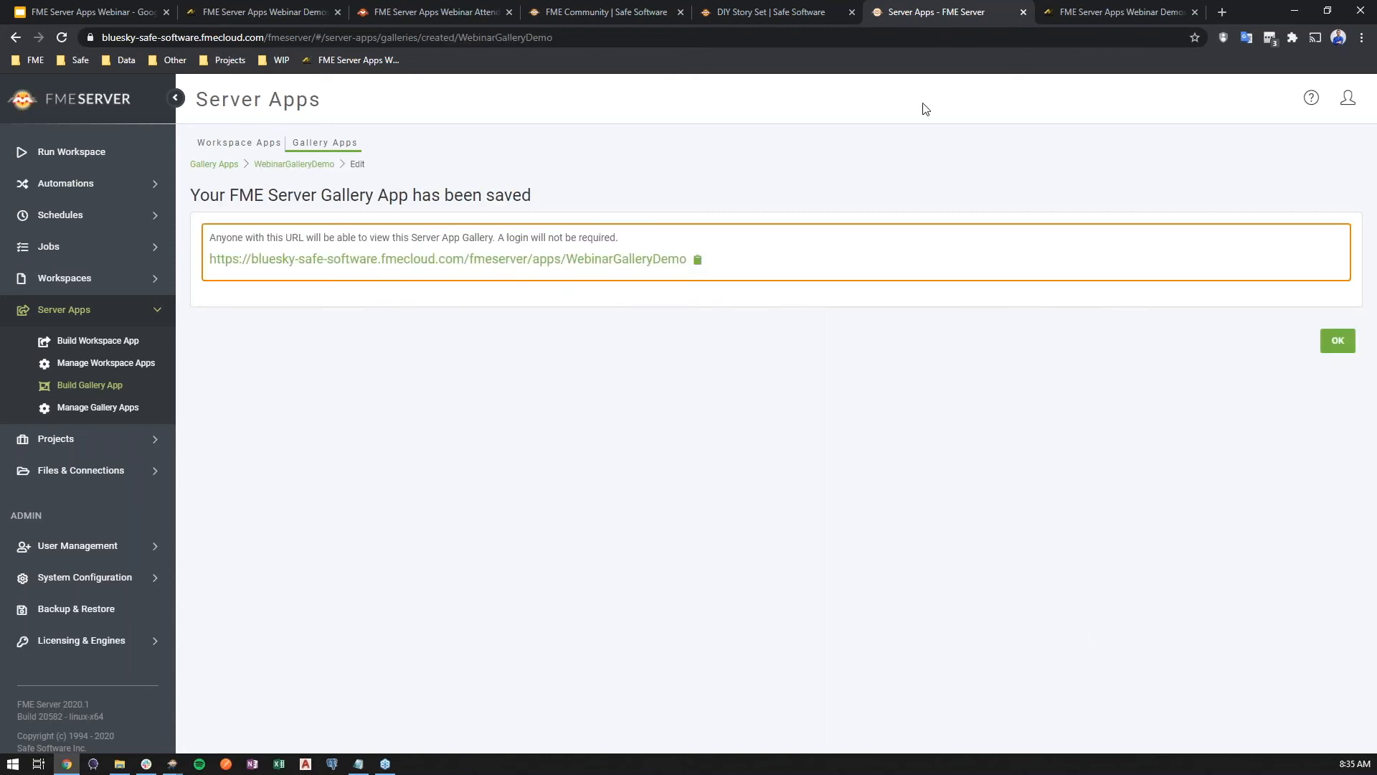
Refresh the published gallery page and scroll down to check the new link order
left_click(1086, 15)
key("F5")
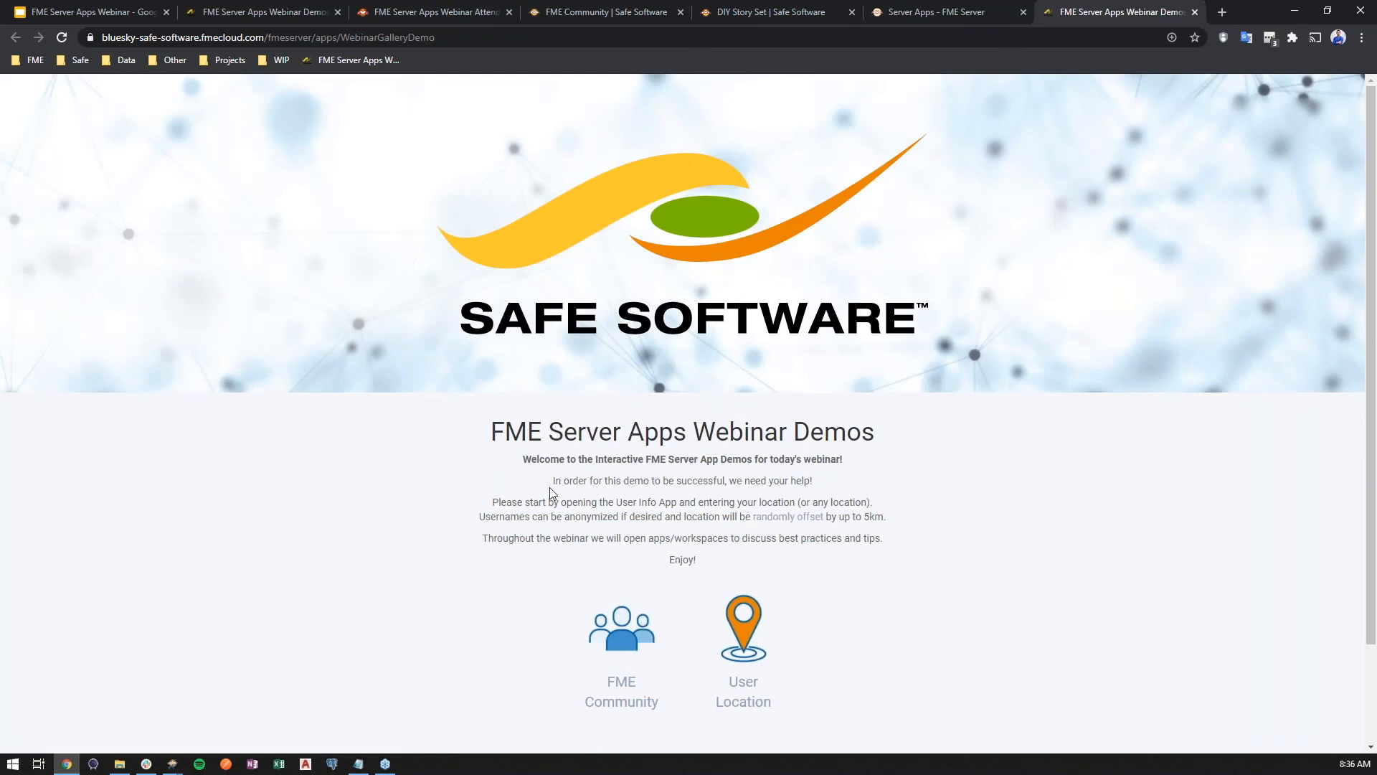
scroll(550, 488, "down", 2)
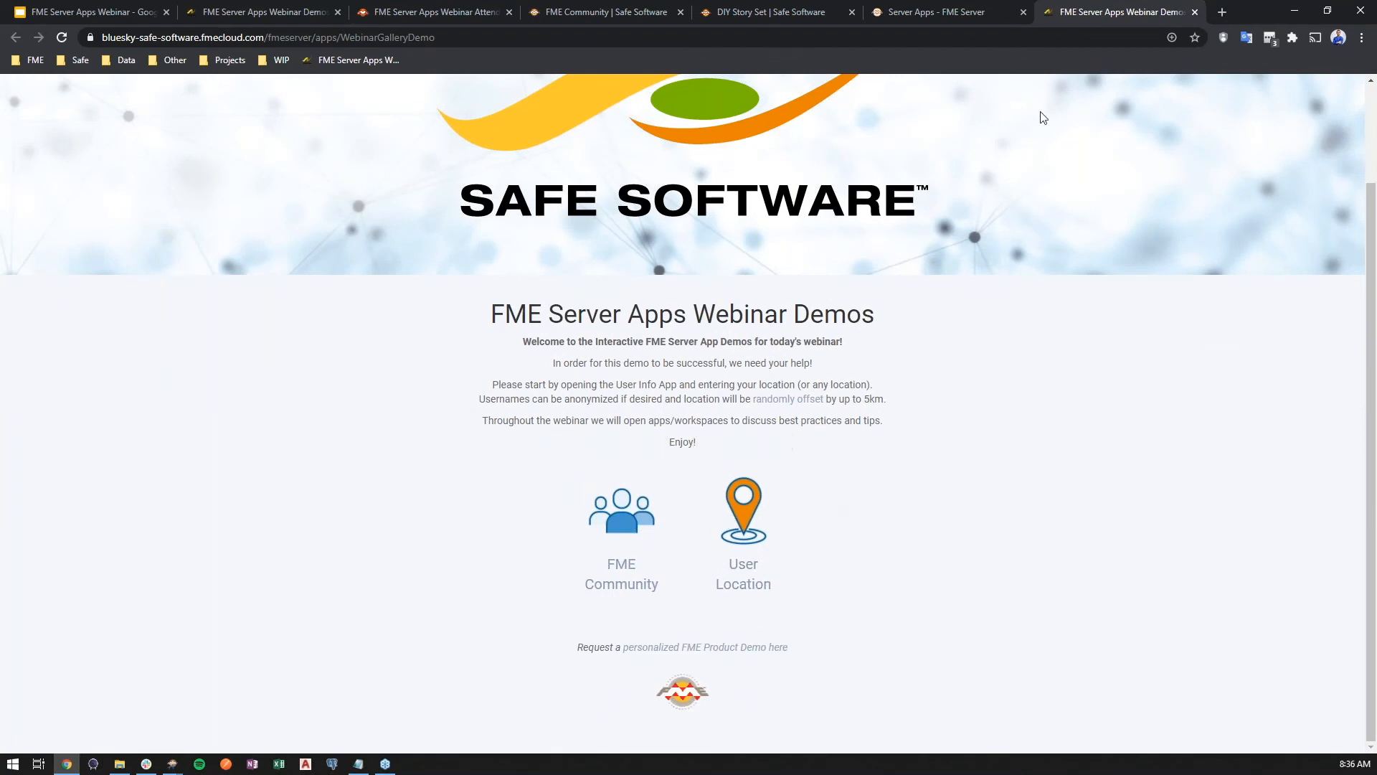
left_click_drag(1119, 12, 609, 59)
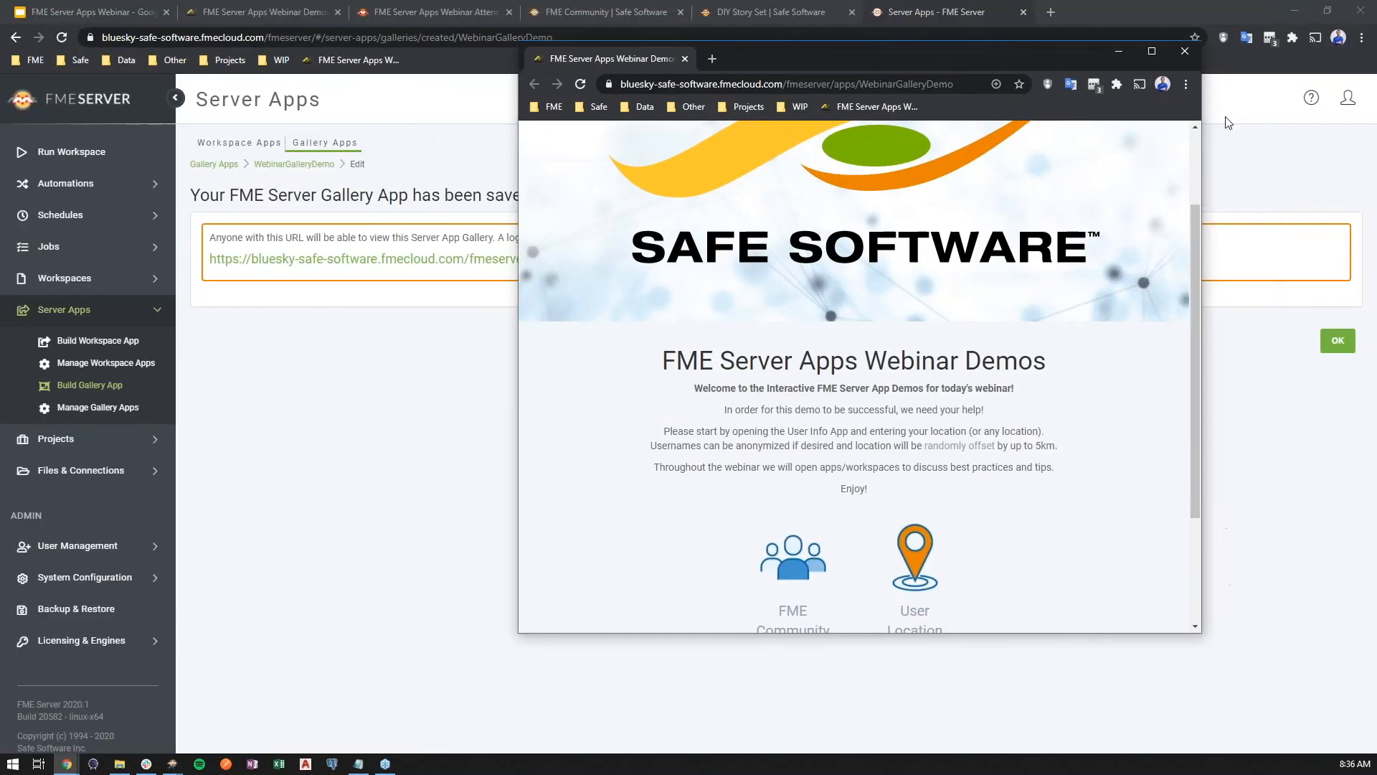
left_click_drag(1202, 107, 1162, 154)
left_click_drag(609, 61, 1119, 12)
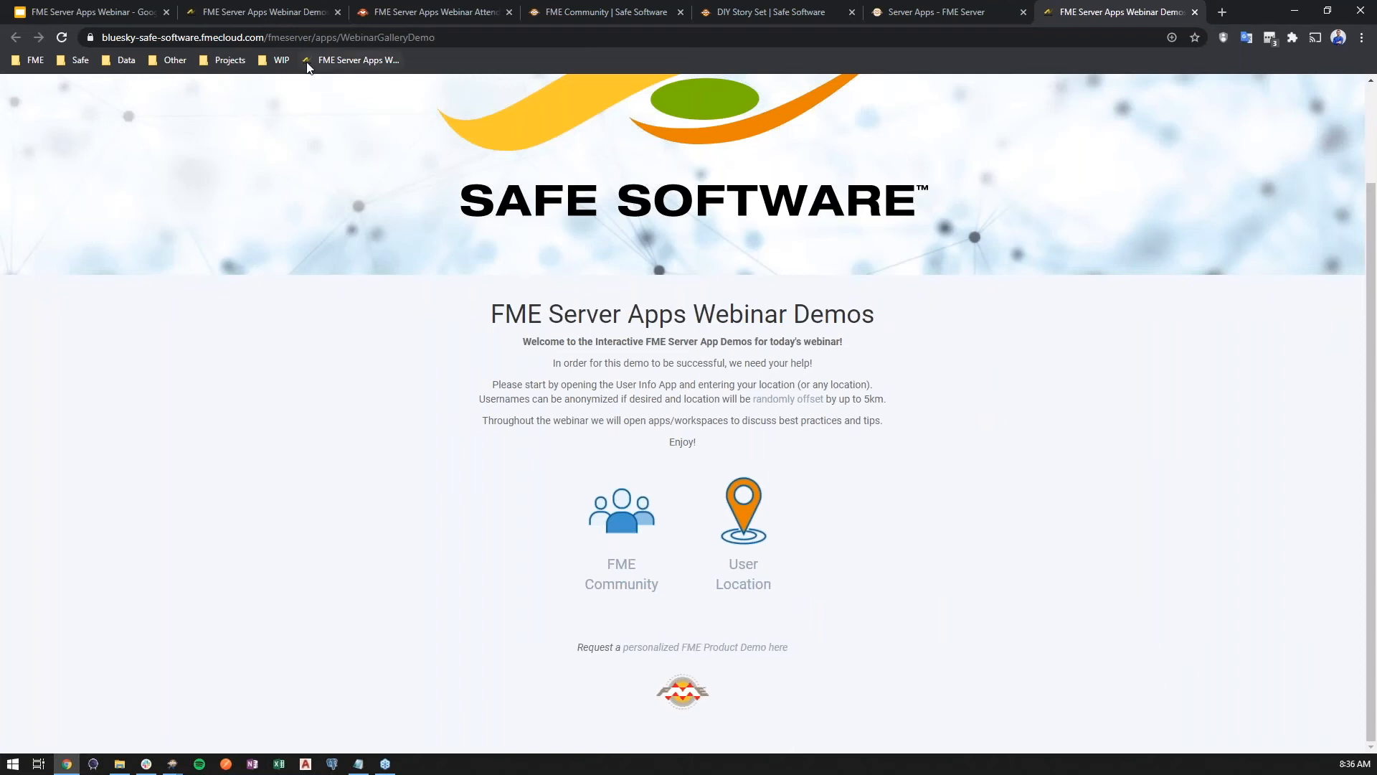
Switch to the webinar slide deck in Google Slides, start presenting and advance to the Best Practices Used slide
left_click(95, 12)
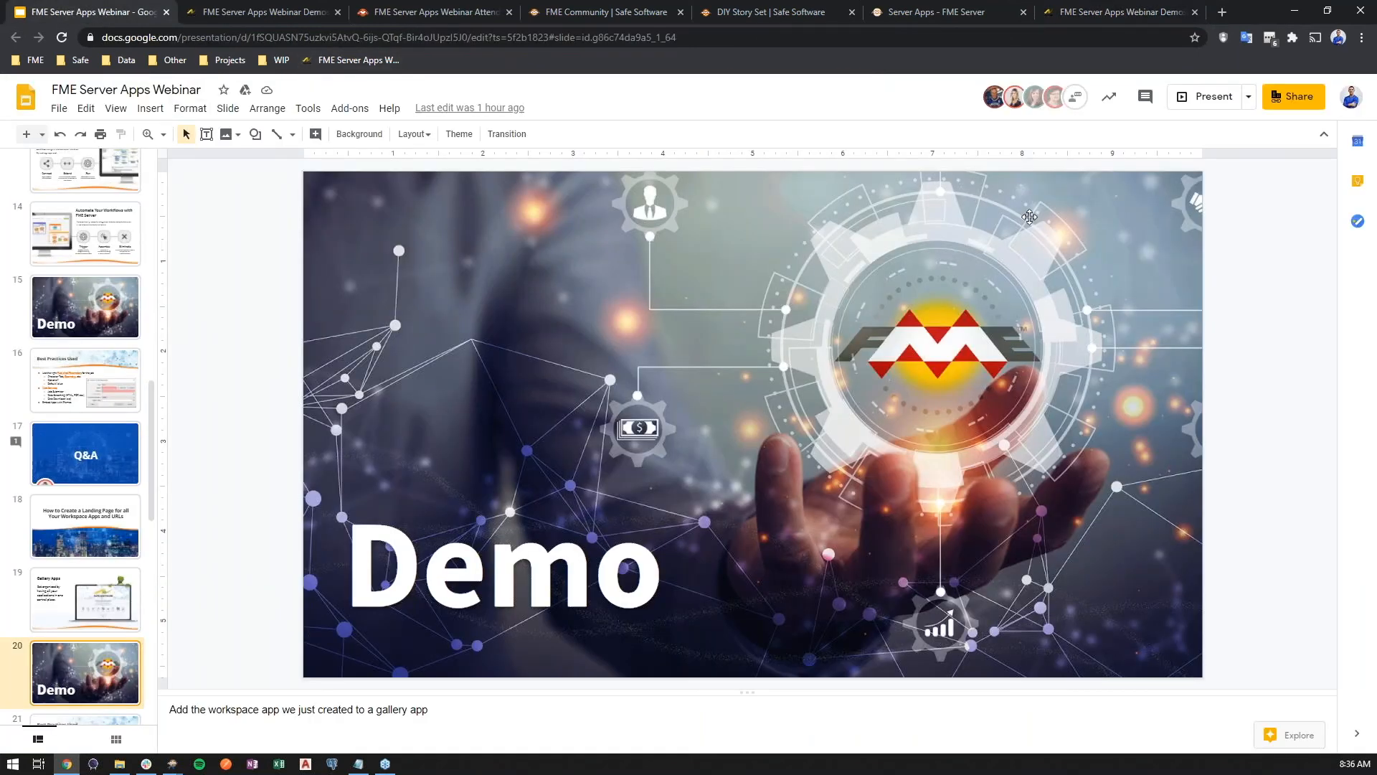
left_click(1207, 99)
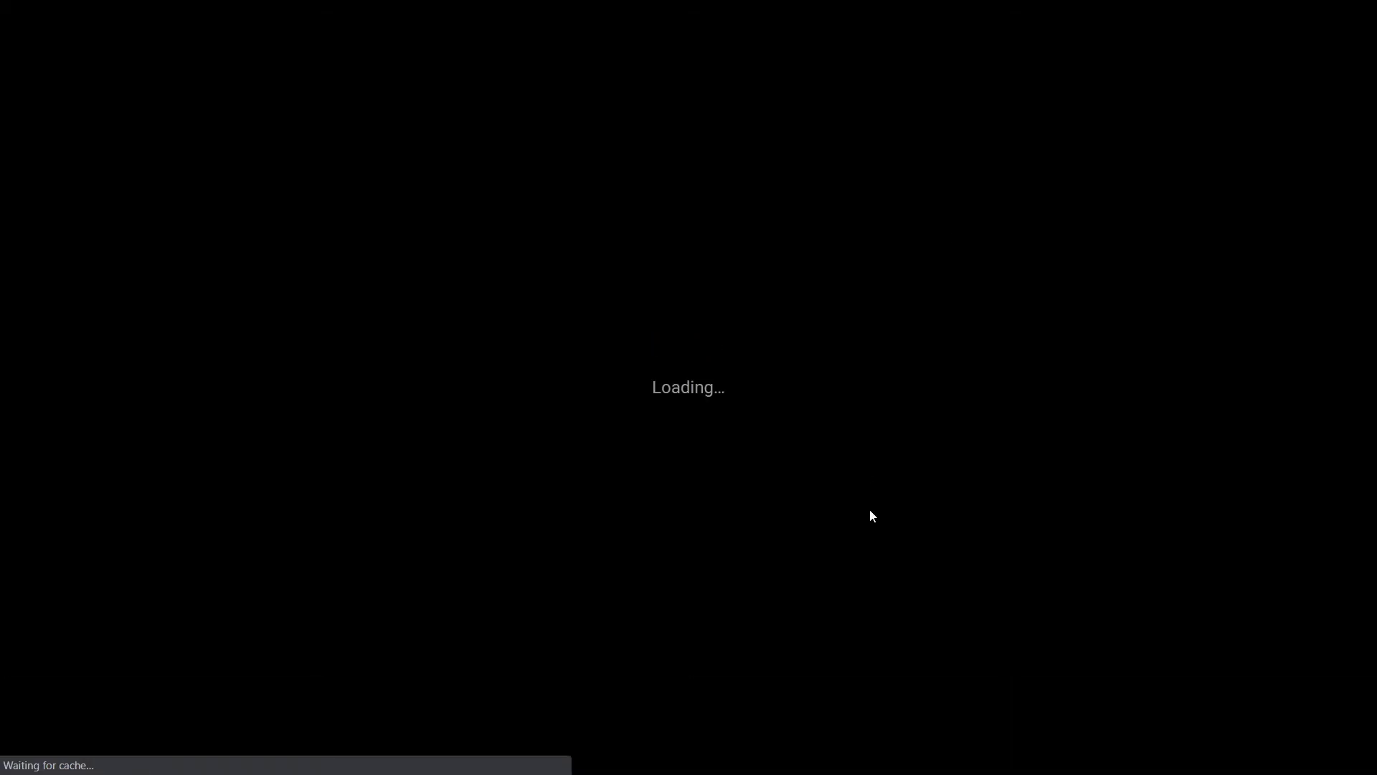
key("Right")
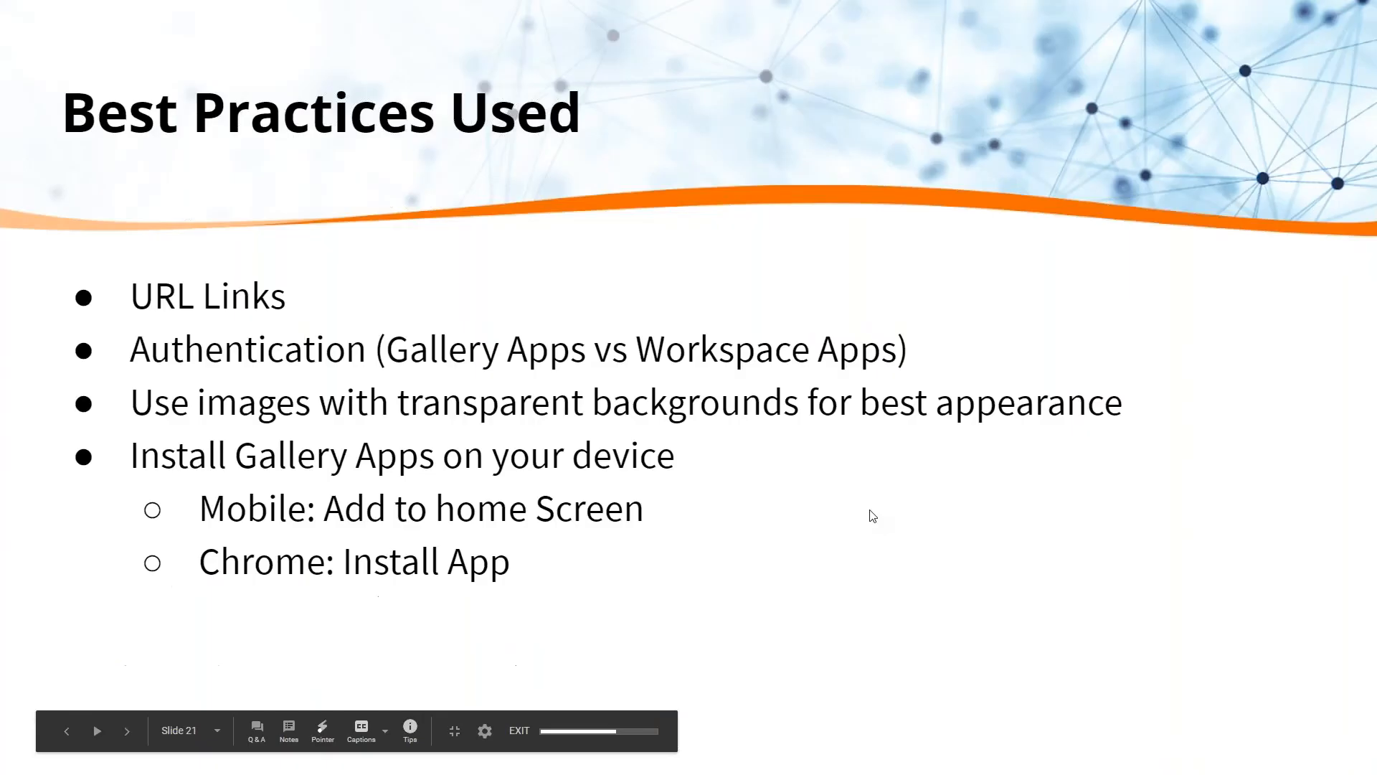